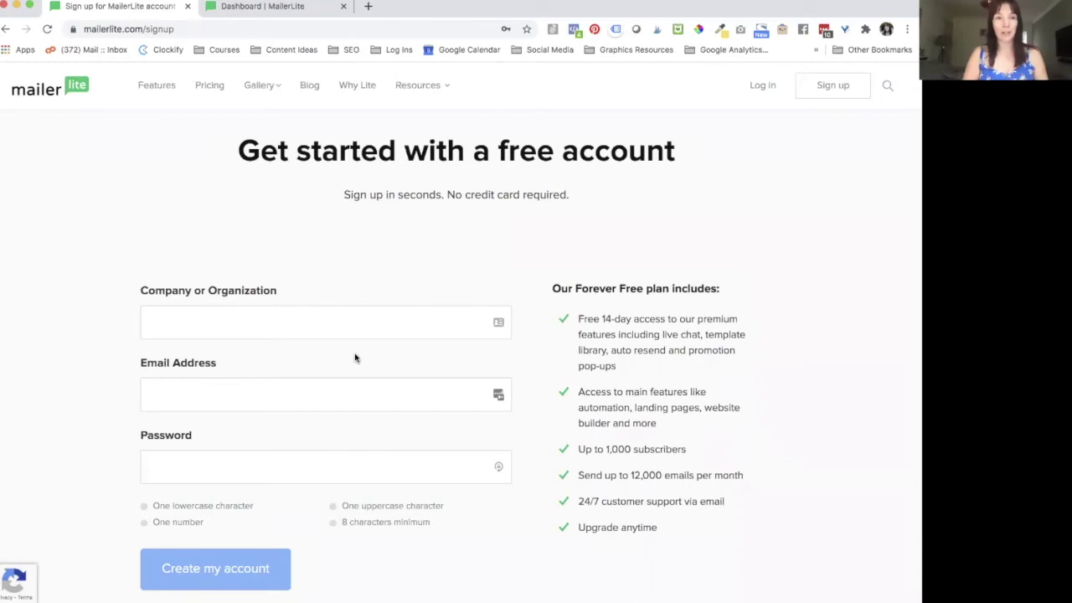
Step: Leave the free signup form and switch to the already-open 'Dashboard | MailerLite' tab
{"action": "scroll", "coordinate": [268, 351], "scroll_direction": "down", "scroll_amount": 4}
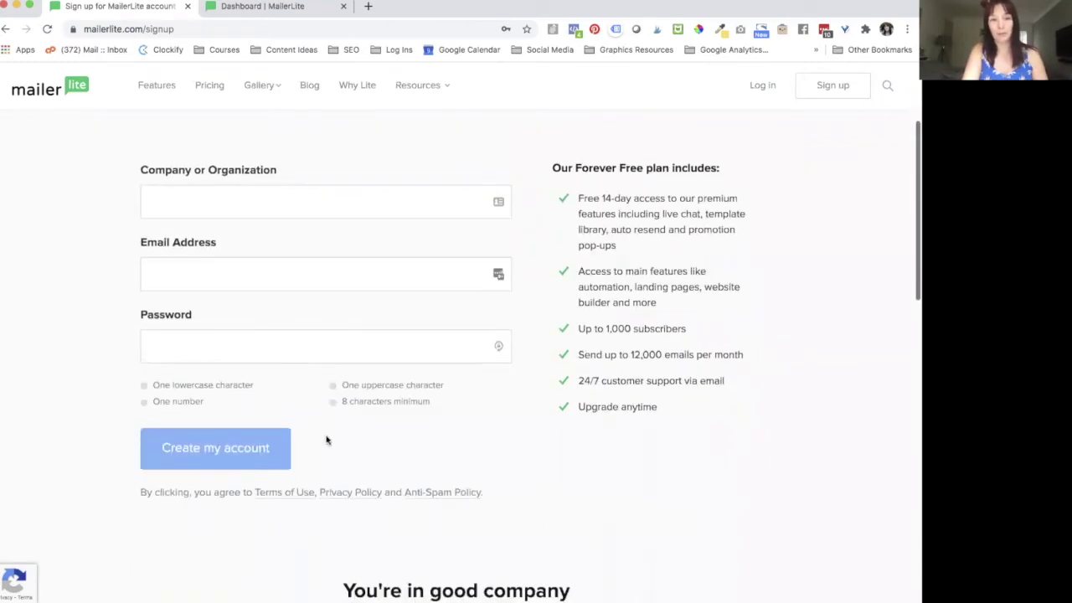
{"action": "scroll", "coordinate": [327, 440], "scroll_direction": "up", "scroll_amount": 2}
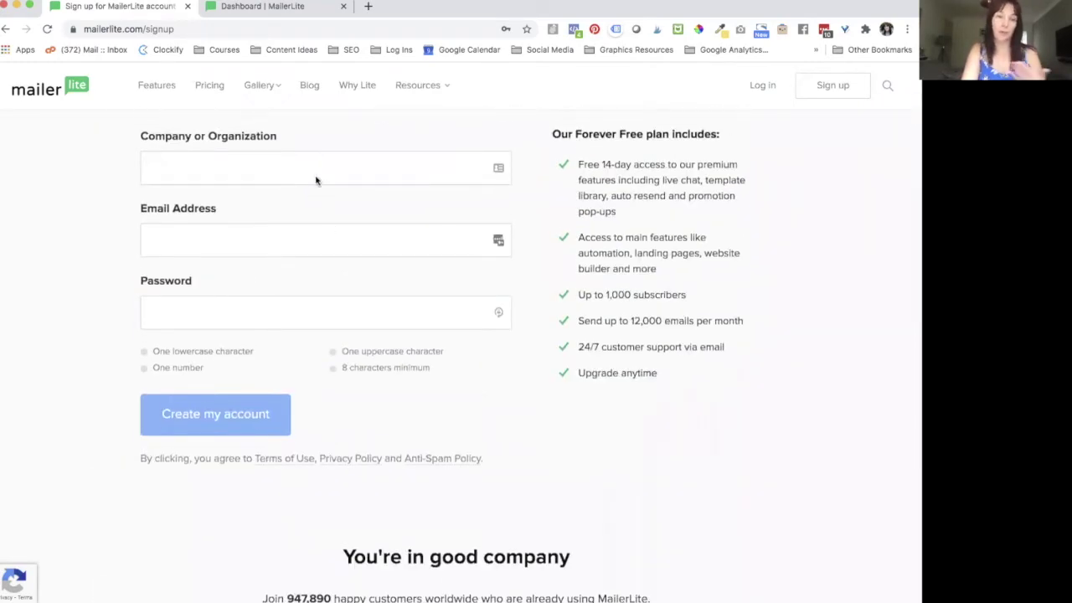
{"action": "scroll", "coordinate": [315, 177], "scroll_direction": "up", "scroll_amount": 1}
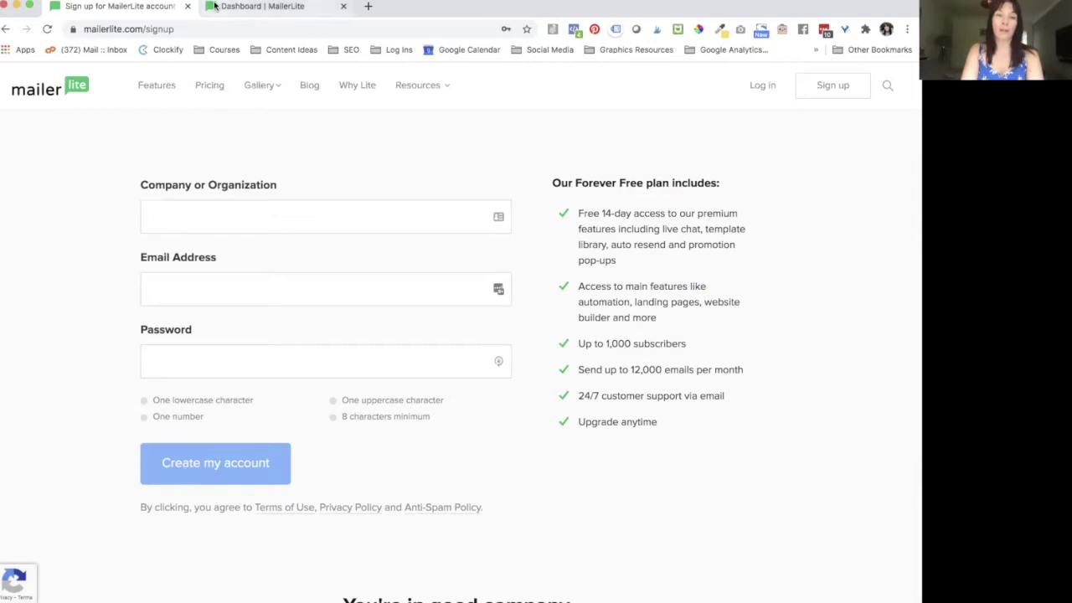
{"action": "left_click", "coordinate": [251, 5]}
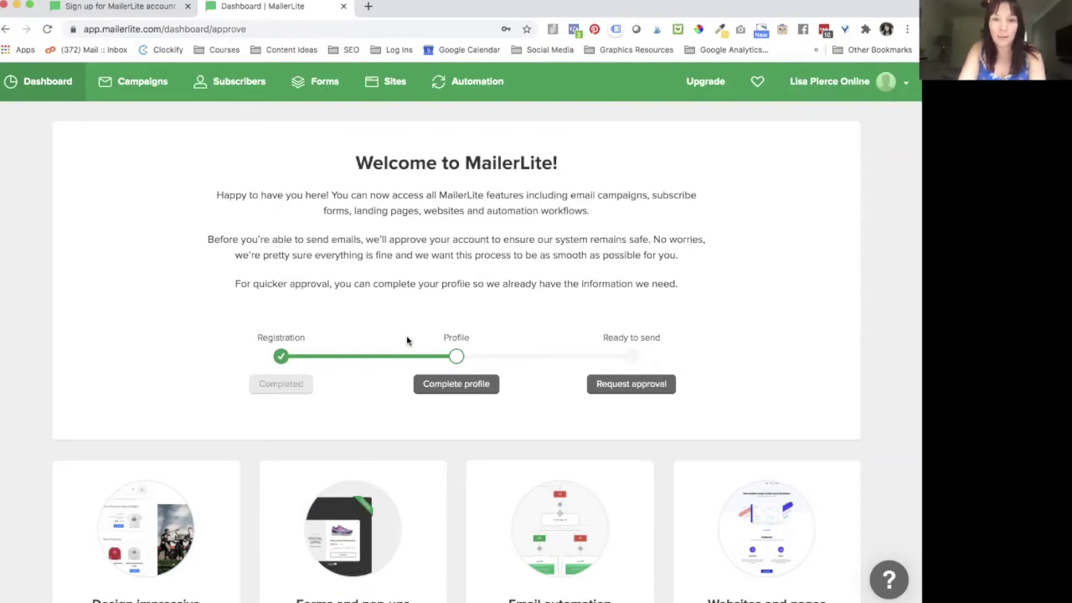
Step: Open the Complete your profile page from the Profile step on the welcome dashboard
{"action": "scroll", "coordinate": [407, 340], "scroll_direction": "down", "scroll_amount": 2}
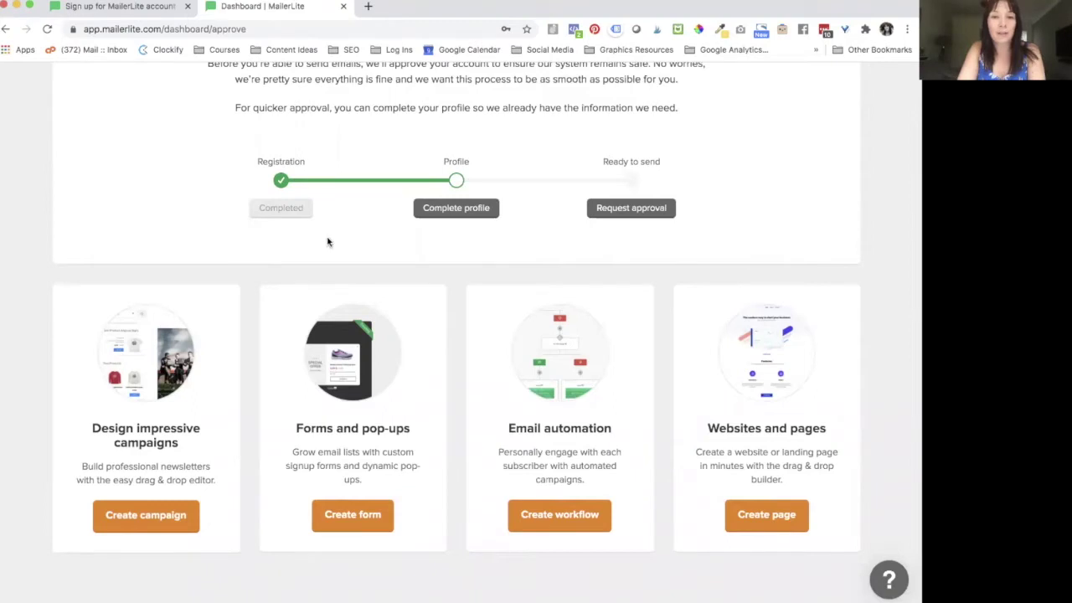
{"action": "scroll", "coordinate": [466, 227], "scroll_direction": "up", "scroll_amount": 2}
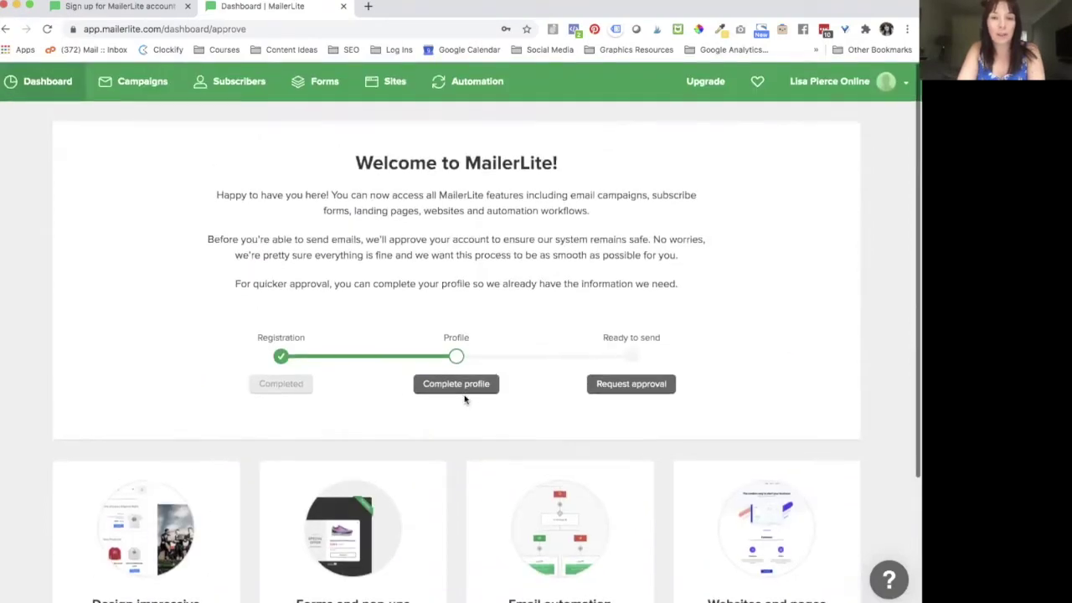
{"action": "left_click", "coordinate": [460, 386]}
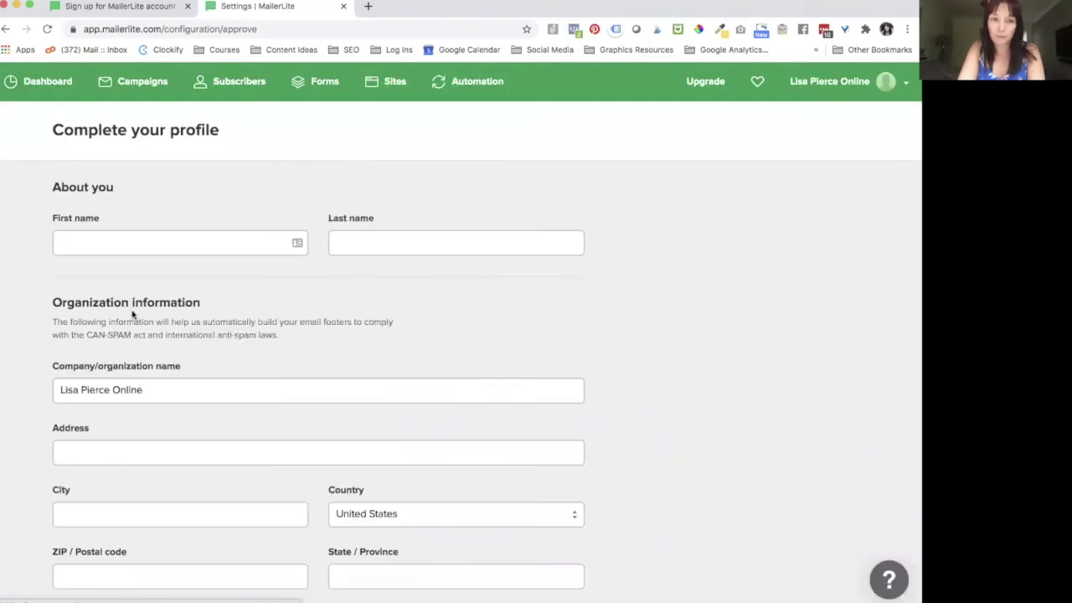
Step: Enter the account holder's first and last name, correcting a typo in the last name
{"action": "left_click", "coordinate": [137, 239]}
{"action": "type", "text": "Lisa"}
{"action": "key", "text": "Tab"}
{"action": "type", "text": "PO"}
{"action": "key", "text": "BackSpace"}
{"action": "type", "text": "ierce"}
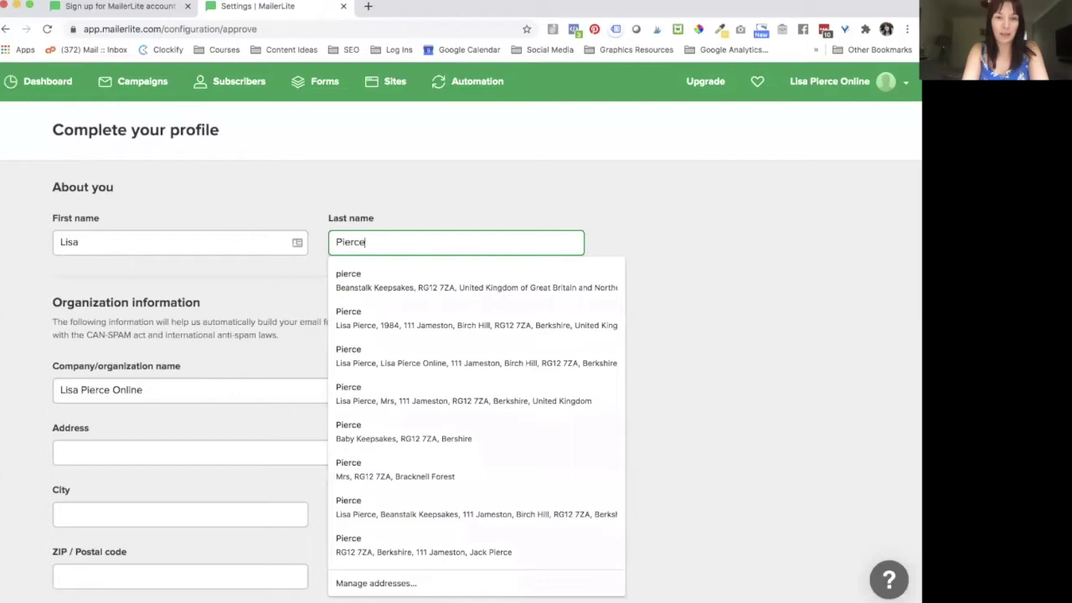
{"action": "left_click", "coordinate": [669, 240]}
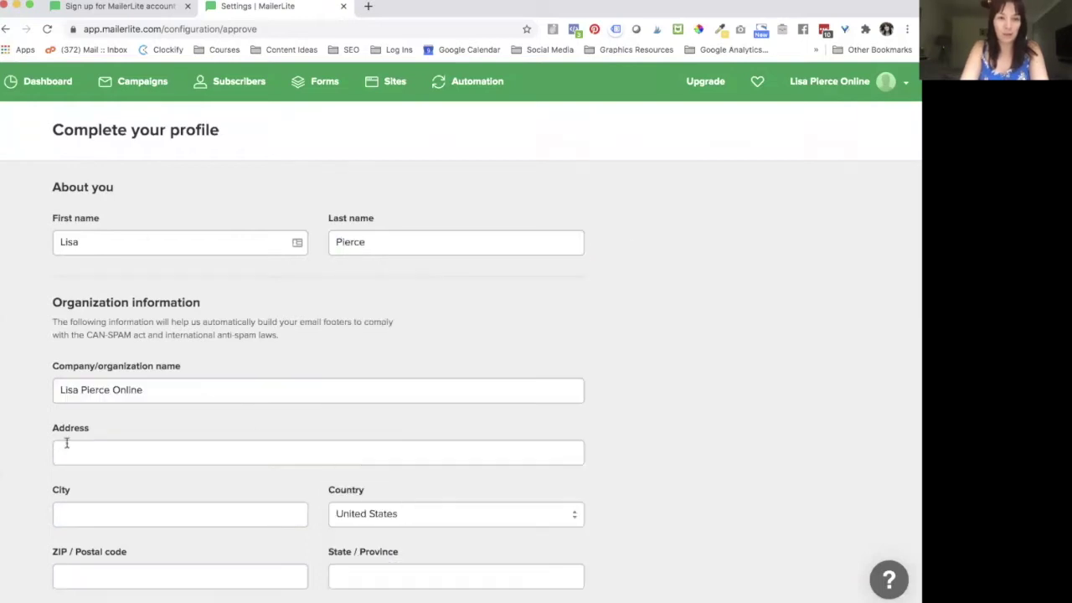
{"action": "scroll", "coordinate": [542, 421], "scroll_direction": "down", "scroll_amount": 3}
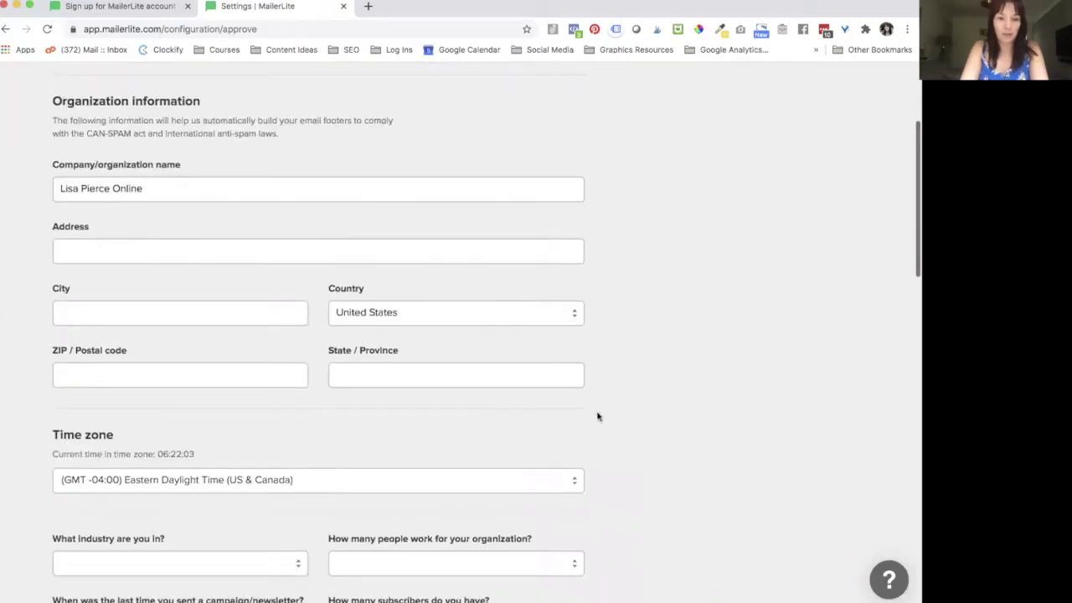
Step: Fill the organization's address, city and country from a saved autofill suggestion
{"action": "left_click", "coordinate": [126, 252]}
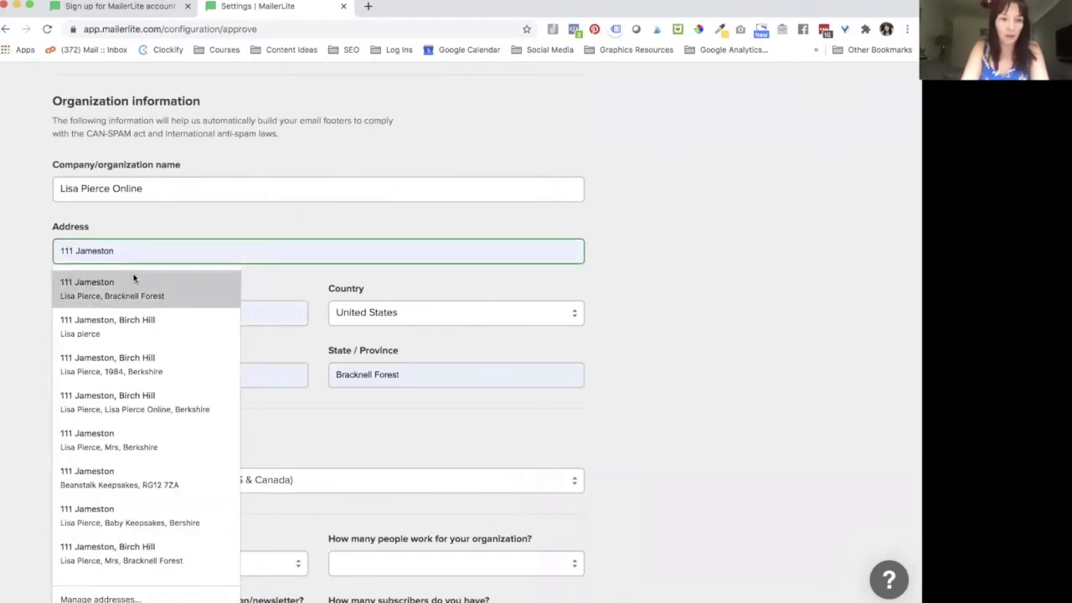
{"action": "left_click", "coordinate": [134, 284]}
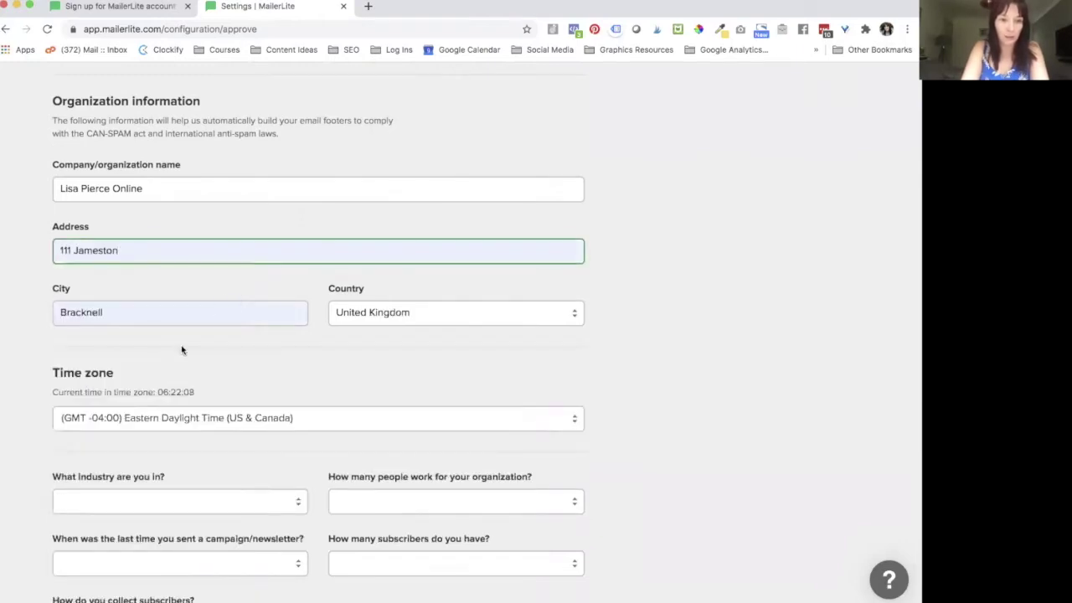
{"action": "scroll", "coordinate": [309, 313], "scroll_direction": "down", "scroll_amount": 2}
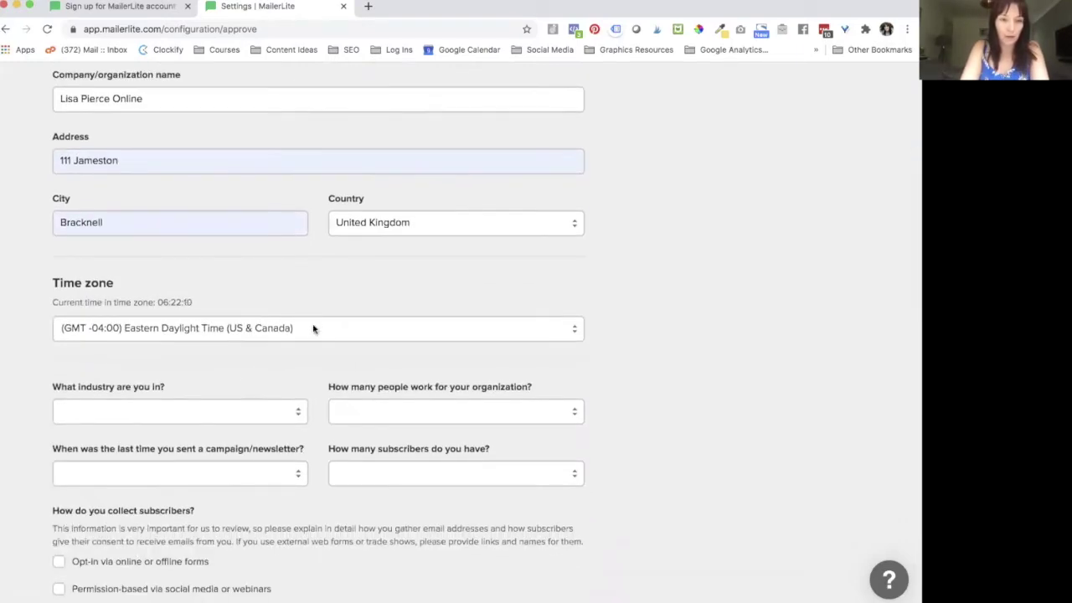
Step: Set the time zone to (GMT +00:00) Greenwich Mean Time
{"action": "left_click", "coordinate": [313, 328]}
{"action": "scroll", "coordinate": [310, 240], "scroll_direction": "up", "scroll_amount": 5}
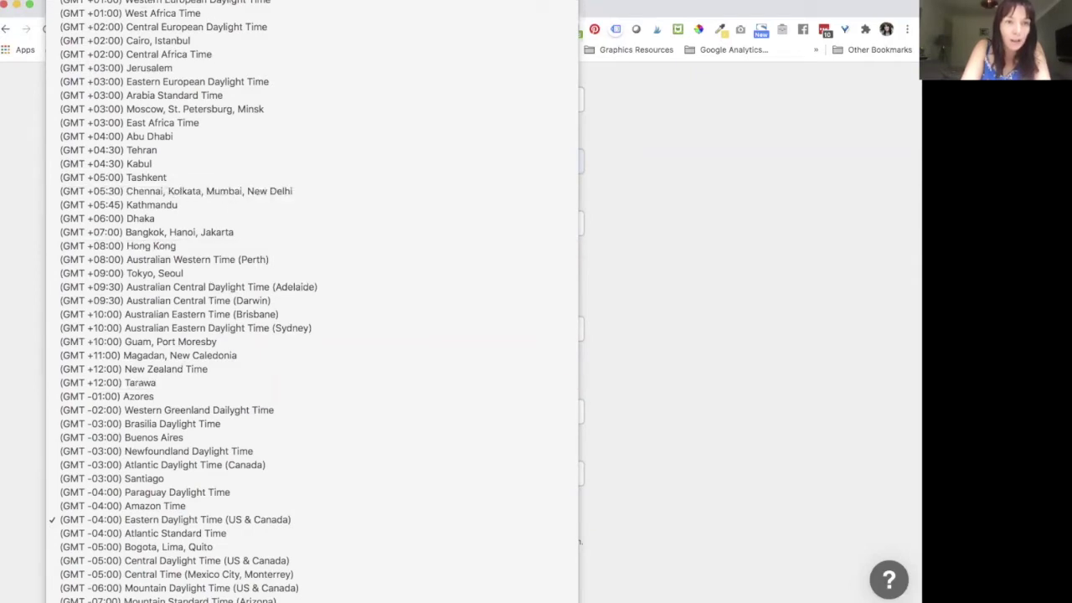
{"action": "left_click", "coordinate": [192, 1]}
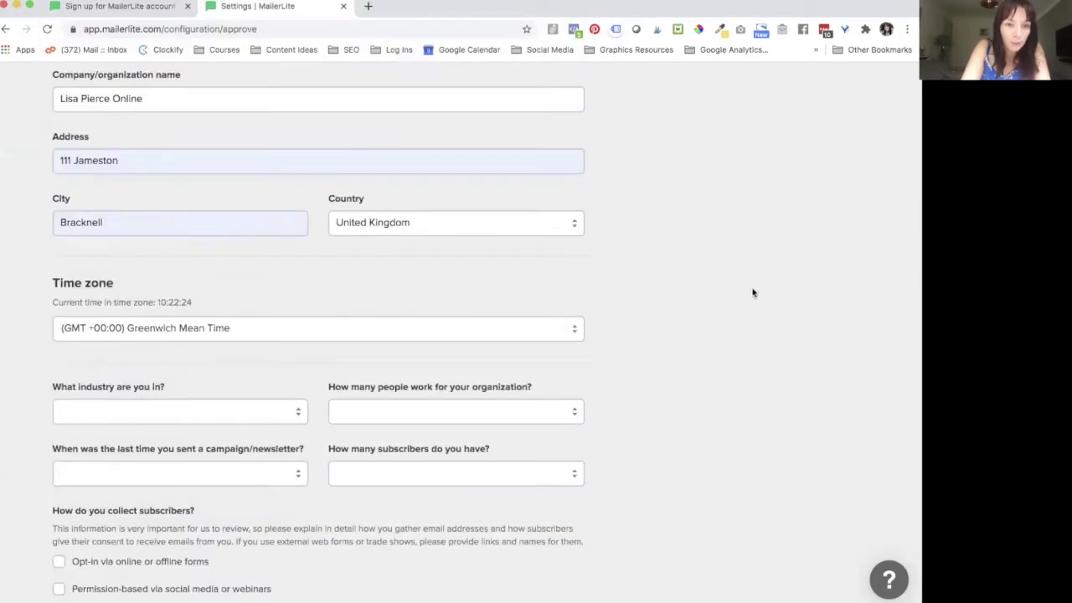
Step: Delete the house number from the start of the address
{"action": "left_click_drag", "start_coordinate": [76, 160], "coordinate": [48, 164]}
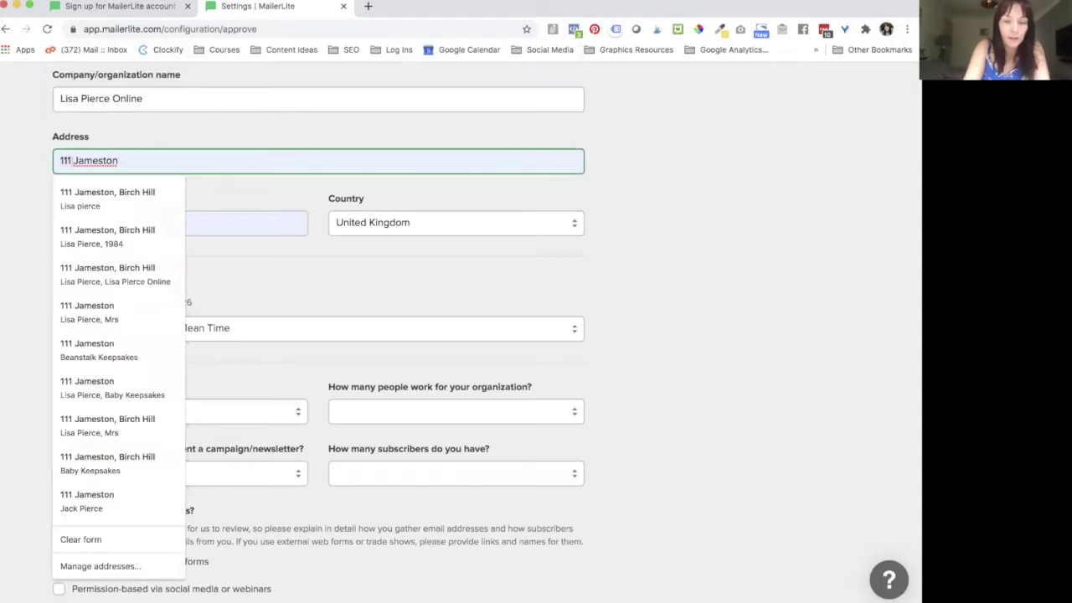
{"action": "key", "text": "BackSpace"}
{"action": "left_click", "coordinate": [737, 248]}
{"action": "scroll", "coordinate": [364, 332], "scroll_direction": "down", "scroll_amount": 3}
{"action": "scroll", "coordinate": [158, 366], "scroll_direction": "down", "scroll_amount": 3}
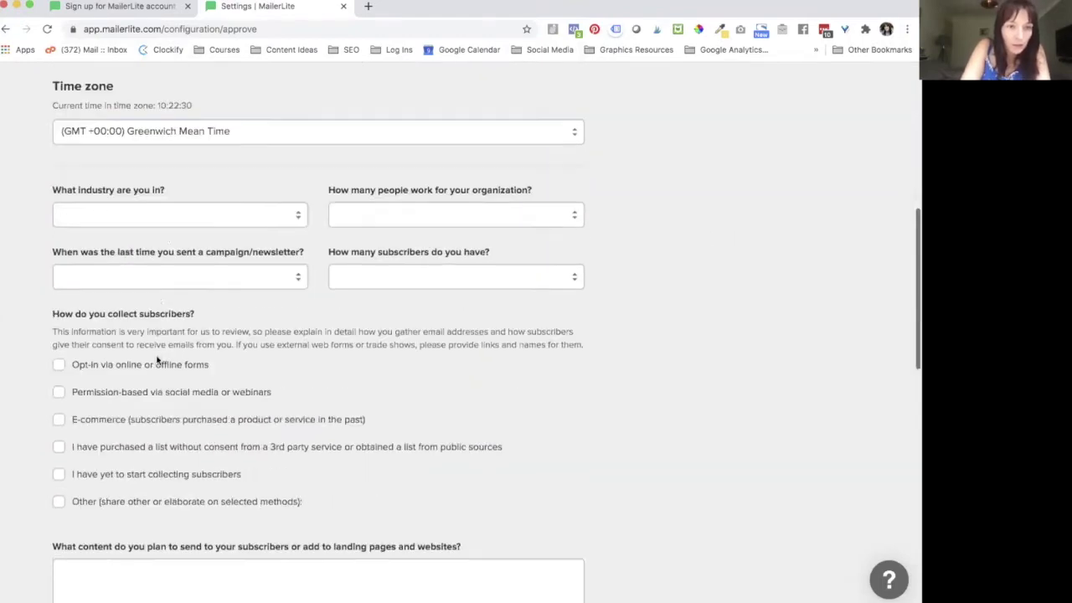
Step: Choose Marketing and advertising, 1-5 staff, < 2 months and < 1,000 in the four profile dropdowns
{"action": "left_click", "coordinate": [171, 142]}
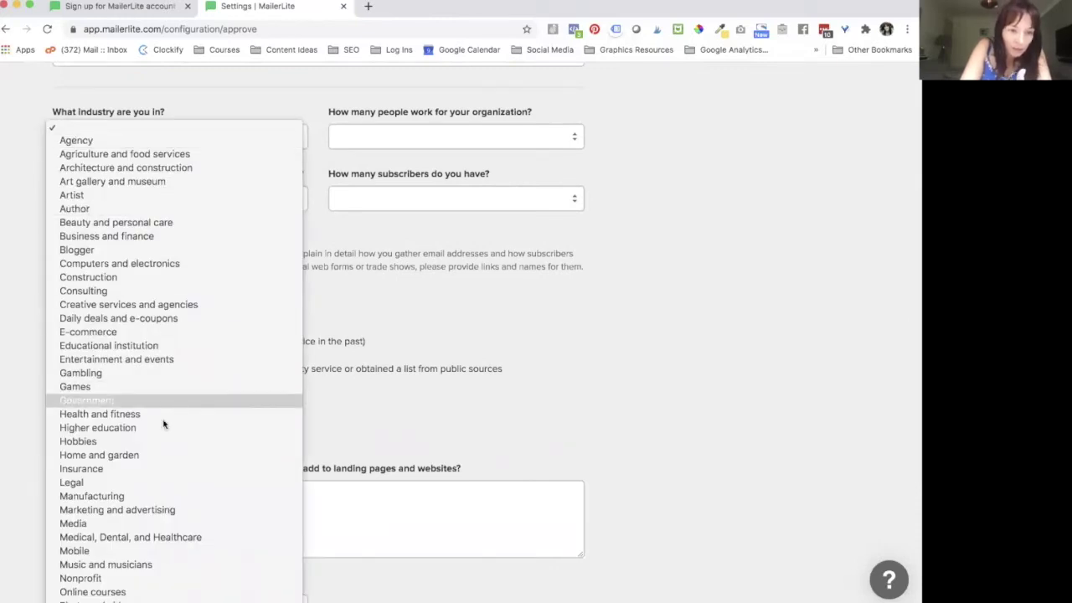
{"action": "left_click", "coordinate": [151, 511]}
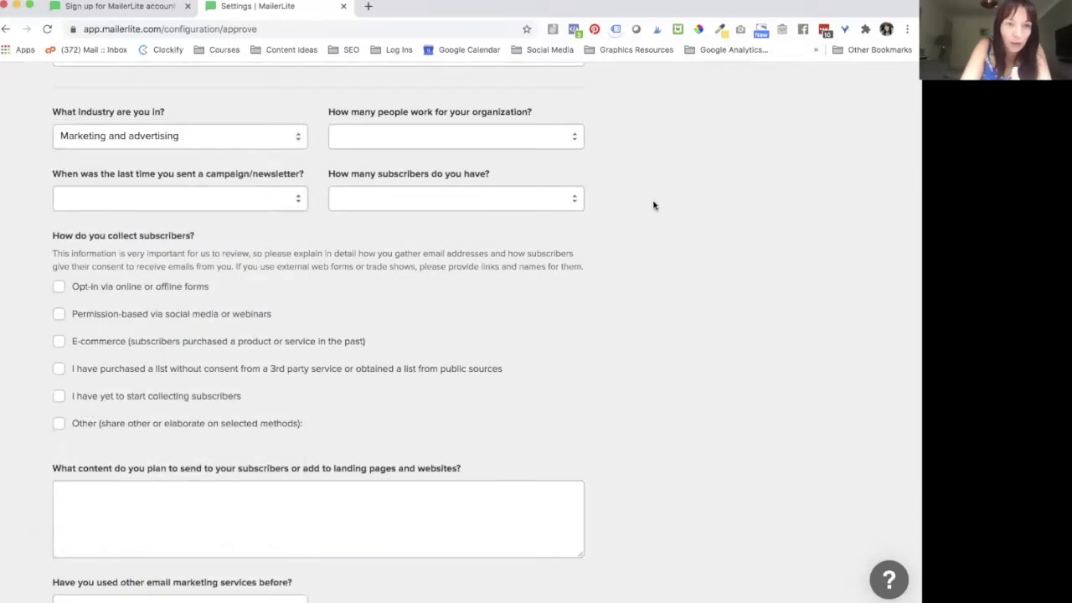
{"action": "left_click", "coordinate": [536, 133]}
{"action": "left_click", "coordinate": [533, 140]}
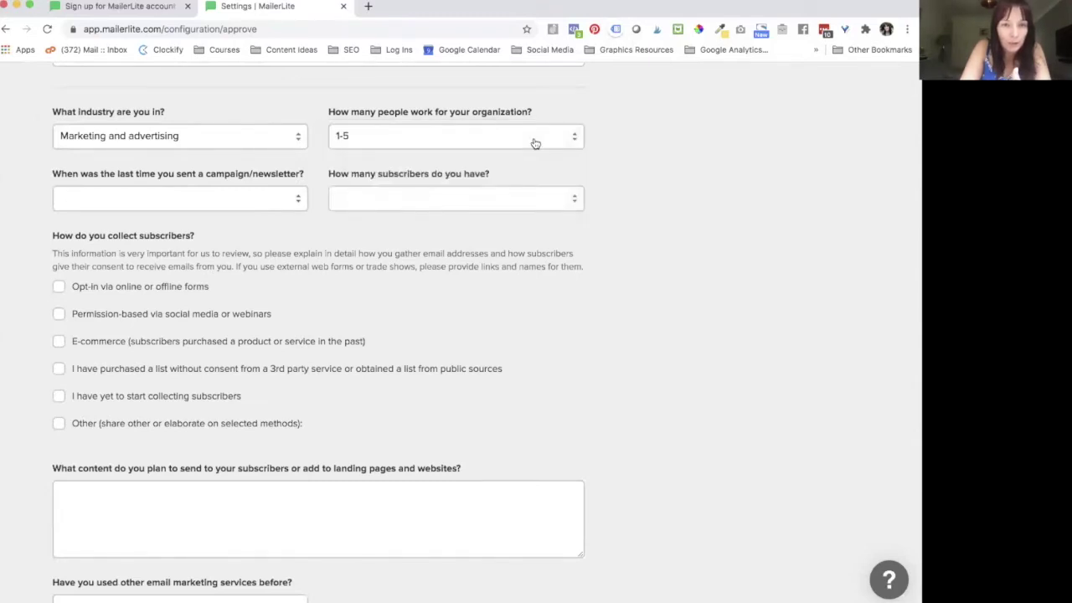
{"action": "left_click", "coordinate": [224, 203]}
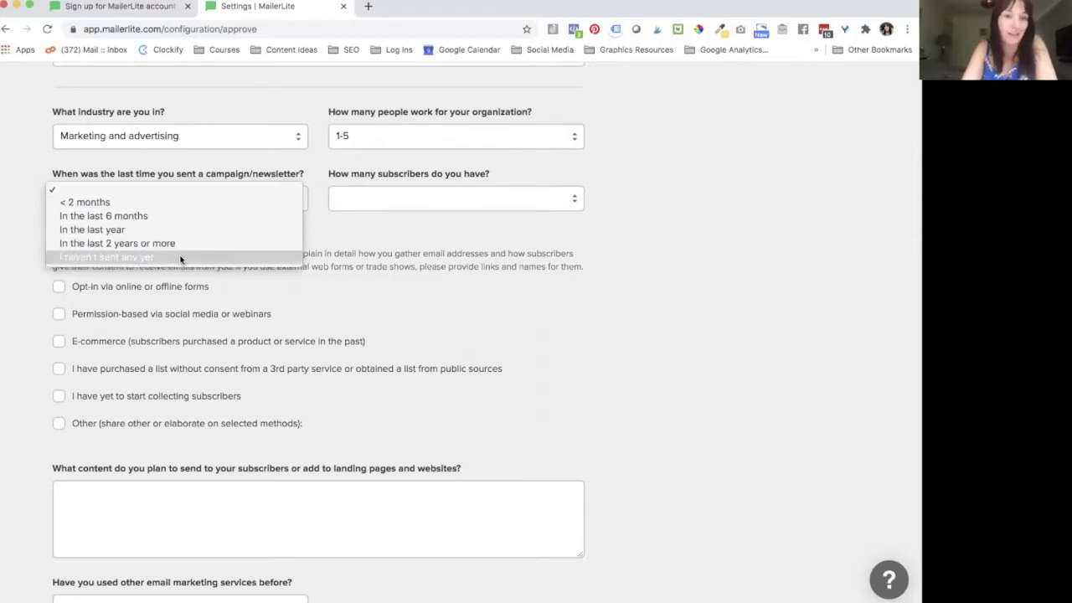
{"action": "left_click", "coordinate": [168, 203]}
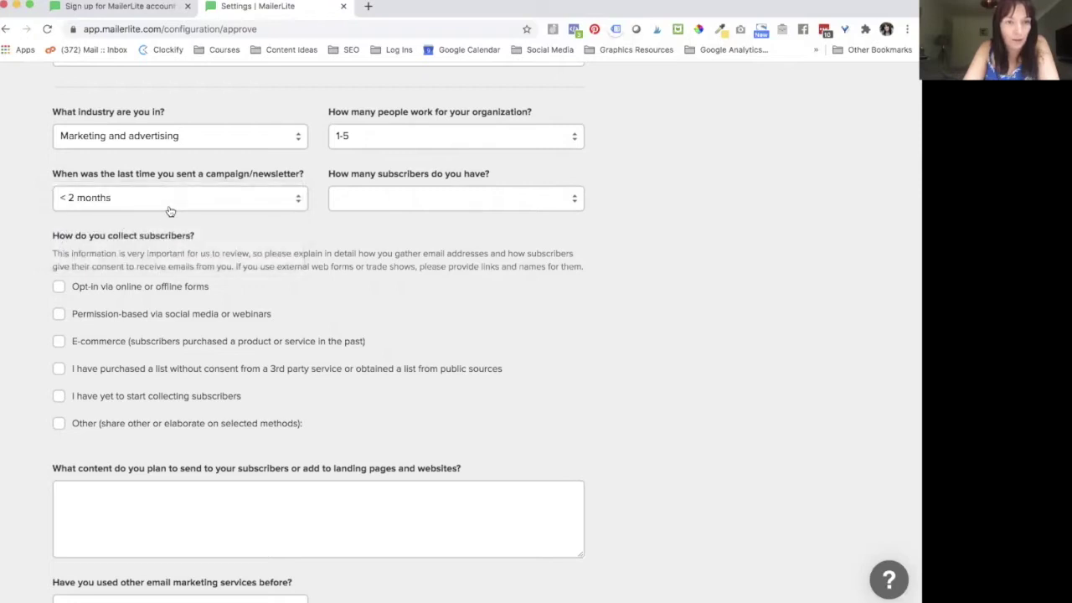
{"action": "left_click", "coordinate": [396, 205]}
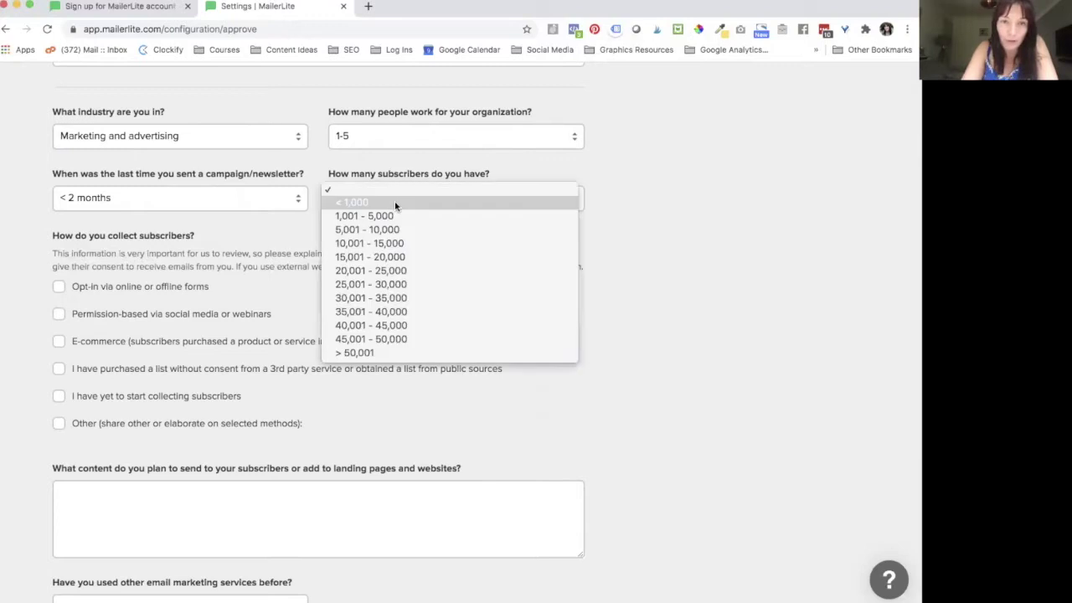
{"action": "left_click", "coordinate": [349, 200]}
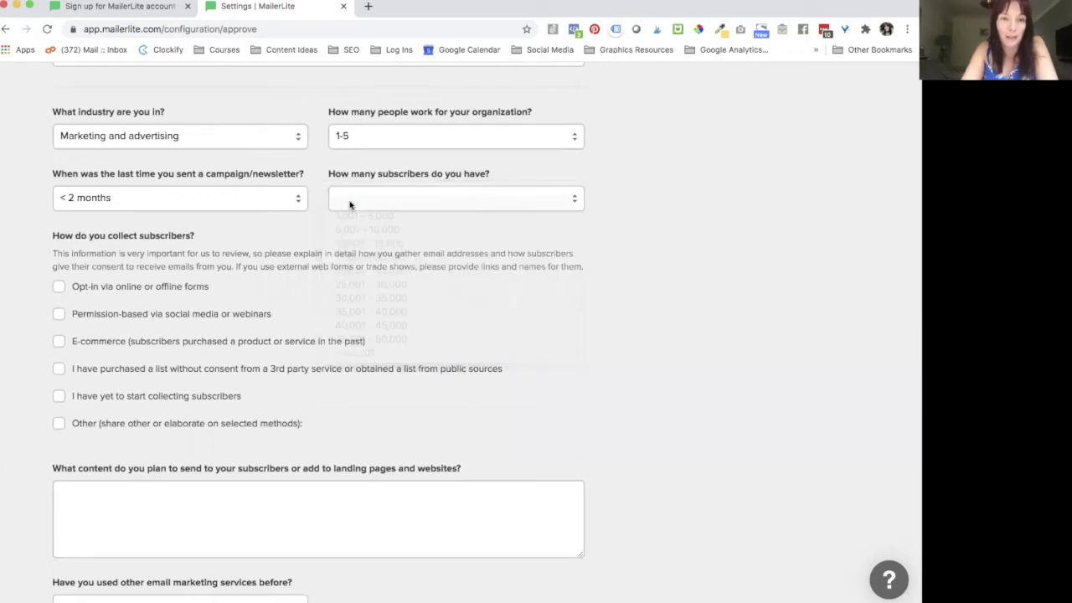
{"action": "scroll", "coordinate": [101, 257], "scroll_direction": "down", "scroll_amount": 3}
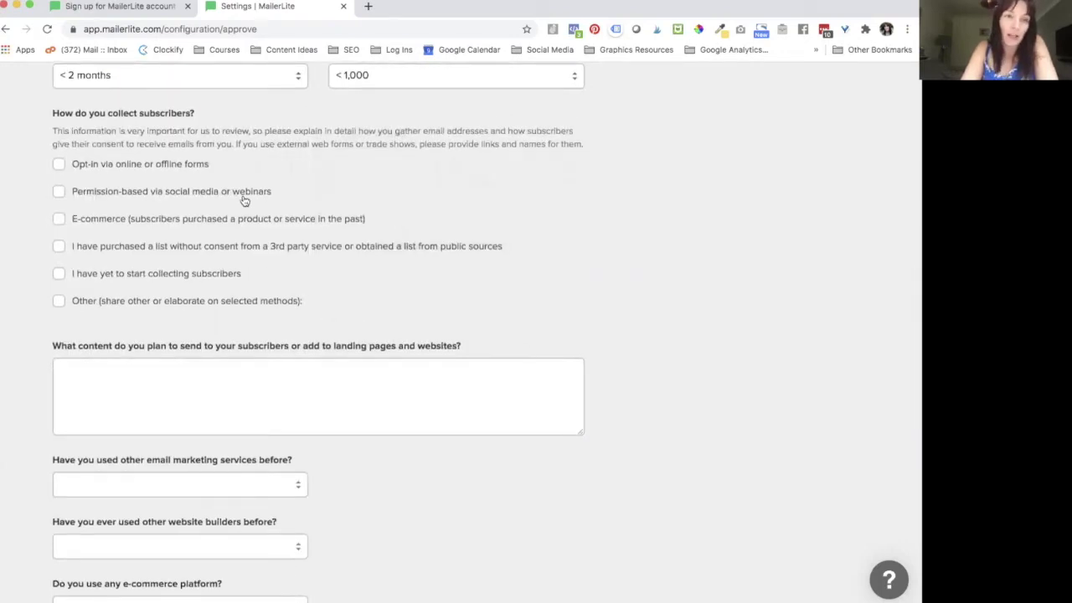
{"action": "scroll", "coordinate": [242, 200], "scroll_direction": "down", "scroll_amount": 2}
{"action": "scroll", "coordinate": [242, 199], "scroll_direction": "up", "scroll_amount": 1}
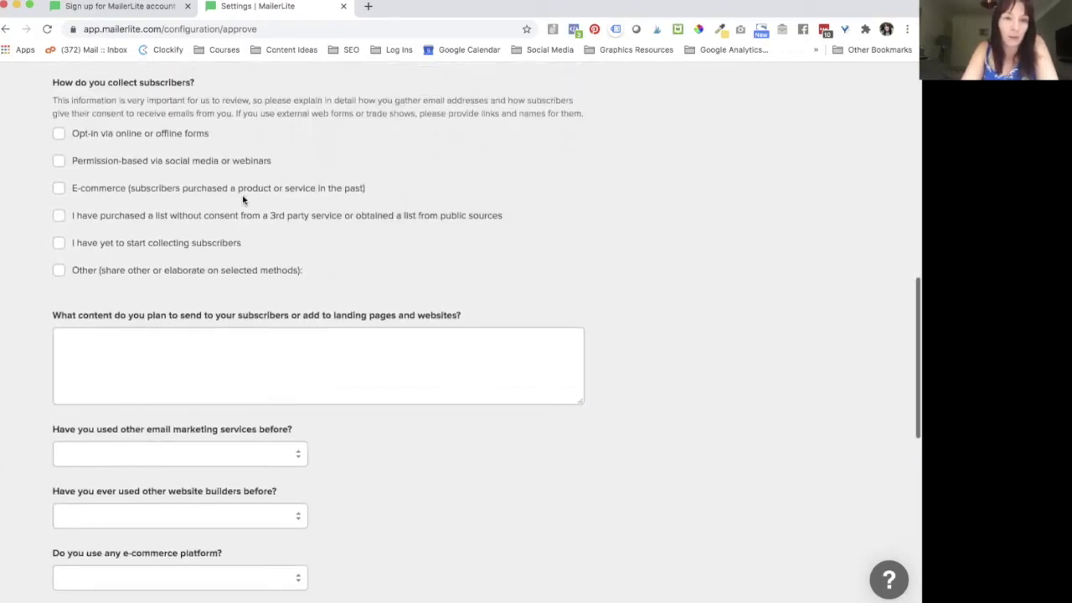
Step: Tick Opt-in forms, Permission-based social media/webinars and E-commerce as subscriber collection methods
{"action": "left_click", "coordinate": [60, 137]}
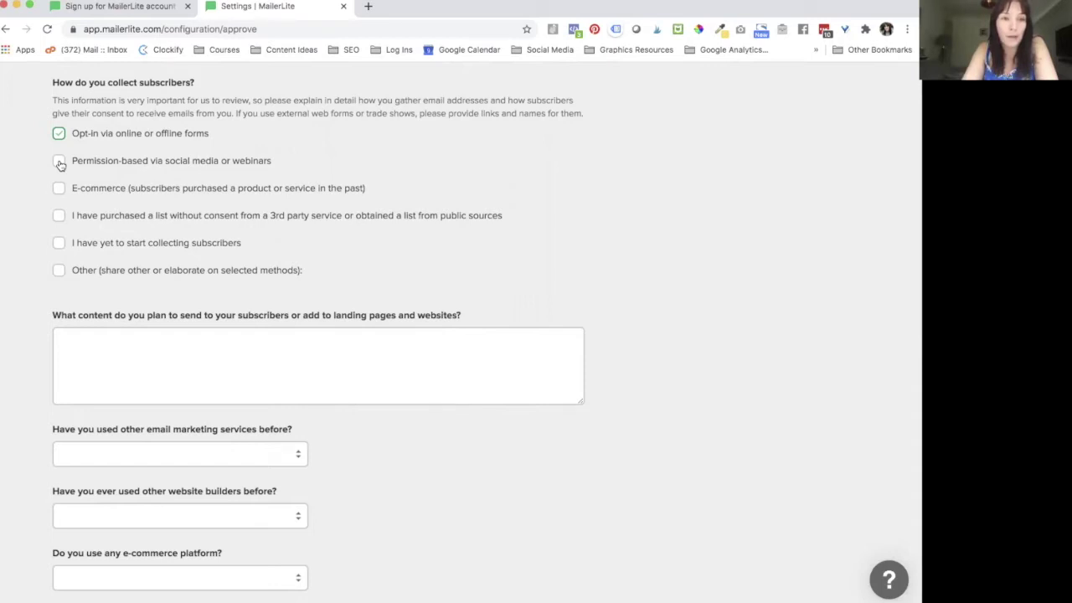
{"action": "left_click", "coordinate": [60, 165]}
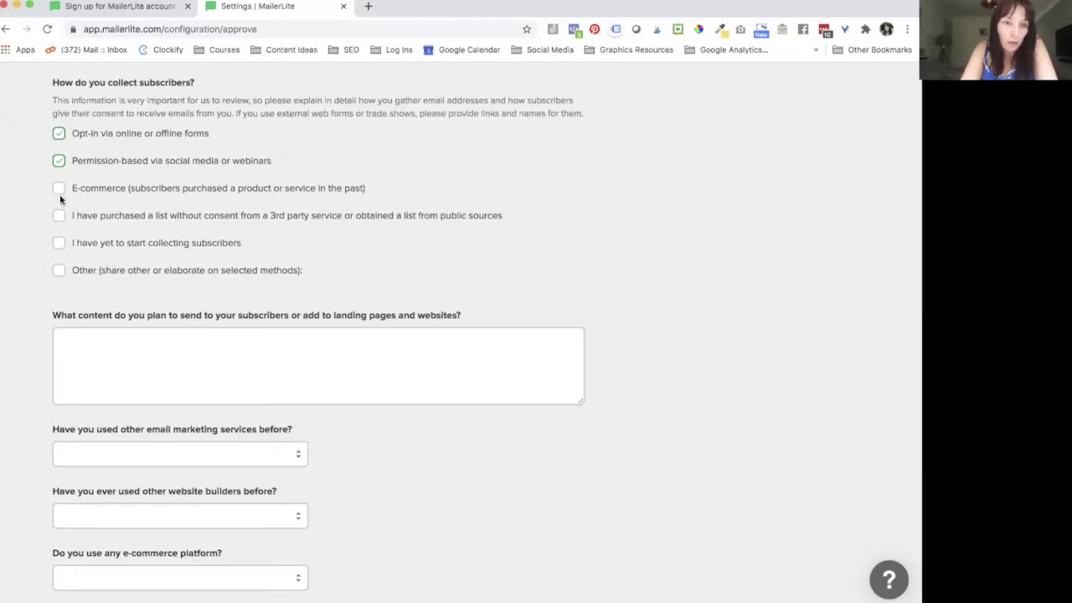
{"action": "left_click", "coordinate": [58, 189]}
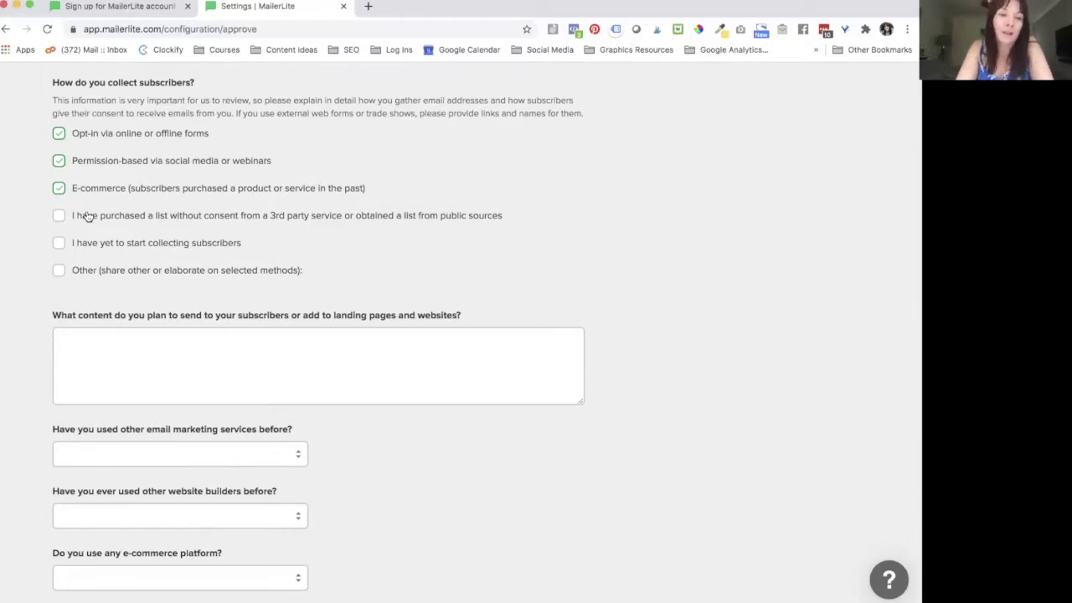
{"action": "scroll", "coordinate": [199, 243], "scroll_direction": "down", "scroll_amount": 2}
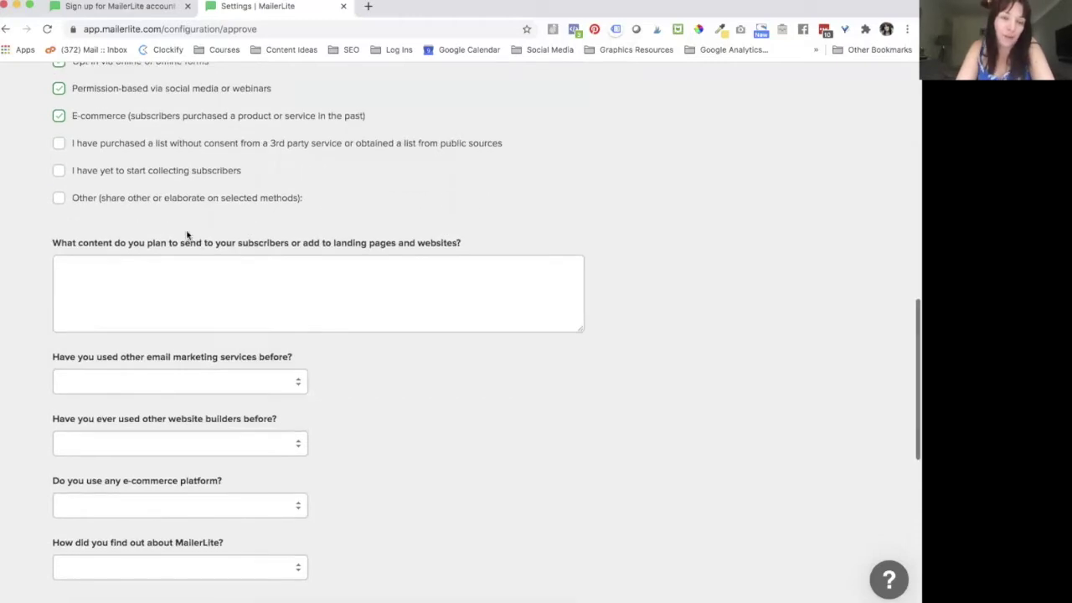
{"action": "scroll", "coordinate": [188, 236], "scroll_direction": "up", "scroll_amount": 1}
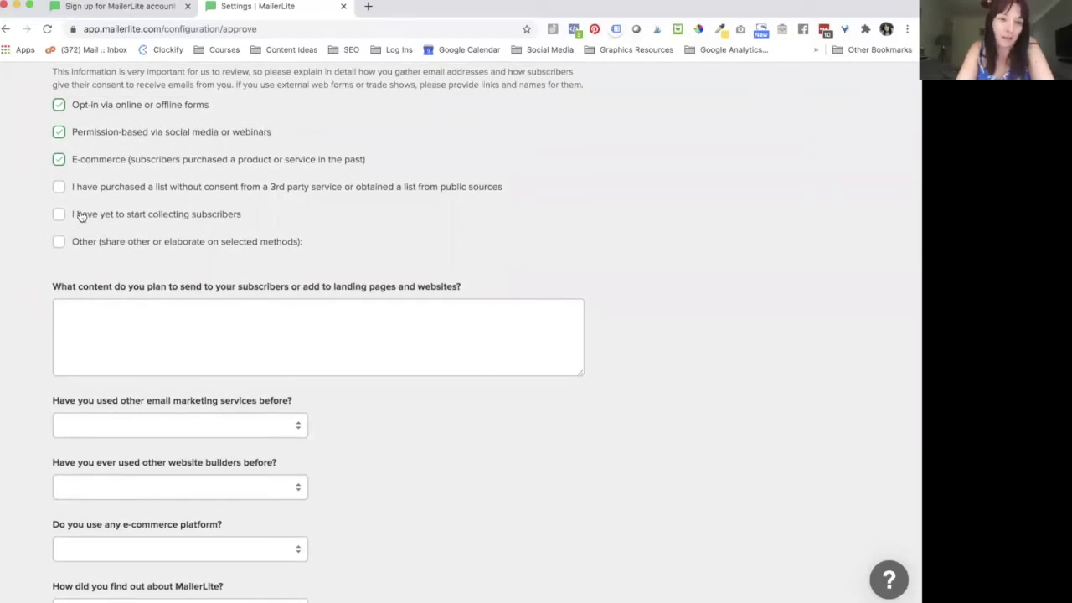
{"action": "left_click", "coordinate": [101, 337]}
{"action": "scroll", "coordinate": [101, 338], "scroll_direction": "down", "scroll_amount": 2}
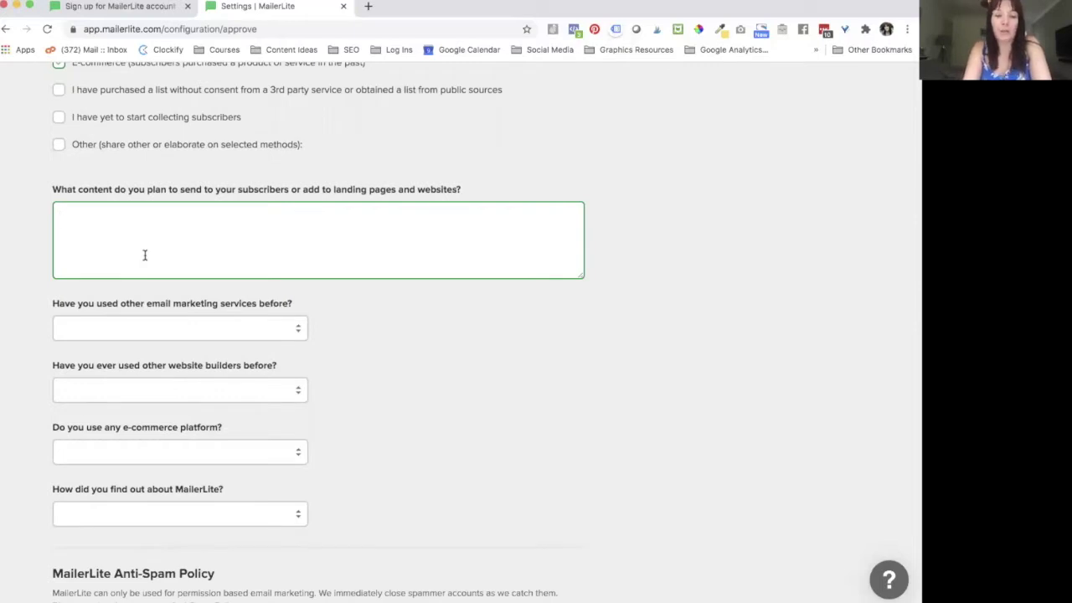
Step: Enter 'Tips and information about products' as planned content and choose MailChimp as the previous service
{"action": "type", "text": "Tips and "}
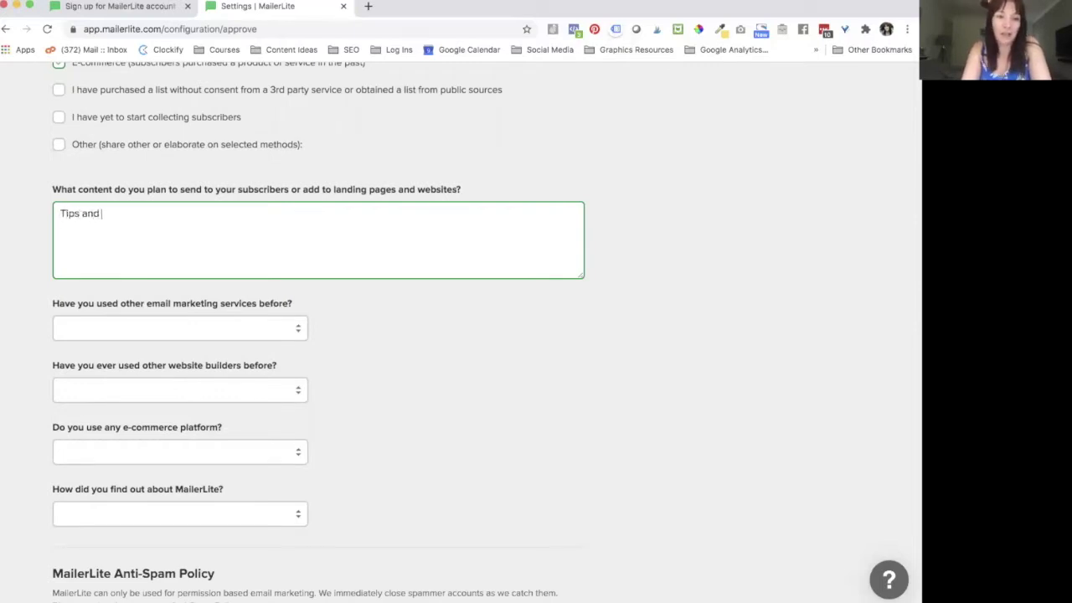
{"action": "type", "text": "information about products"}
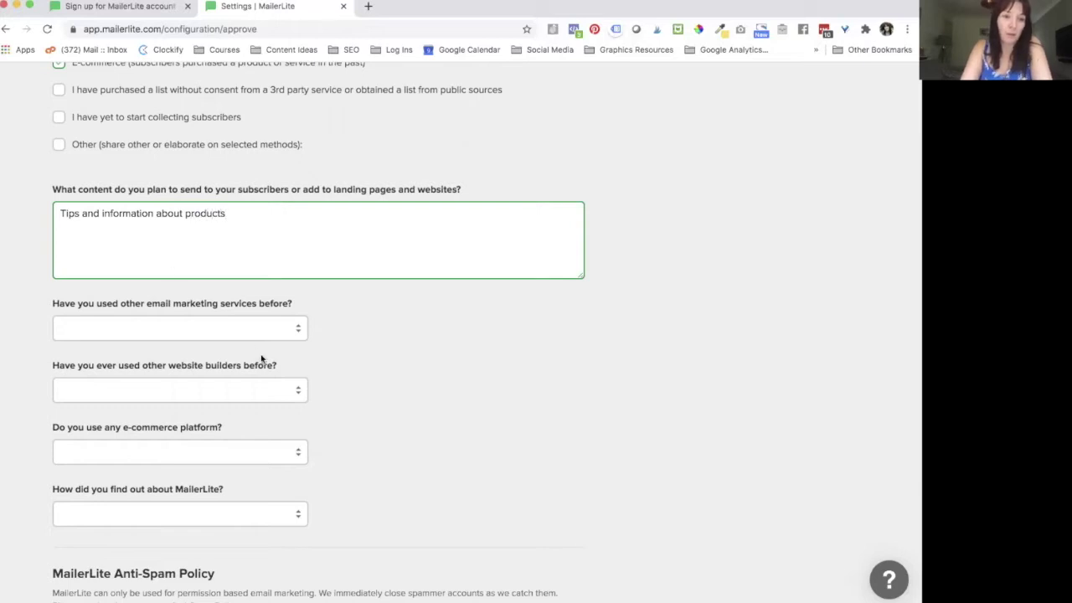
{"action": "scroll", "coordinate": [376, 363], "scroll_direction": "down", "scroll_amount": 3}
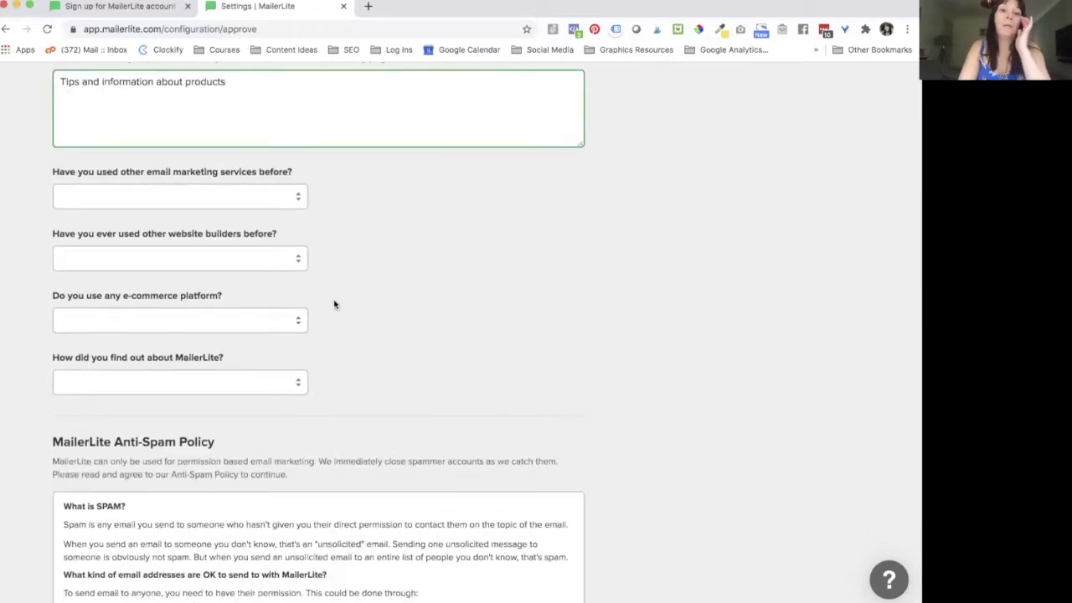
{"action": "left_click", "coordinate": [239, 194]}
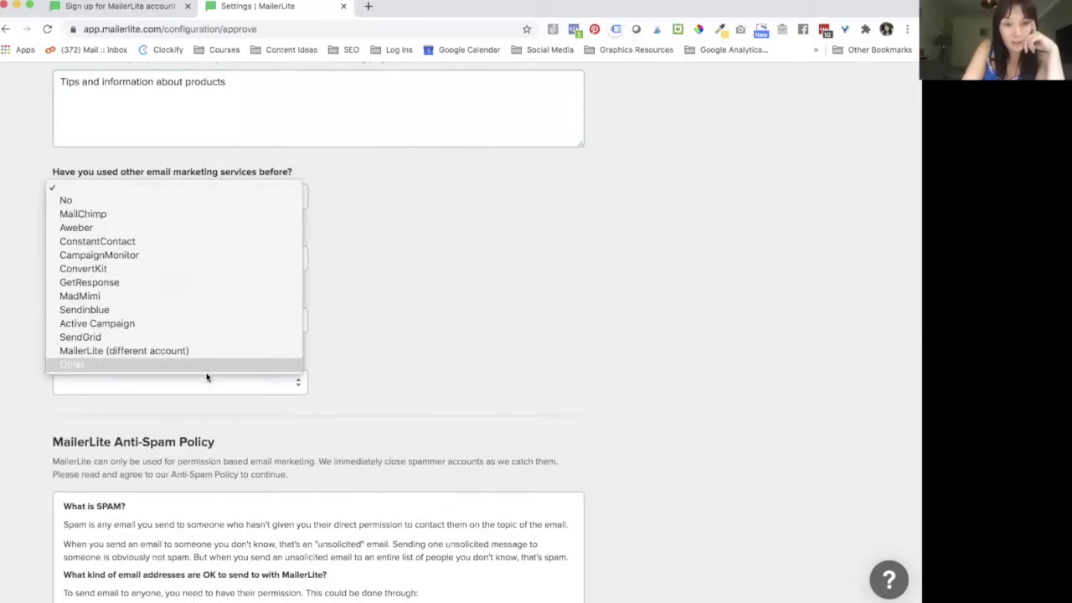
{"action": "left_click", "coordinate": [166, 214]}
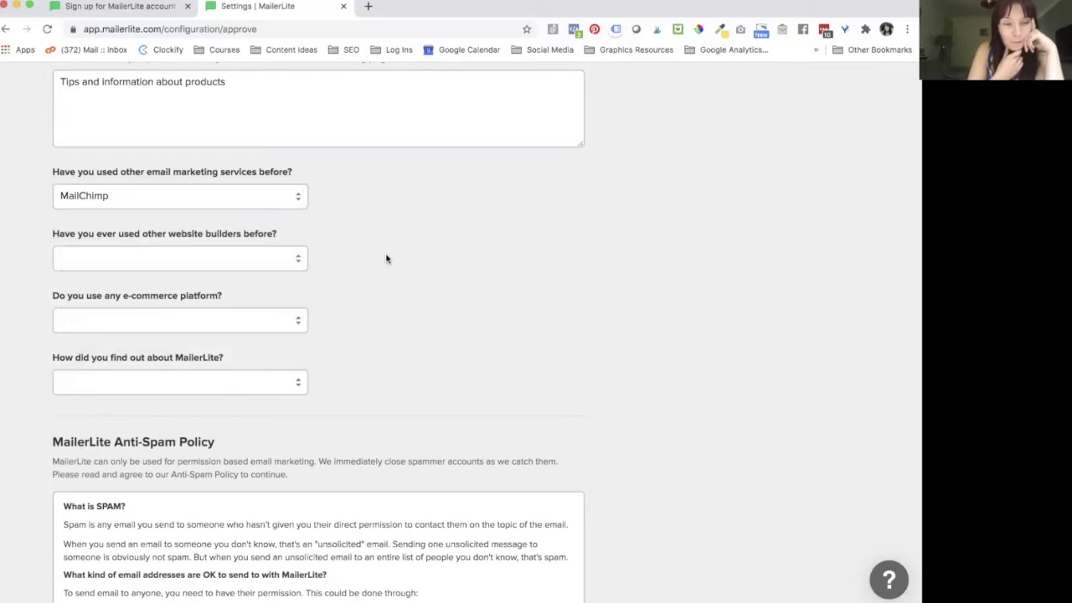
{"action": "scroll", "coordinate": [241, 279], "scroll_direction": "down", "scroll_amount": 2}
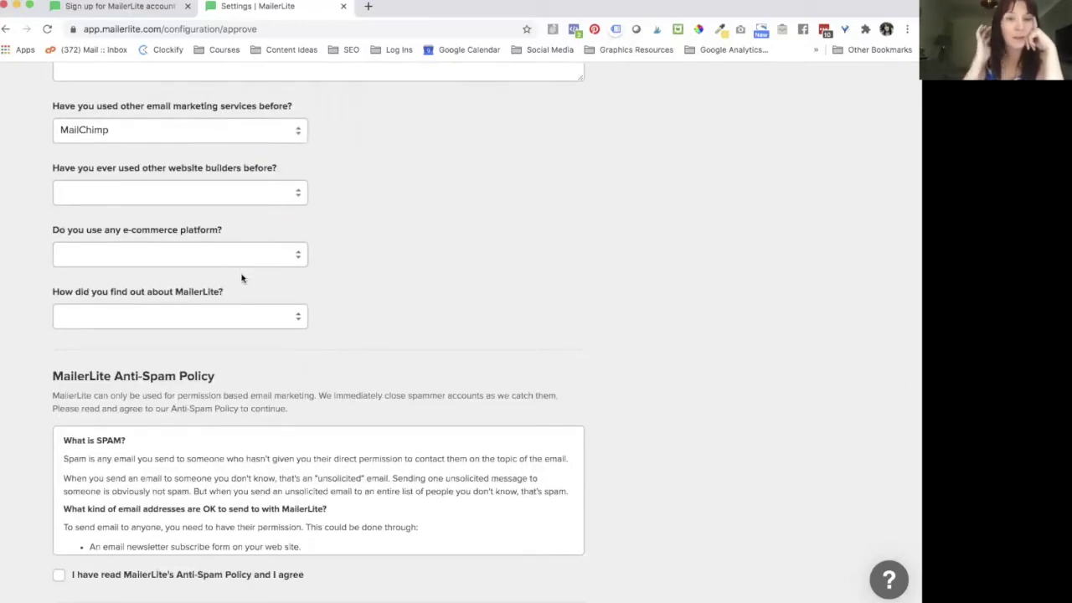
Step: Choose WordPress as the website builder and Shopify as the e-commerce platform
{"action": "left_click", "coordinate": [177, 197]}
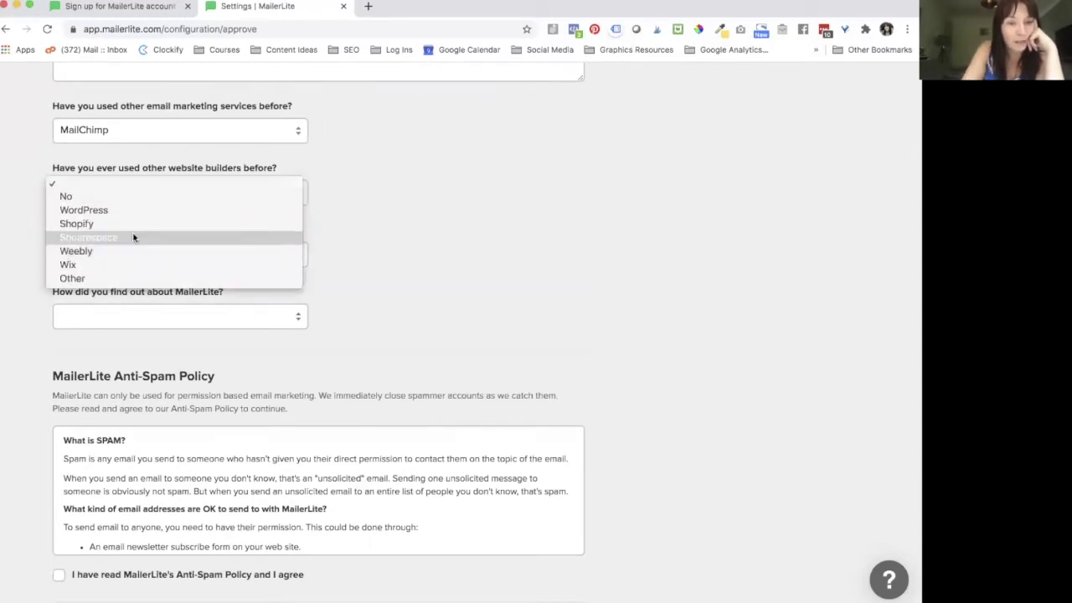
{"action": "left_click", "coordinate": [134, 210]}
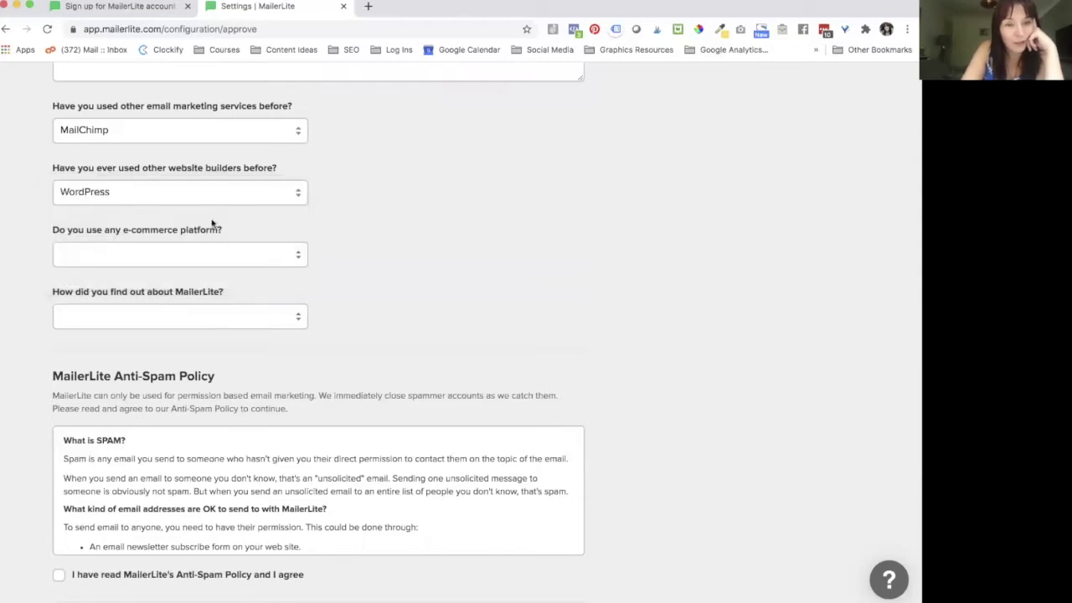
{"action": "scroll", "coordinate": [212, 223], "scroll_direction": "down", "scroll_amount": 3}
{"action": "left_click", "coordinate": [178, 149]}
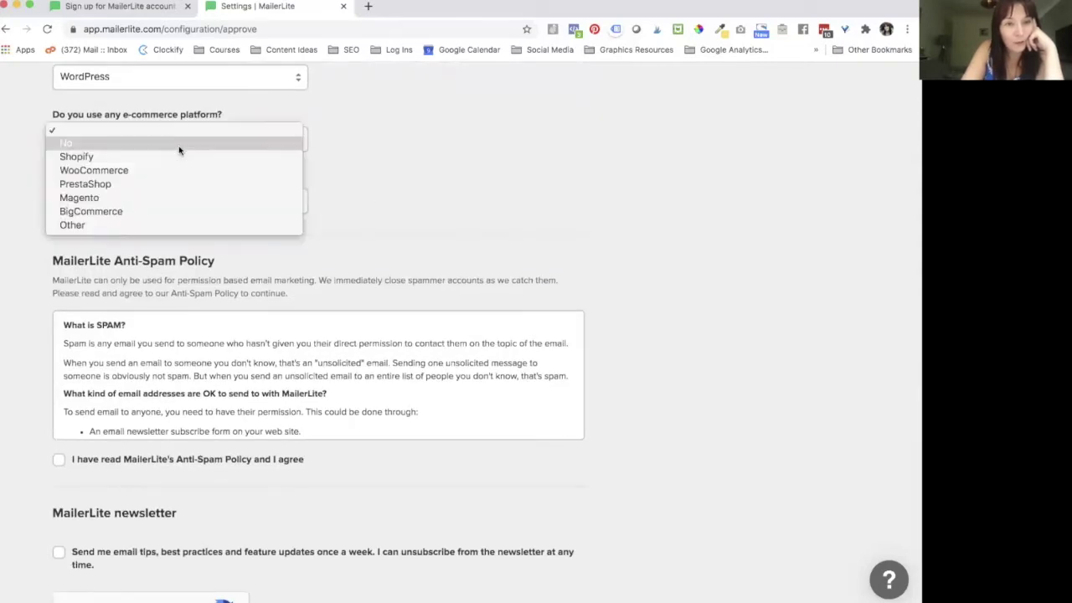
{"action": "left_click", "coordinate": [176, 158]}
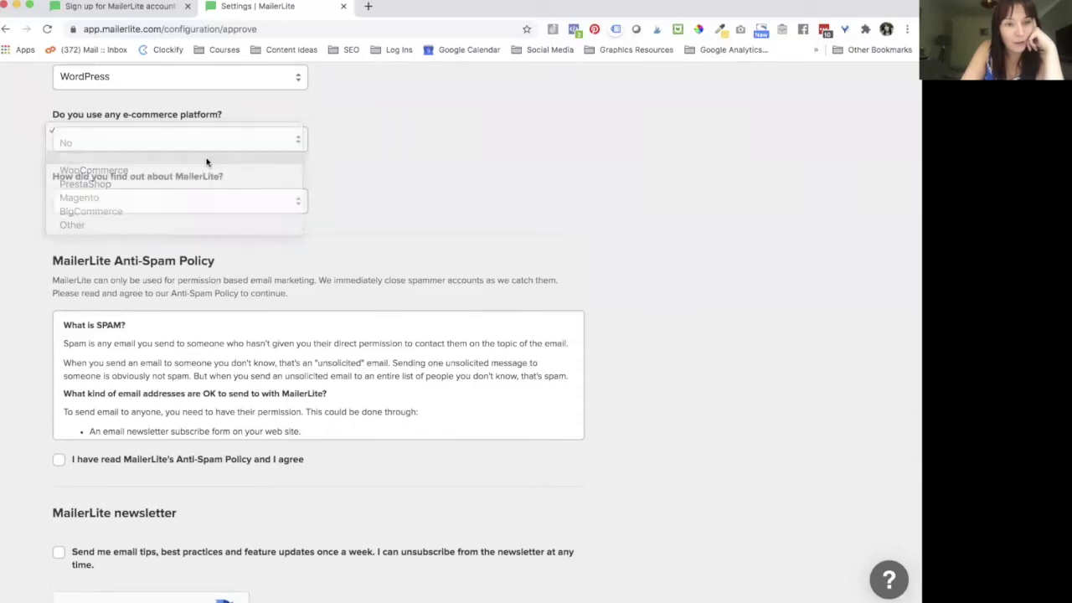
{"action": "scroll", "coordinate": [393, 209], "scroll_direction": "down", "scroll_amount": 3}
{"action": "scroll", "coordinate": [380, 167], "scroll_direction": "up", "scroll_amount": 1}
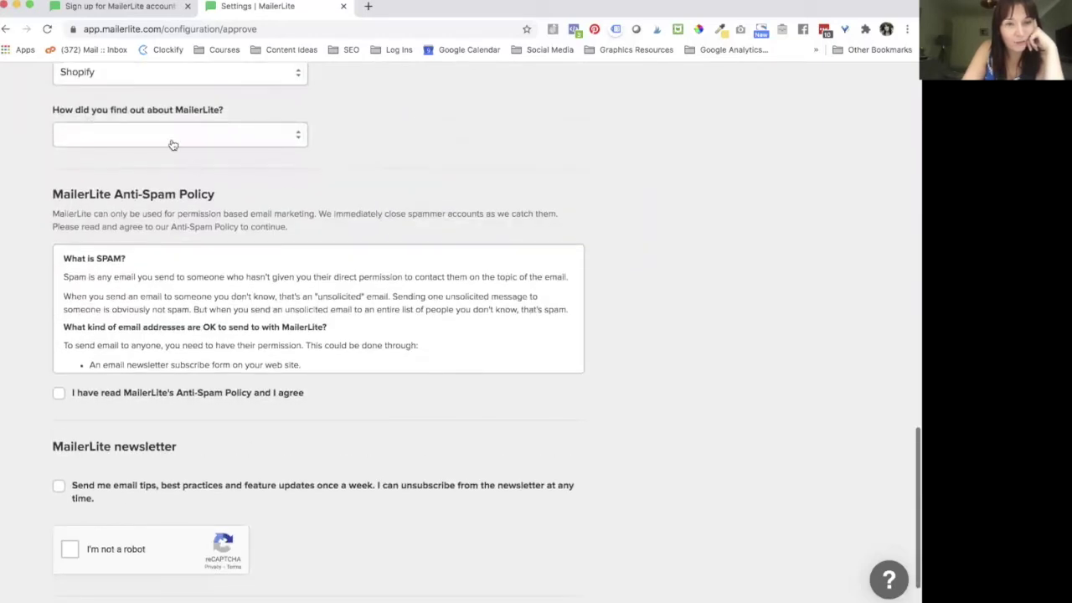
Step: Select Google Search as how MailerLite was found
{"action": "left_click", "coordinate": [172, 143]}
{"action": "left_click", "coordinate": [367, 148]}
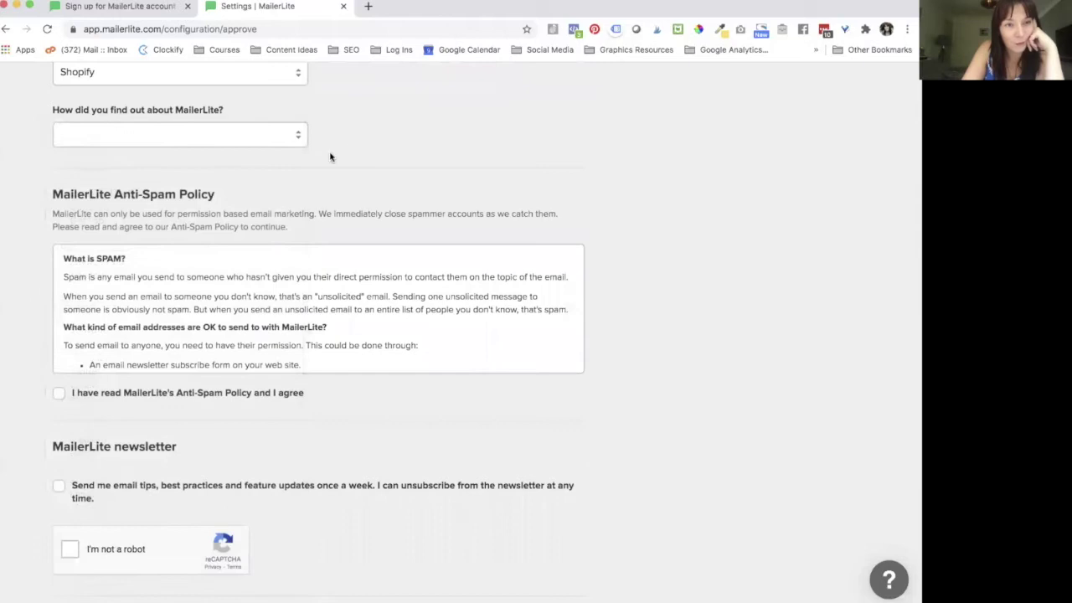
{"action": "left_click", "coordinate": [134, 137]}
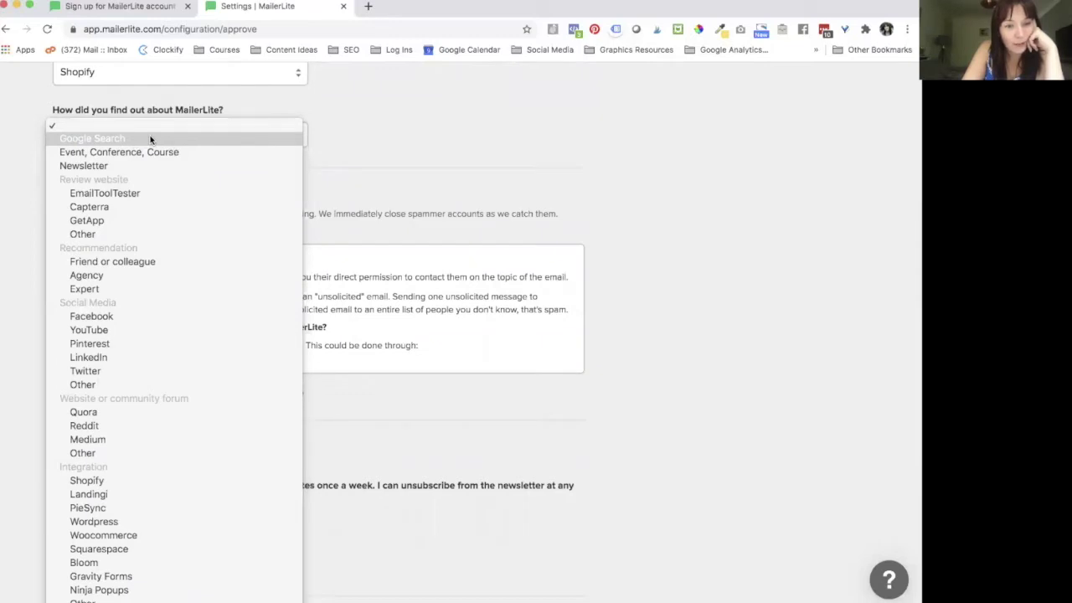
{"action": "left_click", "coordinate": [150, 139]}
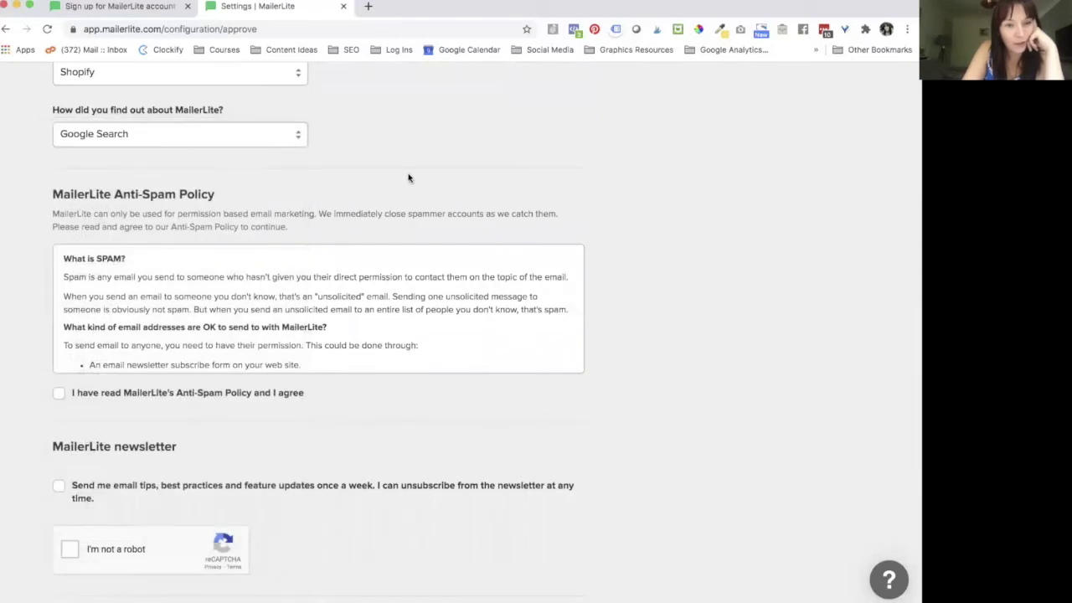
{"action": "scroll", "coordinate": [335, 324], "scroll_direction": "down", "scroll_amount": 3}
{"action": "scroll", "coordinate": [251, 222], "scroll_direction": "down", "scroll_amount": 2}
{"action": "scroll", "coordinate": [251, 256], "scroll_direction": "down", "scroll_amount": 10}
Step: Accept the Anti-Spam Policy, join the weekly tips newsletter, pass I'm not a robot, and save
{"action": "scroll", "coordinate": [251, 258], "scroll_direction": "up", "scroll_amount": 15}
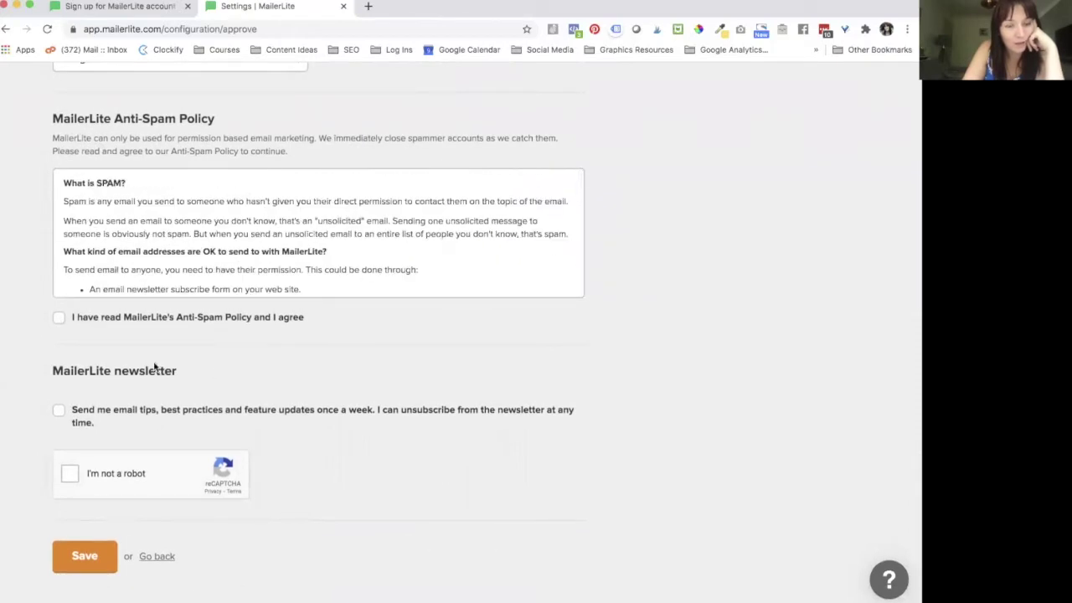
{"action": "left_click", "coordinate": [59, 317]}
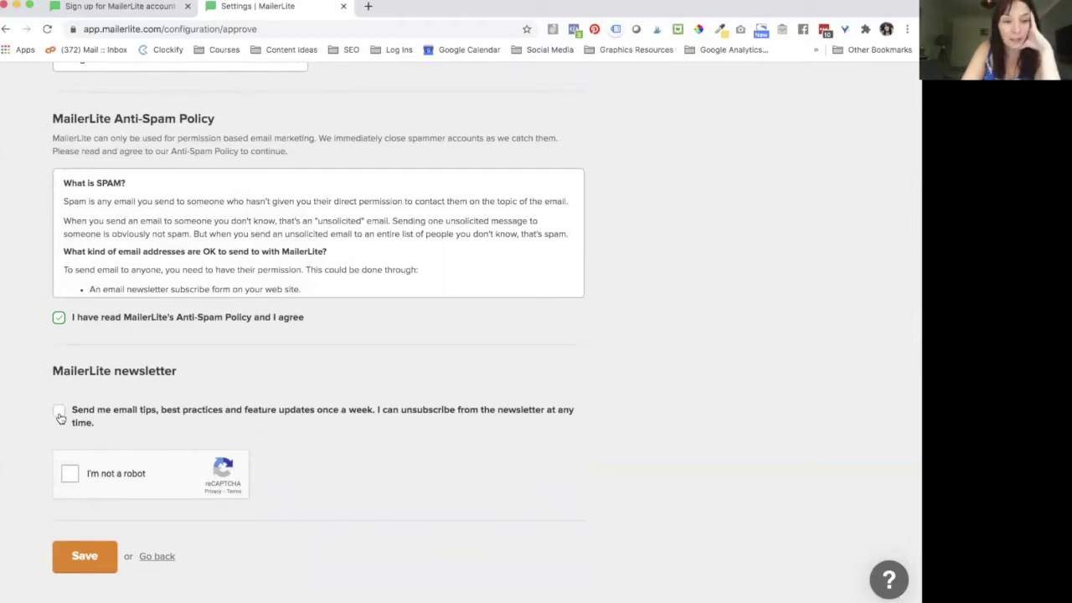
{"action": "left_click", "coordinate": [60, 413]}
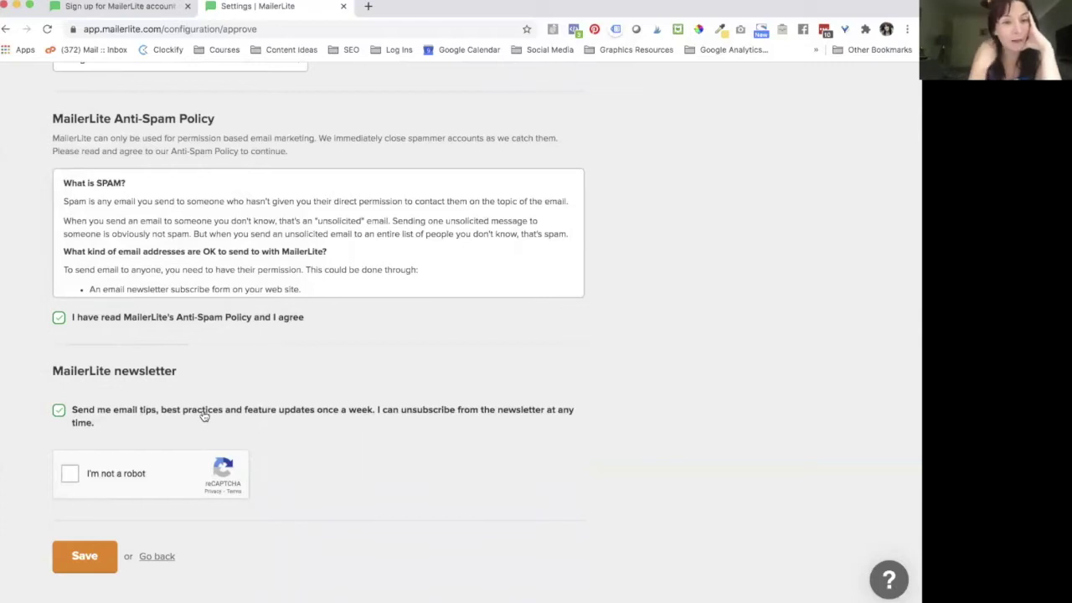
{"action": "left_click", "coordinate": [70, 473]}
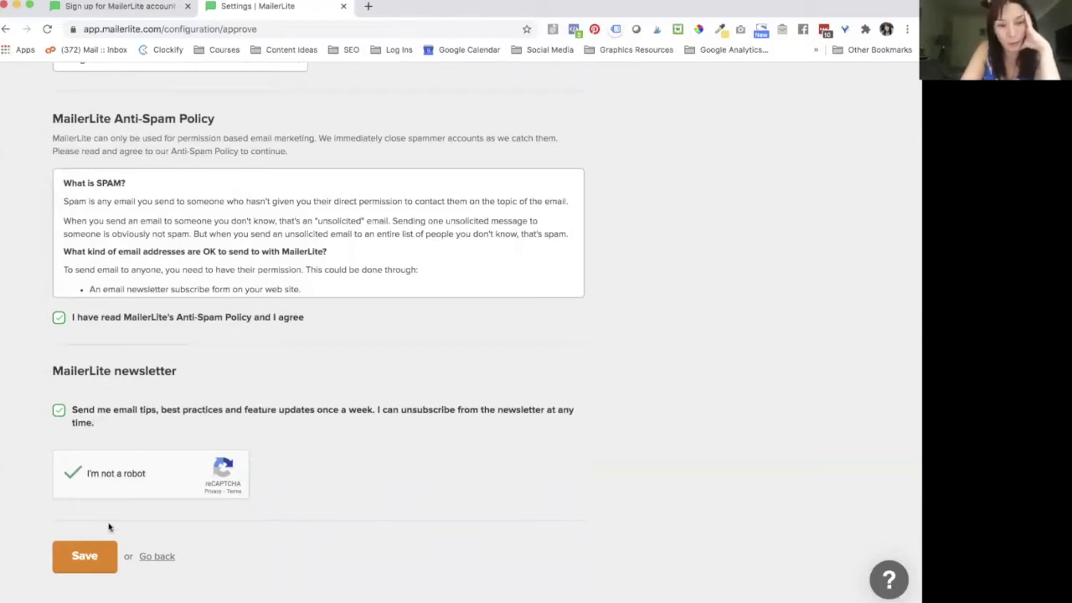
{"action": "left_click", "coordinate": [89, 566]}
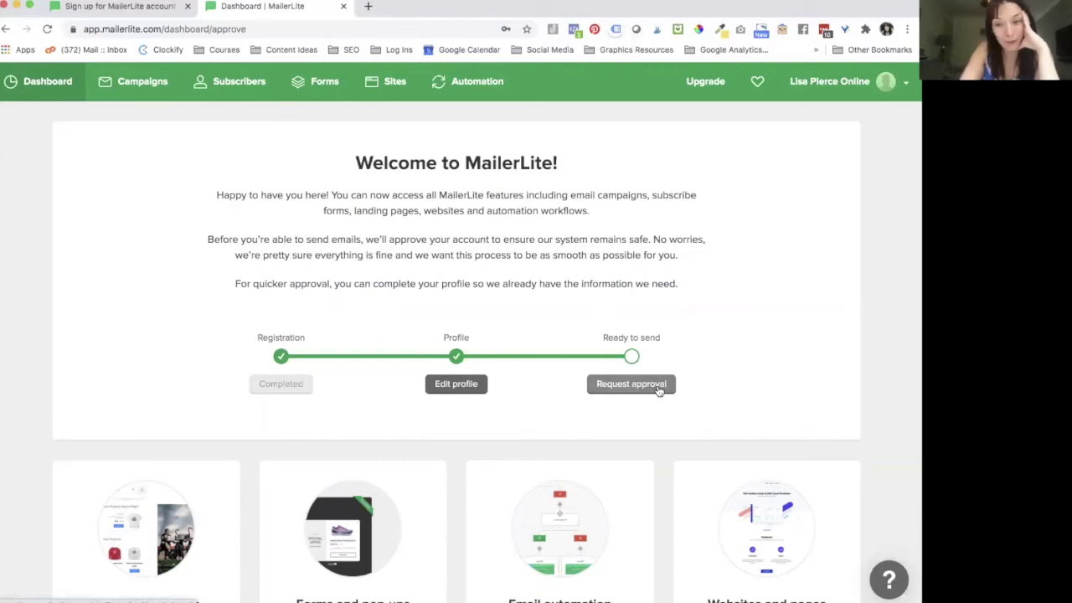
Step: Start the approval request and enter the https website URL for step 1
{"action": "left_click", "coordinate": [658, 390]}
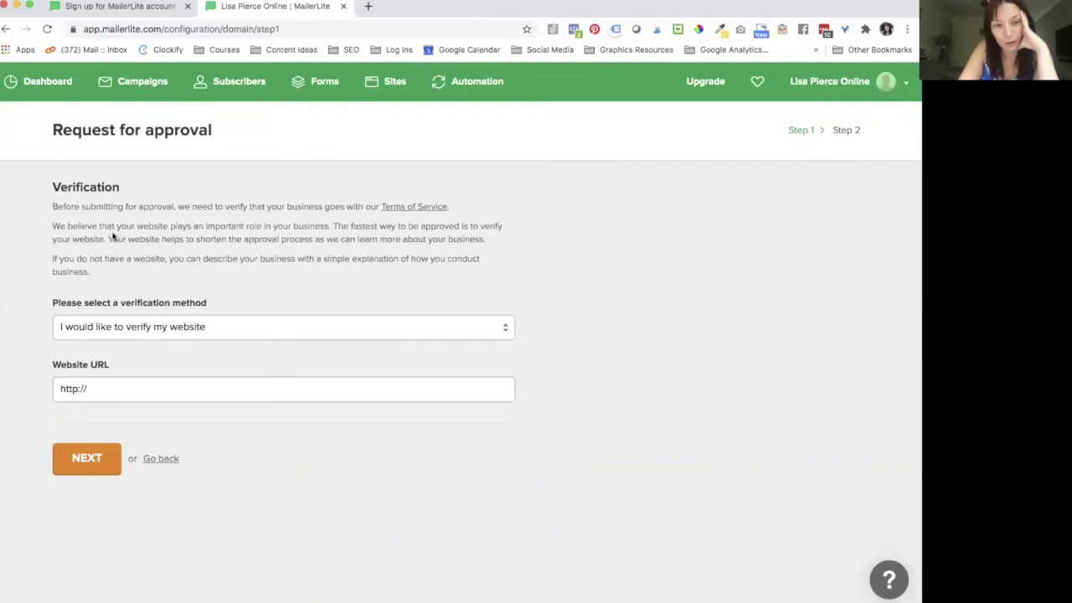
{"action": "left_click", "coordinate": [103, 384]}
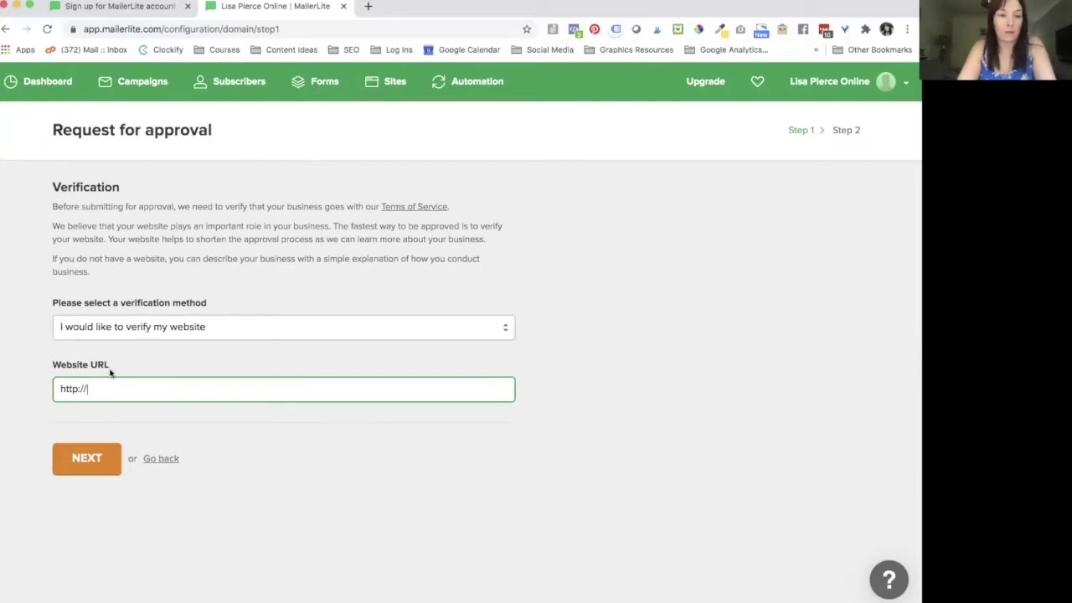
{"action": "key", "text": "BackSpace"}
{"action": "key", "text": "BackSpace"}
{"action": "key", "text": "BackSpace"}
{"action": "type", "text": "s://w"}
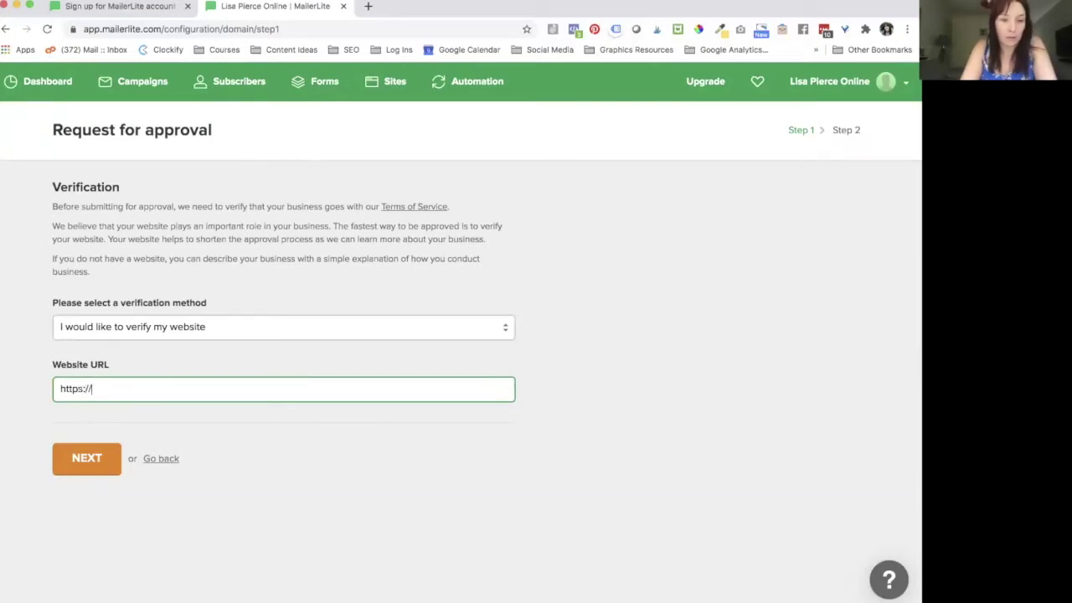
{"action": "type", "text": "ww.lisap"}
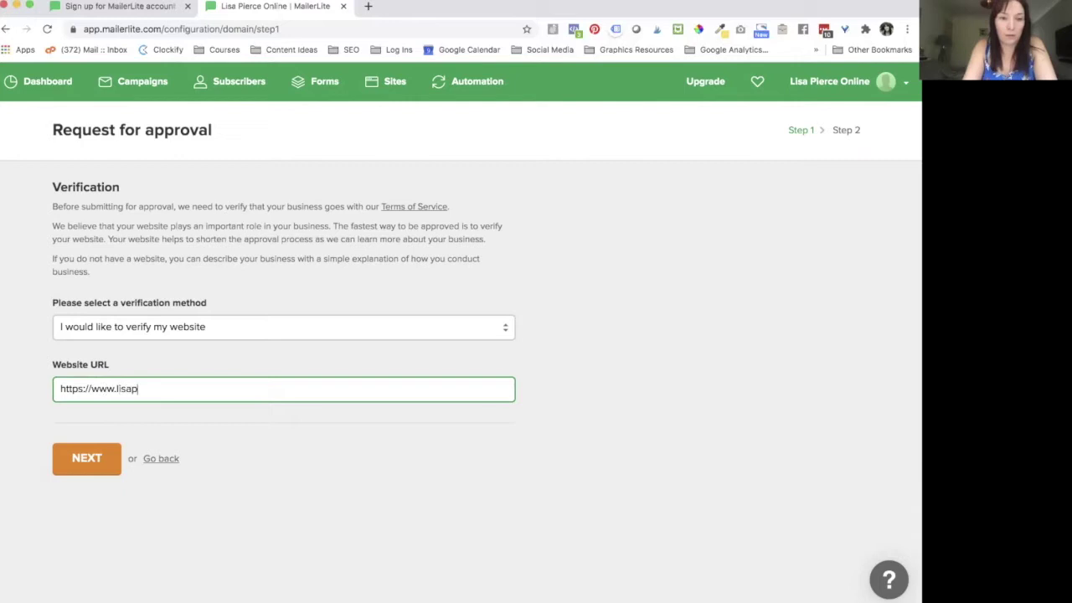
{"action": "type", "text": "ierce.co.uk"}
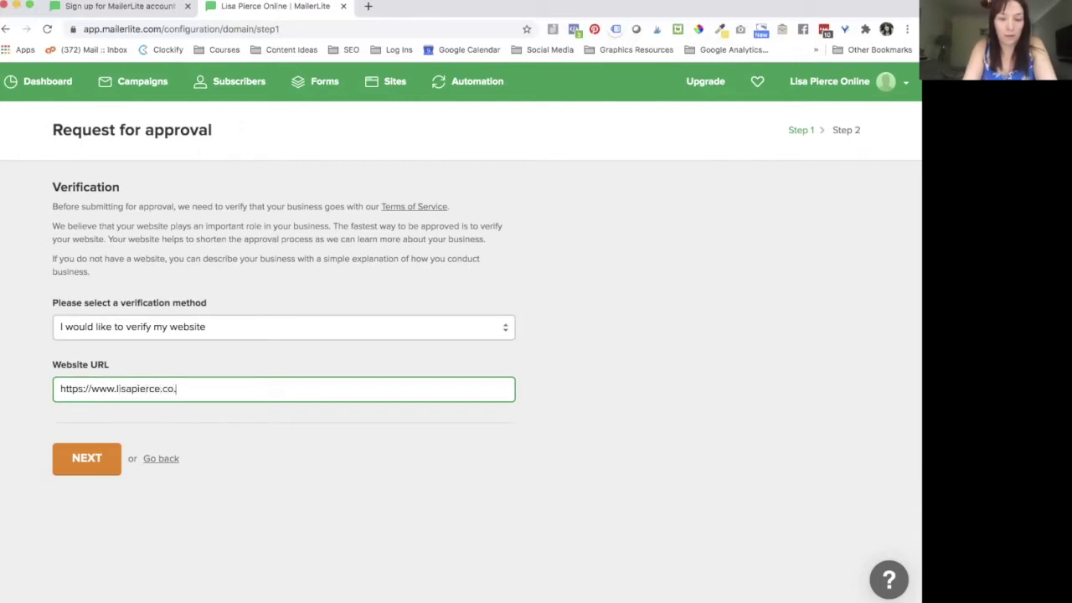
{"action": "left_click", "coordinate": [99, 469]}
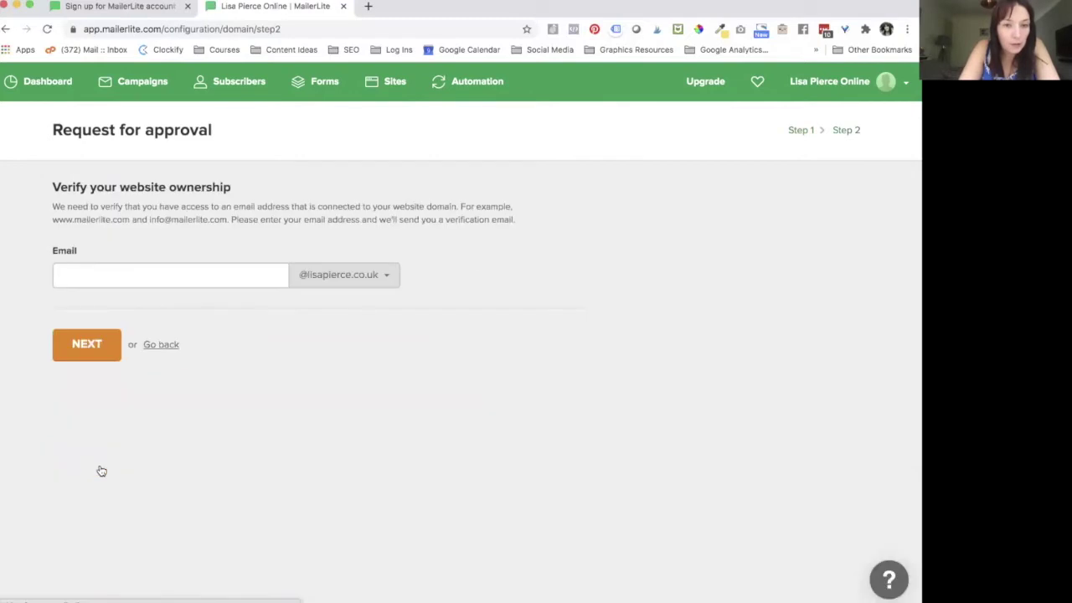
Step: Keep website verification as the verification method and resubmit the step
{"action": "left_click", "coordinate": [165, 345]}
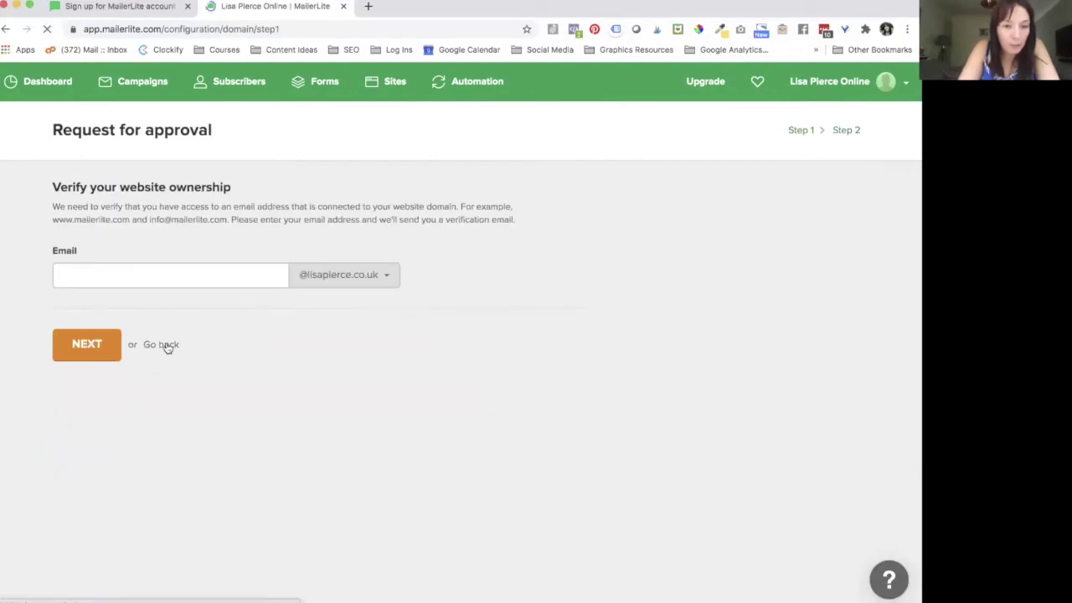
{"action": "left_click", "coordinate": [182, 336]}
{"action": "left_click", "coordinate": [189, 319]}
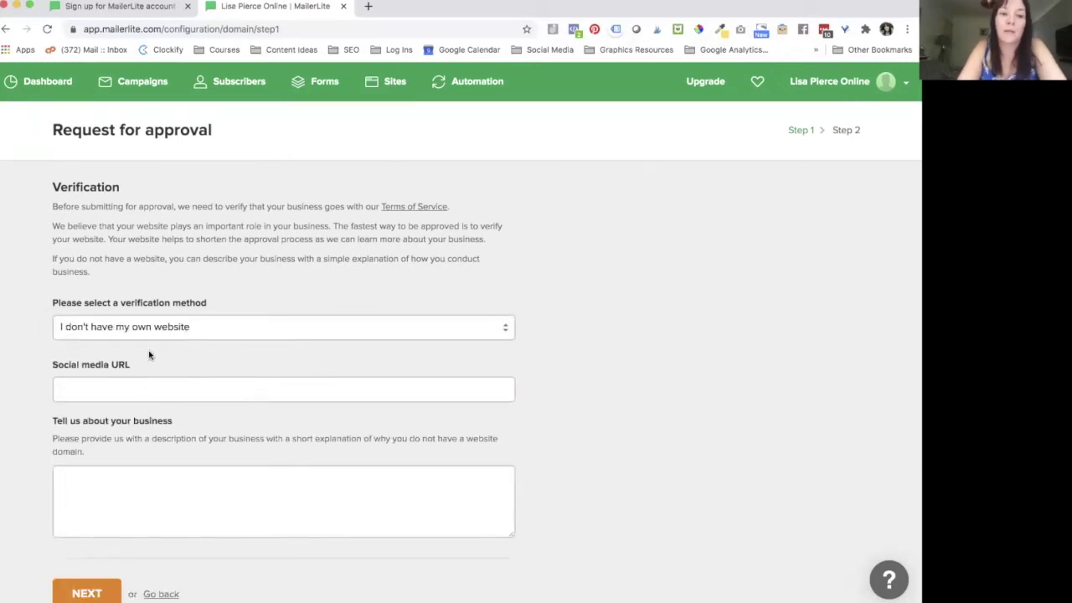
{"action": "left_click", "coordinate": [168, 332]}
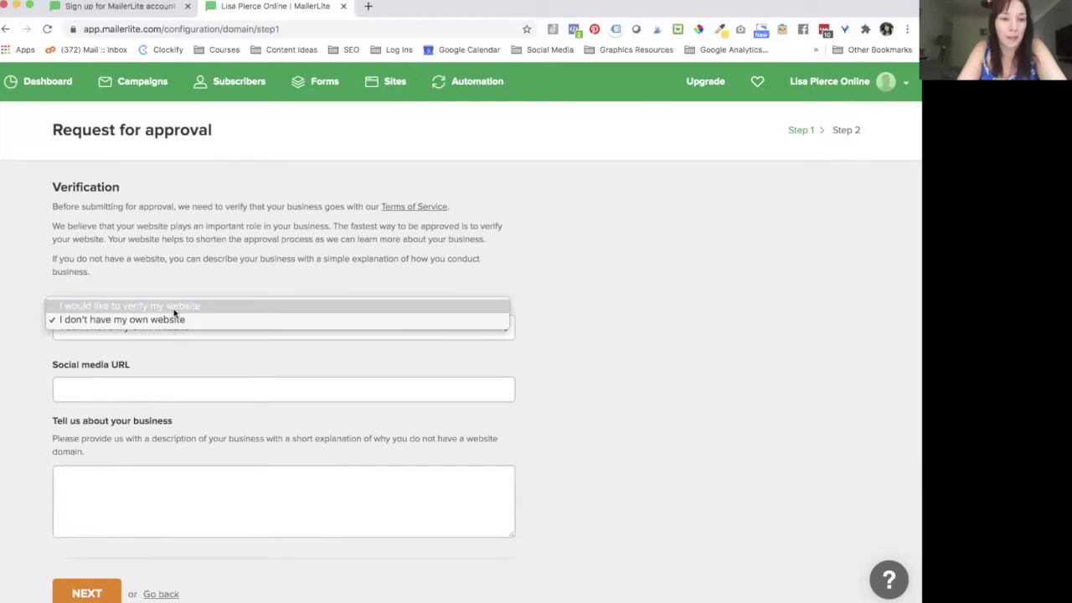
{"action": "left_click", "coordinate": [174, 313]}
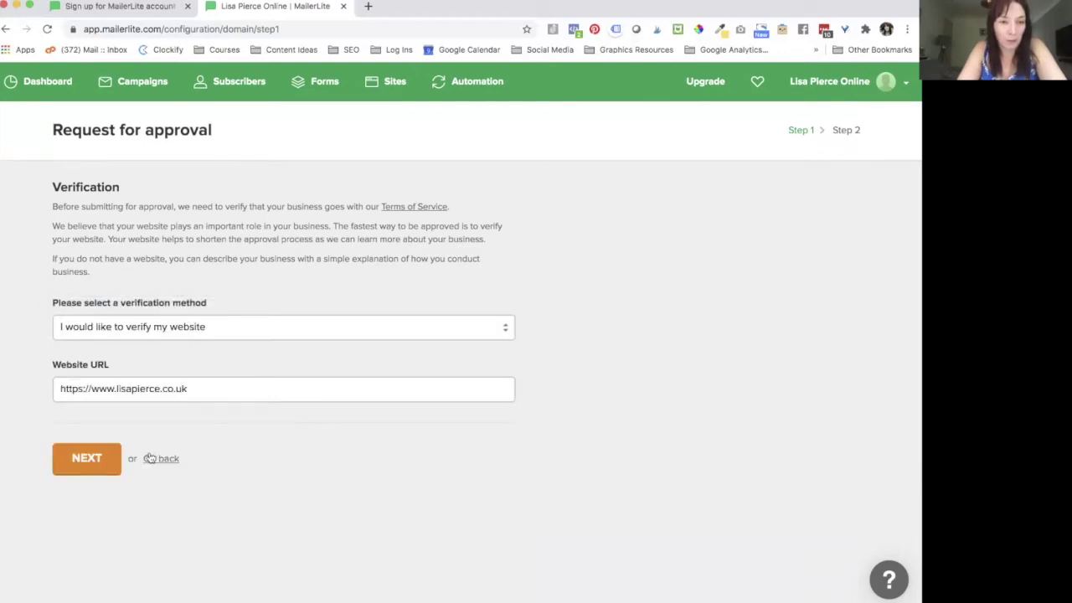
{"action": "left_click", "coordinate": [87, 467]}
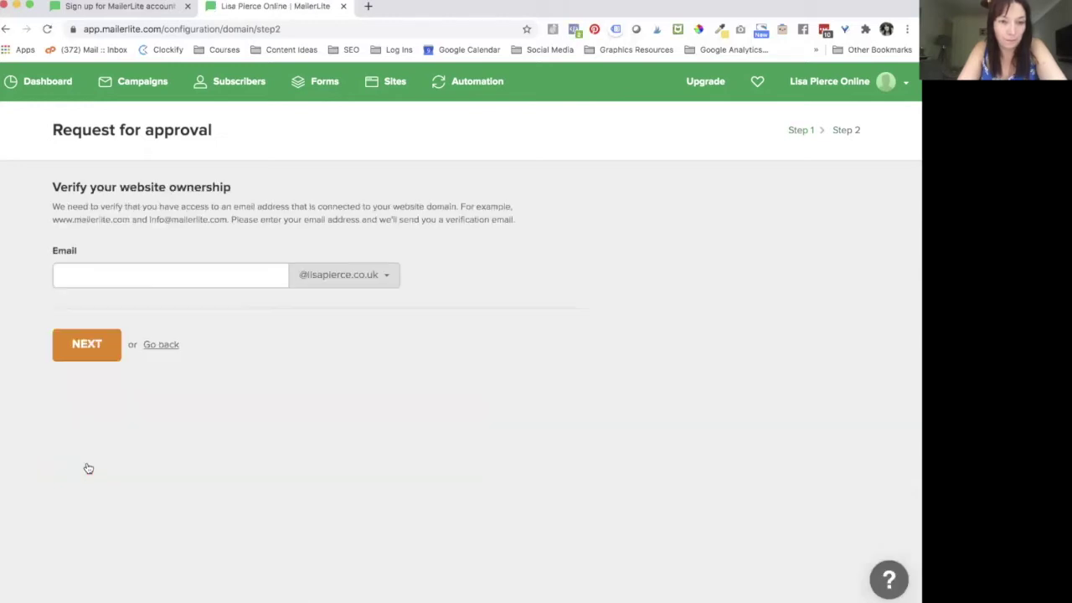
Step: Enter the email prefix on the website domain, keep the domain unchanged, and submit
{"action": "left_click_drag", "start_coordinate": [121, 187], "coordinate": [238, 187]}
{"action": "left_click", "coordinate": [203, 277]}
{"action": "left_click", "coordinate": [355, 303]}
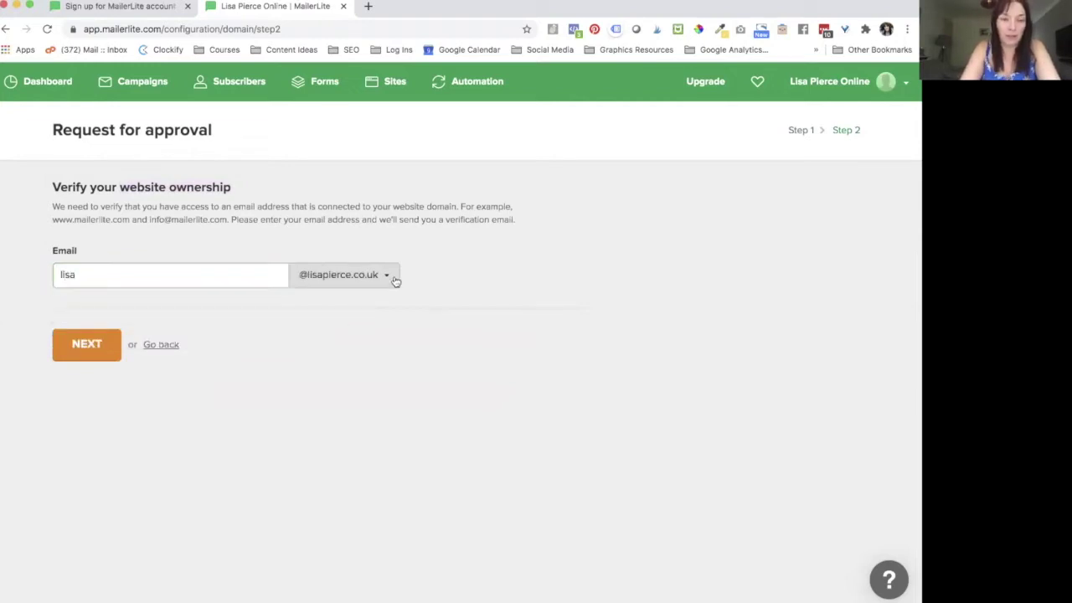
{"action": "left_click", "coordinate": [397, 281]}
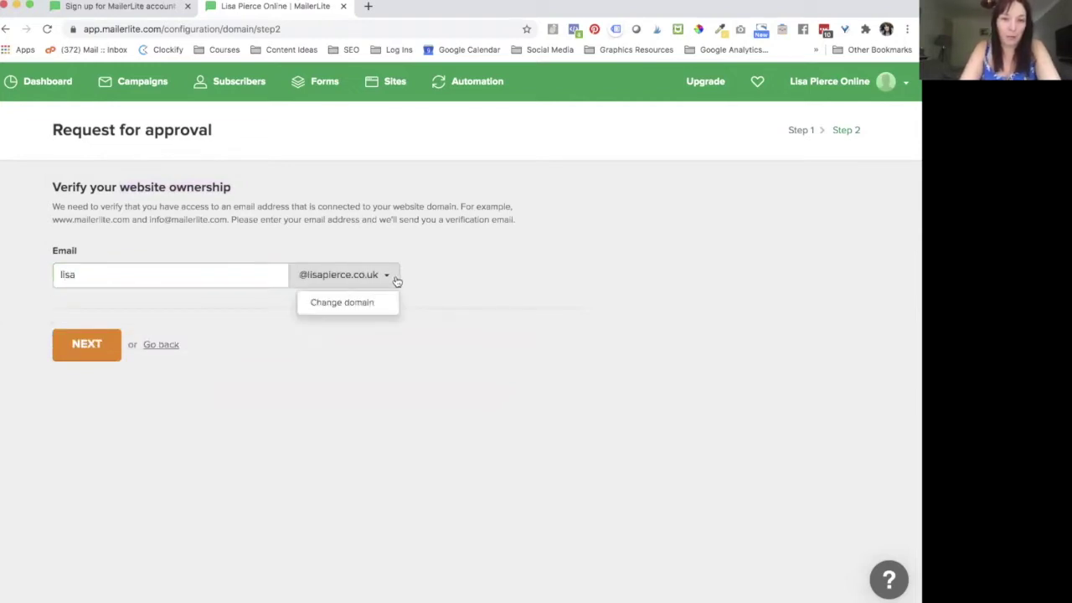
{"action": "left_click", "coordinate": [452, 272]}
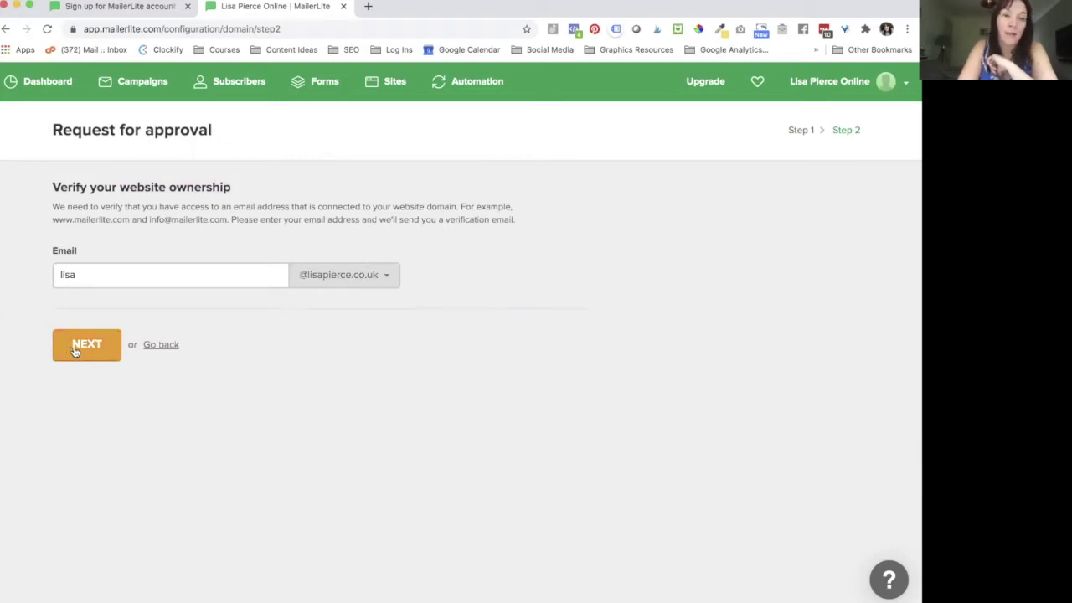
{"action": "left_click", "coordinate": [75, 350]}
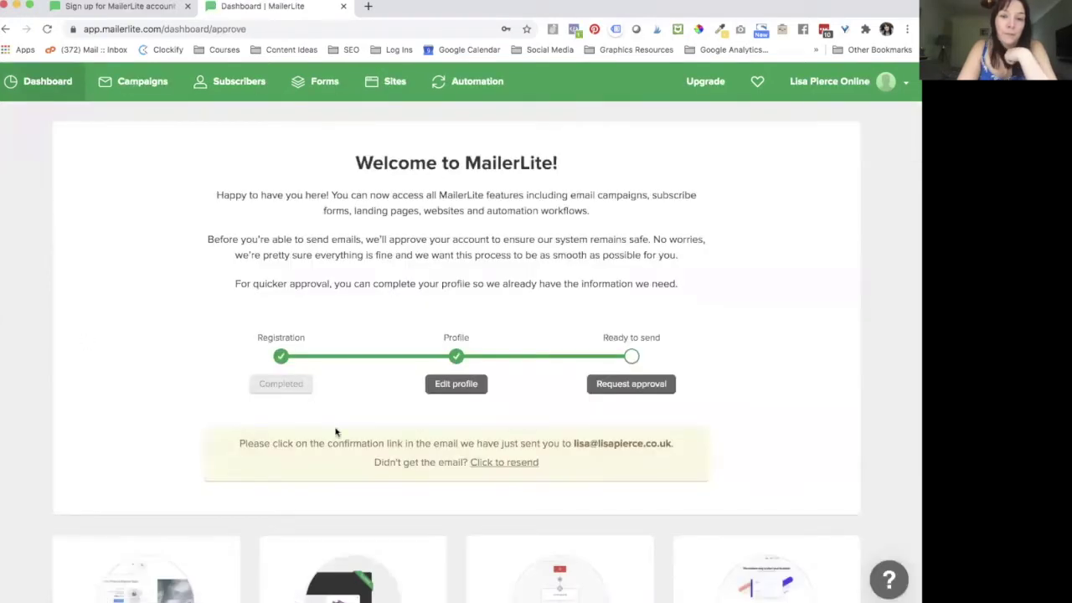
Step: Scroll the dashboard to review completed Registration and Profile steps and the verification-link notice
{"action": "scroll", "coordinate": [311, 474], "scroll_direction": "down", "scroll_amount": 2}
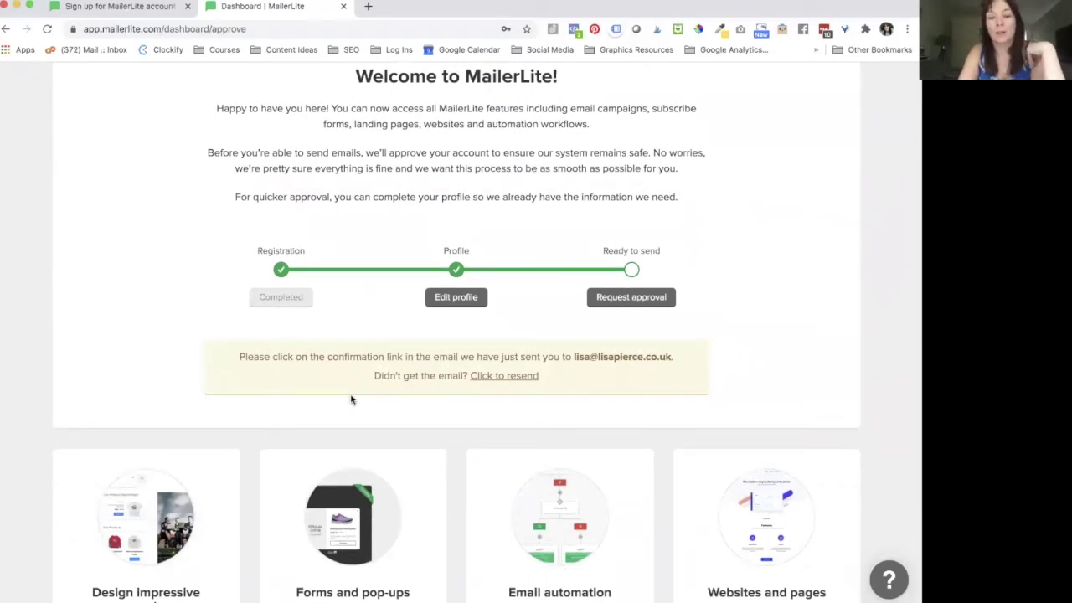
{"action": "scroll", "coordinate": [351, 400], "scroll_direction": "down", "scroll_amount": 4}
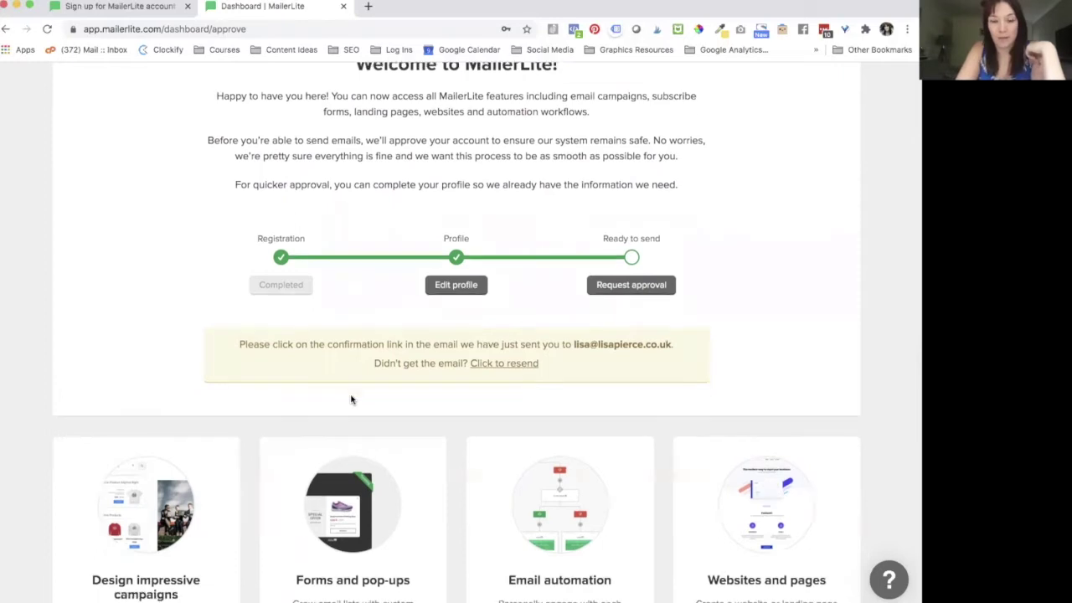
{"action": "scroll", "coordinate": [351, 400], "scroll_direction": "up", "scroll_amount": 6}
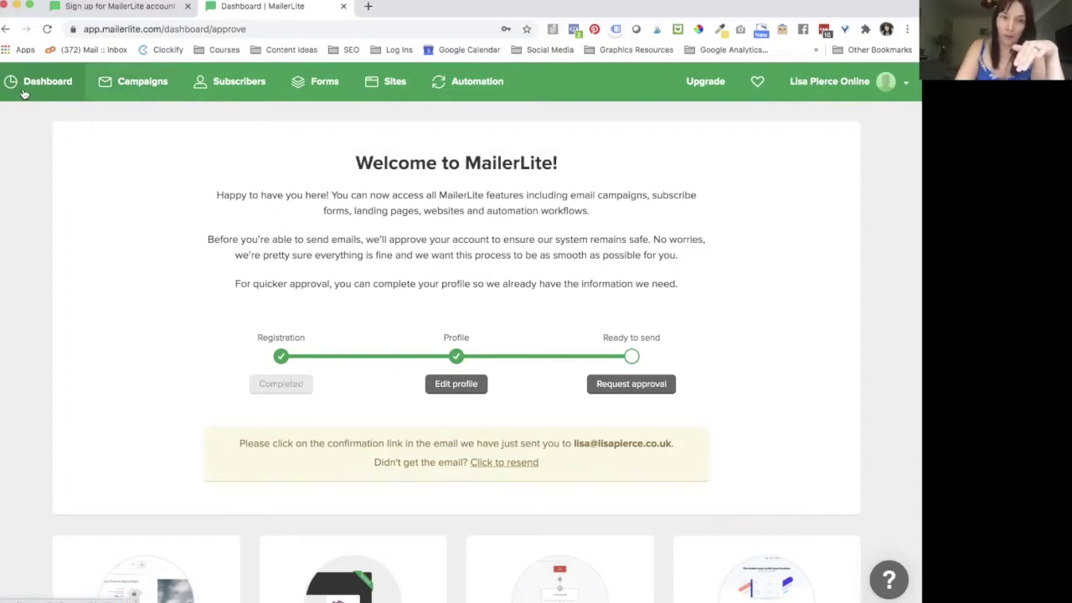
{"action": "scroll", "coordinate": [59, 259], "scroll_direction": "down", "scroll_amount": 6}
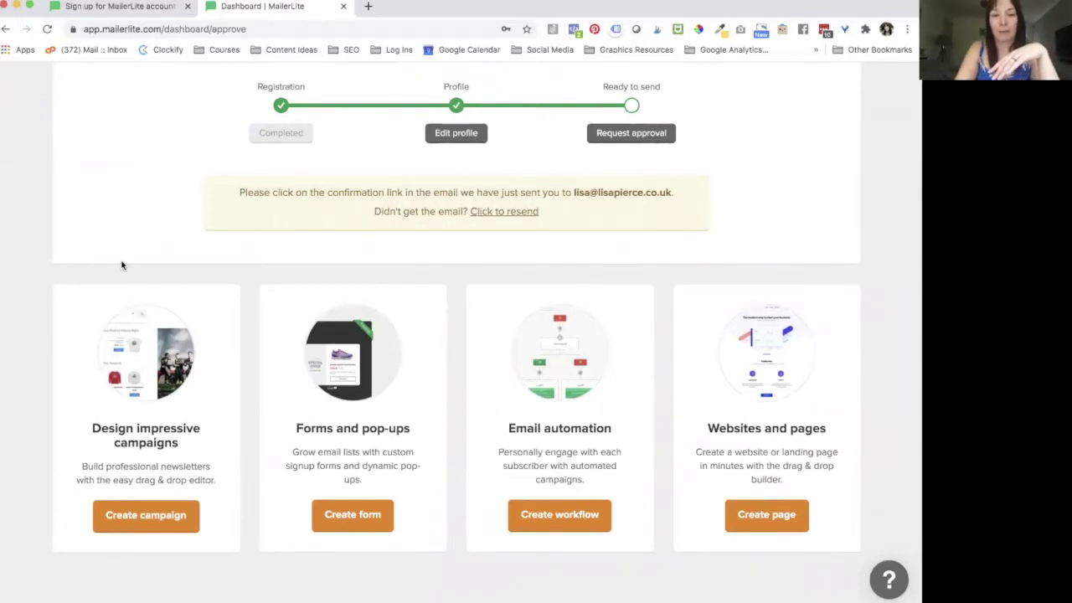
{"action": "scroll", "coordinate": [121, 265], "scroll_direction": "up", "scroll_amount": 6}
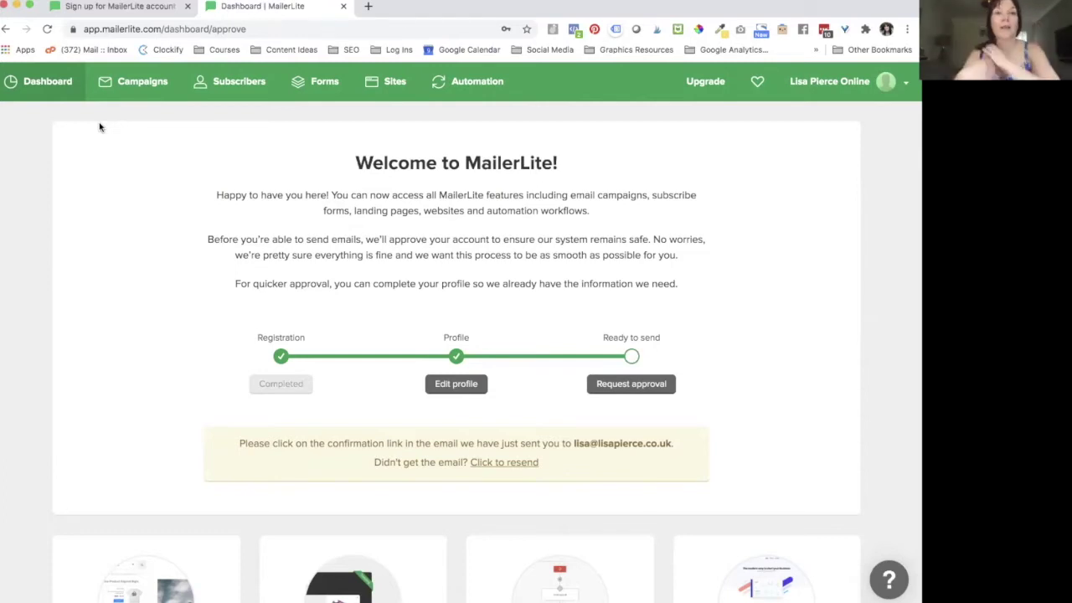
Step: Create the first email campaign from Campaigns with the subject 'Test'
{"action": "left_click", "coordinate": [135, 81]}
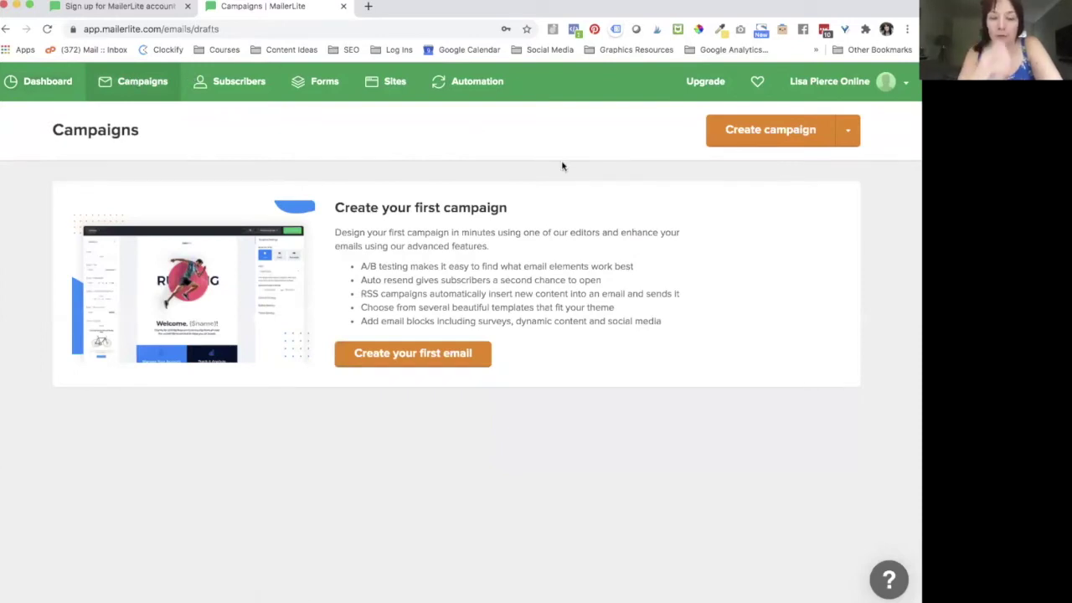
{"action": "left_click", "coordinate": [414, 362]}
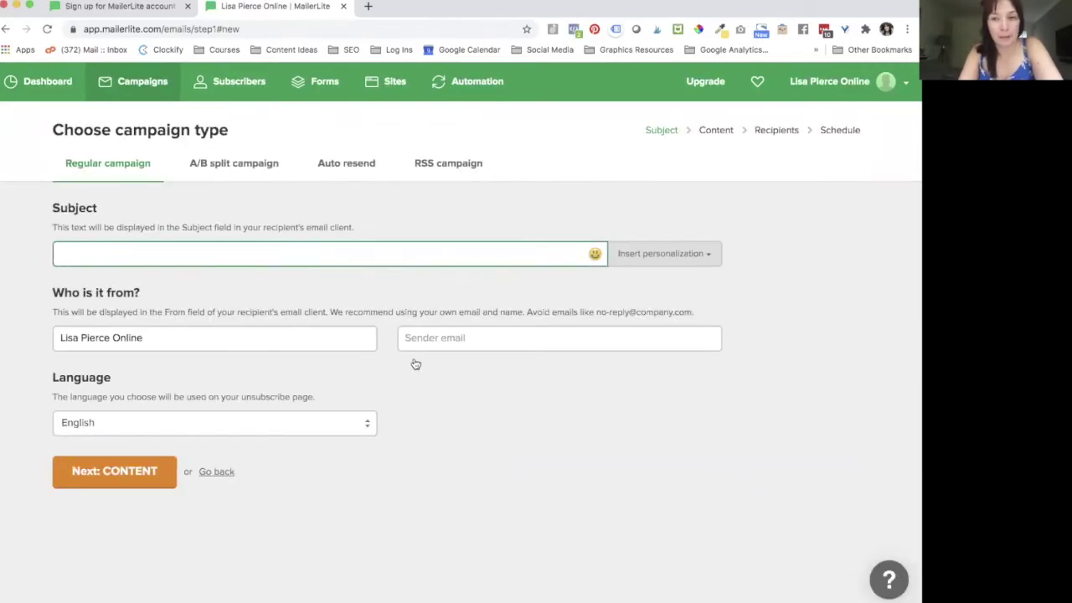
{"action": "type", "text": "Test"}
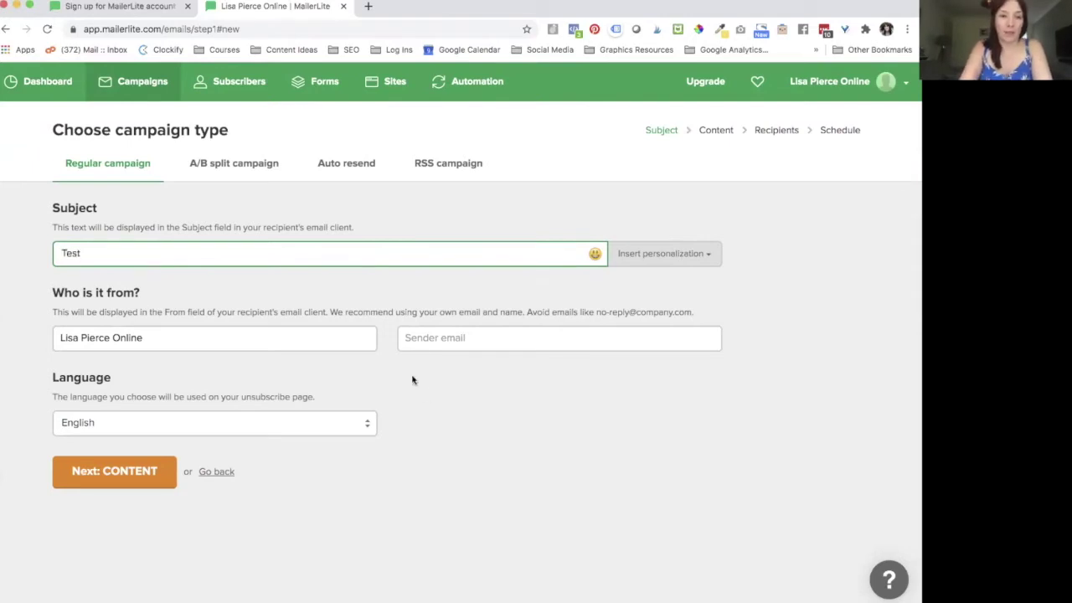
{"action": "left_click", "coordinate": [347, 300]}
Step: Remove 'Online' from the sender name, keep English, and fill the sender email from suggestions
{"action": "left_click", "coordinate": [150, 339]}
{"action": "left_click_drag", "start_coordinate": [117, 338], "coordinate": [206, 349]}
{"action": "key", "text": "BackSpace"}
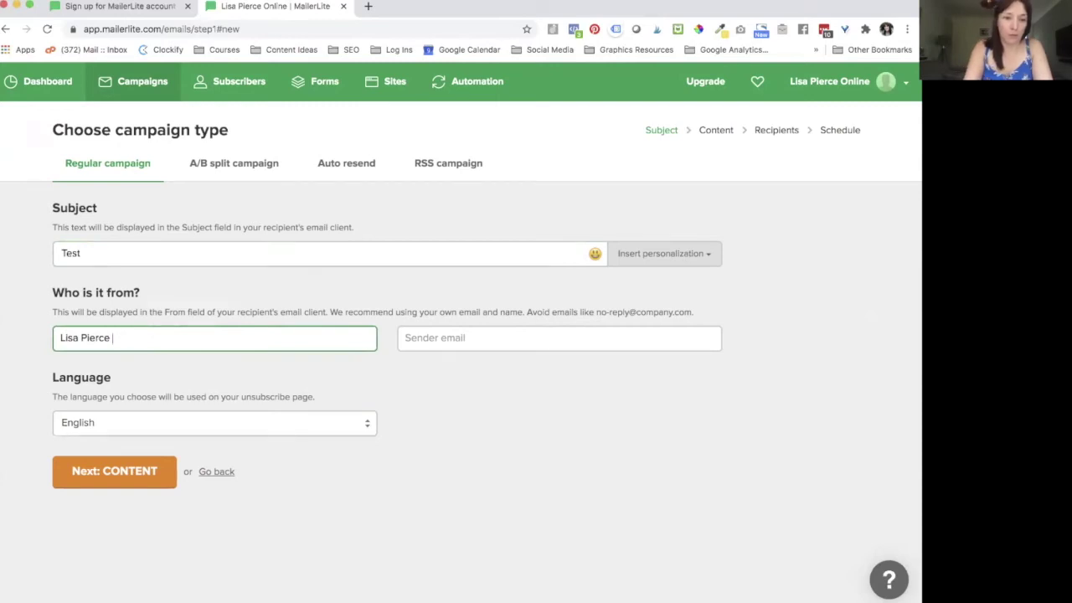
{"action": "left_click", "coordinate": [219, 422]}
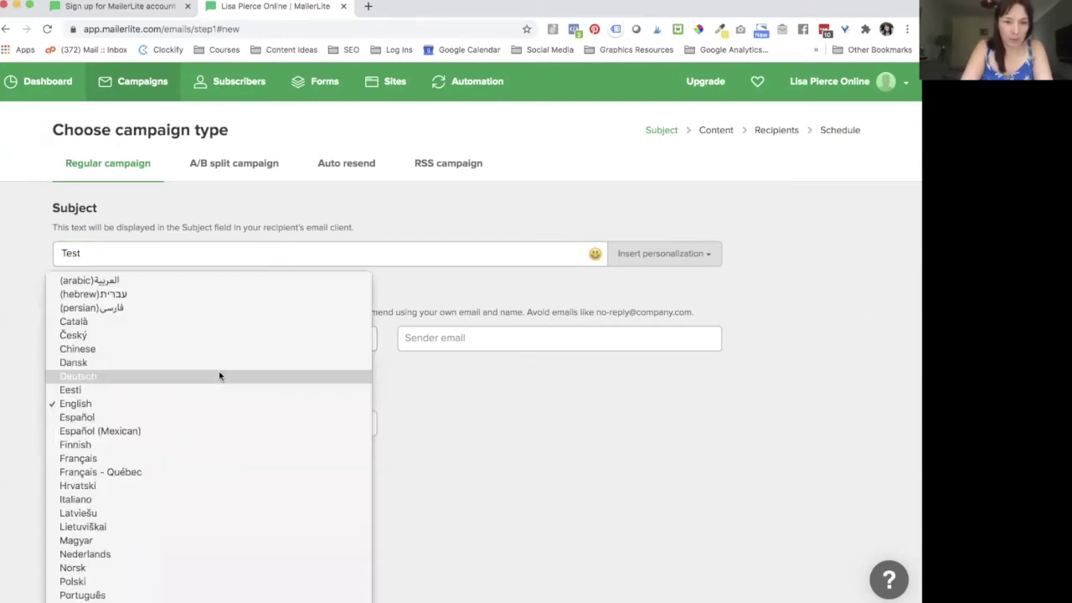
{"action": "left_click", "coordinate": [442, 345]}
{"action": "left_click", "coordinate": [466, 339]}
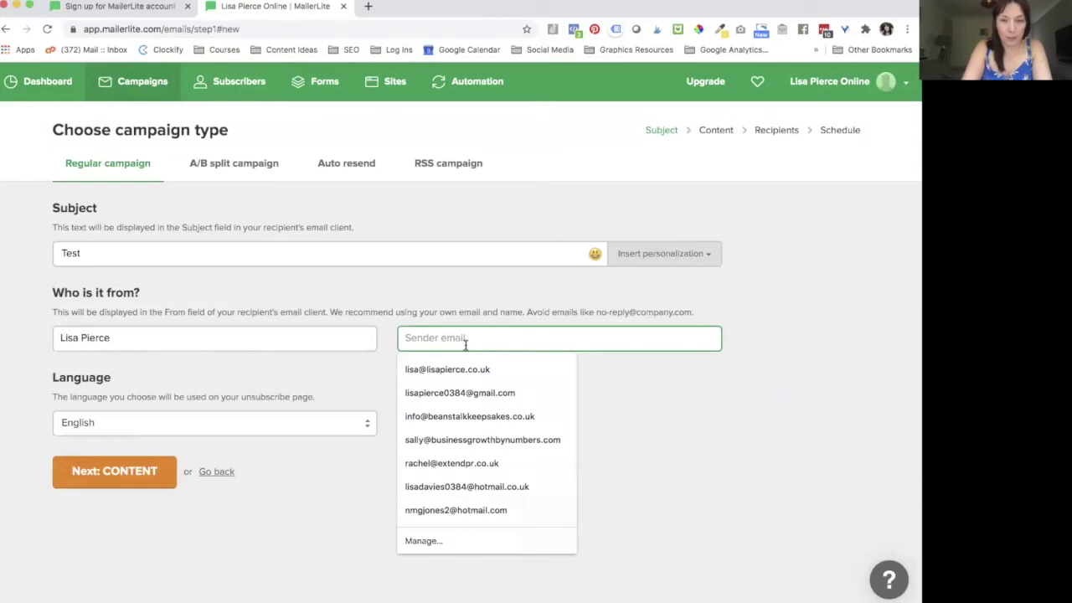
{"action": "left_click", "coordinate": [441, 362]}
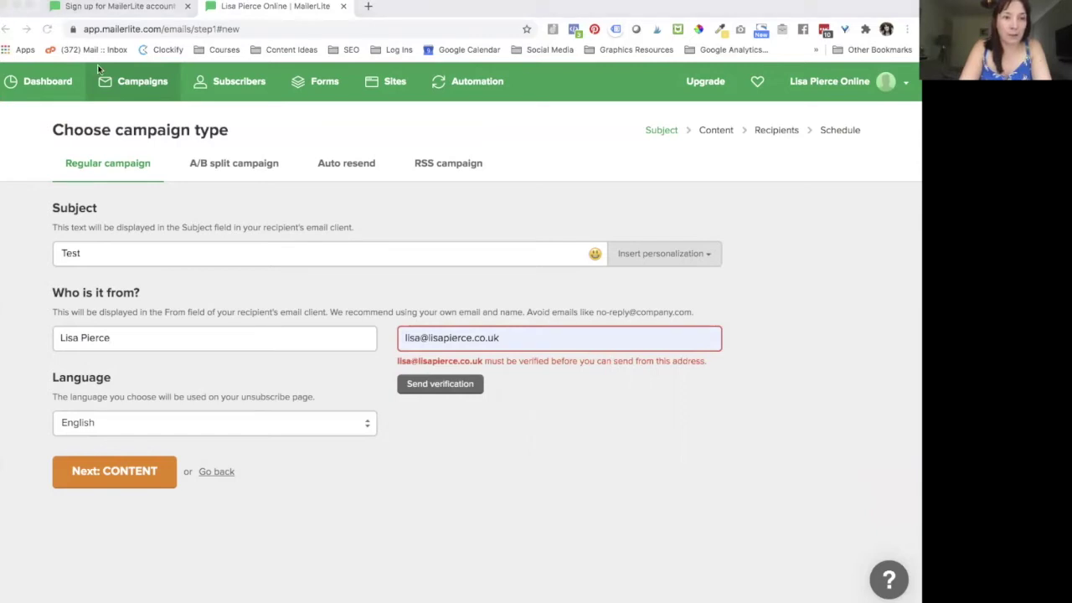
{"action": "left_click", "coordinate": [297, 117]}
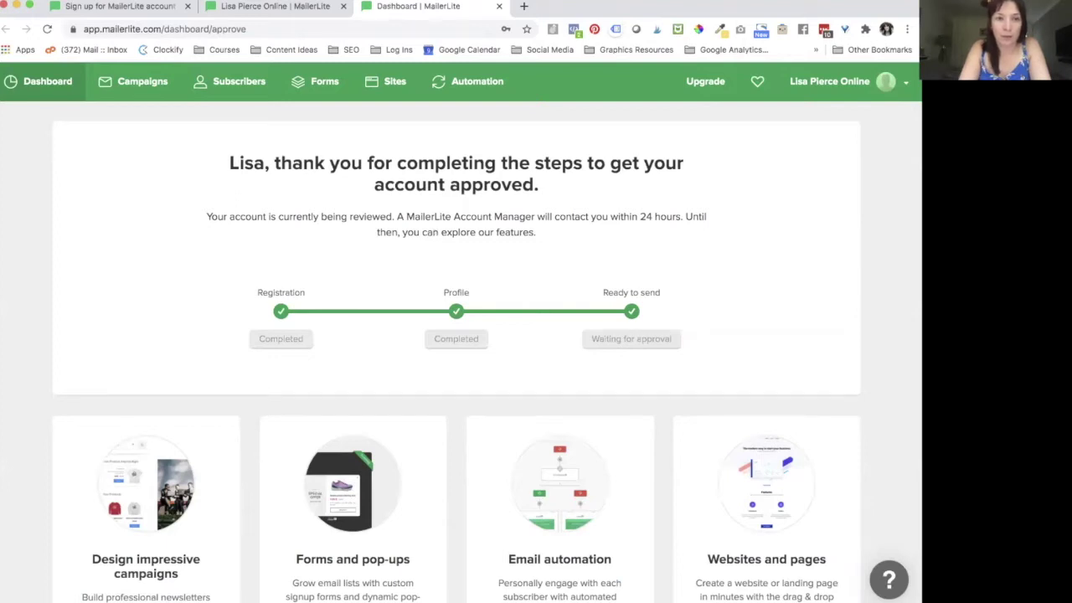
Step: Reload the campaign setup page and trim the extra word from the sender name
{"action": "left_click", "coordinate": [302, 7]}
{"action": "left_click", "coordinate": [49, 28]}
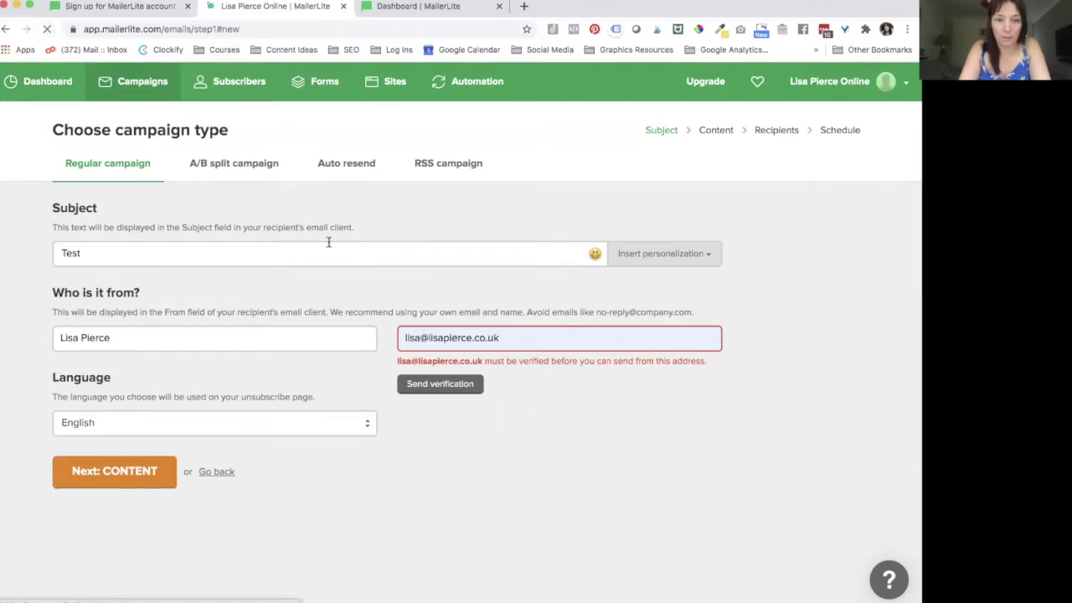
{"action": "left_click", "coordinate": [472, 336]}
{"action": "left_click", "coordinate": [310, 335]}
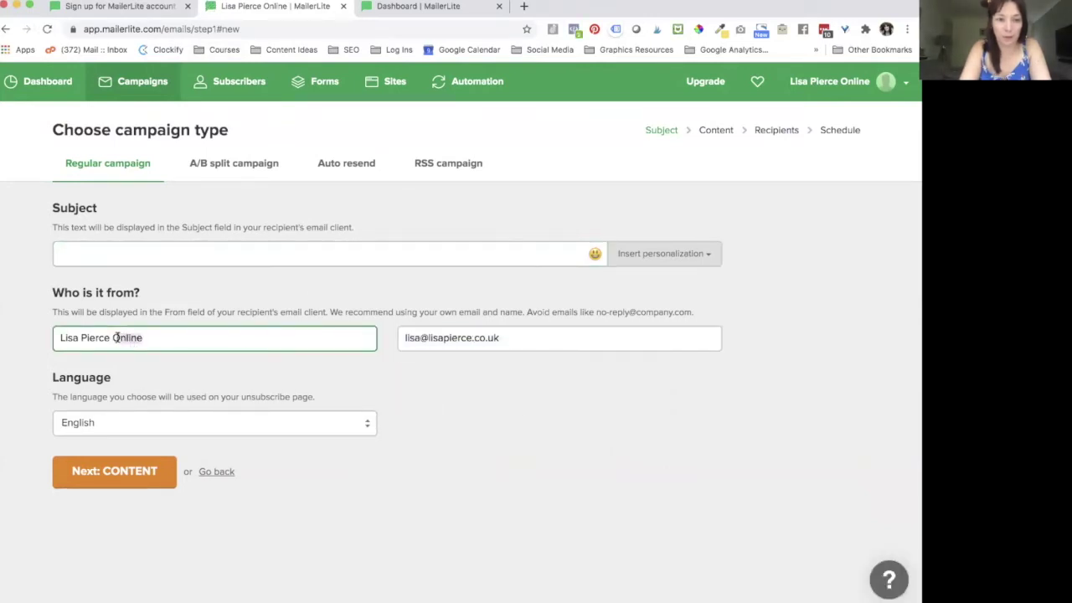
{"action": "key", "text": "BackSpace"}
{"action": "key", "text": "BackSpace"}
{"action": "key", "text": "BackSpace"}
{"action": "key", "text": "BackSpace"}
{"action": "key", "text": "BackSpace"}
{"action": "key", "text": "BackSpace"}
Step: Set the subject to 'test template {$name}' using the Name personalization field
{"action": "left_click", "coordinate": [178, 253]}
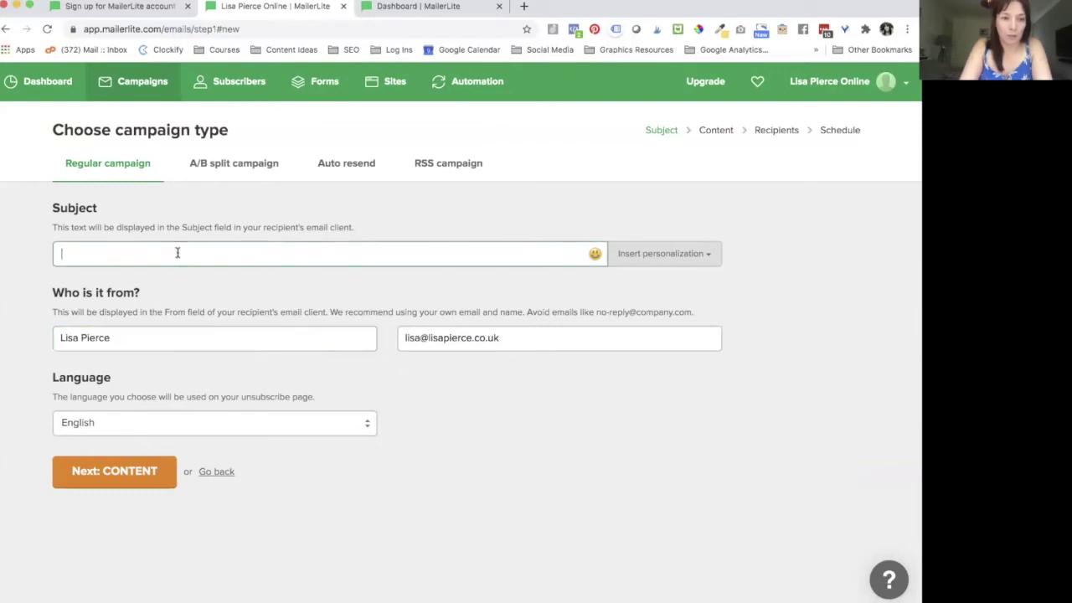
{"action": "type", "text": "test template"}
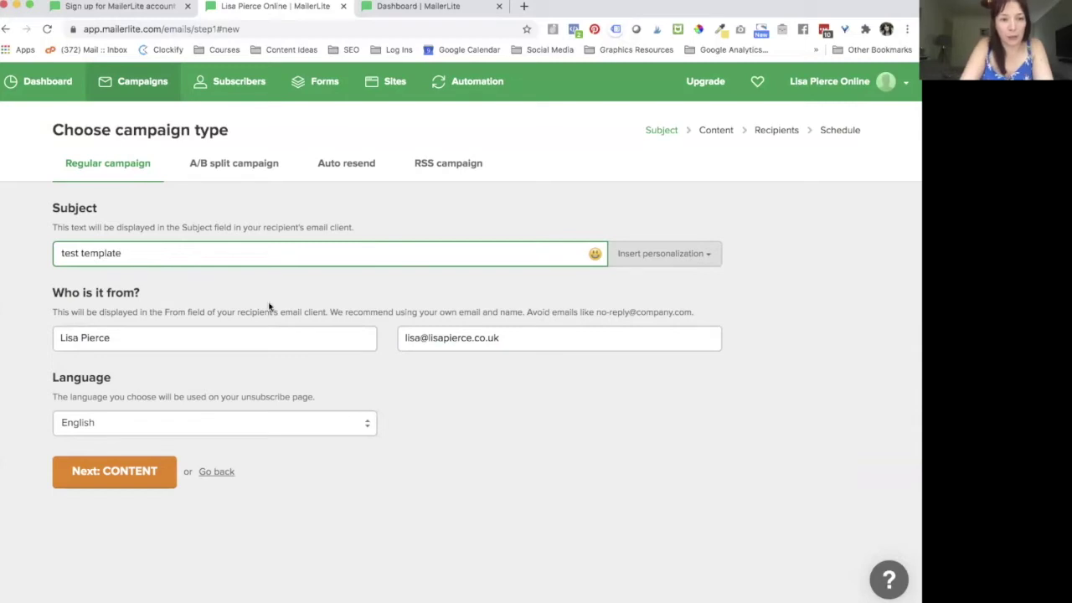
{"action": "left_click", "coordinate": [269, 306]}
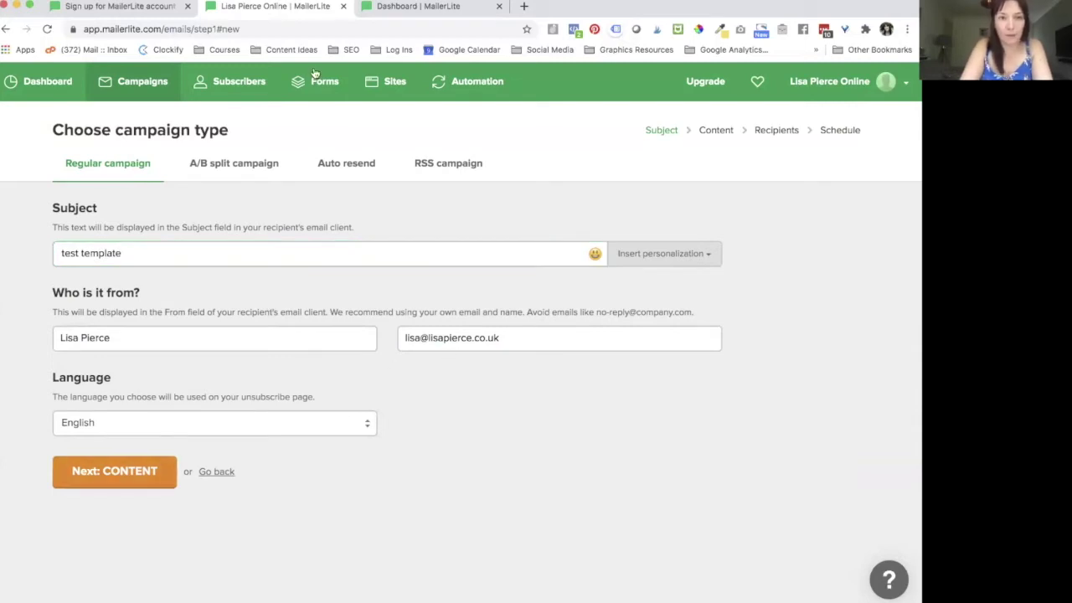
{"action": "left_click_drag", "start_coordinate": [151, 252], "coordinate": [46, 257]}
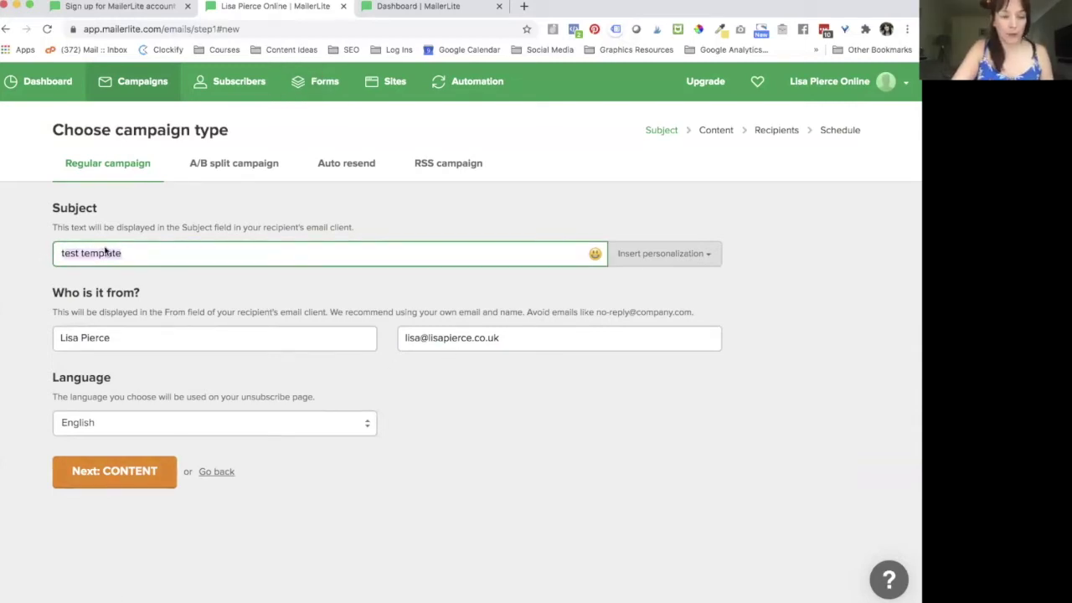
{"action": "left_click", "coordinate": [187, 253]}
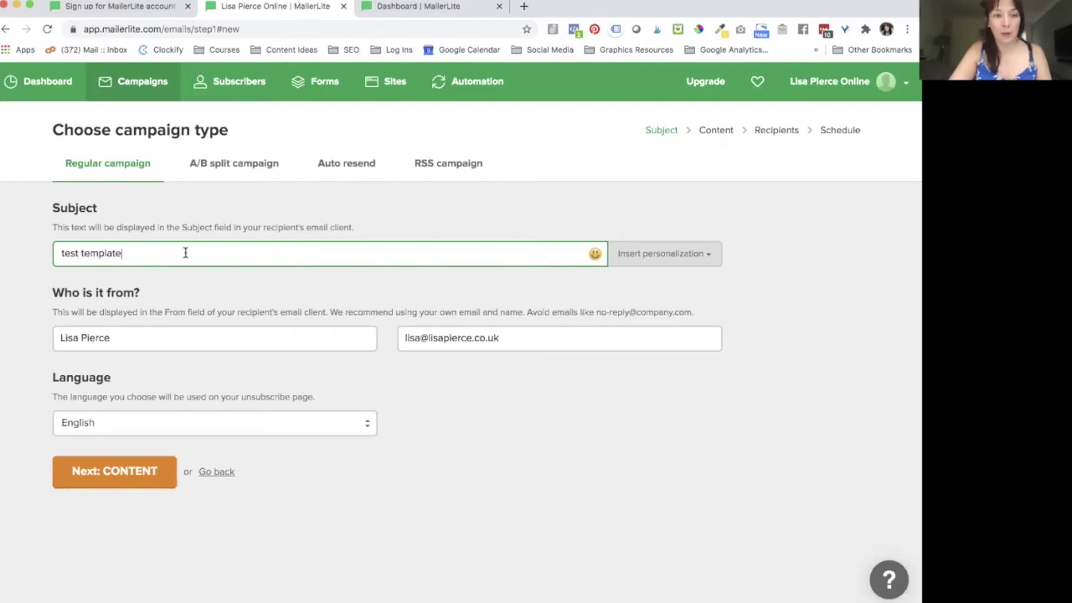
{"action": "left_click_drag", "start_coordinate": [185, 253], "coordinate": [29, 249]}
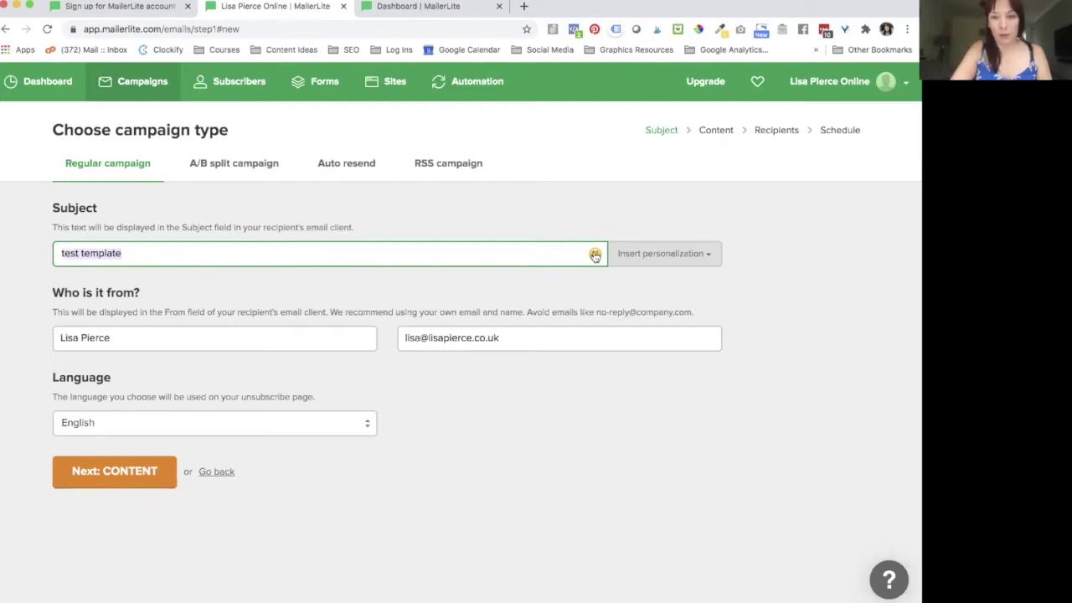
{"action": "left_click", "coordinate": [651, 254]}
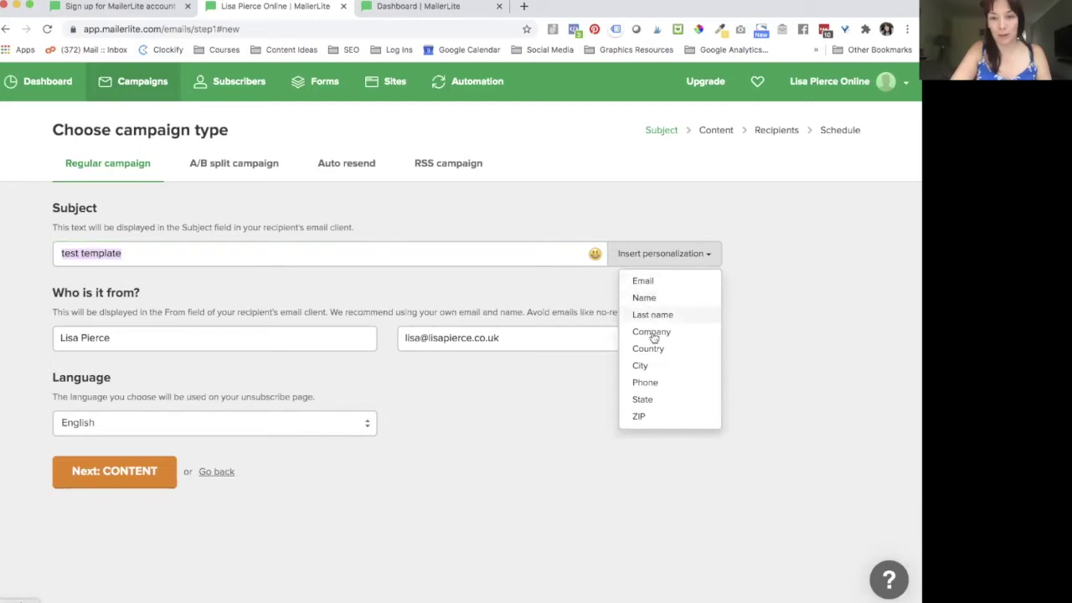
{"action": "left_click", "coordinate": [644, 298]}
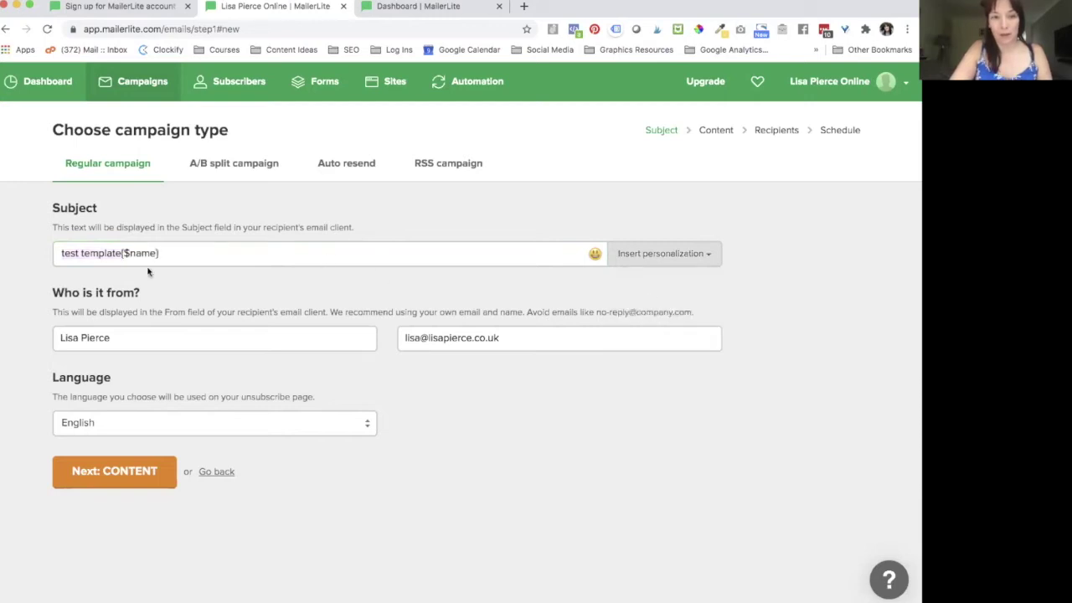
{"action": "left_click", "coordinate": [121, 254]}
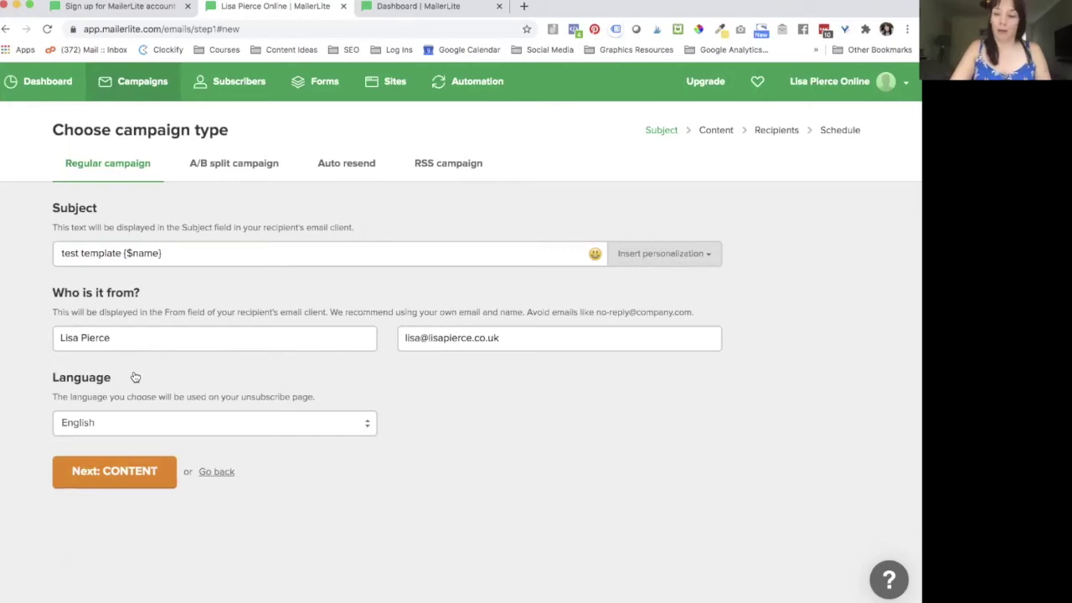
Step: Keep the sender email and English language unchanged, then continue to the content step
{"action": "left_click", "coordinate": [509, 340]}
{"action": "left_click", "coordinate": [569, 378]}
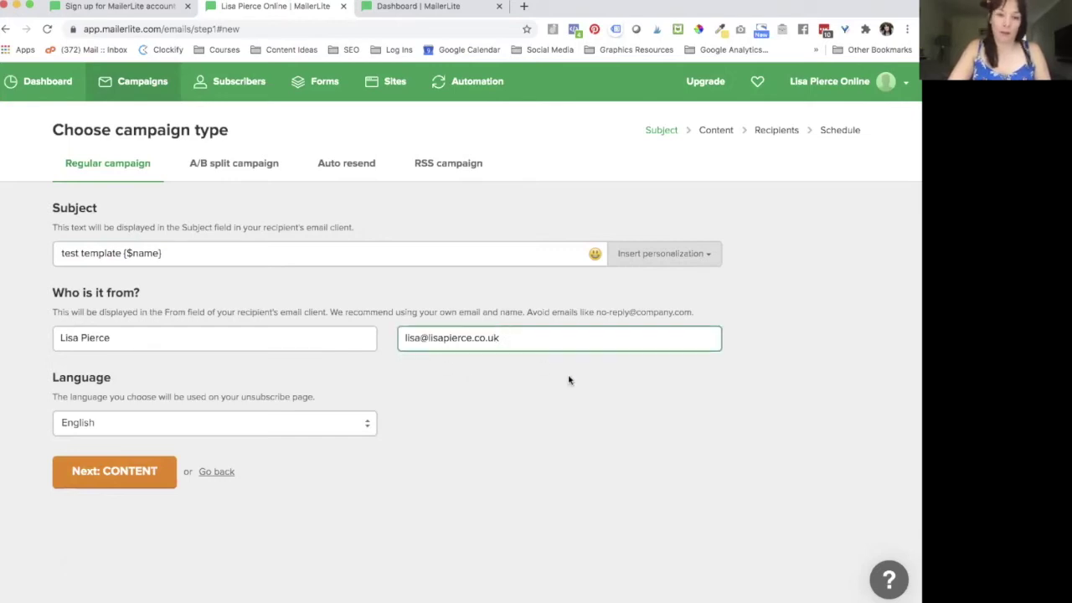
{"action": "left_click", "coordinate": [99, 425]}
{"action": "left_click", "coordinate": [100, 407]}
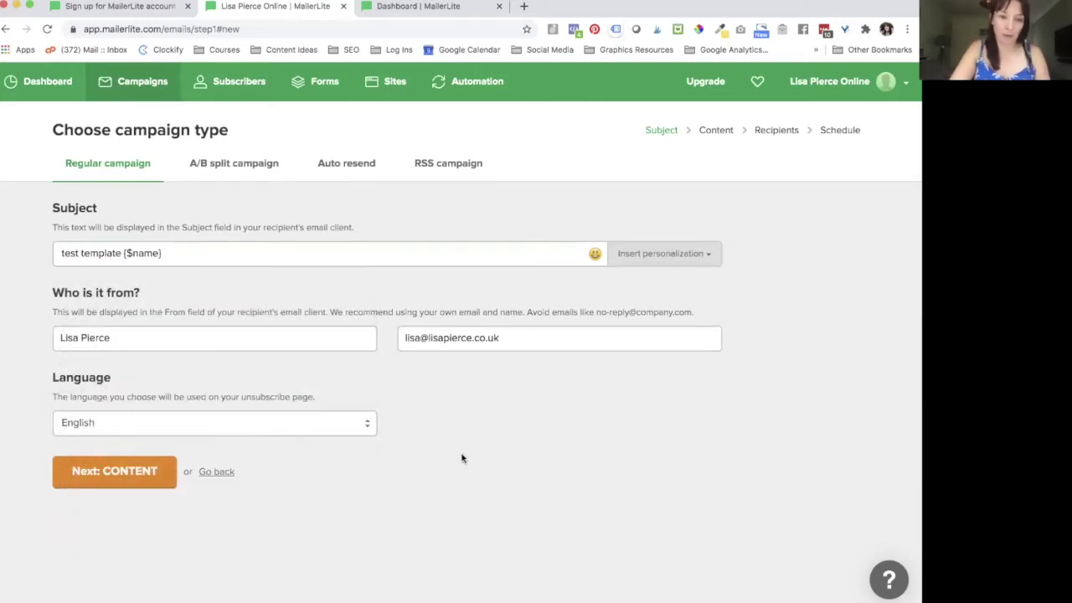
{"action": "left_click", "coordinate": [91, 471]}
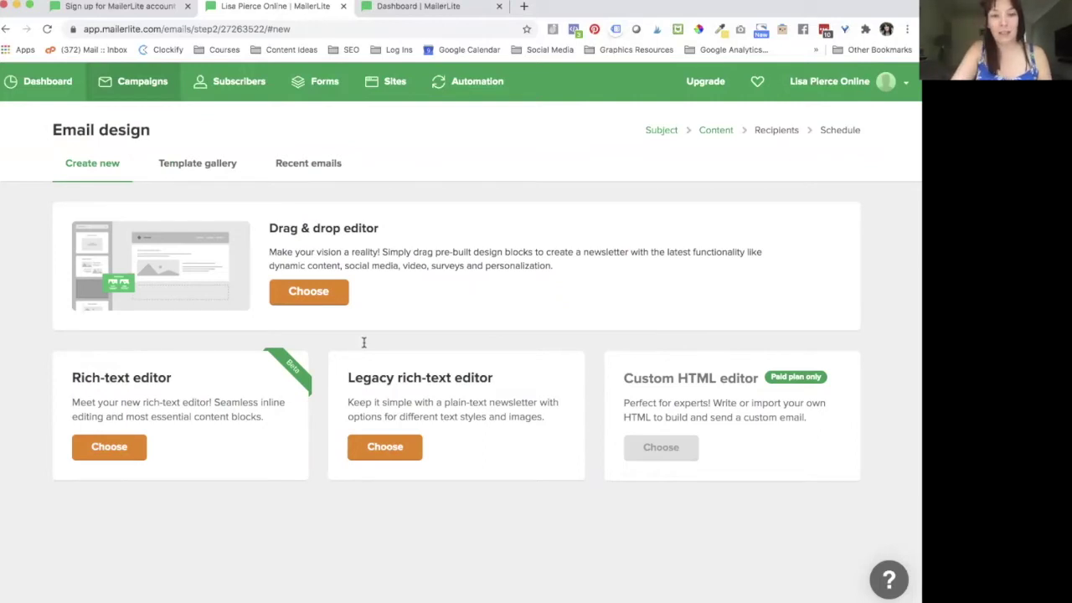
Step: Choose the Drag & drop editor on the Email design page
{"action": "left_click", "coordinate": [310, 301]}
{"action": "left_click", "coordinate": [309, 302]}
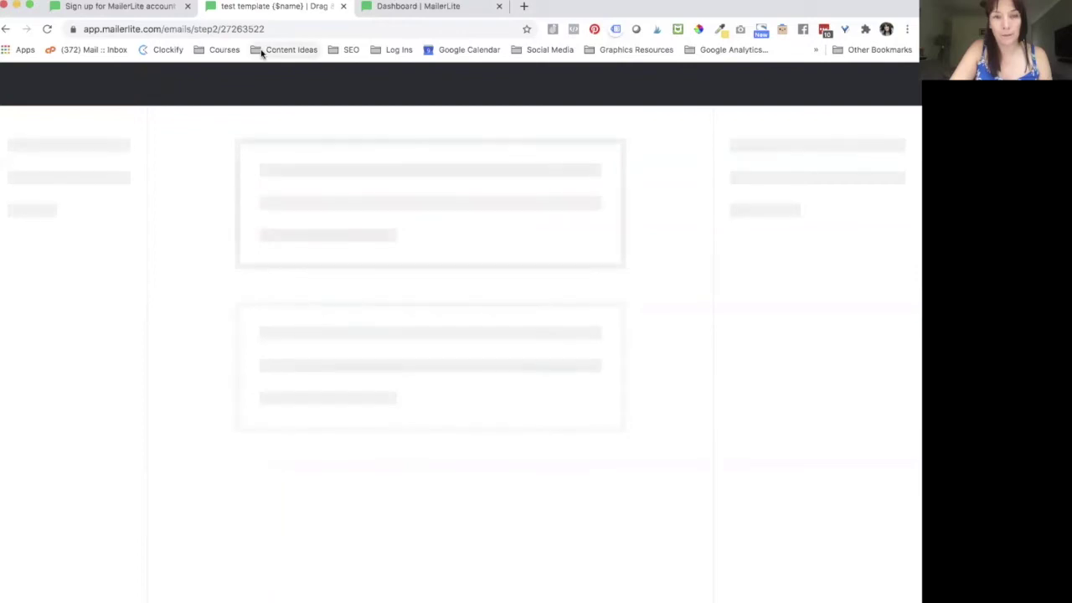
Step: Return to the top of the email and select the airmail header logo
{"action": "scroll", "coordinate": [363, 411], "scroll_direction": "down", "scroll_amount": 15}
{"action": "scroll", "coordinate": [363, 410], "scroll_direction": "up", "scroll_amount": 15}
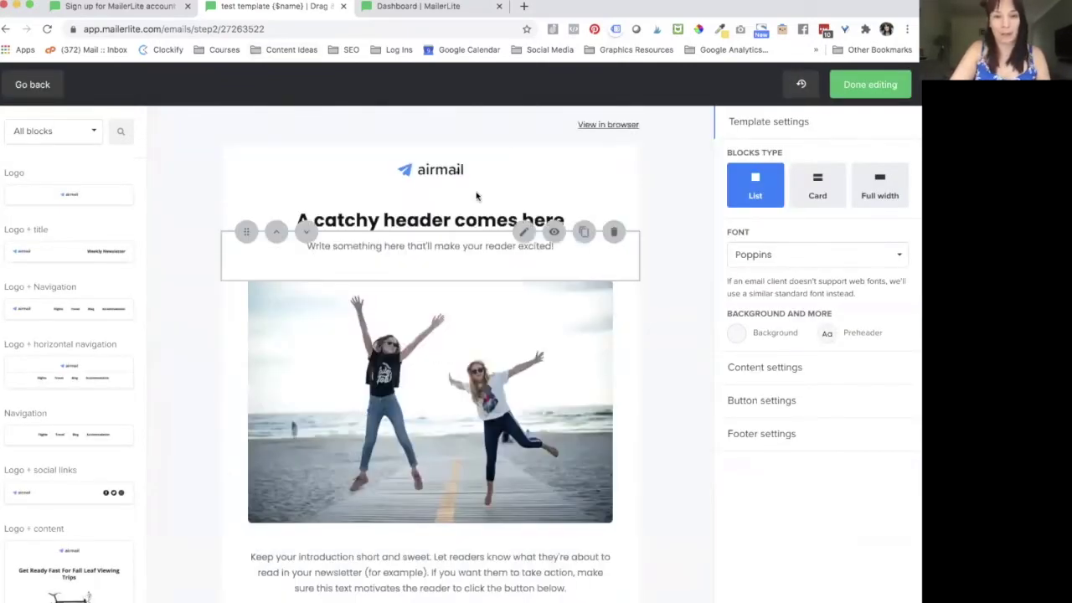
{"action": "scroll", "coordinate": [341, 471], "scroll_direction": "down", "scroll_amount": 15}
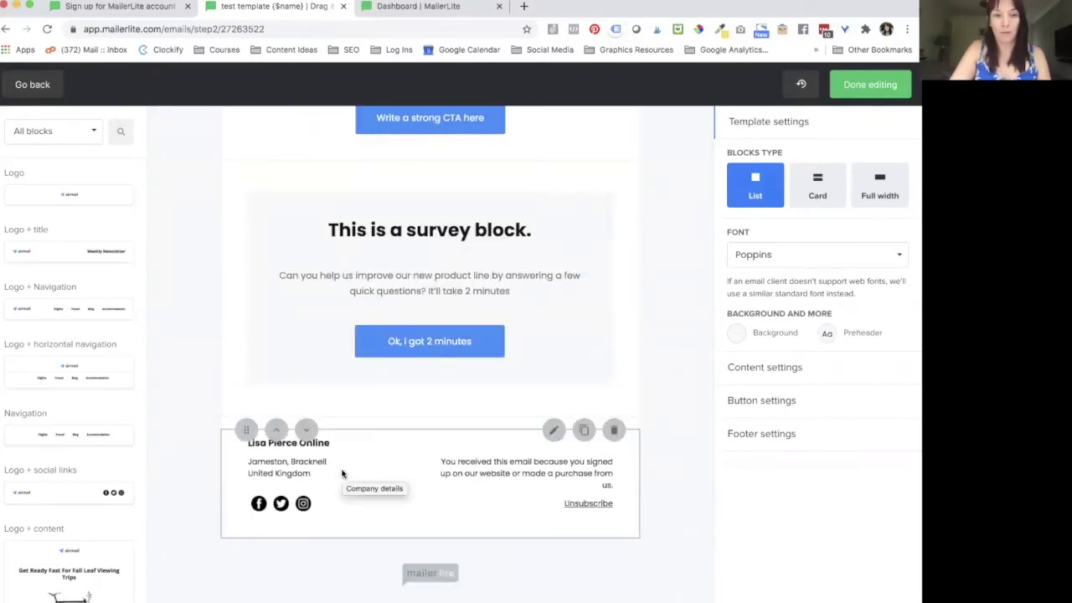
{"action": "scroll", "coordinate": [342, 473], "scroll_direction": "up", "scroll_amount": 15}
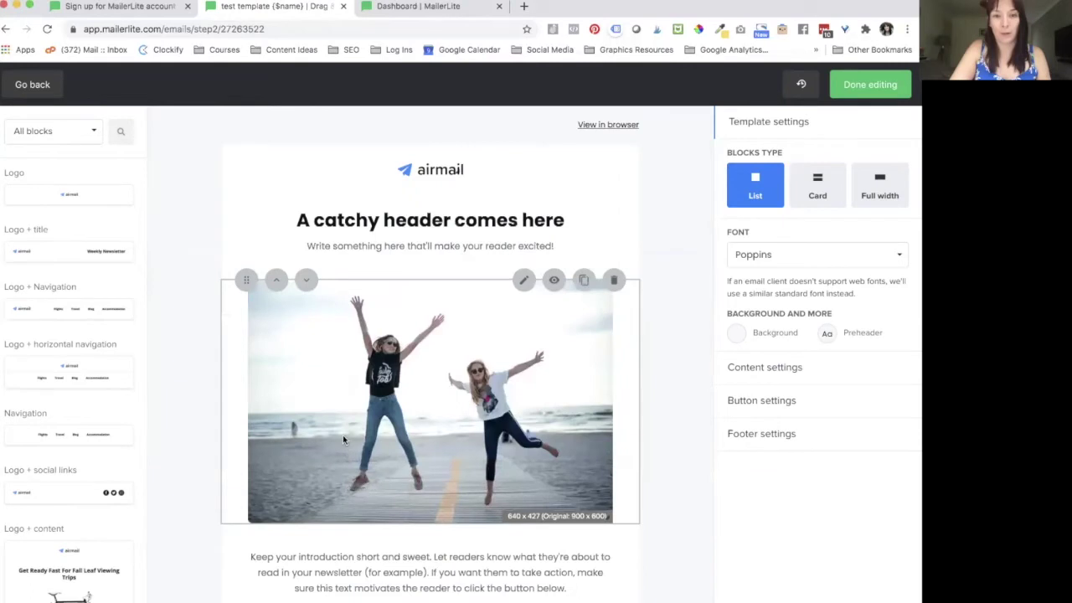
{"action": "left_click", "coordinate": [430, 167]}
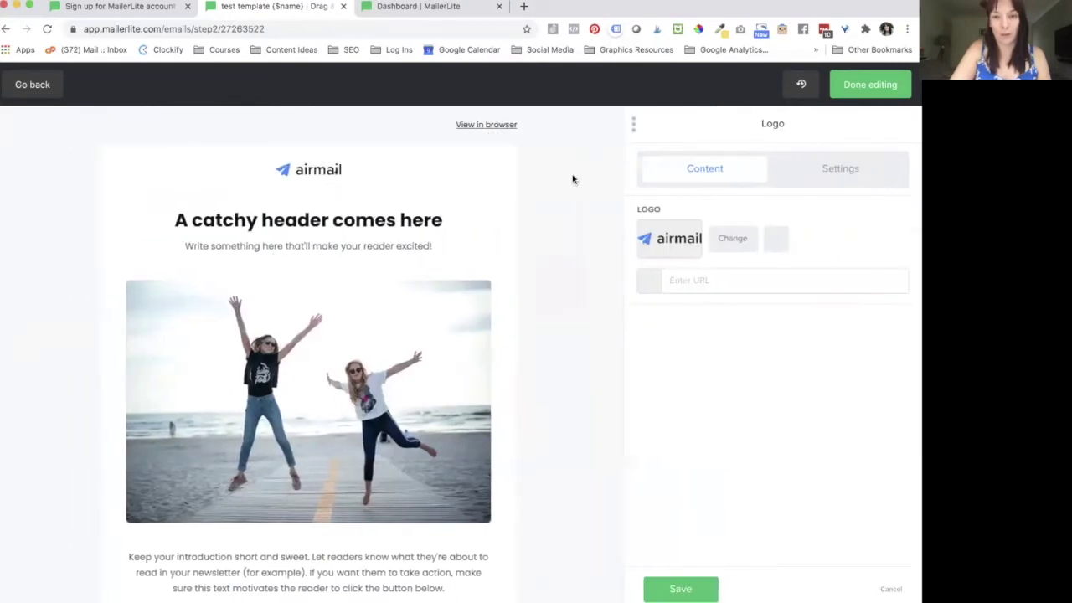
Step: Start uploading a replacement logo and search the Downloads, Desktop and Pictures folders for it
{"action": "left_click", "coordinate": [731, 242]}
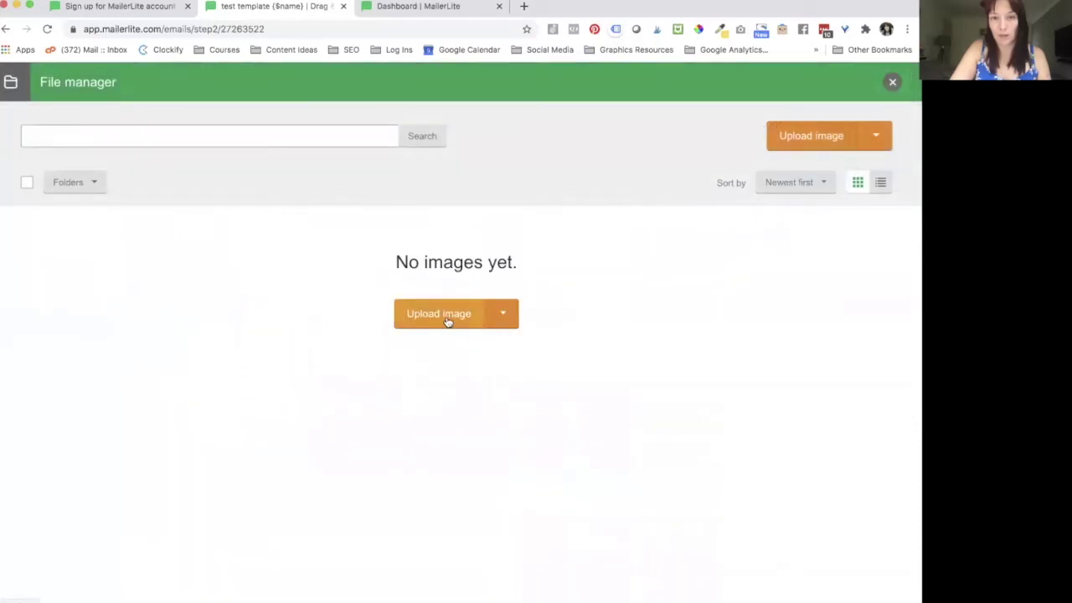
{"action": "left_click", "coordinate": [447, 318]}
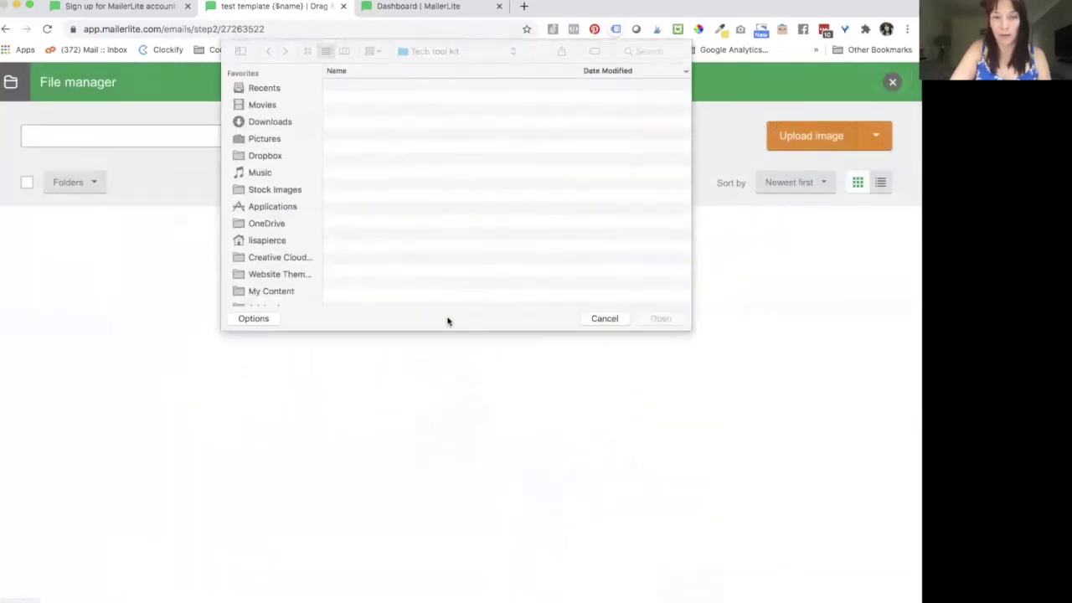
{"action": "left_click", "coordinate": [274, 122]}
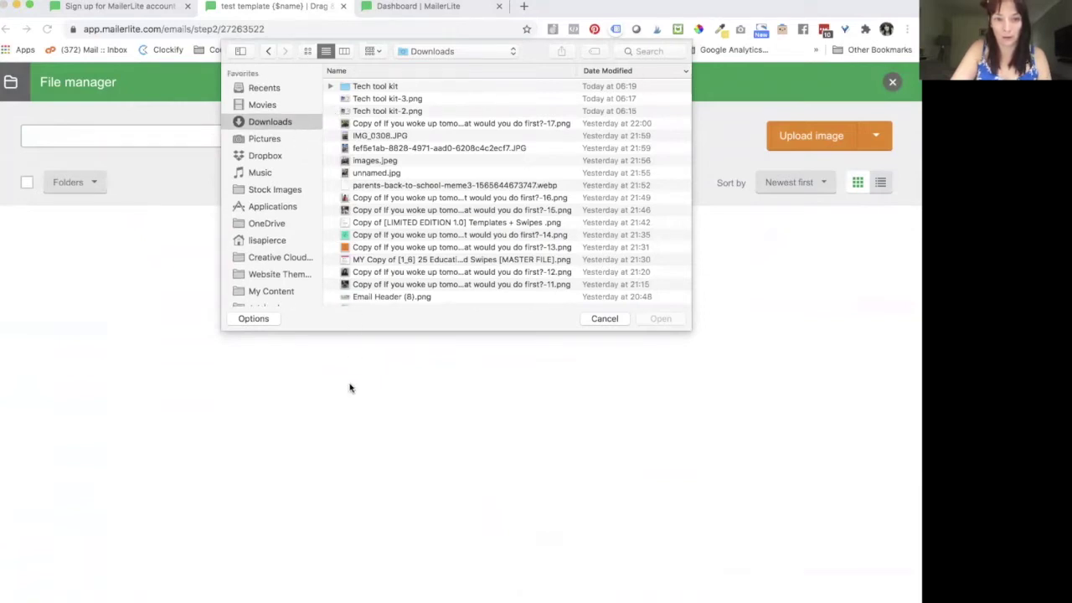
{"action": "scroll", "coordinate": [270, 245], "scroll_direction": "down", "scroll_amount": 10}
{"action": "scroll", "coordinate": [270, 246], "scroll_direction": "down", "scroll_amount": 2}
{"action": "left_click", "coordinate": [272, 192]}
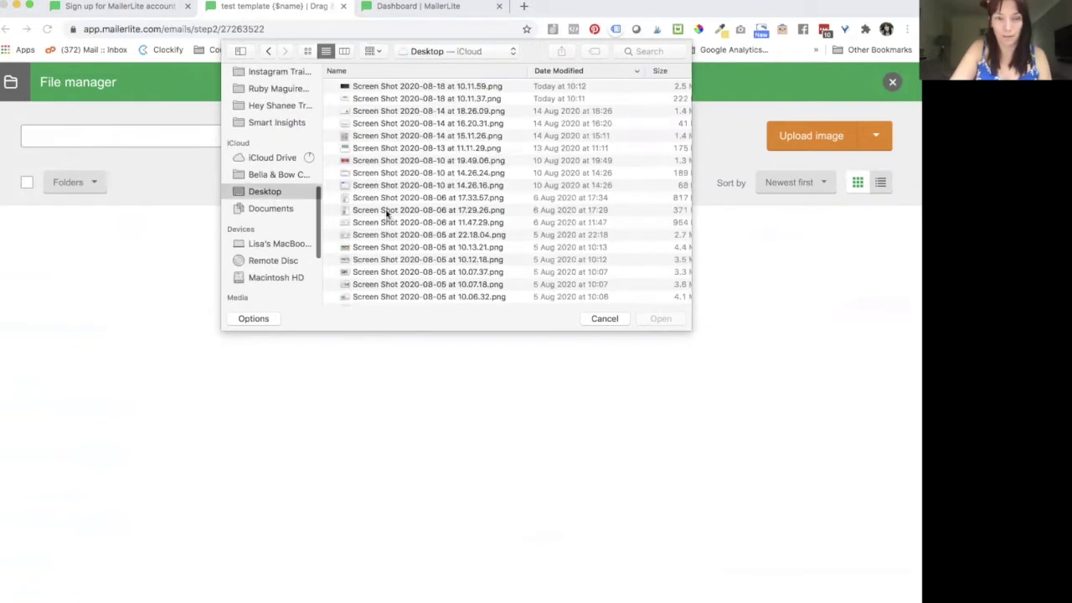
{"action": "scroll", "coordinate": [369, 127], "scroll_direction": "down", "scroll_amount": 8}
{"action": "scroll", "coordinate": [370, 128], "scroll_direction": "up", "scroll_amount": 6}
{"action": "left_click", "coordinate": [634, 52]}
{"action": "type", "text": "logo"}
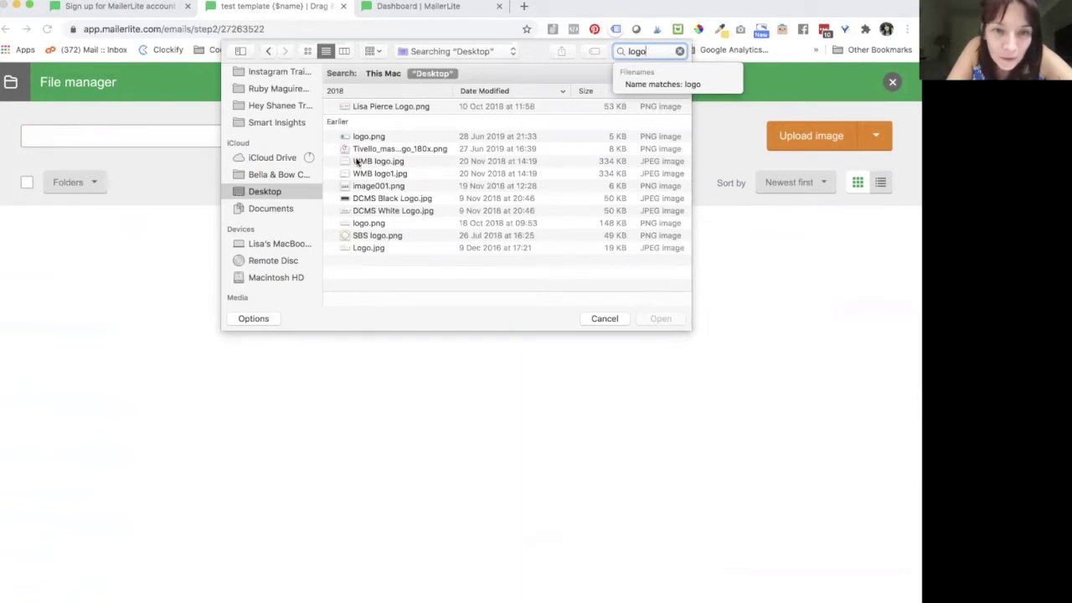
{"action": "scroll", "coordinate": [287, 134], "scroll_direction": "up", "scroll_amount": 6}
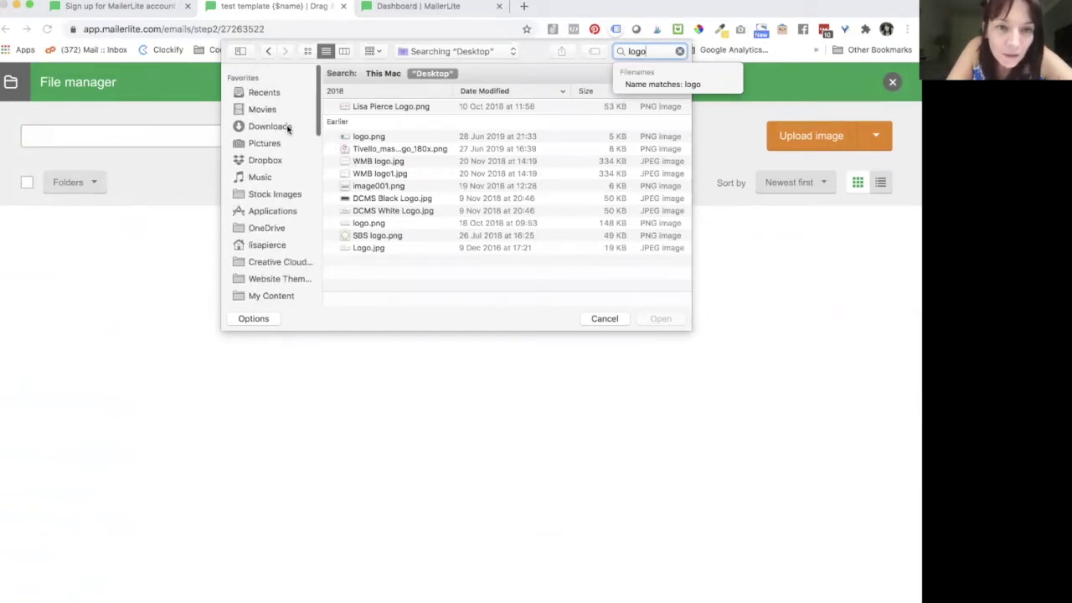
{"action": "left_click", "coordinate": [268, 139]}
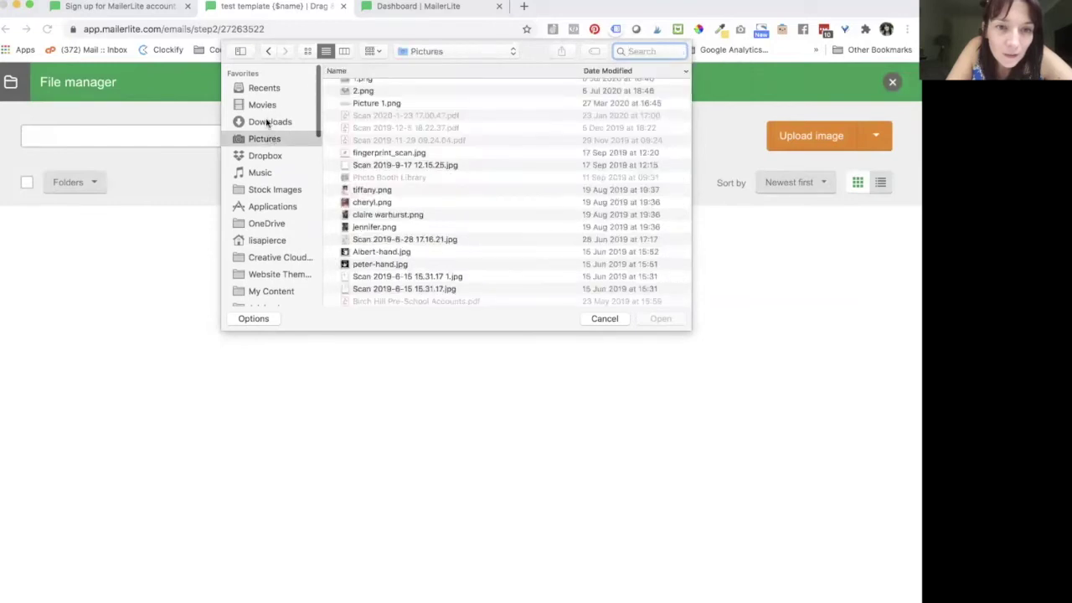
{"action": "scroll", "coordinate": [394, 181], "scroll_direction": "up", "scroll_amount": 2}
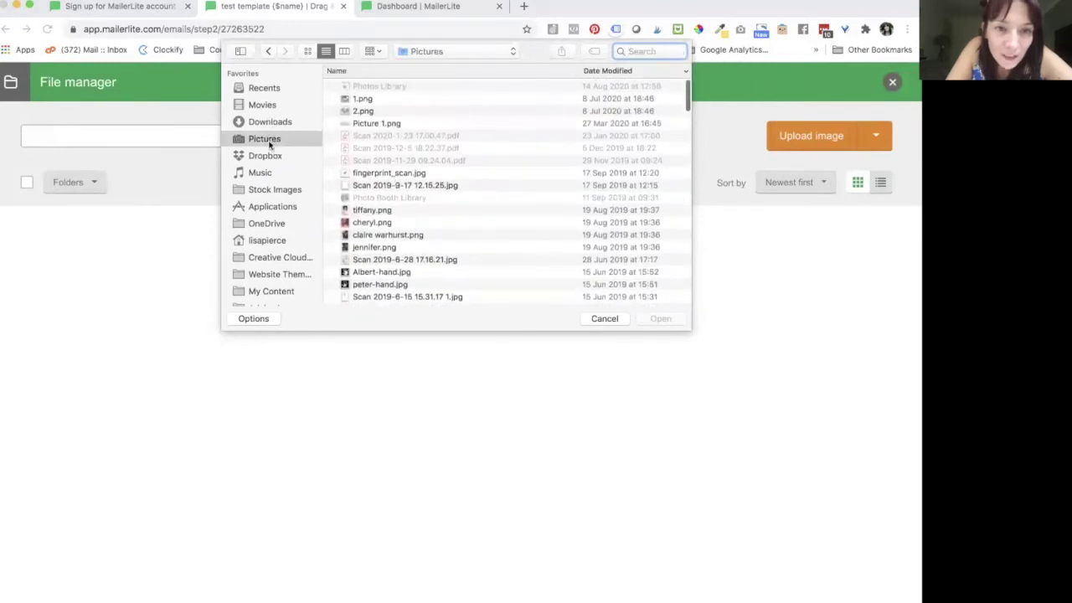
{"action": "left_click", "coordinate": [269, 123]}
{"action": "scroll", "coordinate": [589, 217], "scroll_direction": "down", "scroll_amount": 5}
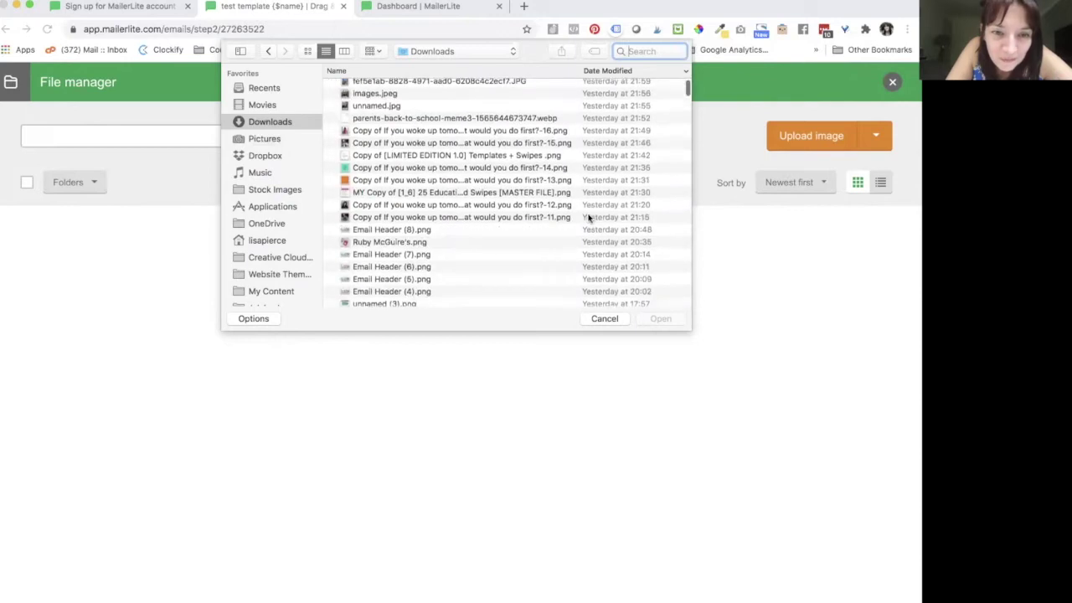
{"action": "scroll", "coordinate": [589, 216], "scroll_direction": "down", "scroll_amount": 7}
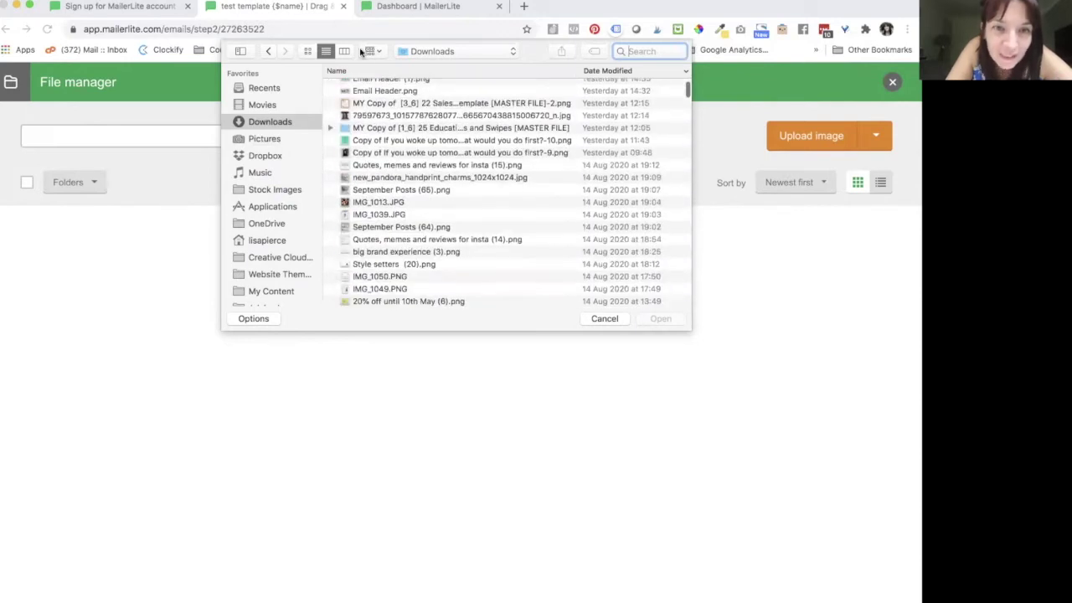
Step: Upload Final Logo-01.jpg from Downloads, found in thumbnail view
{"action": "left_click", "coordinate": [307, 51]}
{"action": "scroll", "coordinate": [489, 243], "scroll_direction": "down", "scroll_amount": 5}
{"action": "scroll", "coordinate": [490, 243], "scroll_direction": "down", "scroll_amount": 15}
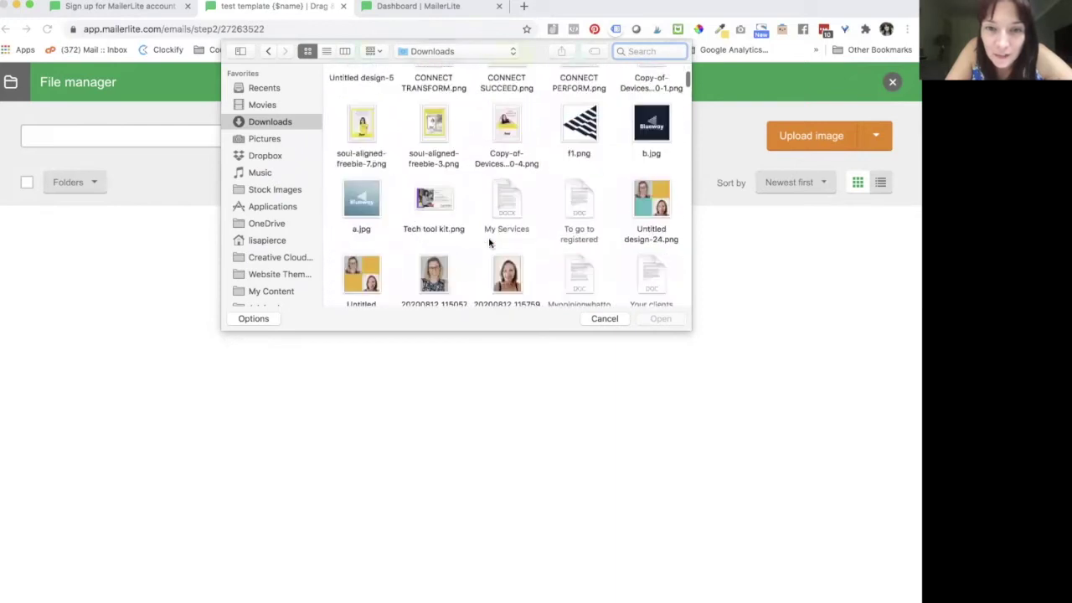
{"action": "scroll", "coordinate": [489, 243], "scroll_direction": "down", "scroll_amount": 15}
{"action": "scroll", "coordinate": [490, 242], "scroll_direction": "down", "scroll_amount": 15}
{"action": "scroll", "coordinate": [489, 242], "scroll_direction": "down", "scroll_amount": 15}
{"action": "scroll", "coordinate": [470, 282], "scroll_direction": "down", "scroll_amount": 15}
{"action": "scroll", "coordinate": [470, 282], "scroll_direction": "down", "scroll_amount": 15}
{"action": "scroll", "coordinate": [470, 282], "scroll_direction": "down", "scroll_amount": 15}
{"action": "scroll", "coordinate": [470, 282], "scroll_direction": "down", "scroll_amount": 15}
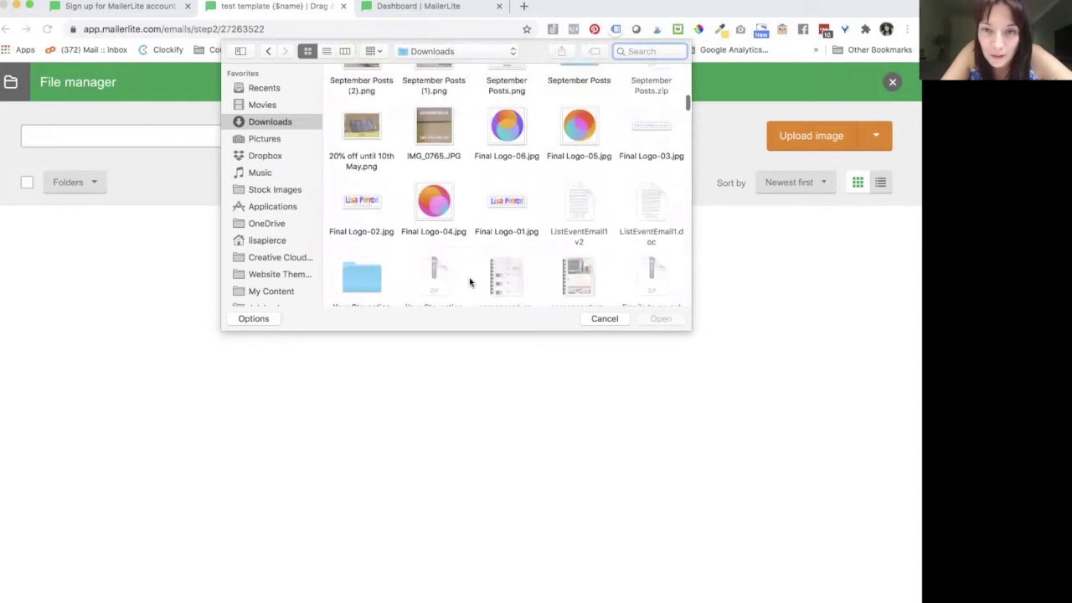
{"action": "left_click", "coordinate": [508, 199]}
{"action": "left_click", "coordinate": [674, 319]}
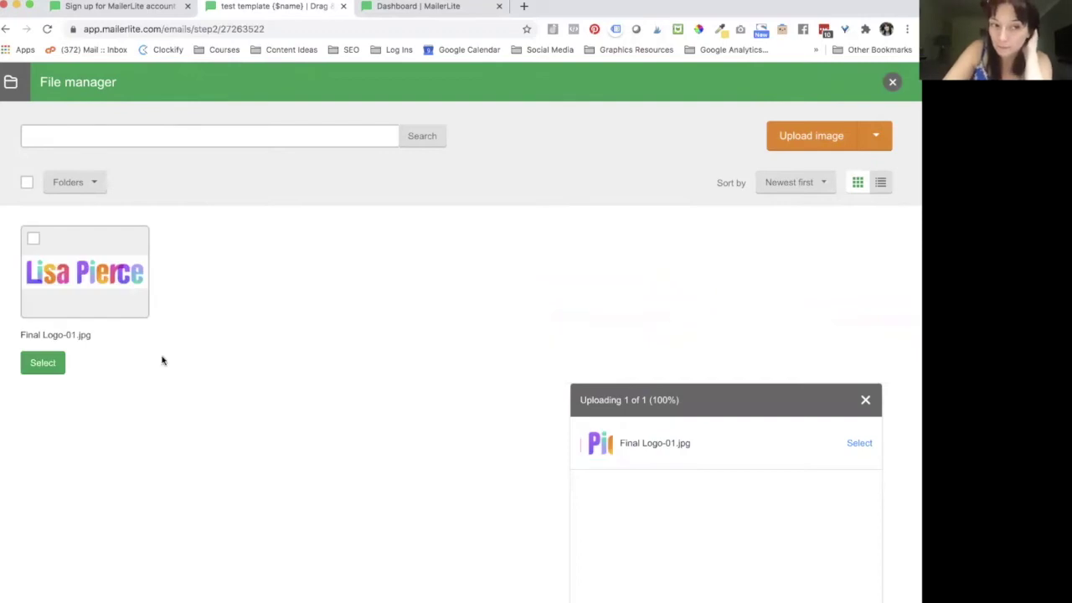
Step: Insert the uploaded logo into the email header and resize it to fit
{"action": "left_click", "coordinate": [33, 240]}
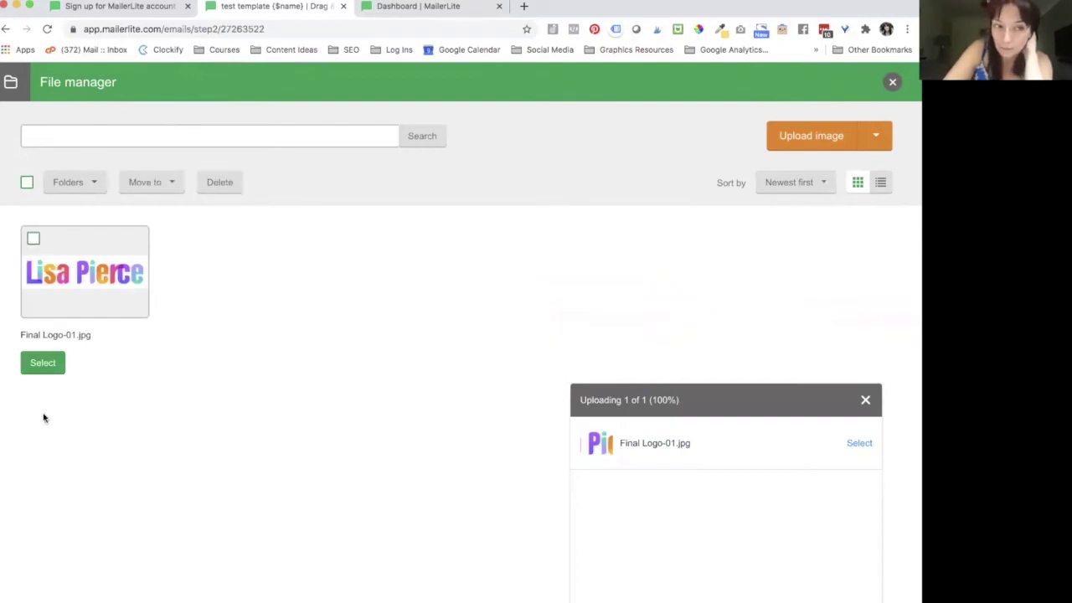
{"action": "left_click", "coordinate": [41, 366]}
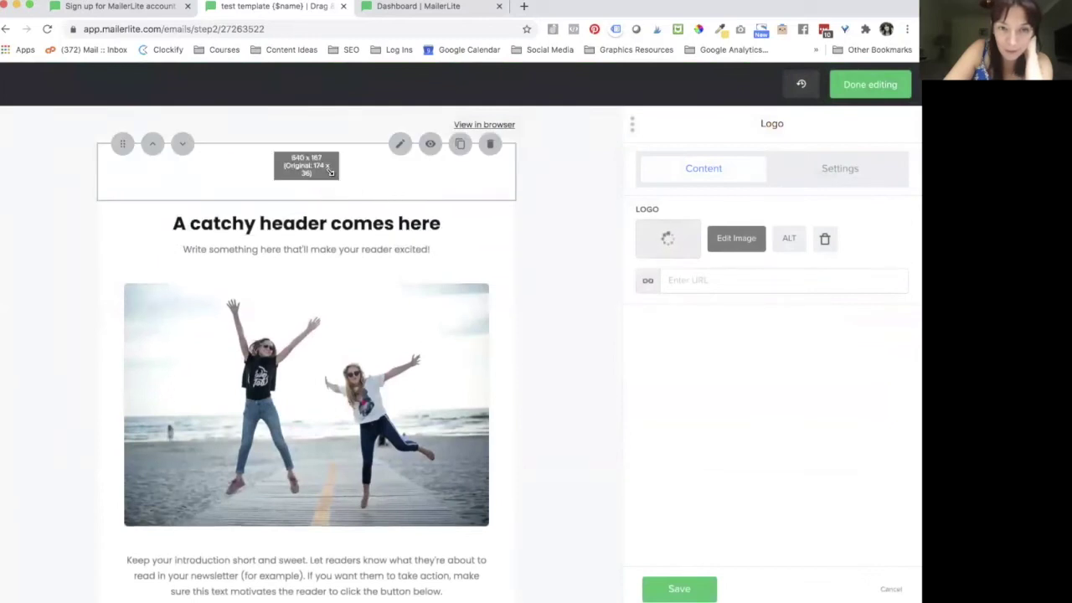
{"action": "left_click_drag", "start_coordinate": [332, 170], "coordinate": [376, 198]}
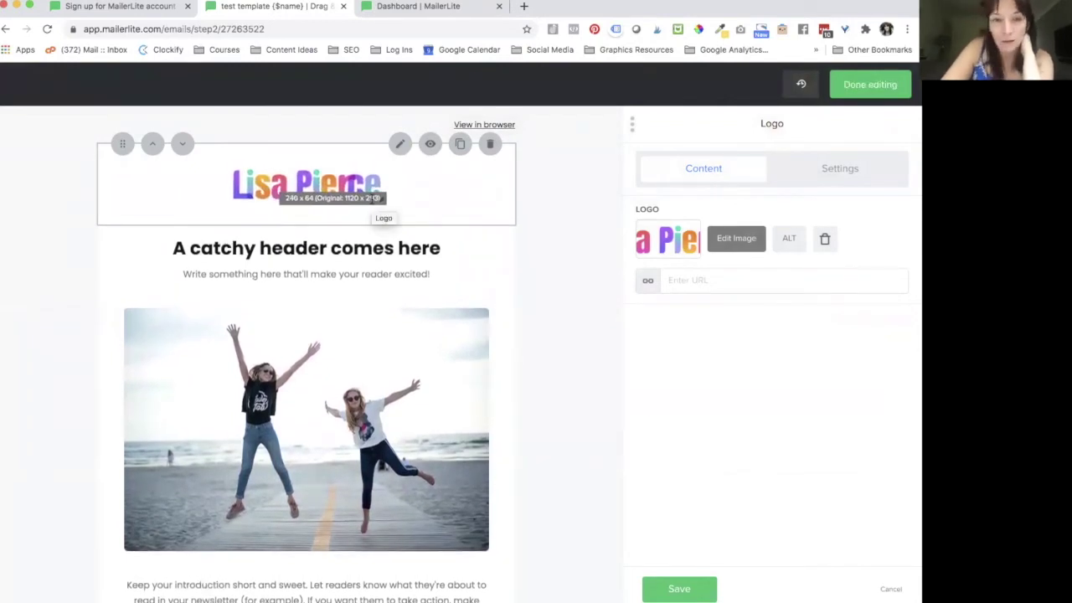
{"action": "left_click_drag", "start_coordinate": [376, 198], "coordinate": [389, 207]}
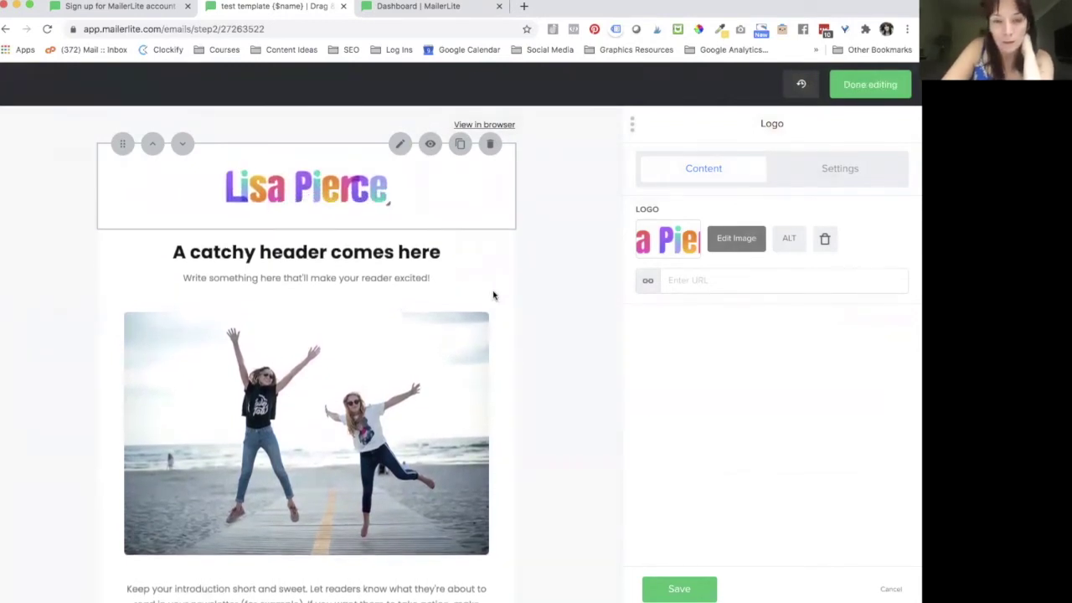
{"action": "left_click", "coordinate": [366, 244]}
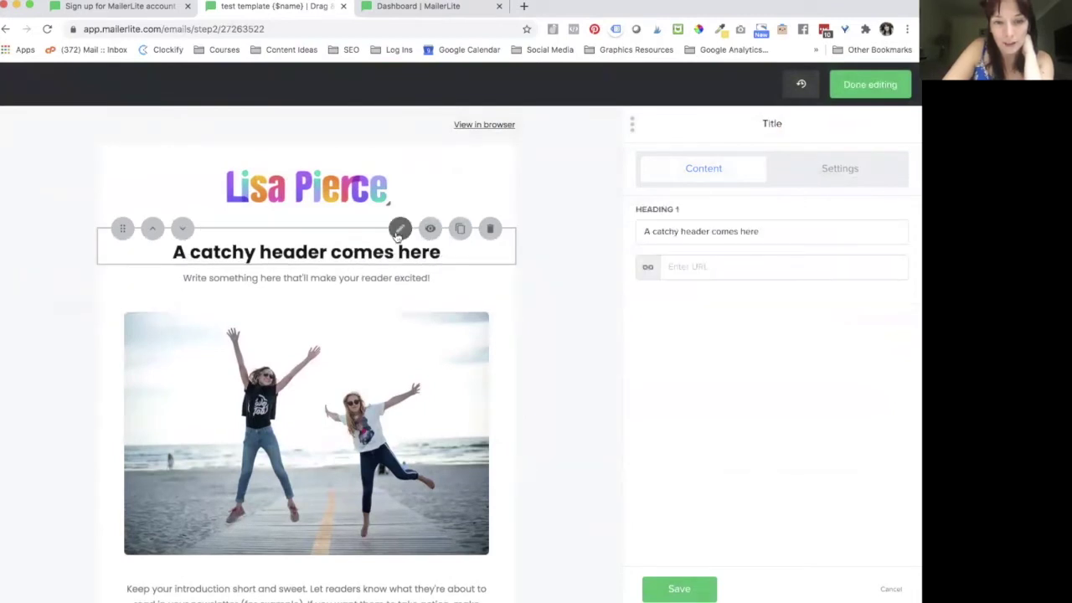
Step: Change the Heading 1 style font from Poppins to Roboto and save it
{"action": "left_click_drag", "start_coordinate": [776, 229], "coordinate": [639, 226]}
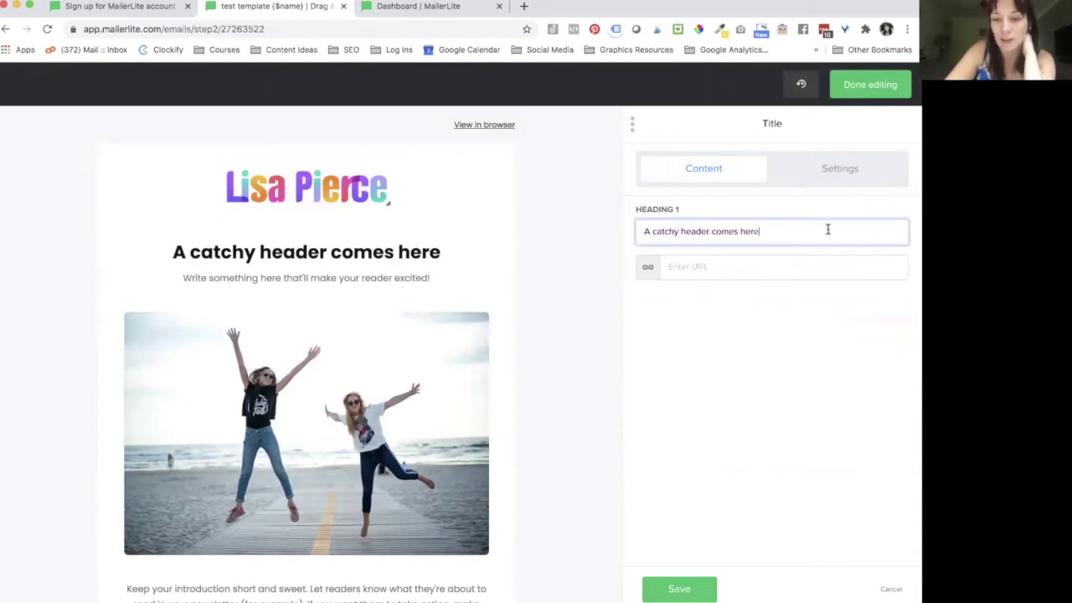
{"action": "left_click", "coordinate": [686, 268]}
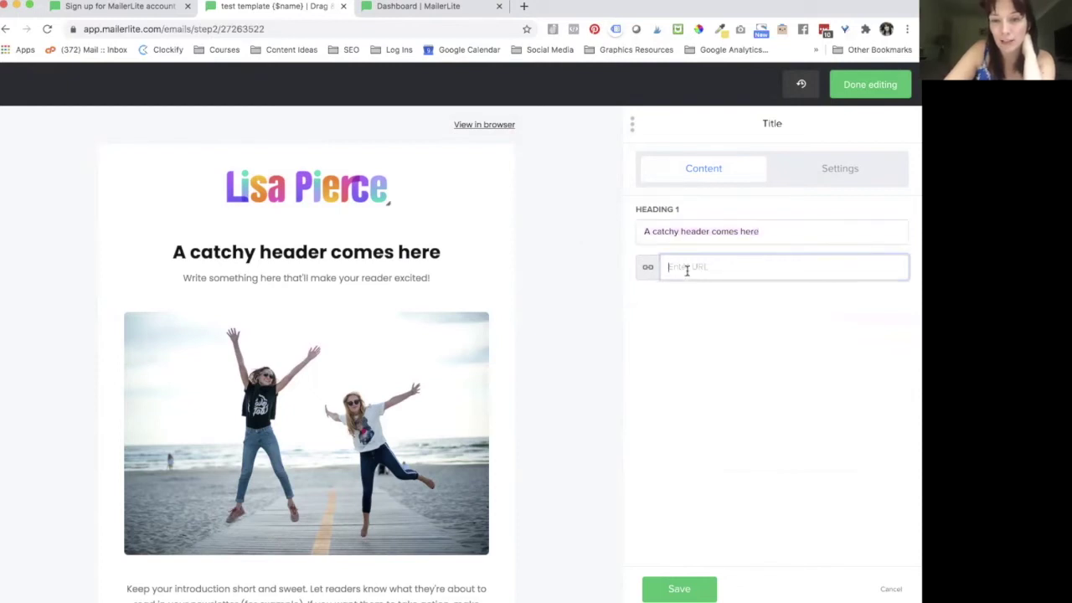
{"action": "left_click", "coordinate": [828, 168]}
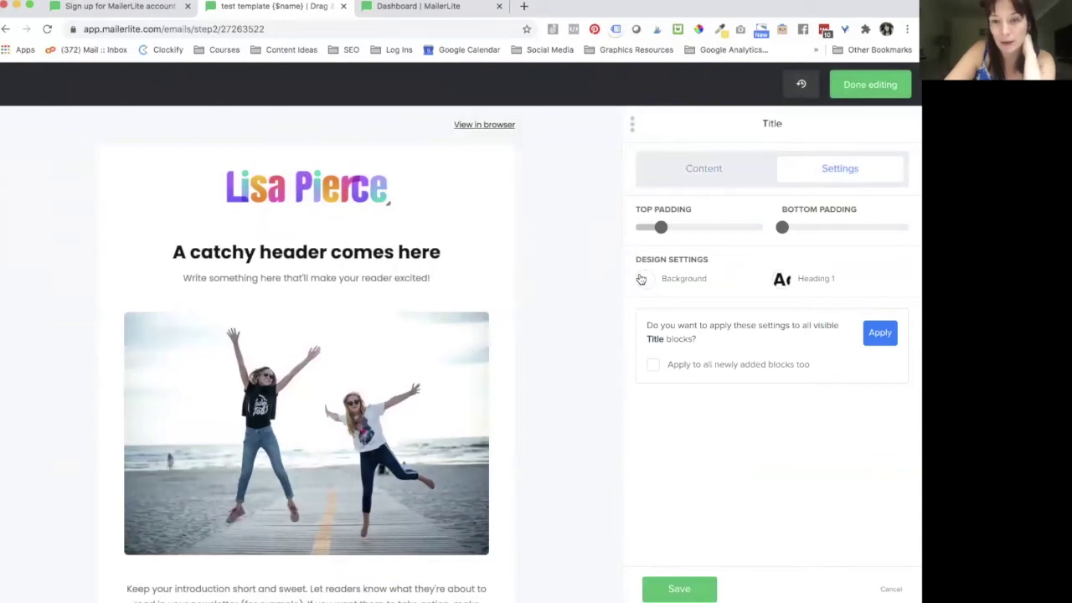
{"action": "left_click", "coordinate": [781, 284]}
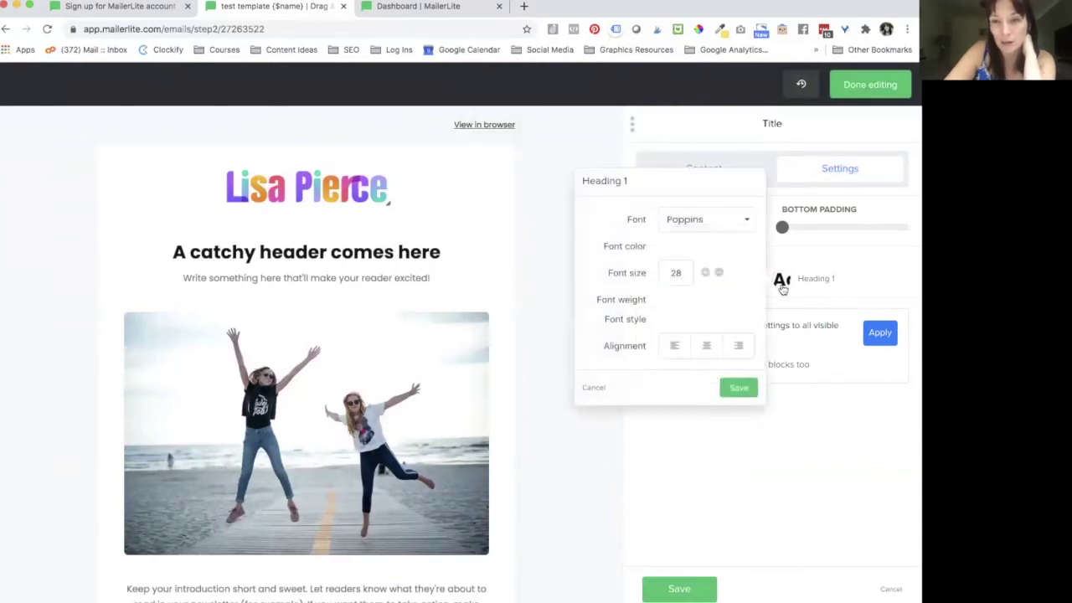
{"action": "left_click", "coordinate": [709, 214]}
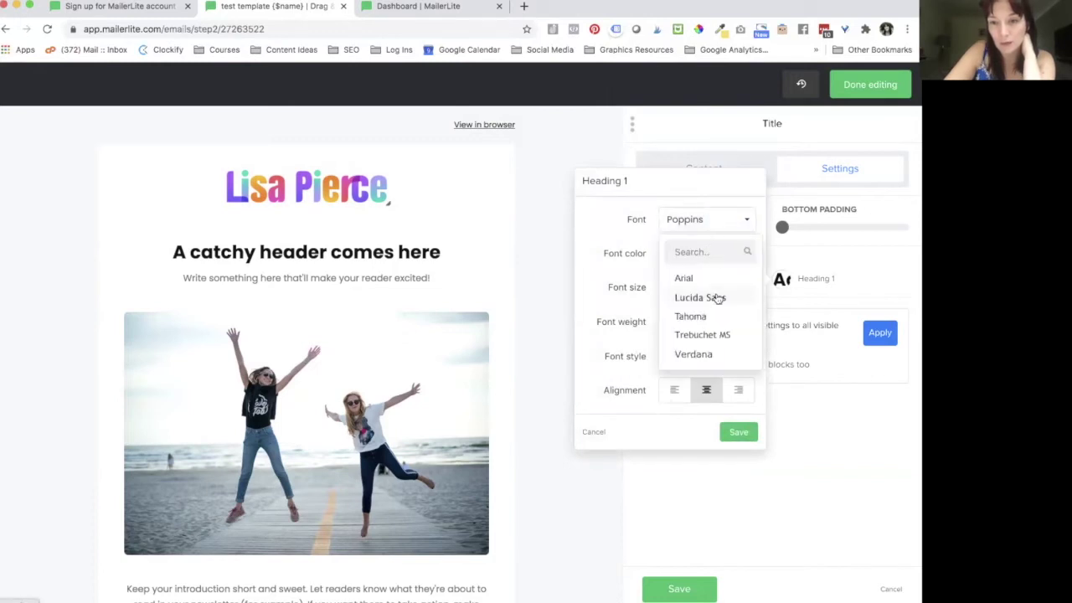
{"action": "scroll", "coordinate": [711, 339], "scroll_direction": "down", "scroll_amount": 4}
{"action": "scroll", "coordinate": [713, 355], "scroll_direction": "down", "scroll_amount": 5}
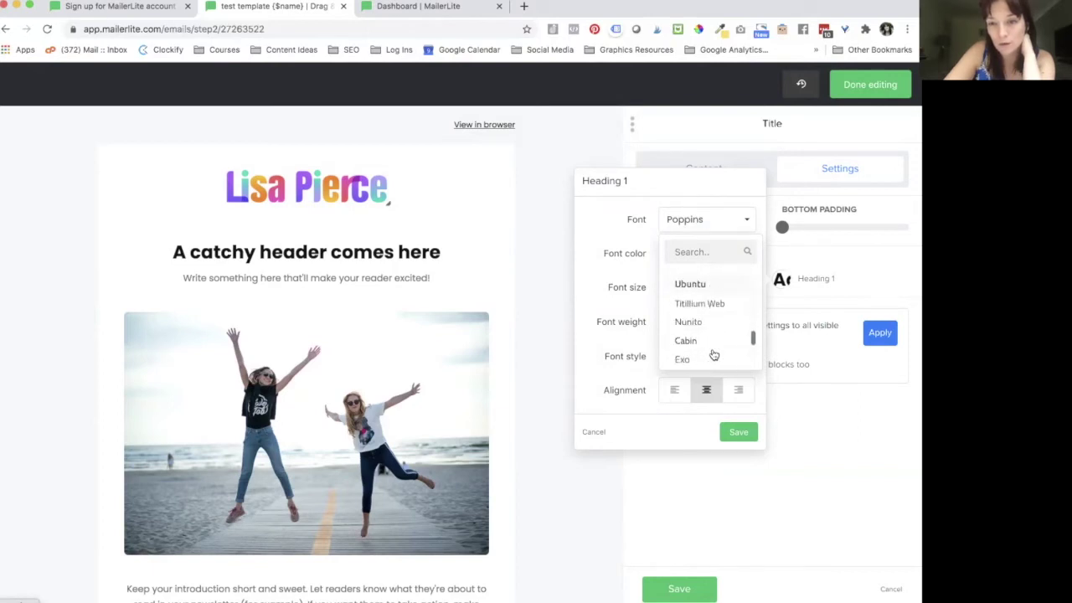
{"action": "scroll", "coordinate": [713, 355], "scroll_direction": "down", "scroll_amount": 3}
{"action": "scroll", "coordinate": [714, 355], "scroll_direction": "up", "scroll_amount": 2}
{"action": "scroll", "coordinate": [713, 355], "scroll_direction": "up", "scroll_amount": 3}
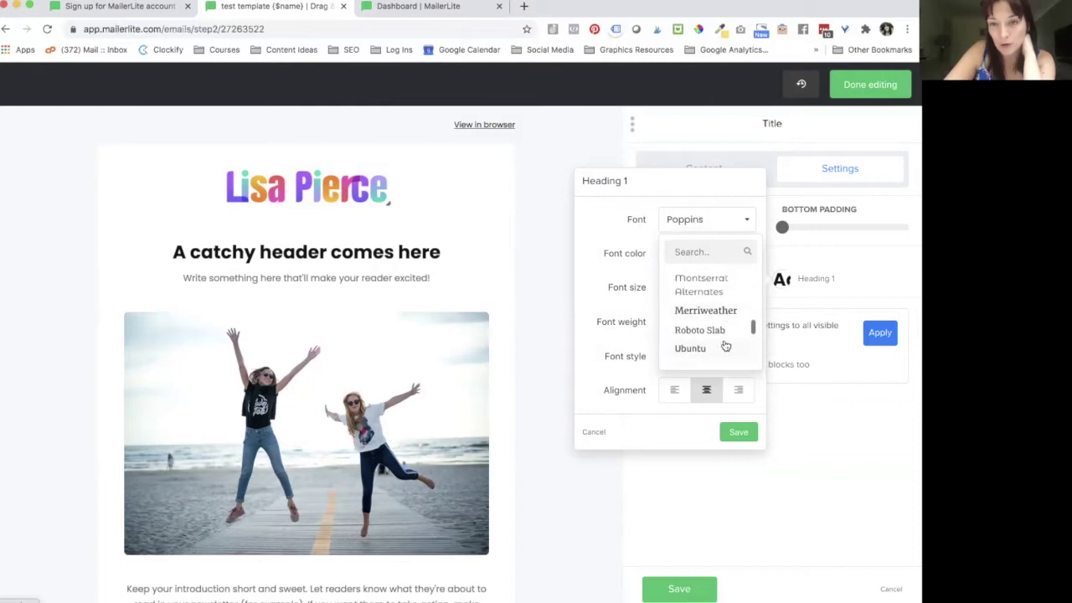
{"action": "scroll", "coordinate": [725, 346], "scroll_direction": "down", "scroll_amount": 5}
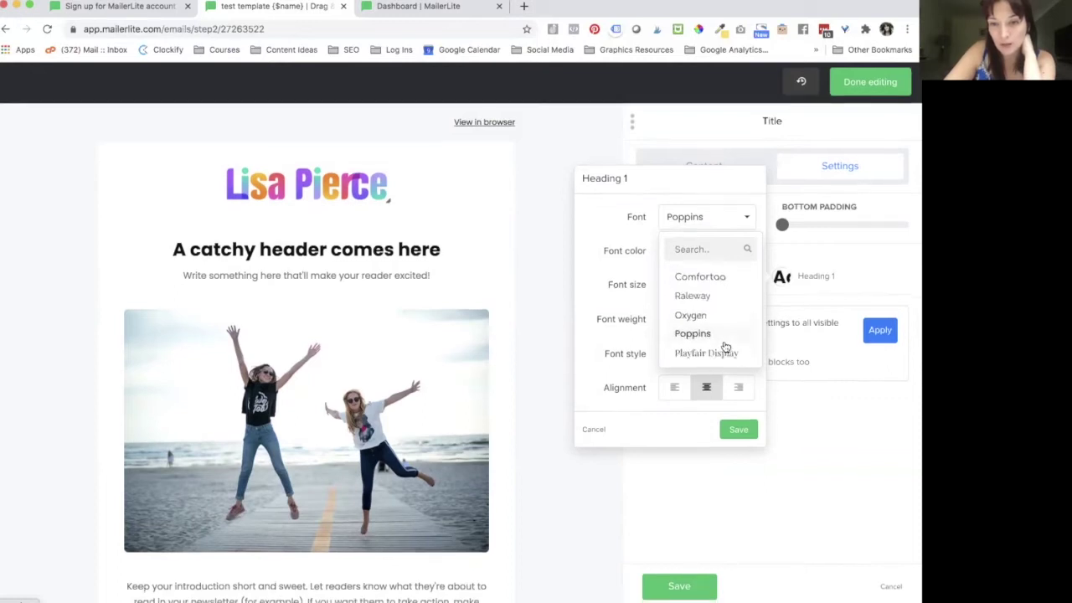
{"action": "scroll", "coordinate": [722, 339], "scroll_direction": "up", "scroll_amount": 3}
{"action": "scroll", "coordinate": [723, 339], "scroll_direction": "up", "scroll_amount": 4}
{"action": "scroll", "coordinate": [723, 339], "scroll_direction": "up", "scroll_amount": 3}
{"action": "scroll", "coordinate": [723, 339], "scroll_direction": "down", "scroll_amount": 1}
{"action": "left_click", "coordinate": [689, 339]}
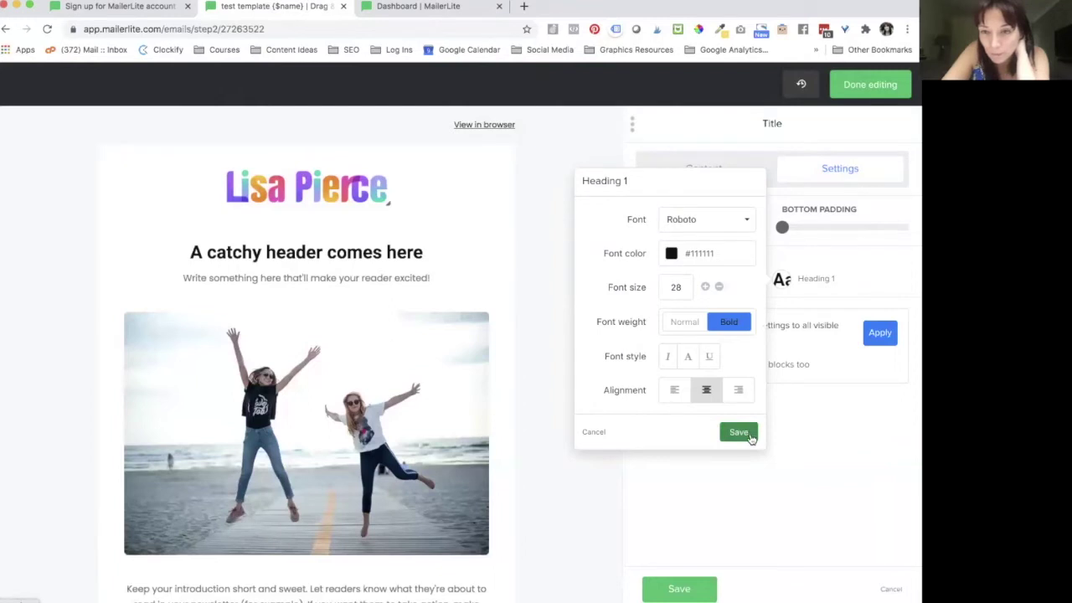
{"action": "left_click", "coordinate": [737, 433]}
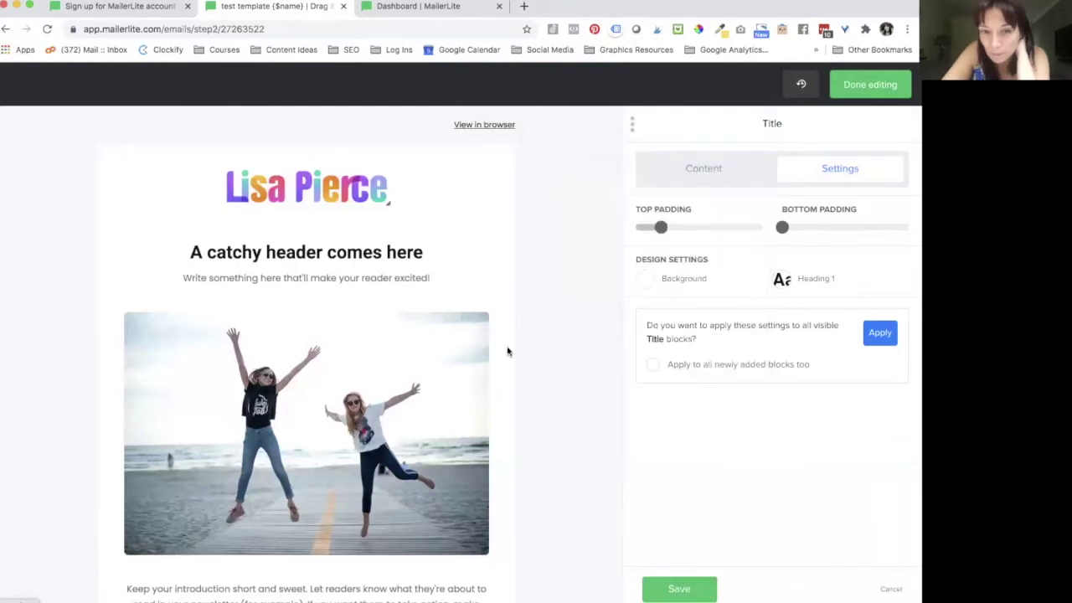
{"action": "left_click", "coordinate": [371, 278]}
Step: Set the body text style to Roboto at size 15, leaving the colour unchanged, and save
{"action": "left_click", "coordinate": [814, 174]}
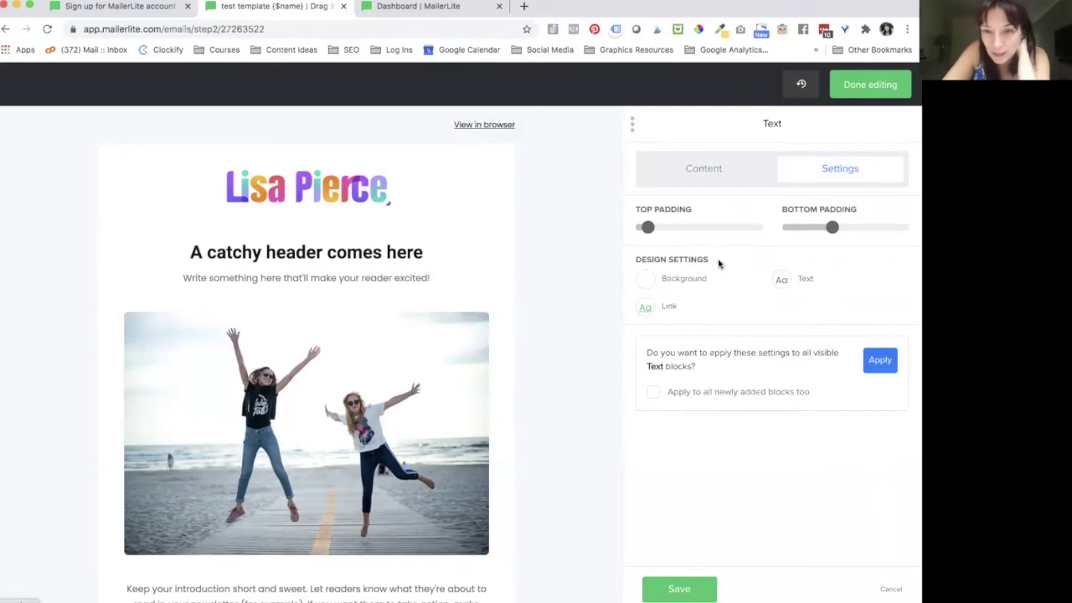
{"action": "left_click", "coordinate": [783, 280]}
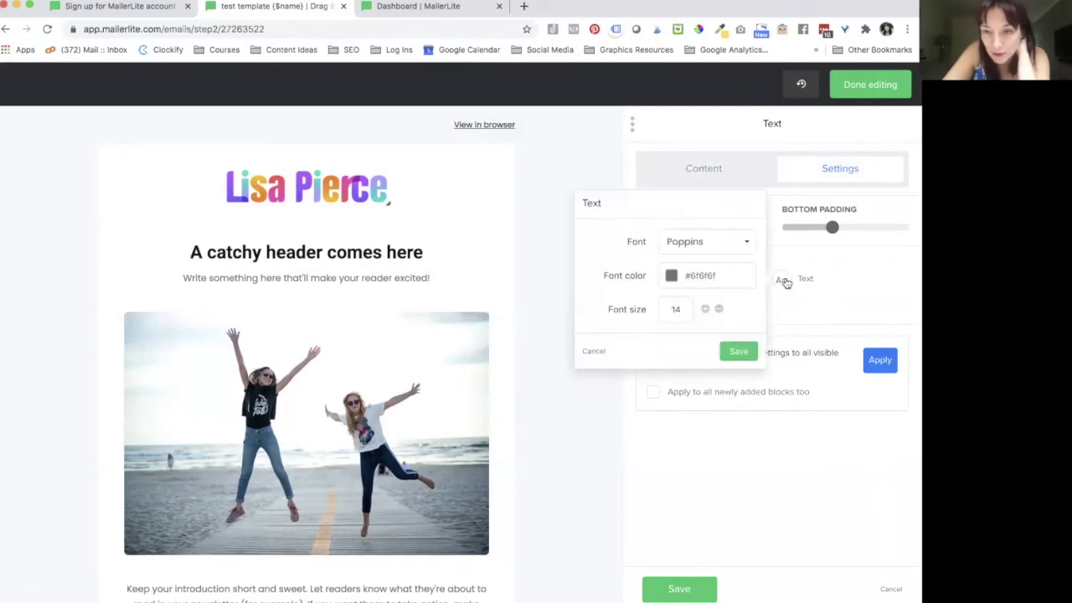
{"action": "left_click", "coordinate": [708, 245]}
{"action": "type", "text": "rob"}
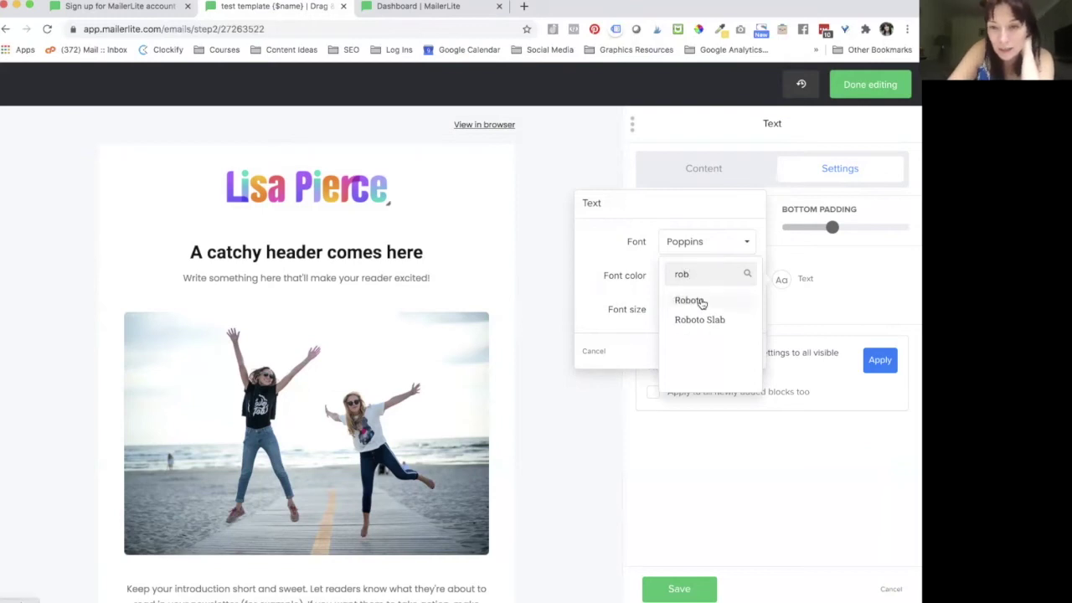
{"action": "left_click", "coordinate": [700, 301]}
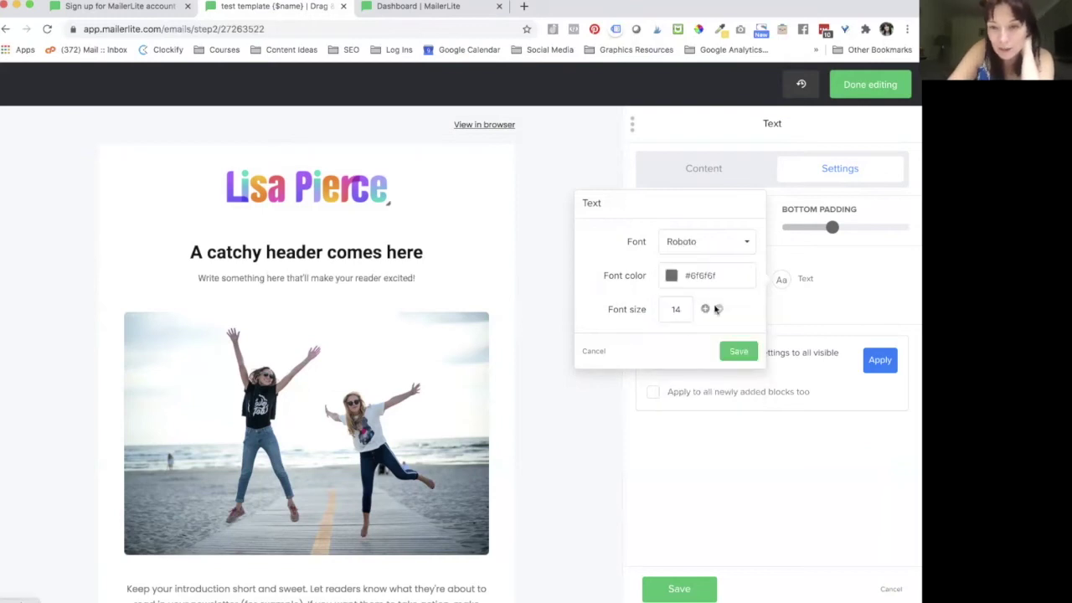
{"action": "left_click", "coordinate": [669, 277]}
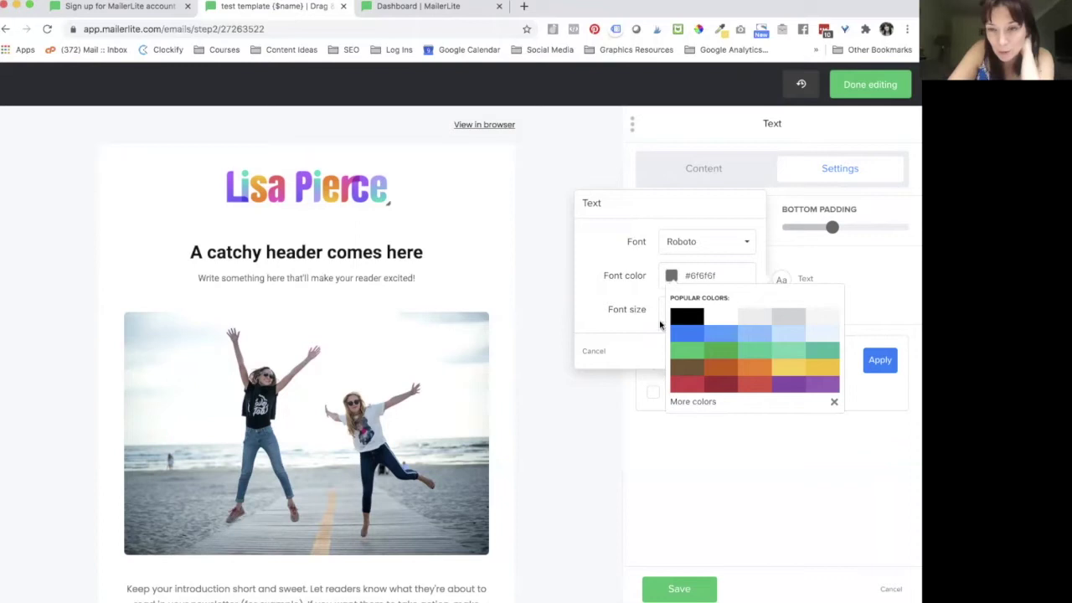
{"action": "left_click", "coordinate": [691, 401]}
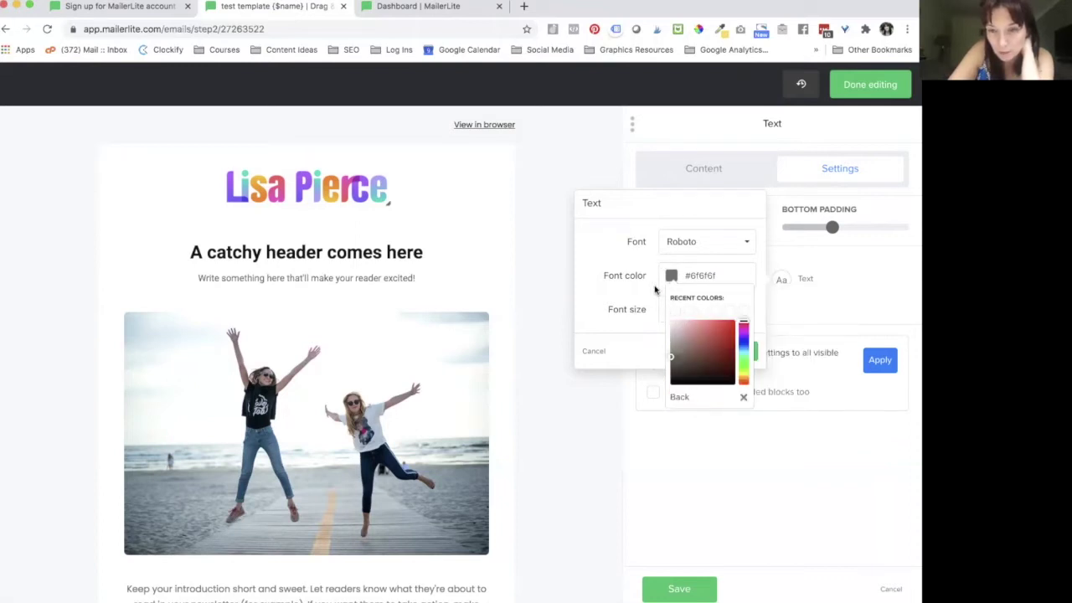
{"action": "left_click", "coordinate": [725, 275]}
{"action": "left_click", "coordinate": [703, 278]}
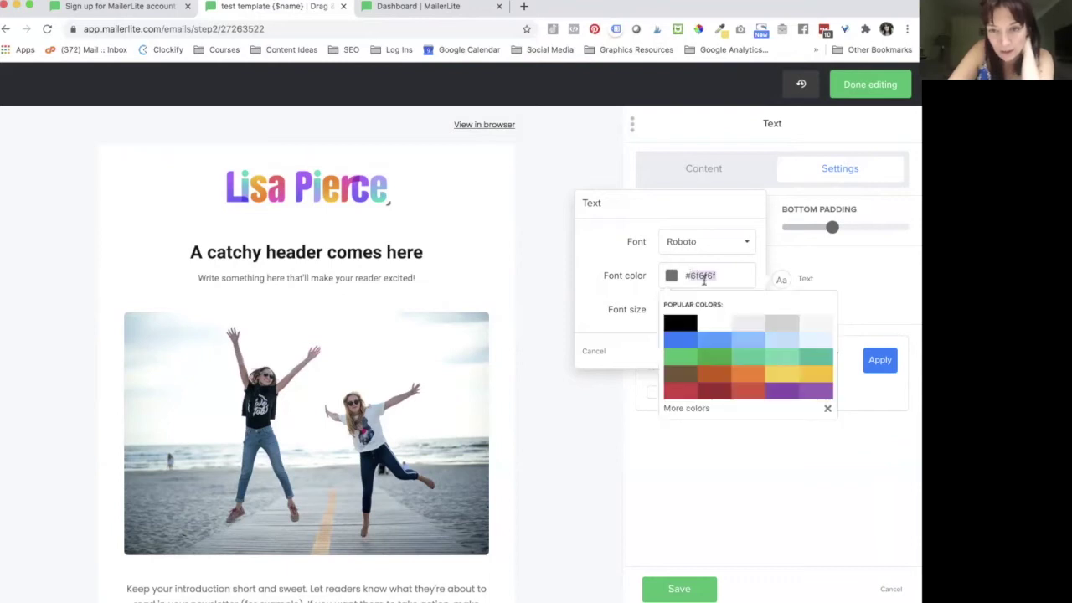
{"action": "left_click", "coordinate": [638, 292]}
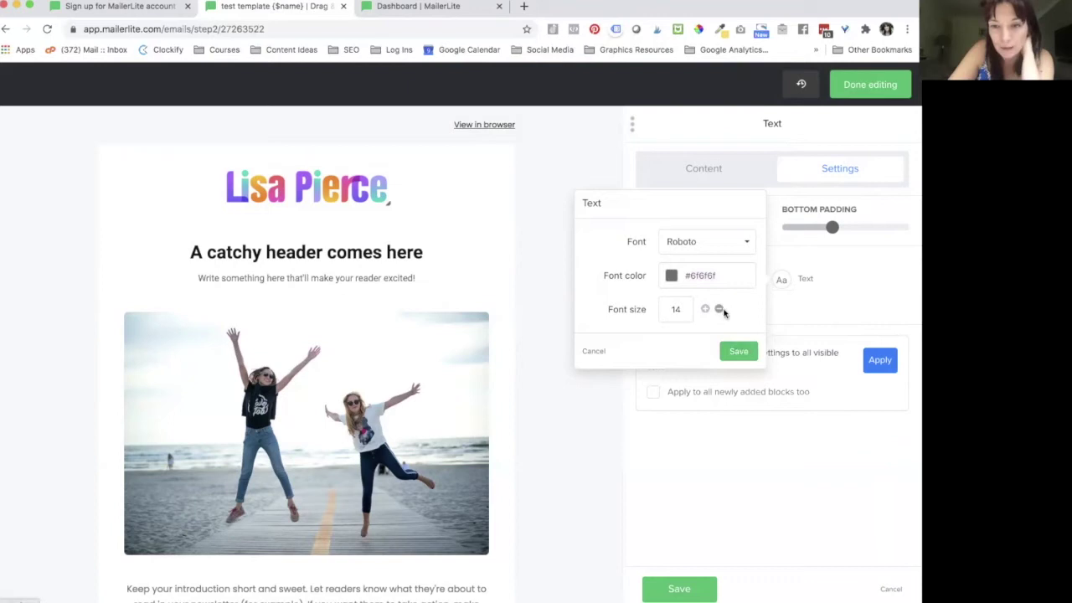
{"action": "left_click", "coordinate": [718, 311]}
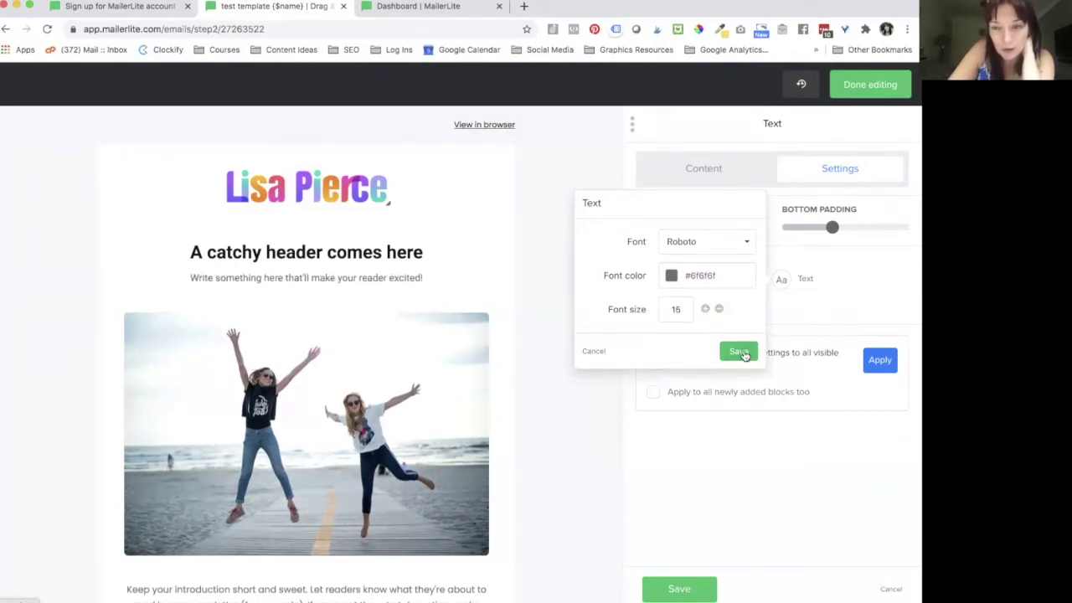
{"action": "left_click", "coordinate": [740, 350]}
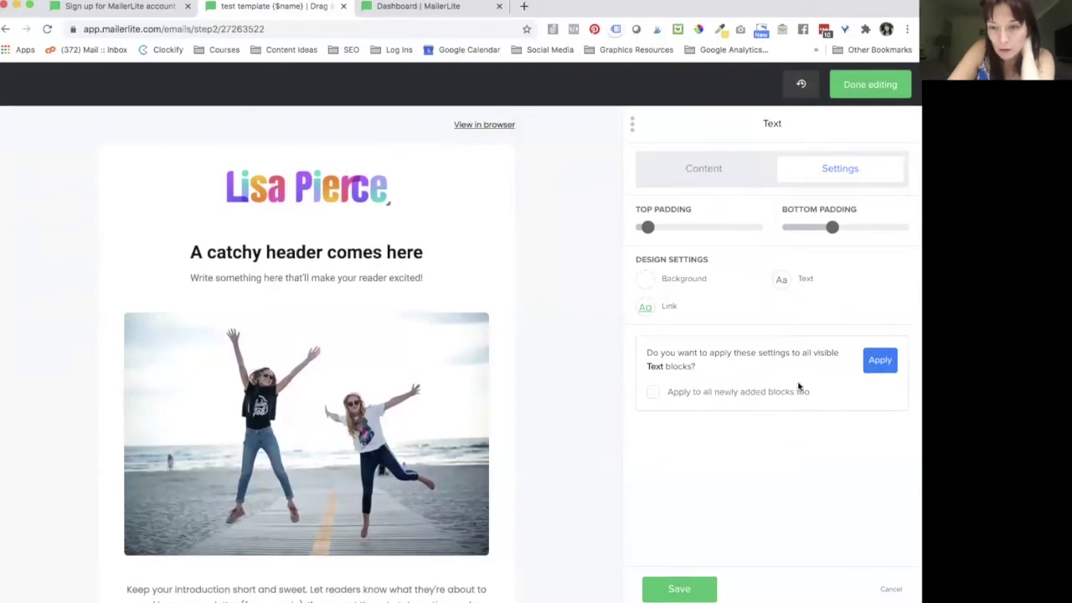
Step: Apply the text style to all text blocks, including newly added ones
{"action": "left_click", "coordinate": [653, 393]}
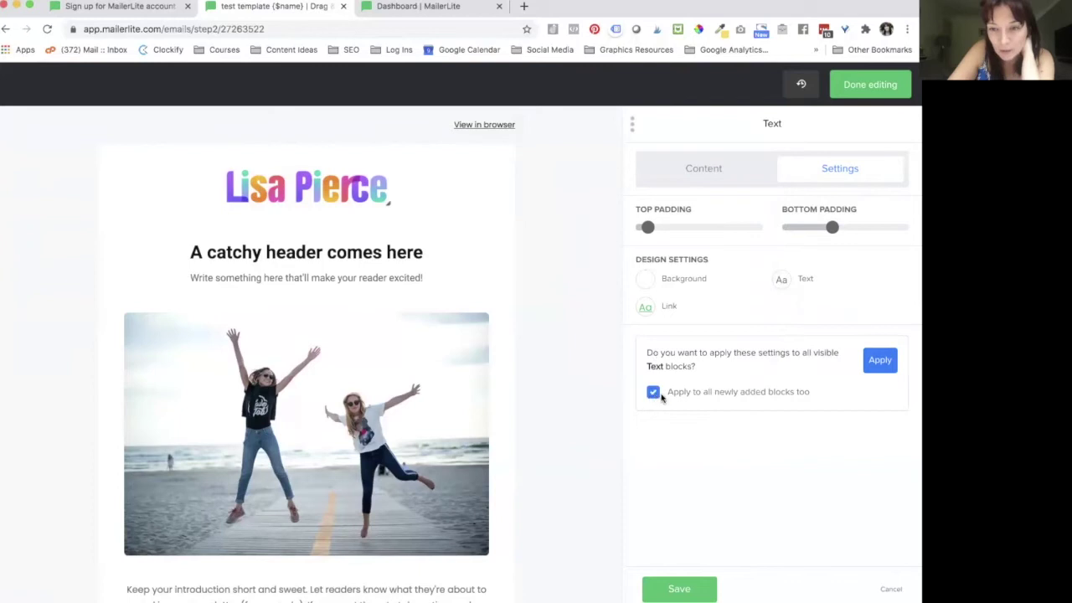
{"action": "left_click", "coordinate": [879, 360]}
{"action": "scroll", "coordinate": [367, 439], "scroll_direction": "down", "scroll_amount": 3}
{"action": "scroll", "coordinate": [351, 335], "scroll_direction": "down", "scroll_amount": 2}
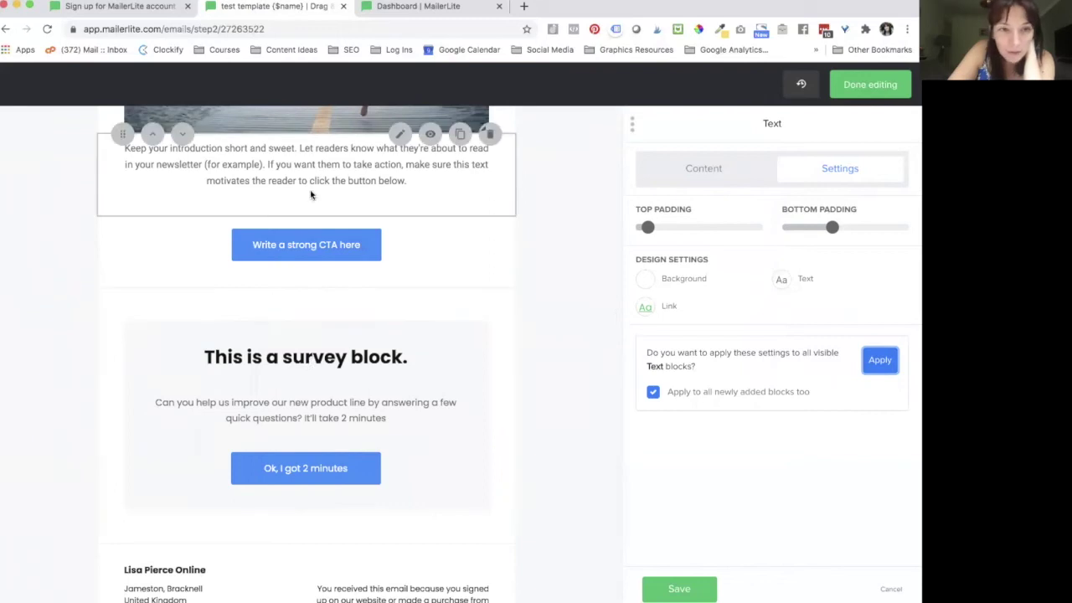
Step: Set the survey question style font to Roboto and save
{"action": "left_click", "coordinate": [316, 391]}
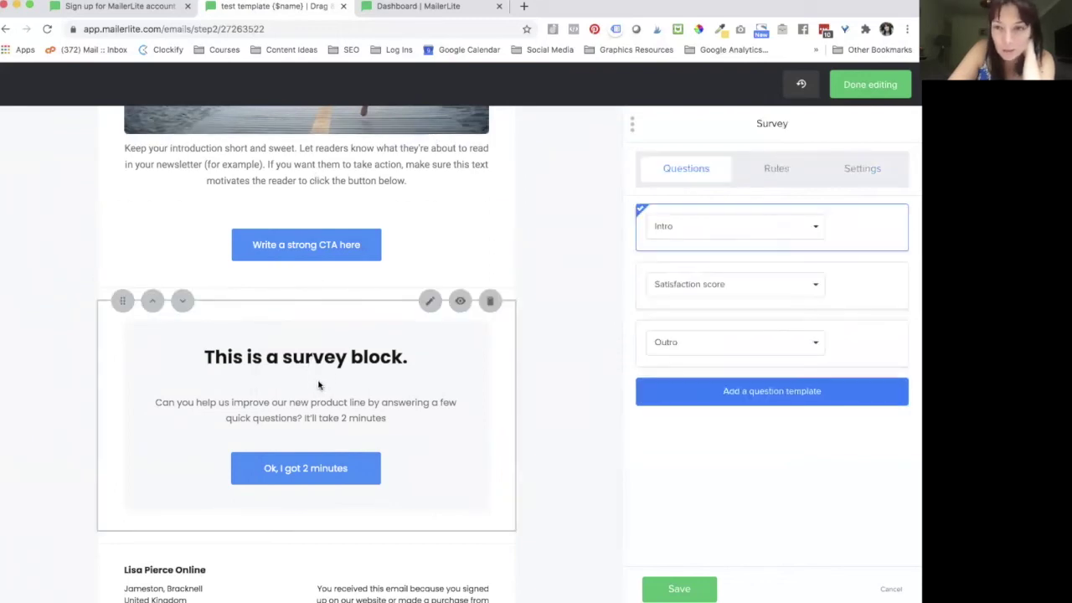
{"action": "left_click", "coordinate": [858, 174]}
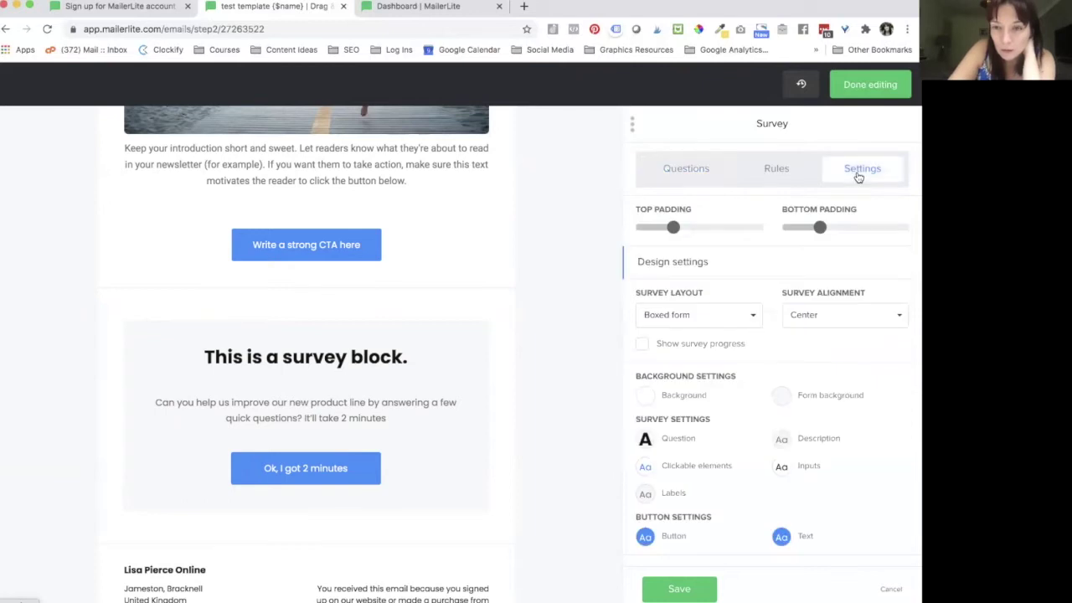
{"action": "left_click", "coordinate": [801, 174]}
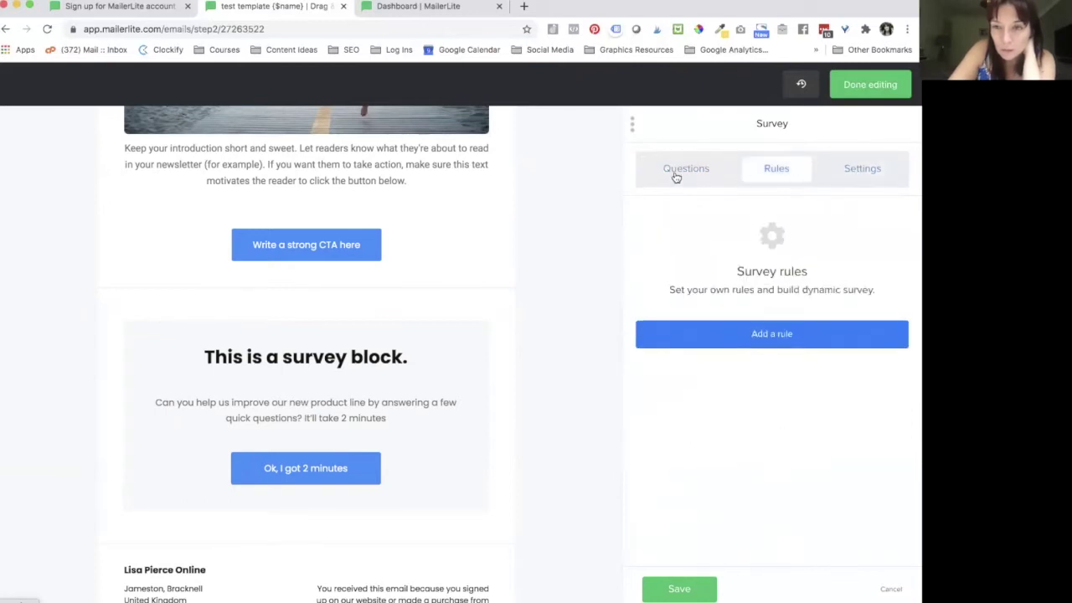
{"action": "left_click", "coordinate": [677, 175]}
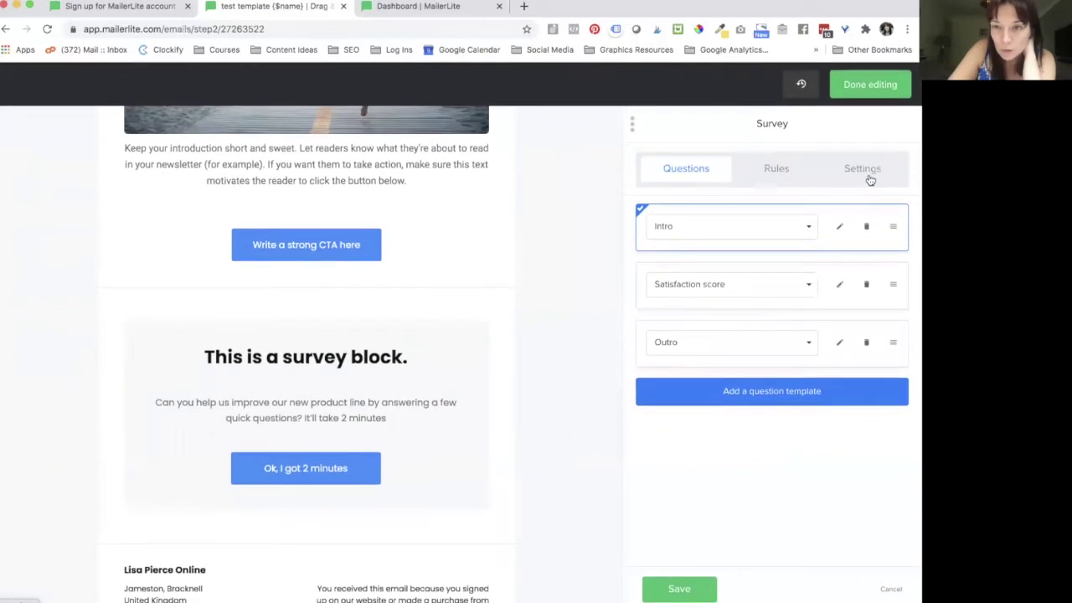
{"action": "left_click", "coordinate": [866, 170]}
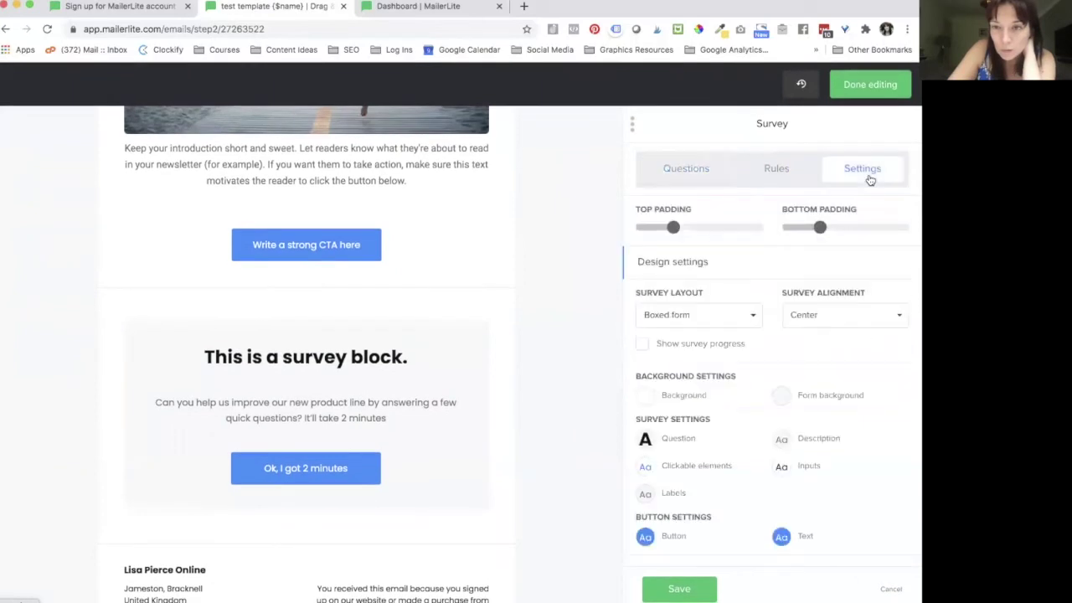
{"action": "left_click", "coordinate": [644, 440]}
{"action": "left_click", "coordinate": [568, 380]}
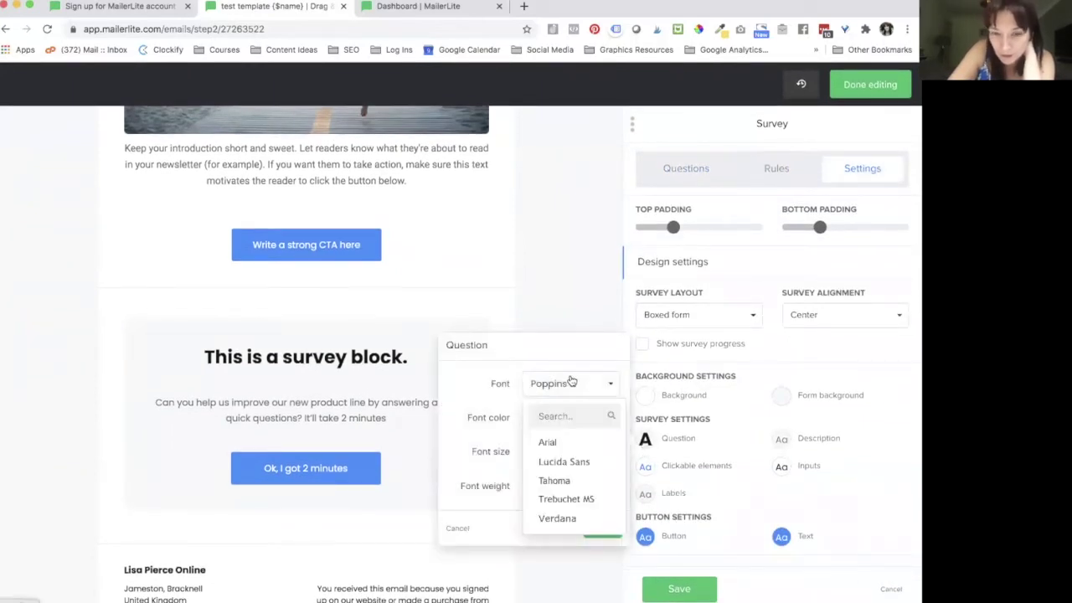
{"action": "left_click", "coordinate": [540, 415]}
{"action": "type", "text": "rob"}
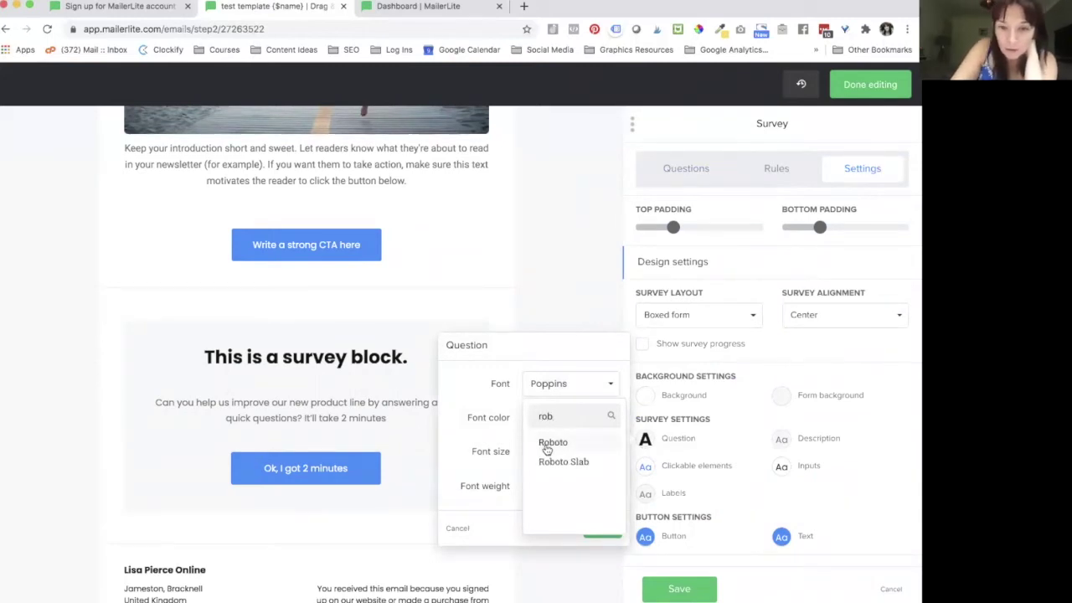
{"action": "left_click", "coordinate": [545, 441]}
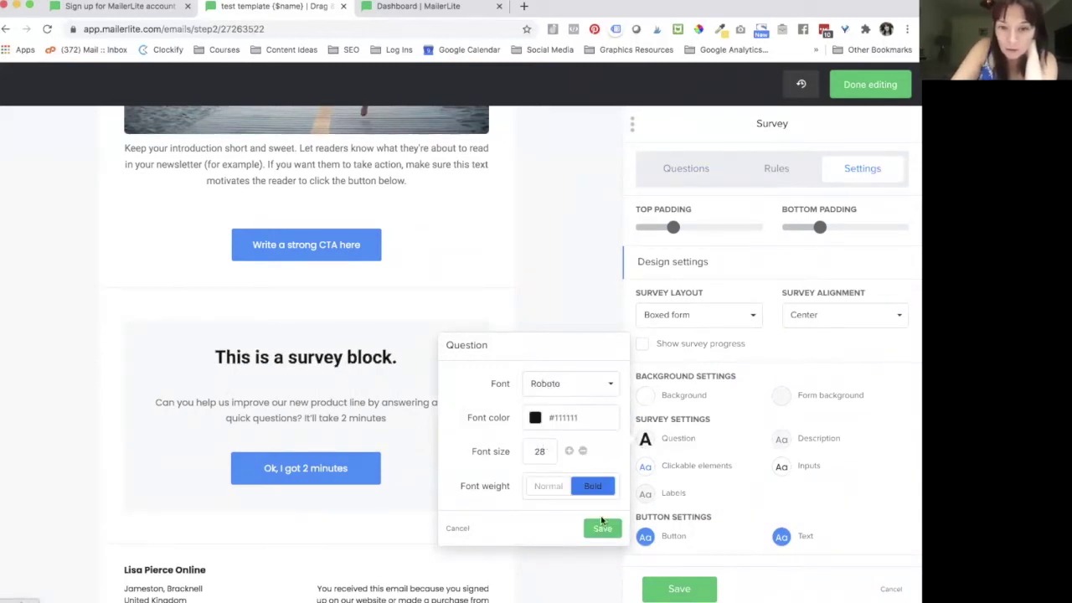
{"action": "left_click", "coordinate": [600, 525]}
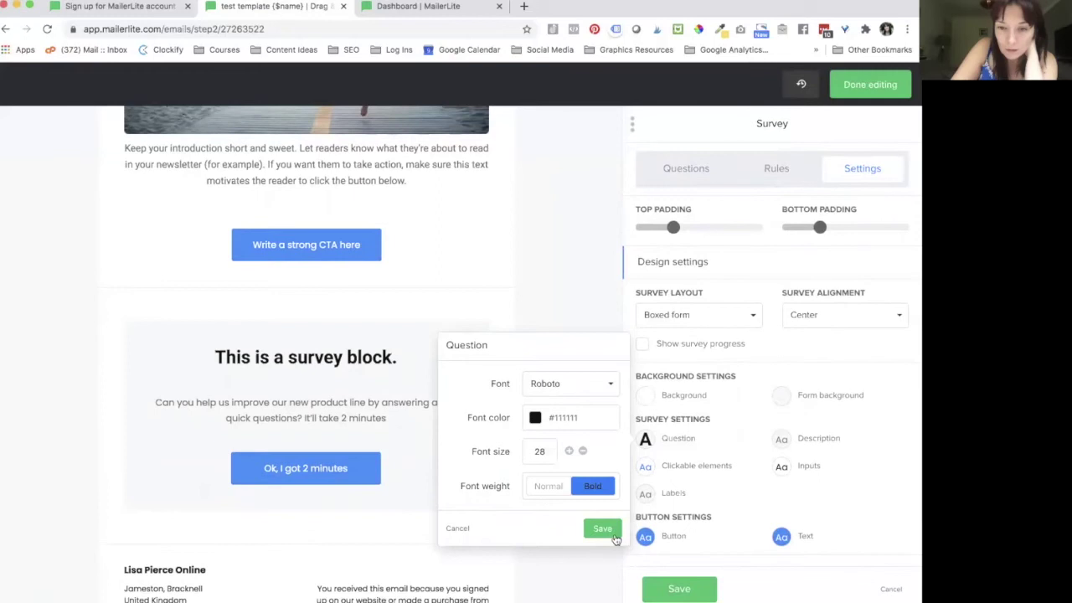
Step: Set the survey description style font to Roboto and save
{"action": "left_click", "coordinate": [782, 441]}
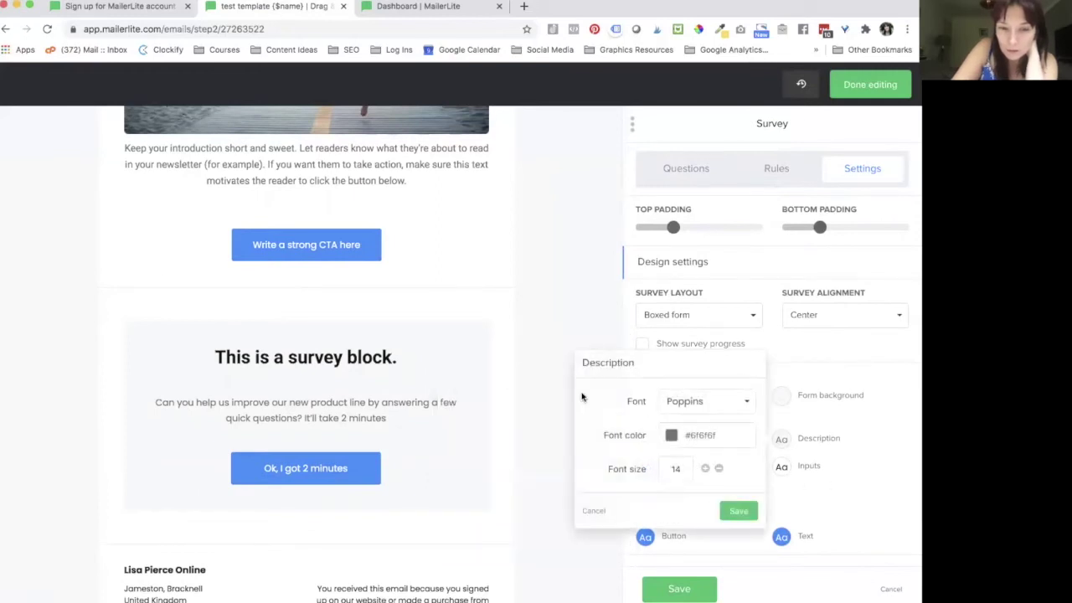
{"action": "left_click", "coordinate": [681, 400]}
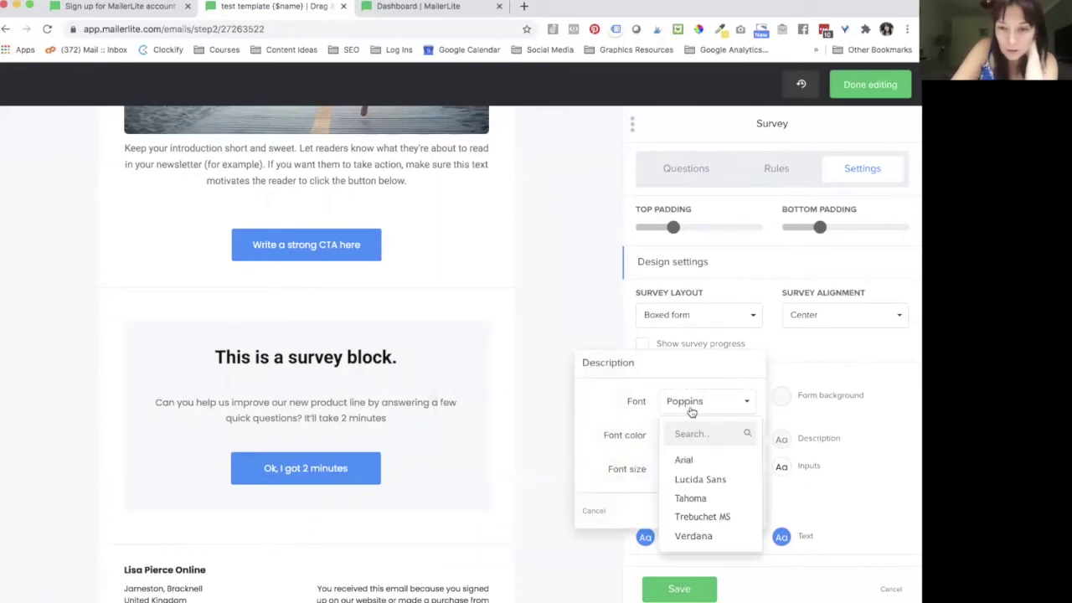
{"action": "type", "text": "rob"}
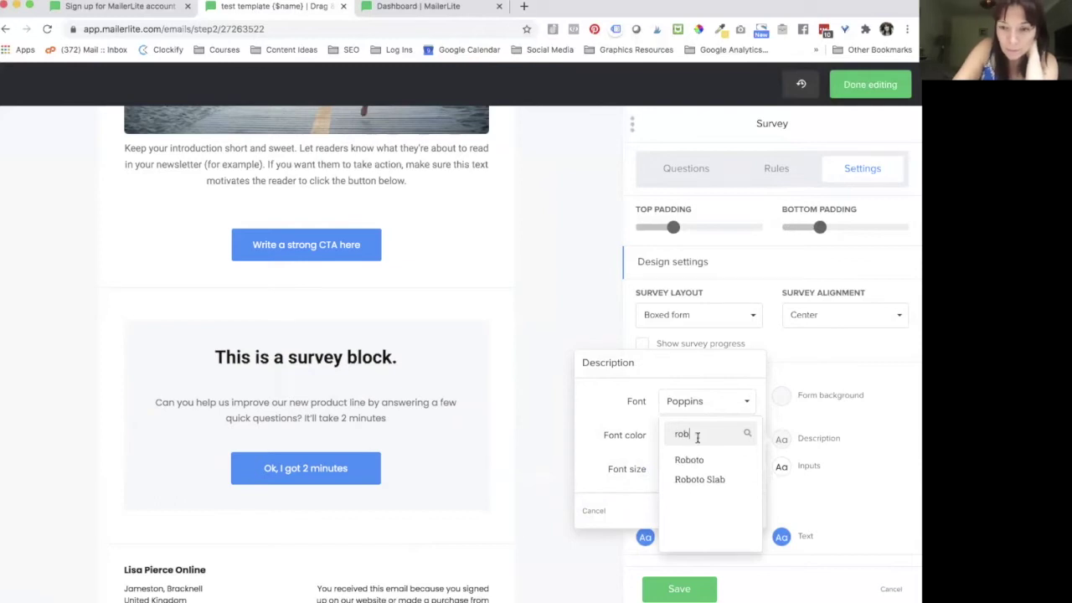
{"action": "left_click", "coordinate": [700, 460]}
{"action": "left_click", "coordinate": [737, 509]}
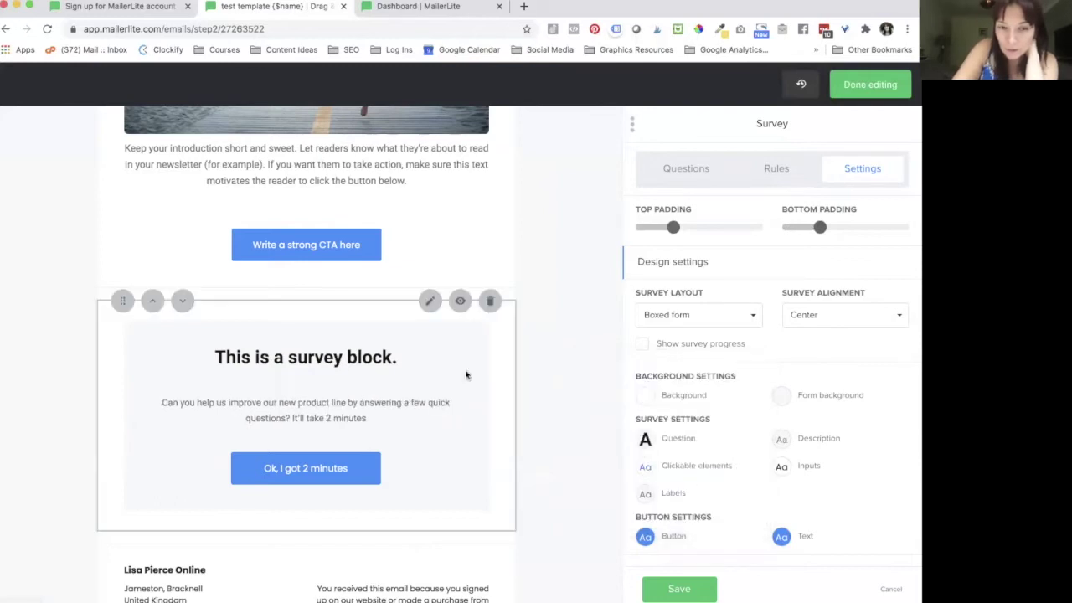
{"action": "scroll", "coordinate": [335, 352], "scroll_direction": "up", "scroll_amount": 5}
{"action": "scroll", "coordinate": [319, 318], "scroll_direction": "down", "scroll_amount": 4}
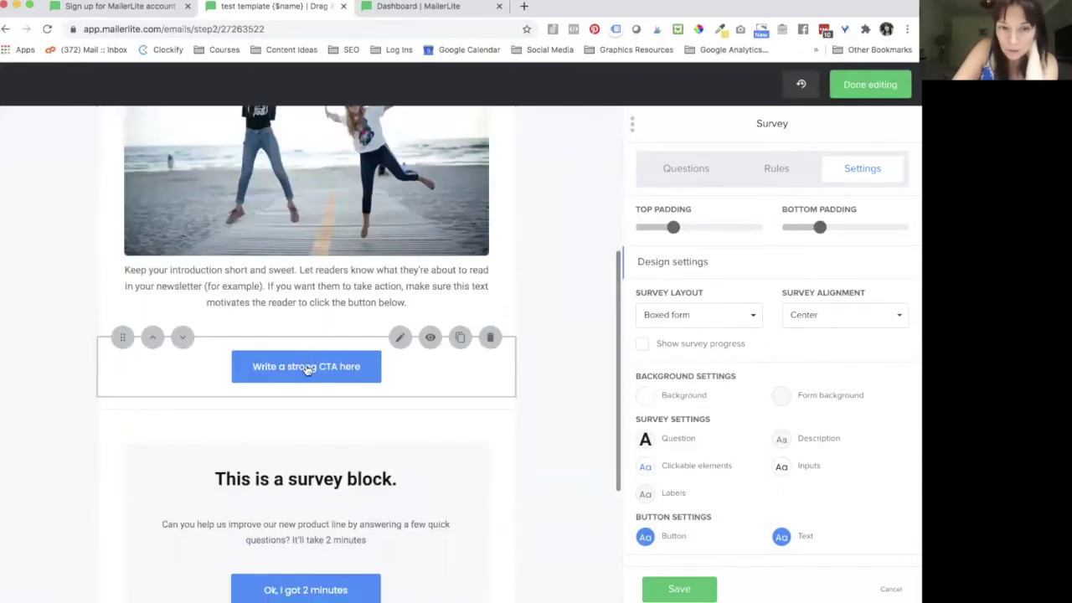
Step: Review the CTA button's label, link and block background, keeping the background enabled
{"action": "left_click", "coordinate": [308, 368]}
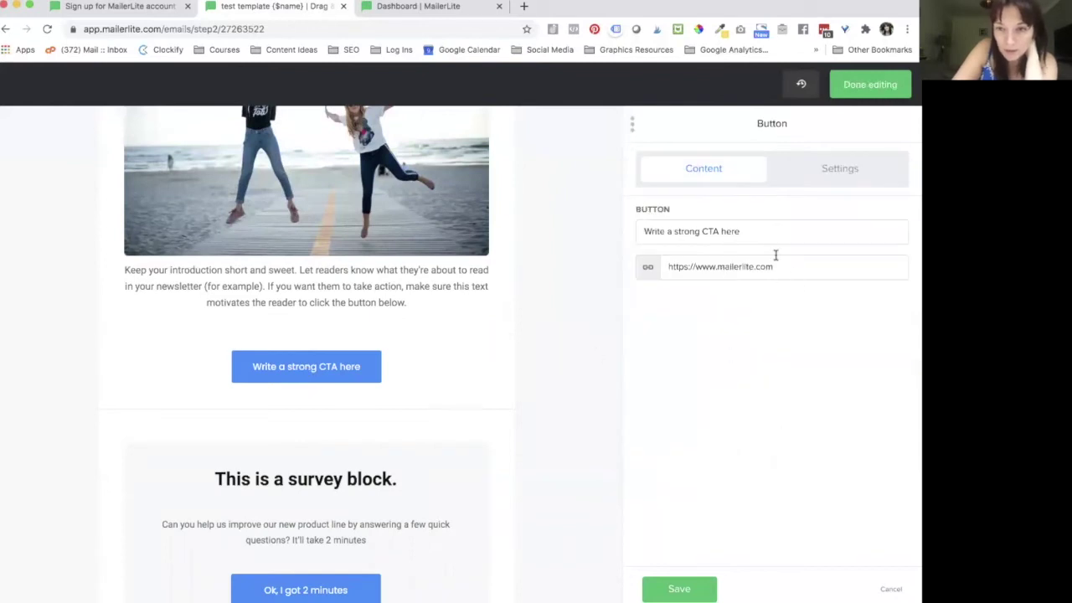
{"action": "left_click_drag", "start_coordinate": [753, 237], "coordinate": [602, 234]}
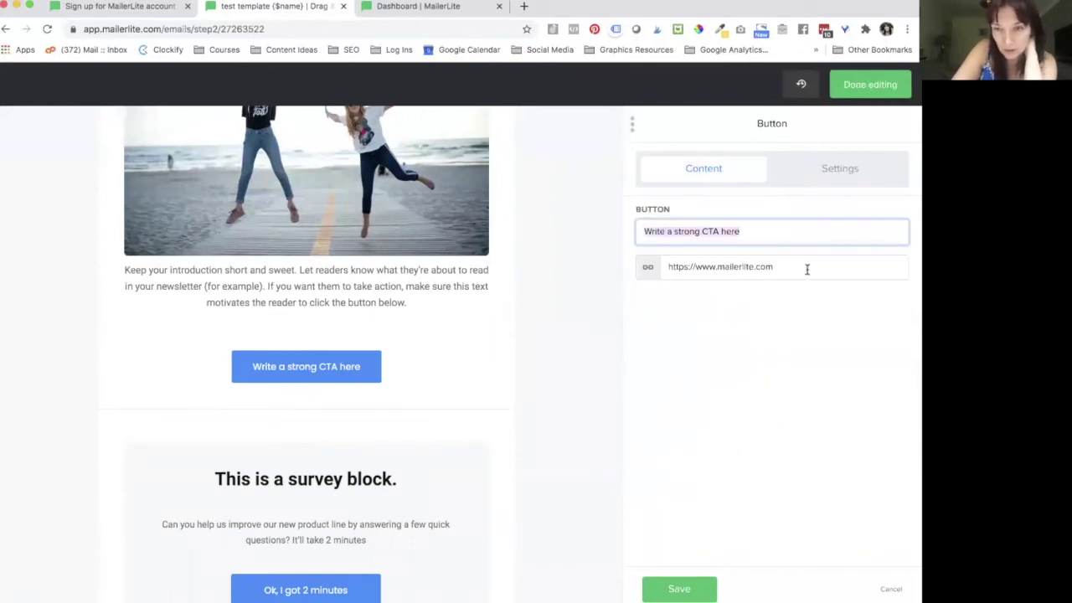
{"action": "left_click_drag", "start_coordinate": [806, 269], "coordinate": [630, 268]}
{"action": "left_click", "coordinate": [829, 175]}
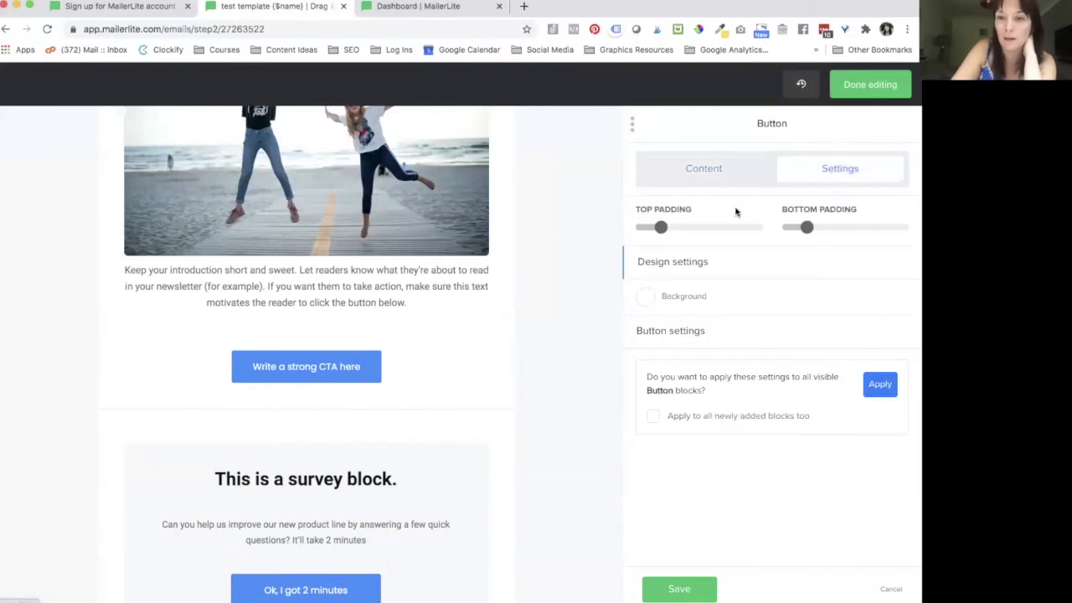
{"action": "left_click", "coordinate": [649, 298]}
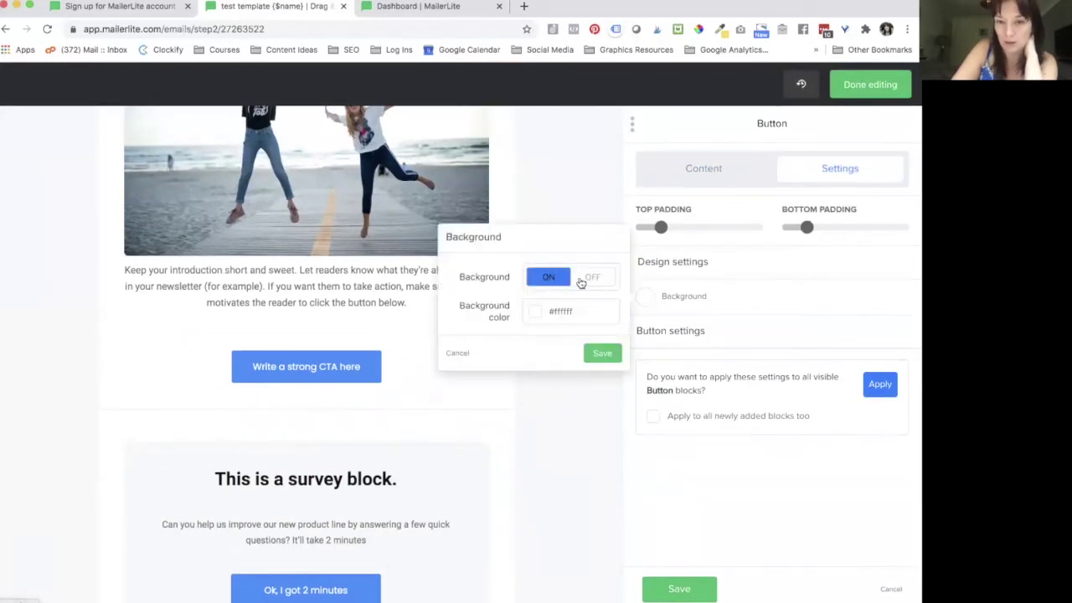
{"action": "left_click", "coordinate": [589, 279]}
{"action": "left_click", "coordinate": [545, 286]}
{"action": "left_click", "coordinate": [600, 351]}
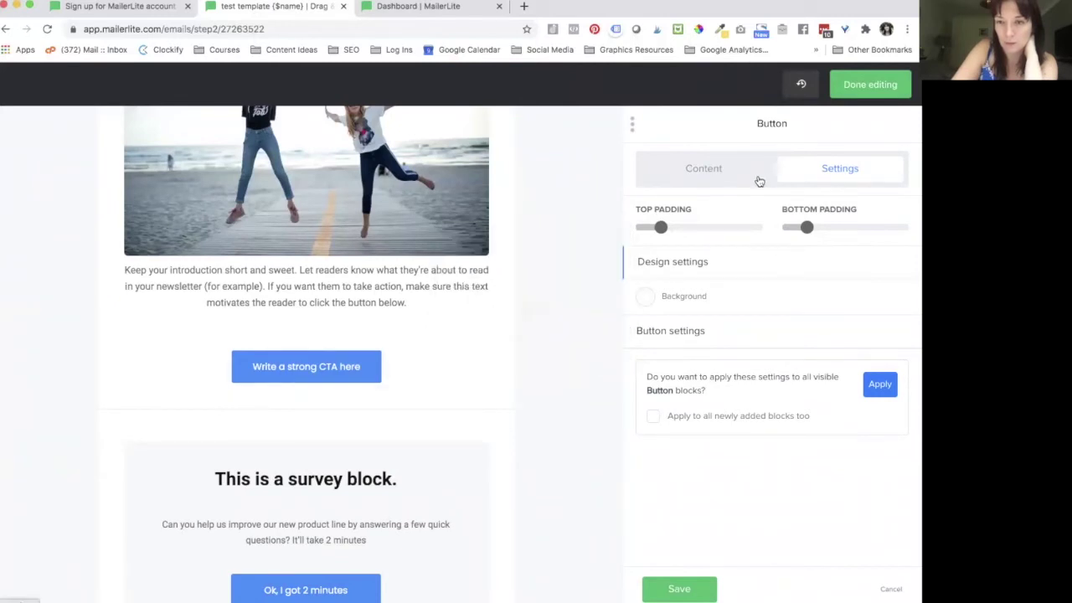
Step: Try left alignment and dark and outline styles, settling on centred with solid style
{"action": "left_click", "coordinate": [680, 335]}
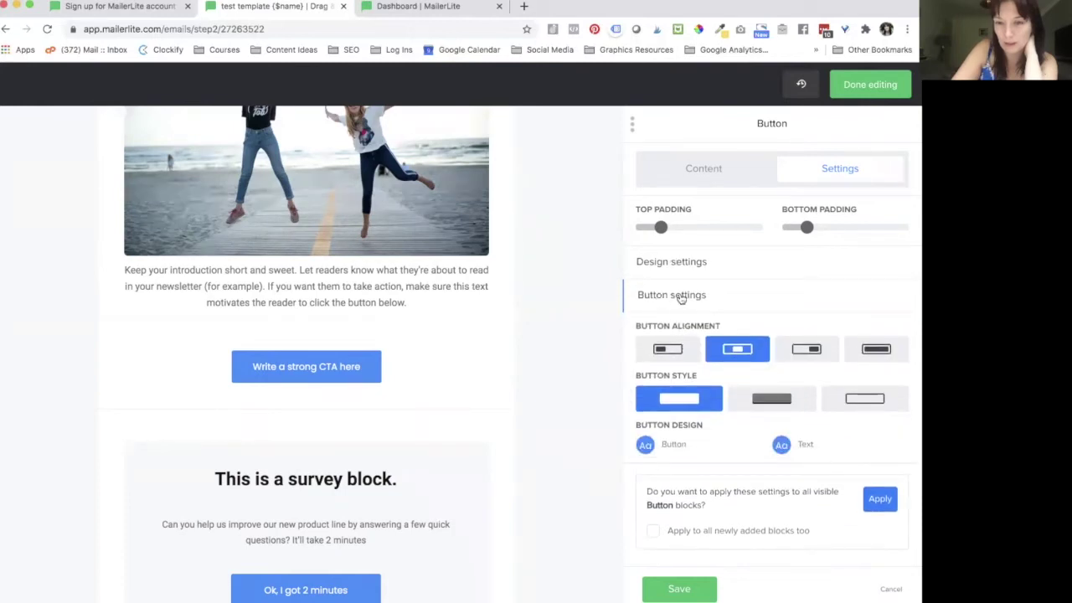
{"action": "left_click", "coordinate": [680, 297]}
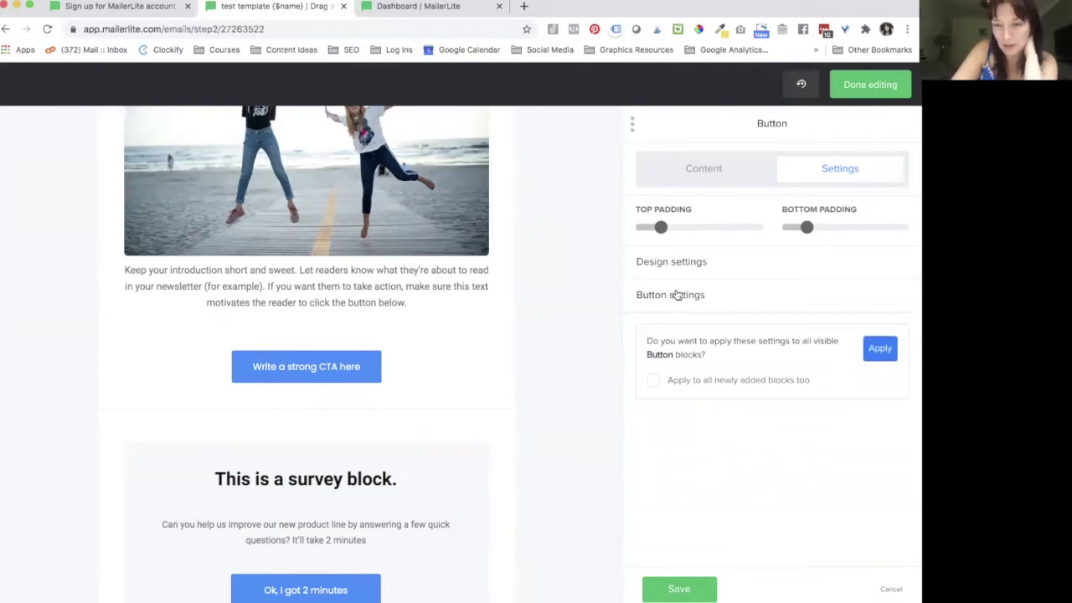
{"action": "left_click", "coordinate": [670, 299]}
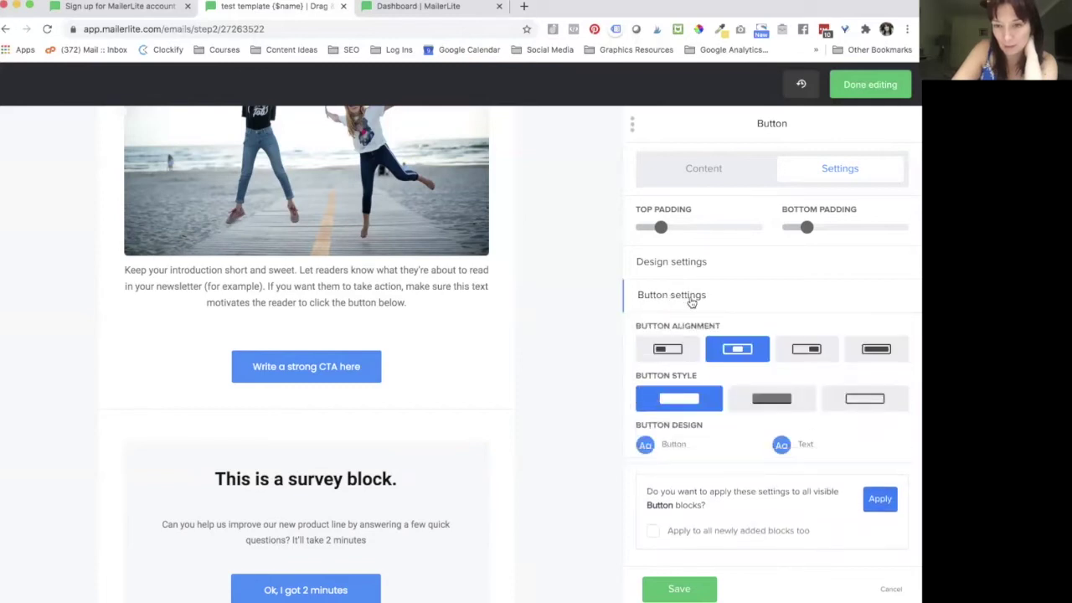
{"action": "scroll", "coordinate": [774, 348], "scroll_direction": "down", "scroll_amount": 1}
{"action": "scroll", "coordinate": [773, 348], "scroll_direction": "up", "scroll_amount": 1}
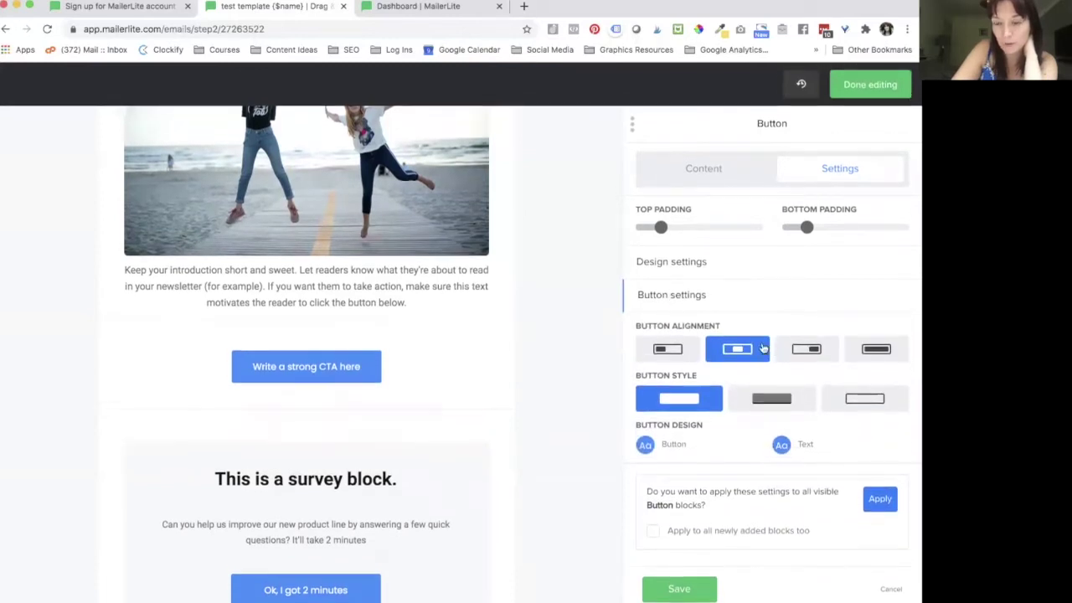
{"action": "left_click", "coordinate": [681, 355]}
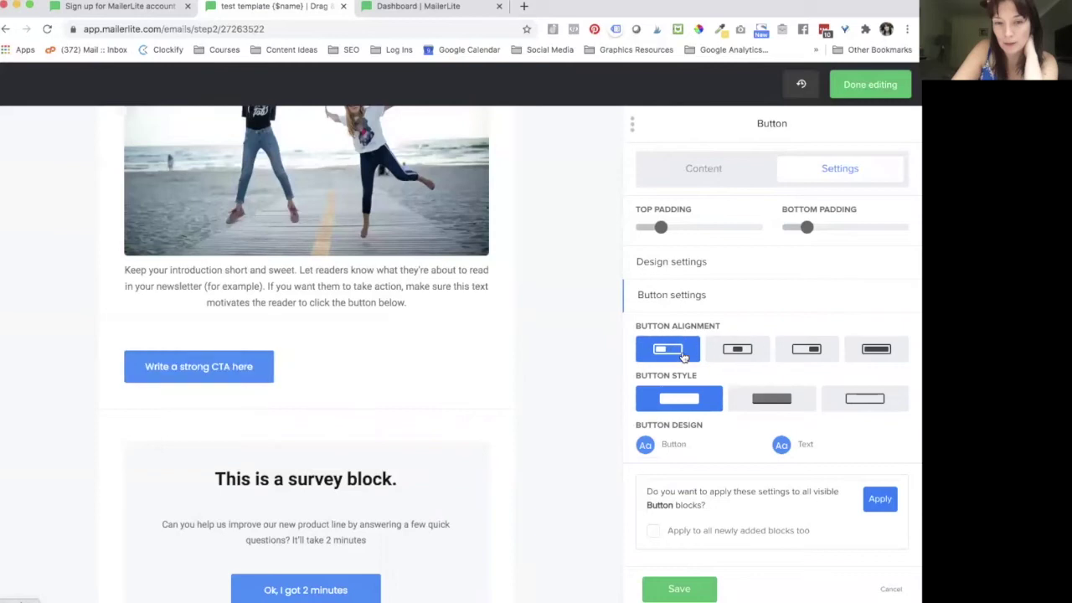
{"action": "left_click", "coordinate": [734, 353]}
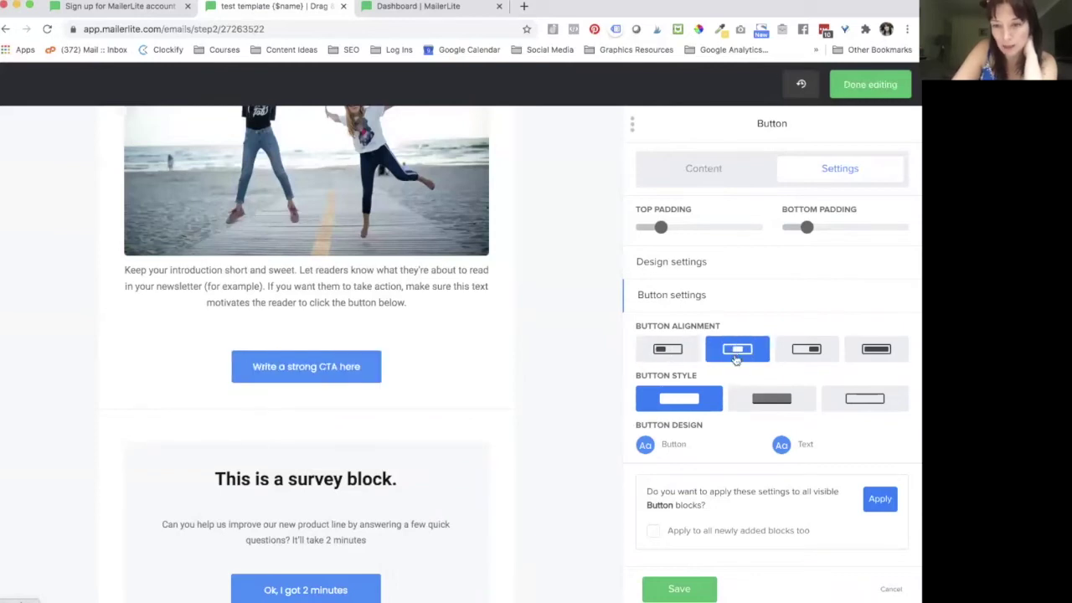
{"action": "left_click", "coordinate": [758, 406]}
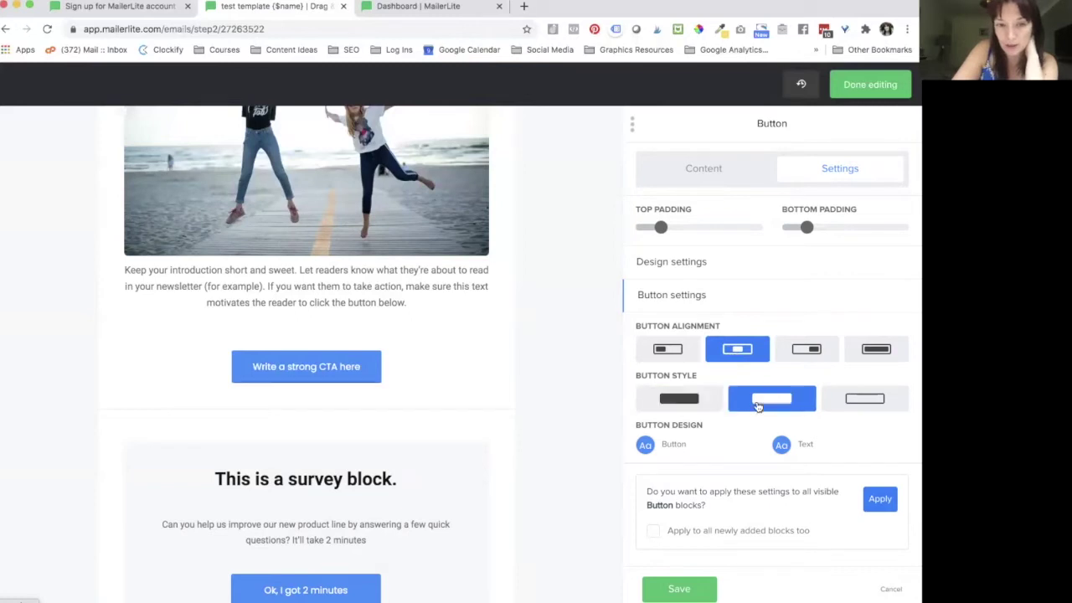
{"action": "left_click", "coordinate": [868, 397]}
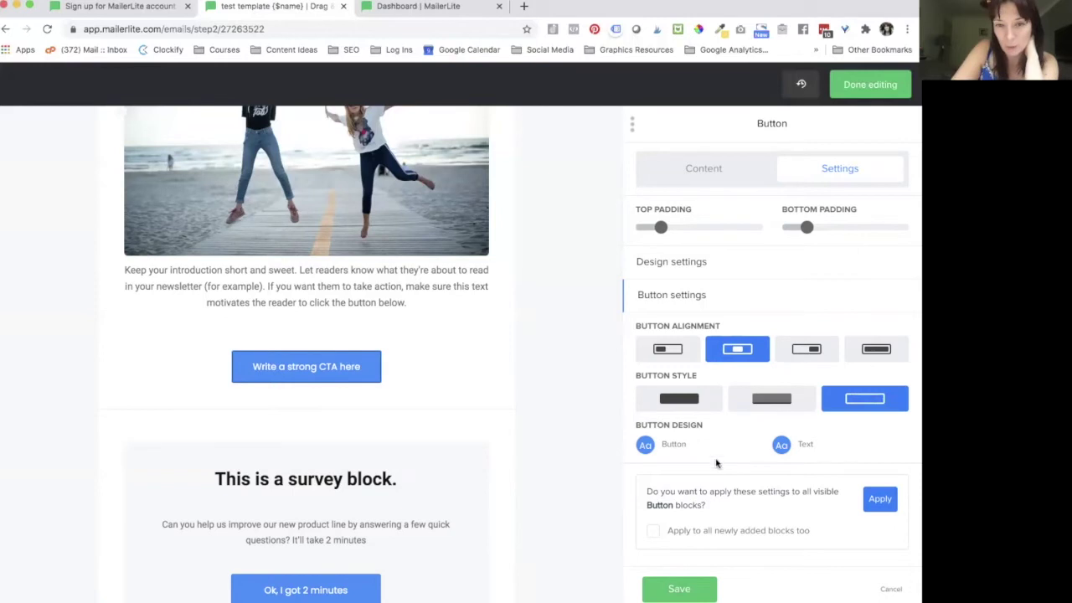
{"action": "left_click", "coordinate": [685, 401]}
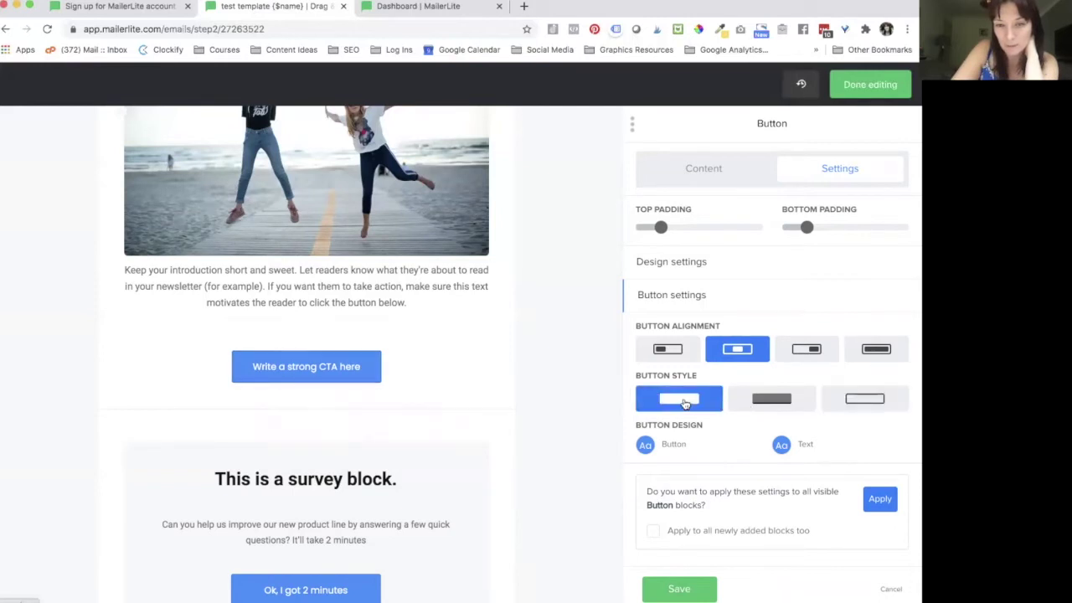
Step: Set the CTA button's background colour to purple #892dff and save the button design
{"action": "left_click", "coordinate": [645, 445]}
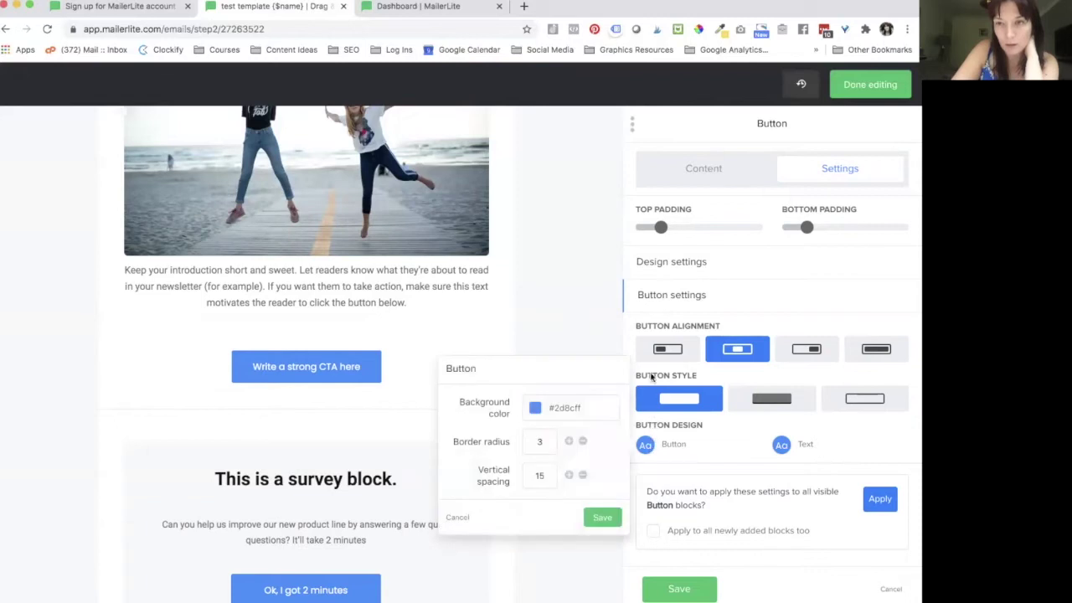
{"action": "left_click", "coordinate": [534, 411]}
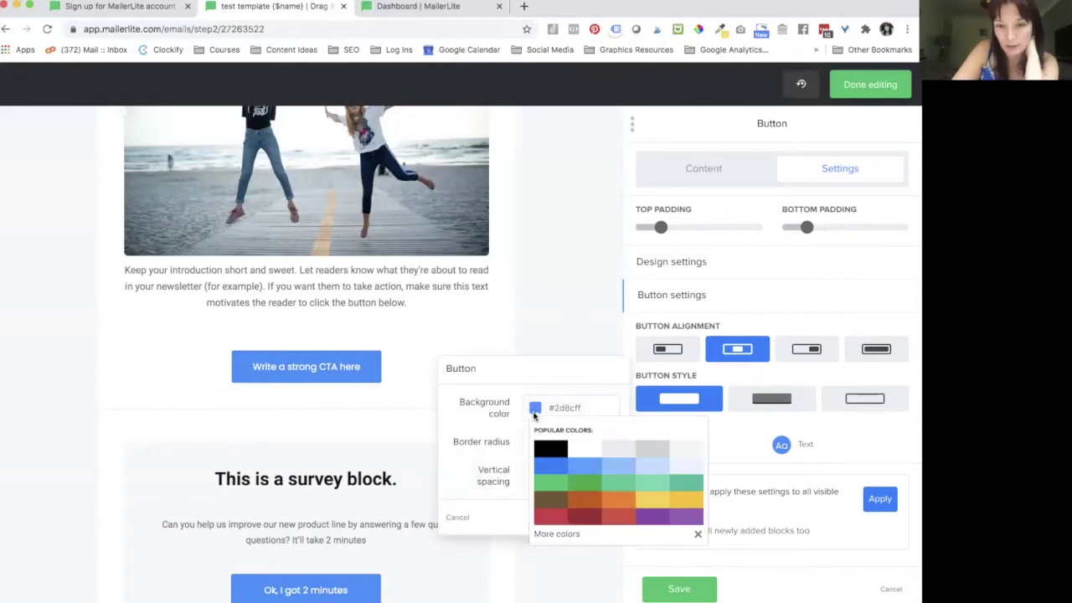
{"action": "left_click", "coordinate": [560, 534]}
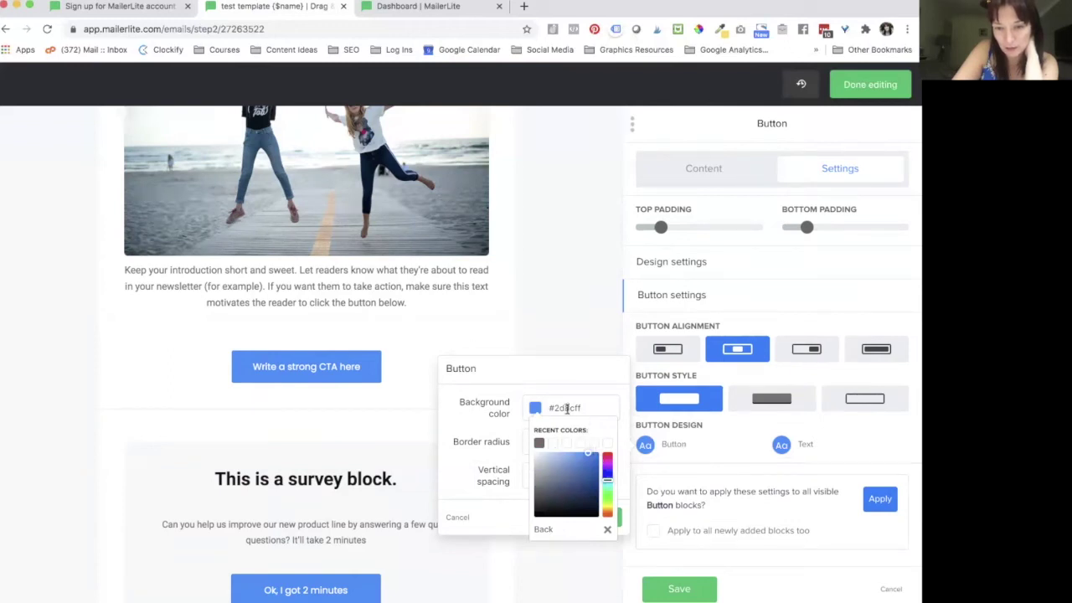
{"action": "left_click", "coordinate": [606, 530]}
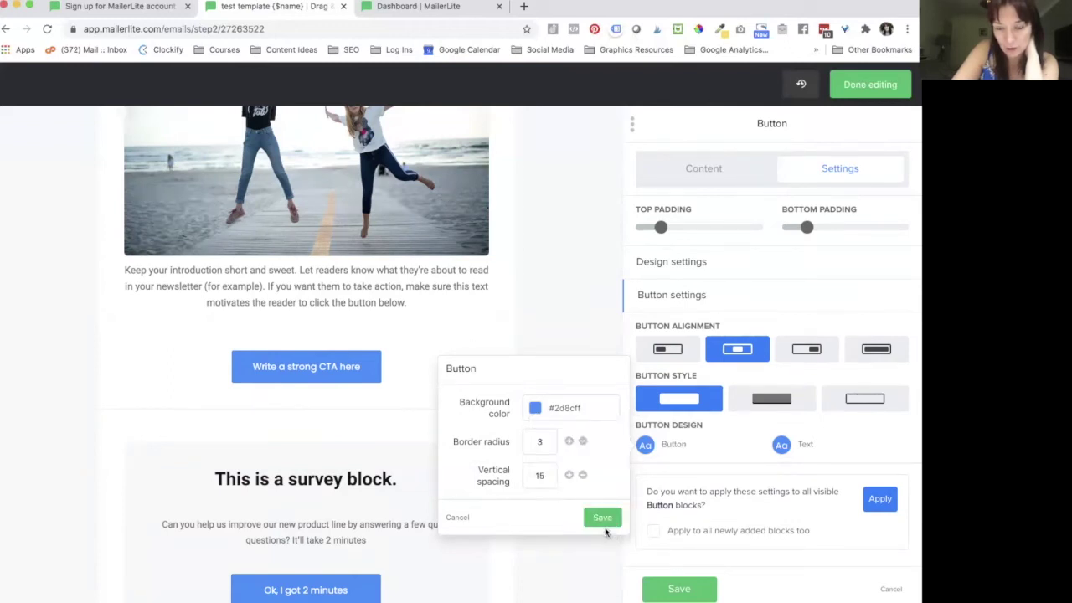
{"action": "left_click", "coordinate": [536, 412]}
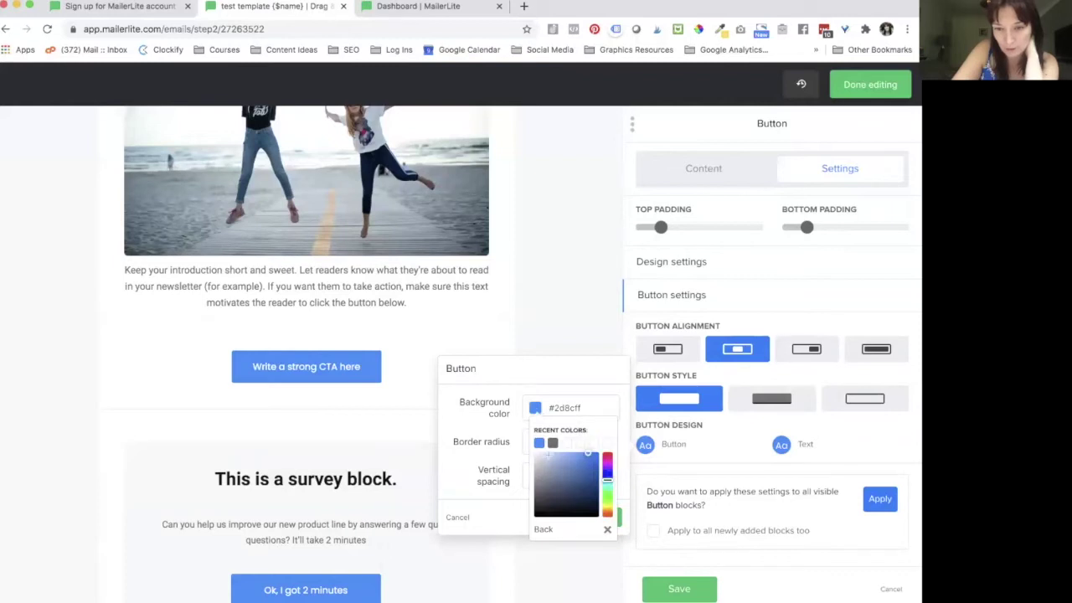
{"action": "left_click", "coordinate": [533, 412]}
{"action": "left_click", "coordinate": [533, 412]}
{"action": "left_click", "coordinate": [532, 412]}
{"action": "left_click", "coordinate": [533, 411]}
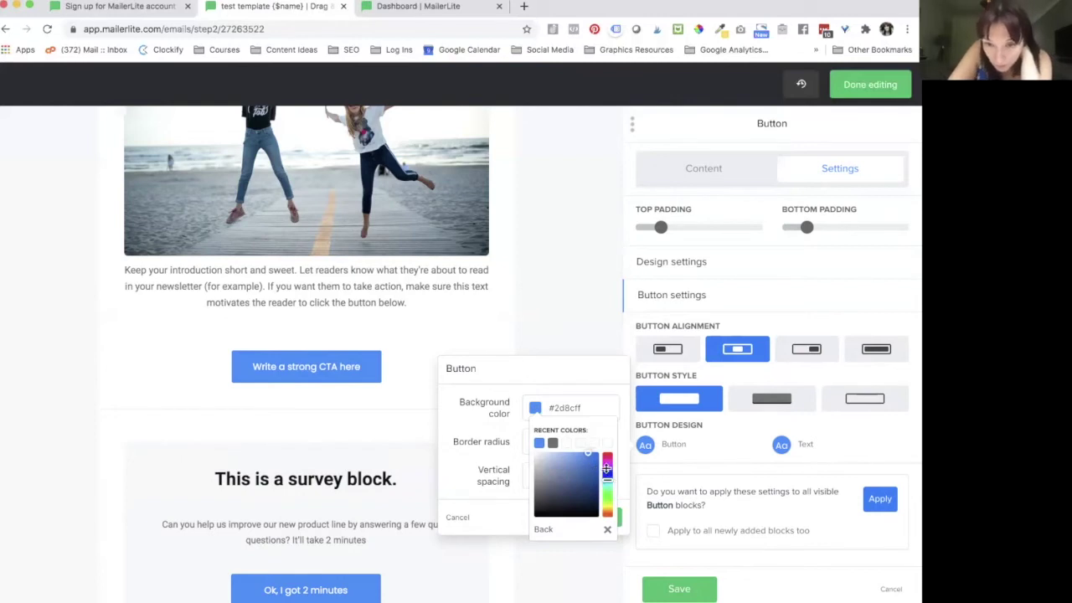
{"action": "left_click", "coordinate": [606, 466]}
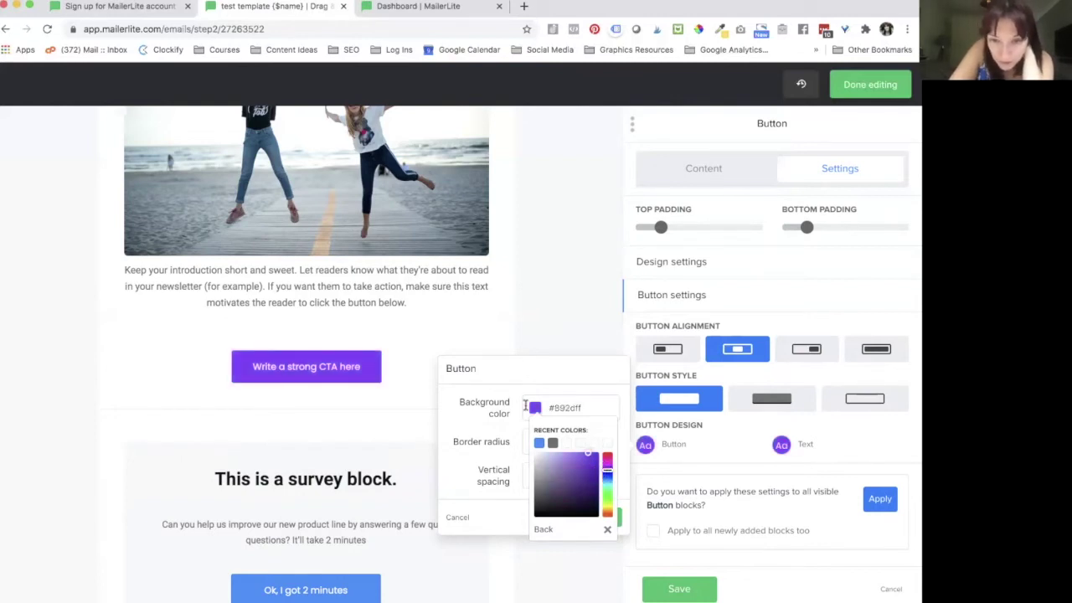
{"action": "left_click", "coordinate": [494, 427]}
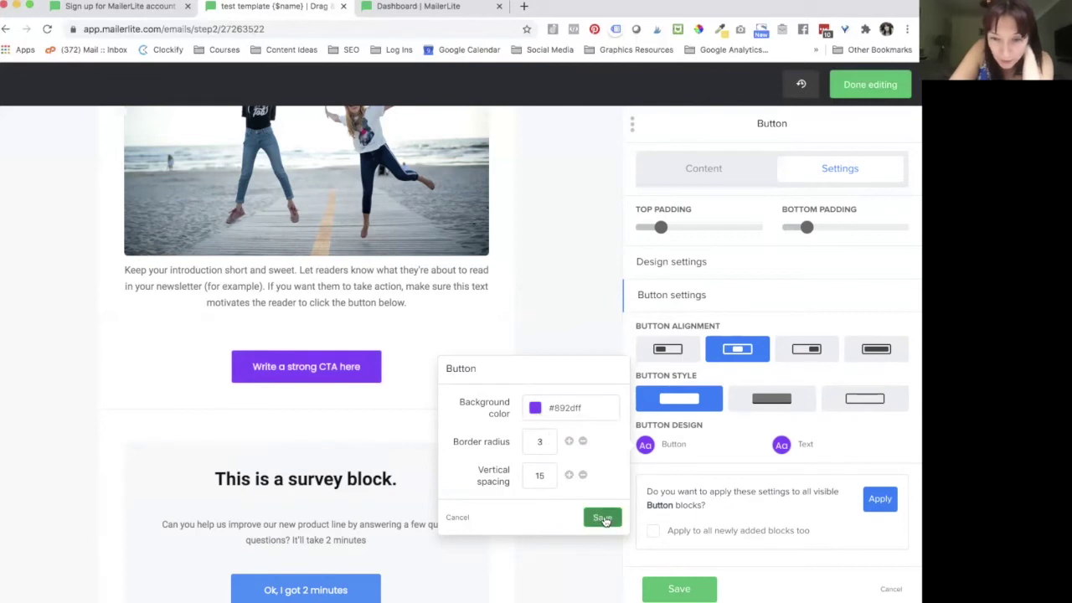
{"action": "left_click", "coordinate": [603, 517]}
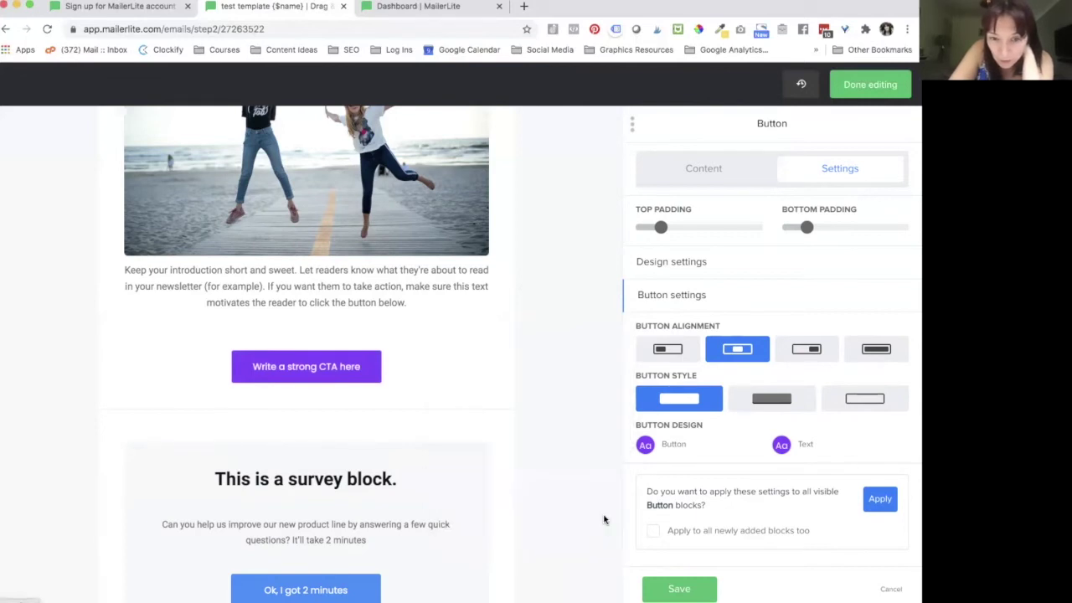
Step: Apply the button settings to all button blocks and save them
{"action": "scroll", "coordinate": [377, 478], "scroll_direction": "down", "scroll_amount": 3}
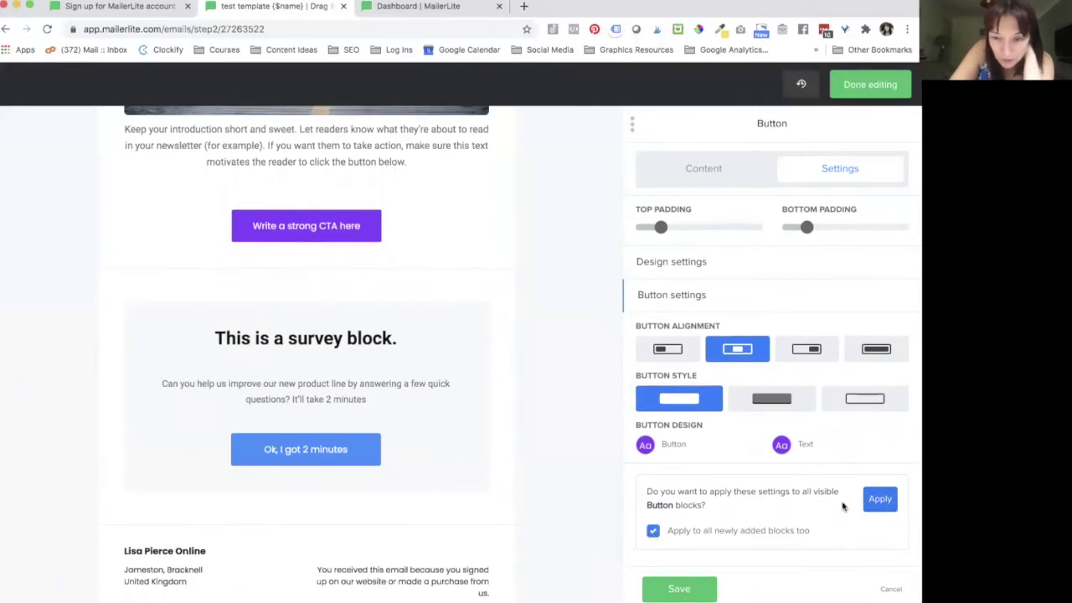
{"action": "left_click", "coordinate": [879, 500]}
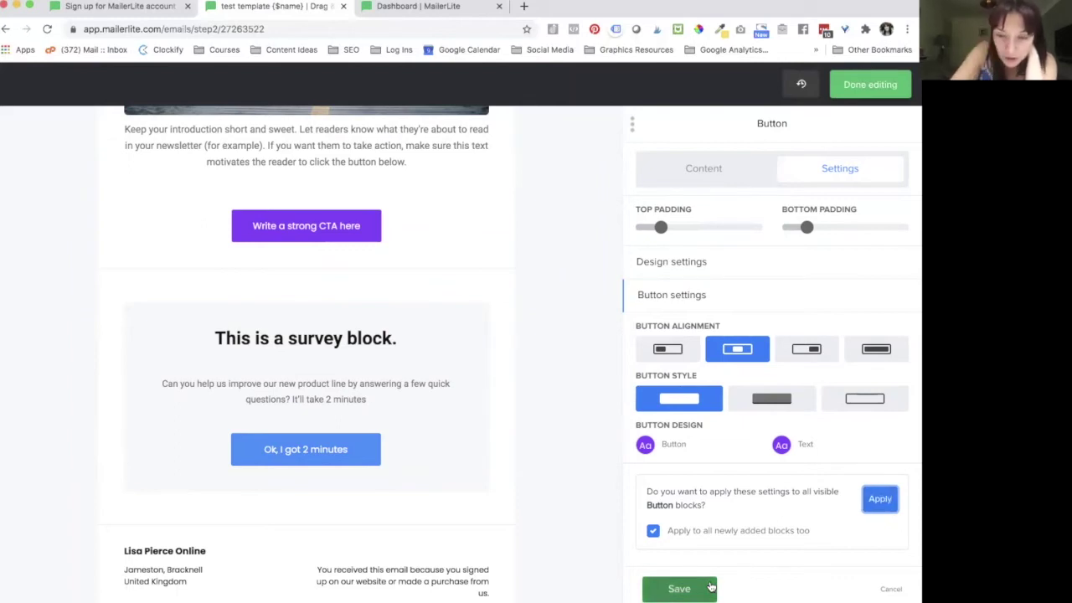
{"action": "left_click", "coordinate": [694, 592]}
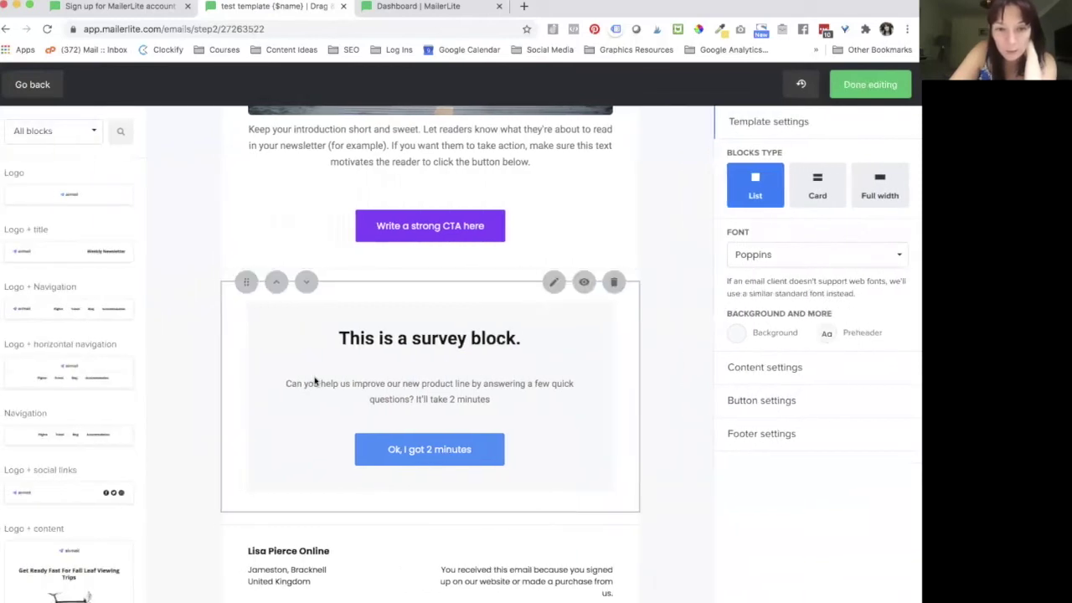
Step: Delete the survey block and move the CTA block up so it runs into the footer
{"action": "left_click", "coordinate": [614, 282]}
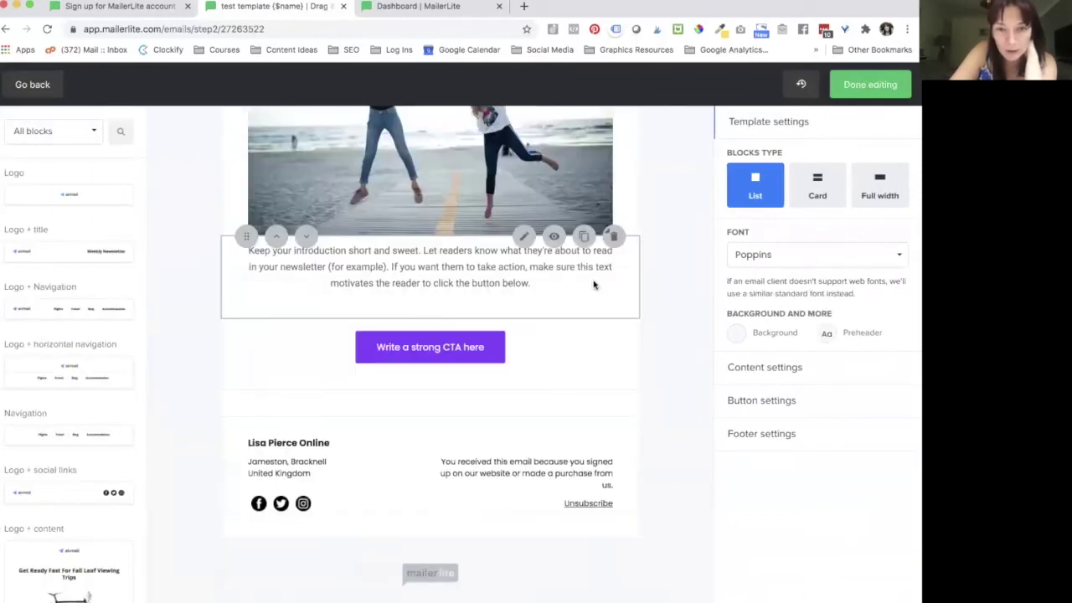
{"action": "left_click", "coordinate": [276, 318]}
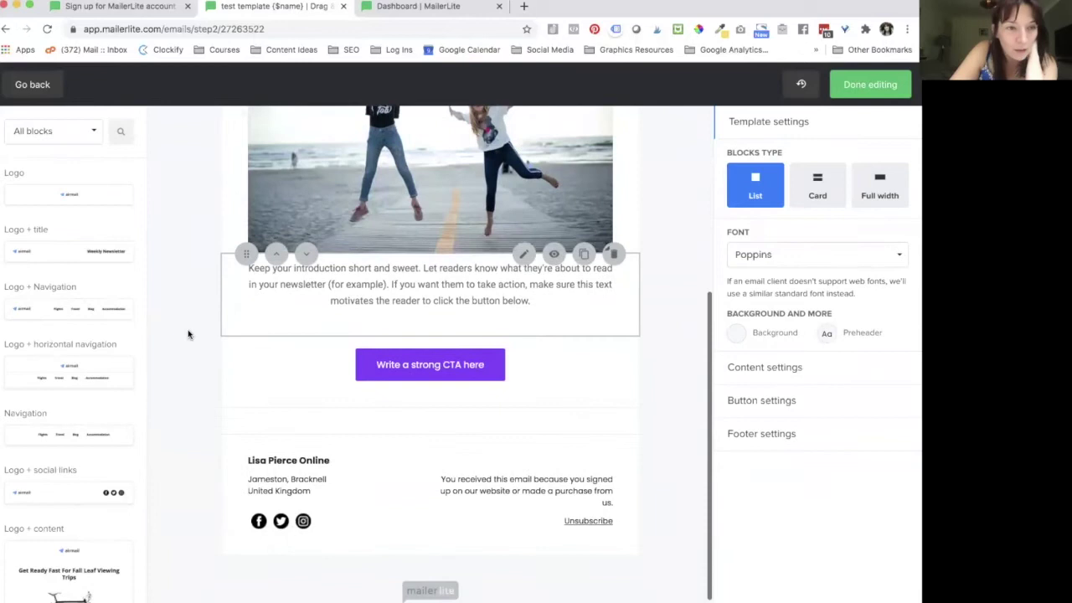
{"action": "scroll", "coordinate": [43, 375], "scroll_direction": "down", "scroll_amount": 10}
{"action": "scroll", "coordinate": [60, 433], "scroll_direction": "up", "scroll_amount": 9}
{"action": "scroll", "coordinate": [233, 337], "scroll_direction": "up", "scroll_amount": 5}
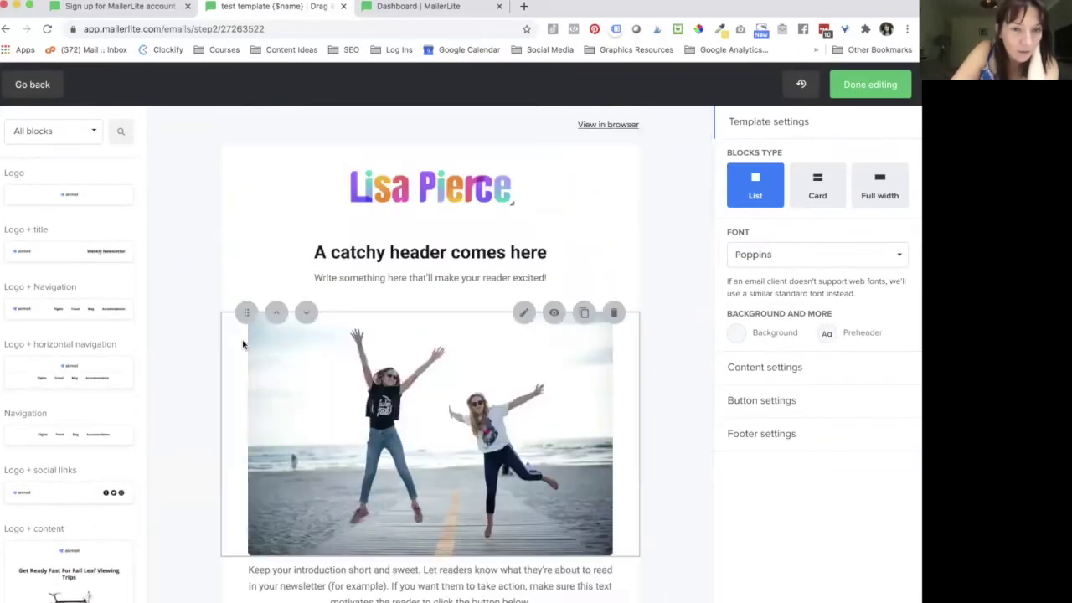
{"action": "scroll", "coordinate": [129, 433], "scroll_direction": "down", "scroll_amount": 1}
{"action": "scroll", "coordinate": [130, 434], "scroll_direction": "down", "scroll_amount": 3}
{"action": "scroll", "coordinate": [73, 309], "scroll_direction": "up", "scroll_amount": 4}
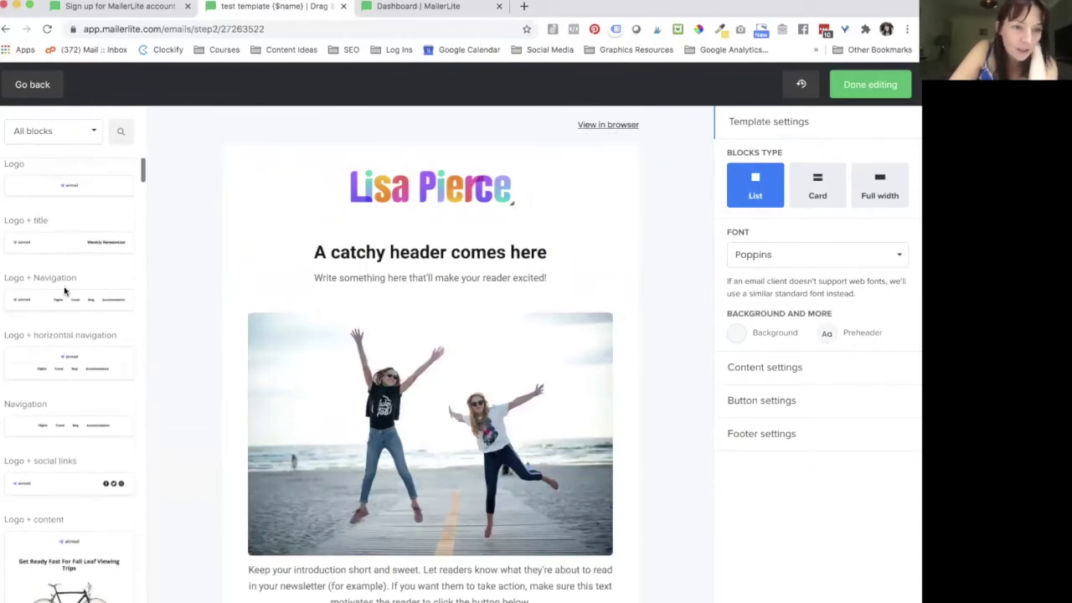
{"action": "left_click_drag", "start_coordinate": [139, 326], "coordinate": [418, 238]}
{"action": "left_click_drag", "start_coordinate": [419, 182], "coordinate": [418, 182]}
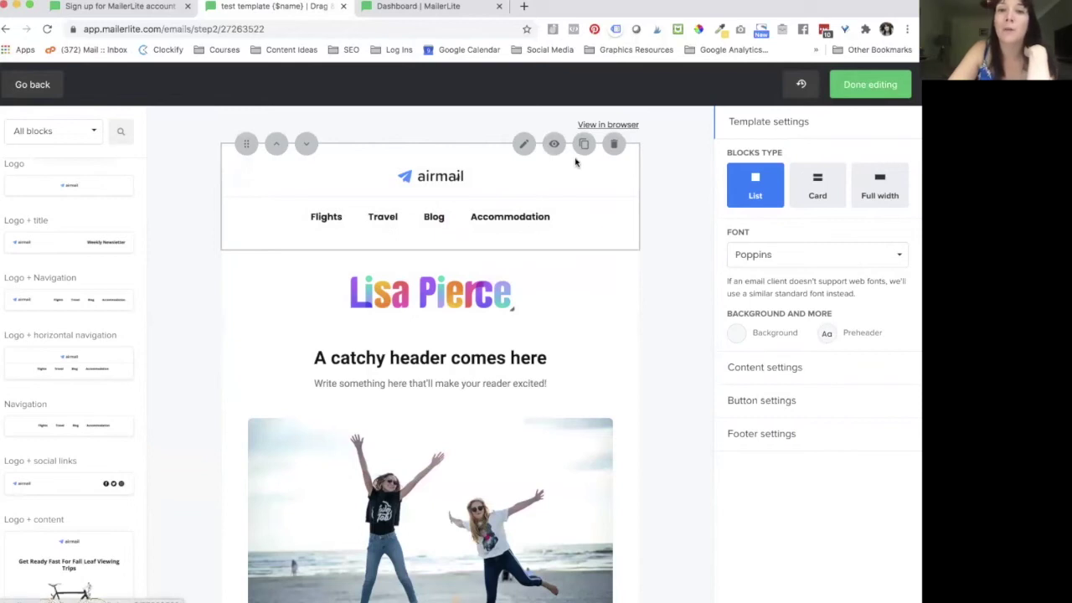
{"action": "left_click", "coordinate": [614, 145]}
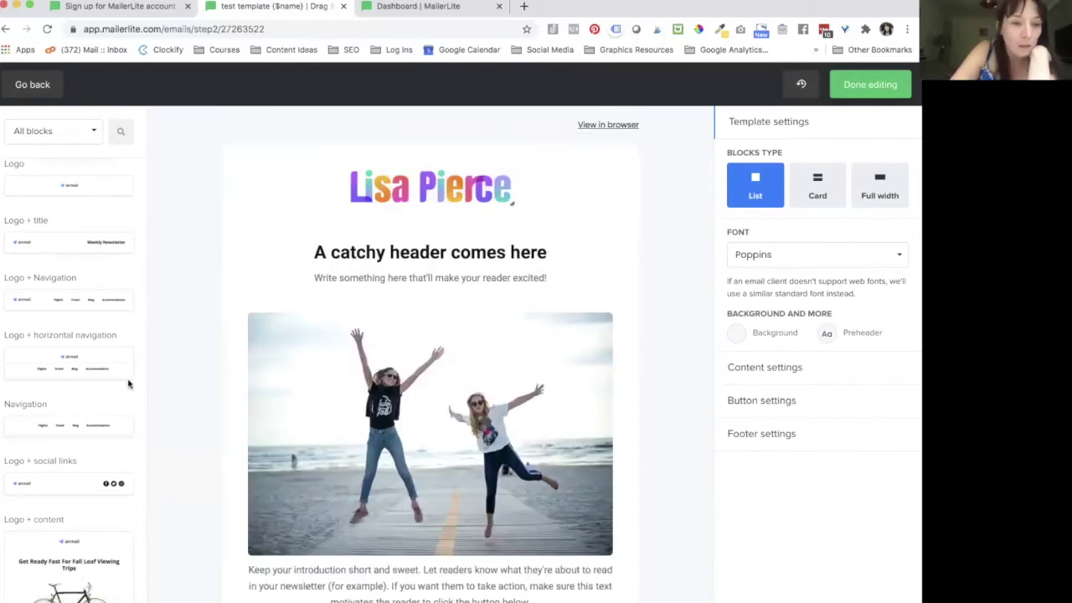
{"action": "scroll", "coordinate": [111, 393], "scroll_direction": "down", "scroll_amount": 3}
{"action": "scroll", "coordinate": [66, 447], "scroll_direction": "down", "scroll_amount": 2}
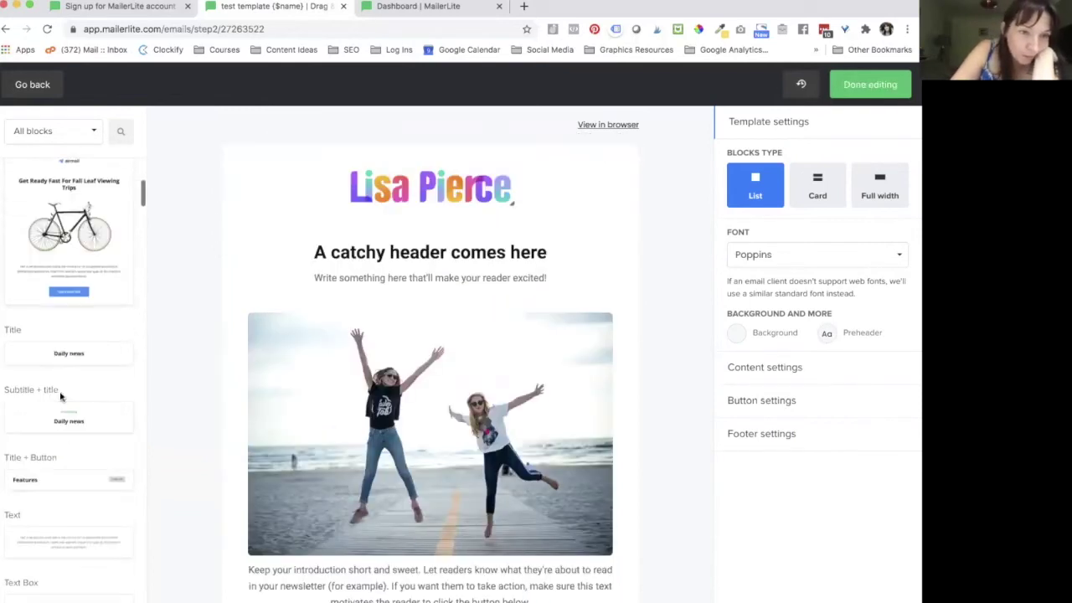
{"action": "scroll", "coordinate": [62, 264], "scroll_direction": "up", "scroll_amount": 1}
{"action": "scroll", "coordinate": [244, 376], "scroll_direction": "down", "scroll_amount": 1}
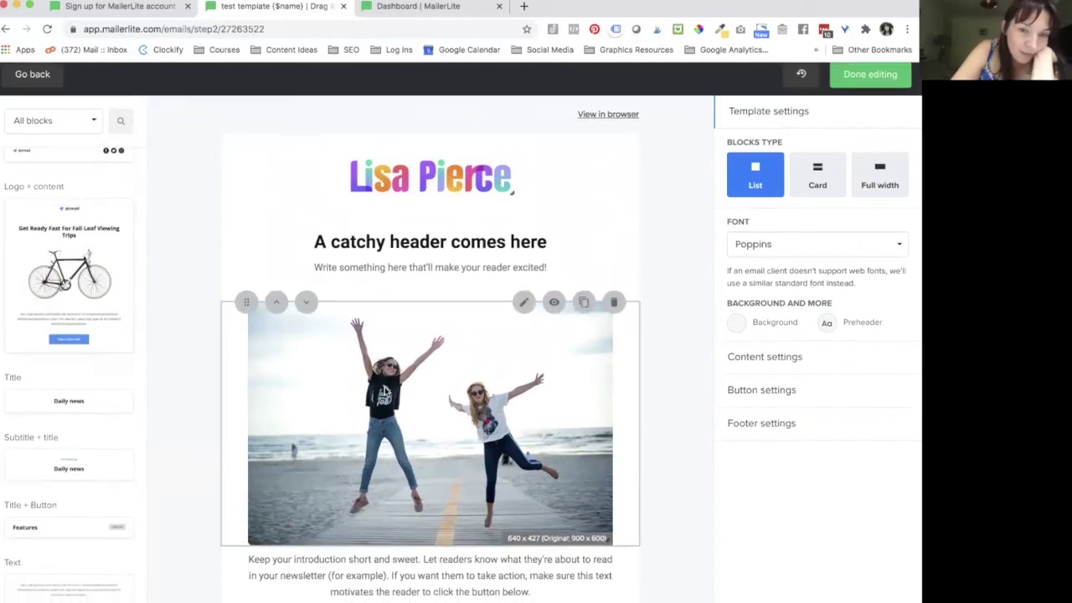
{"action": "scroll", "coordinate": [245, 376], "scroll_direction": "up", "scroll_amount": 1}
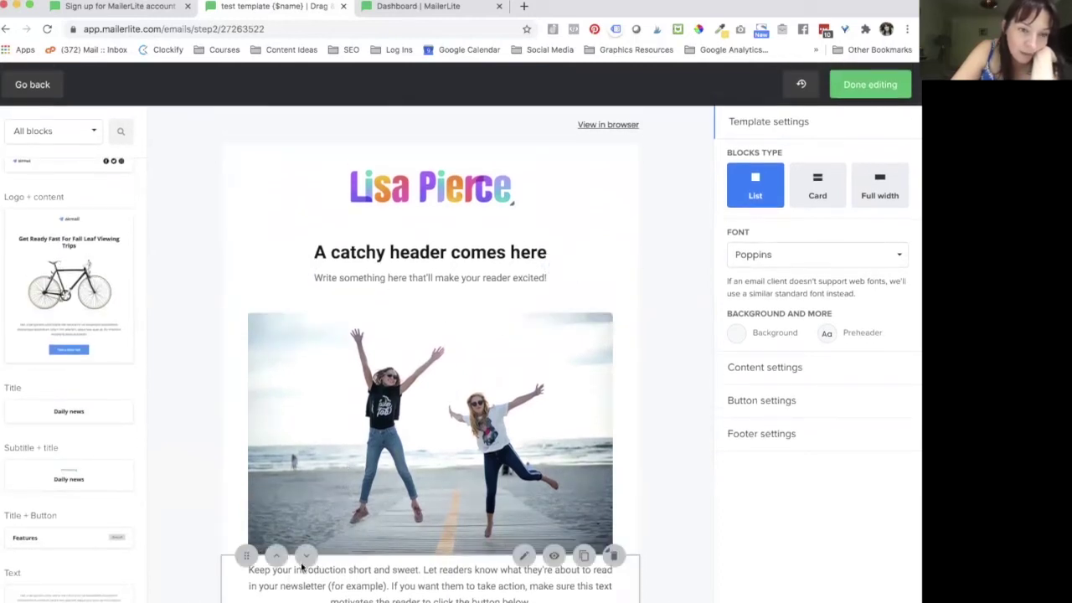
{"action": "scroll", "coordinate": [61, 481], "scroll_direction": "down", "scroll_amount": 2}
{"action": "scroll", "coordinate": [61, 481], "scroll_direction": "down", "scroll_amount": 1}
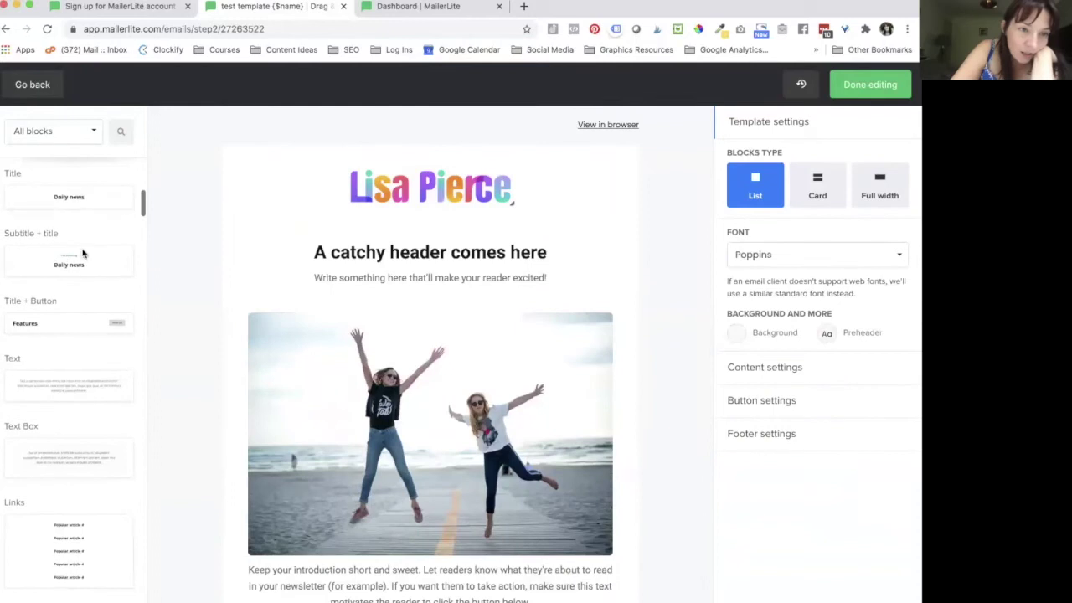
{"action": "scroll", "coordinate": [71, 444], "scroll_direction": "down", "scroll_amount": 3}
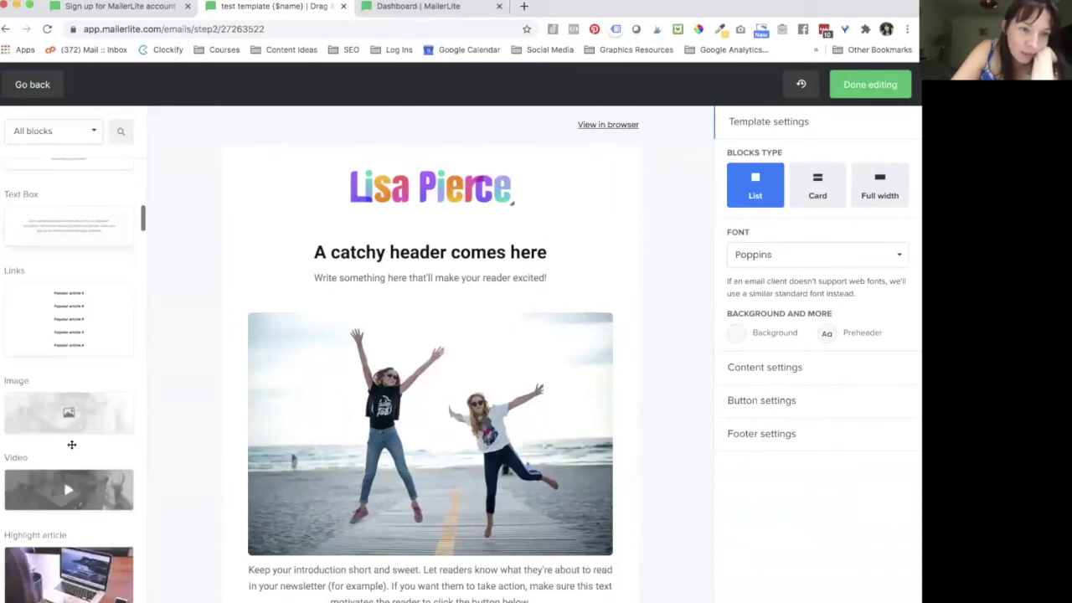
{"action": "scroll", "coordinate": [92, 268], "scroll_direction": "up", "scroll_amount": 1}
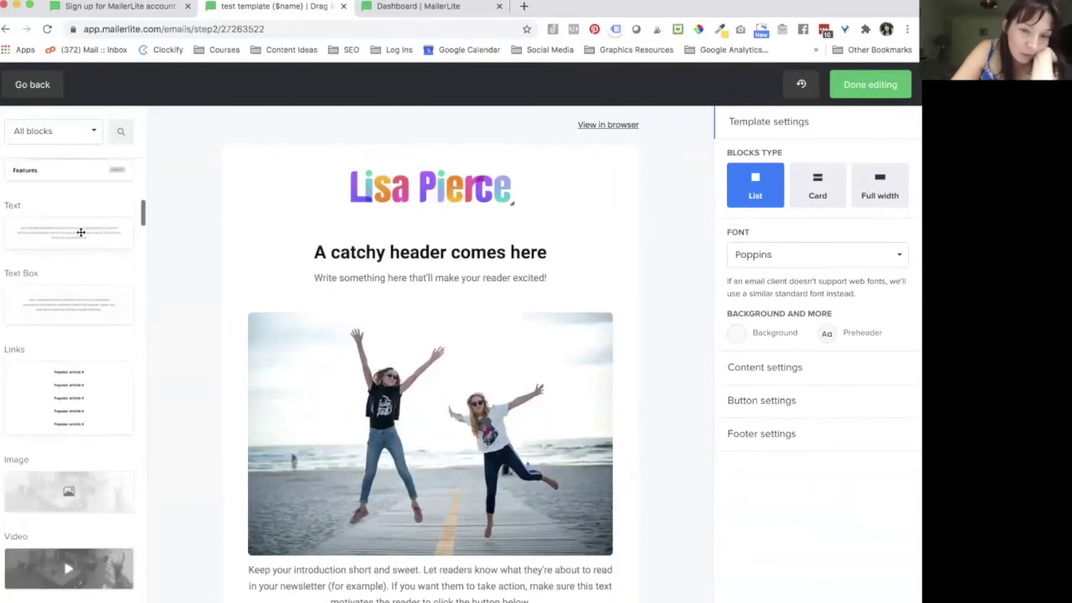
{"action": "scroll", "coordinate": [239, 354], "scroll_direction": "down", "scroll_amount": 5}
{"action": "left_click_drag", "start_coordinate": [72, 232], "coordinate": [408, 284]}
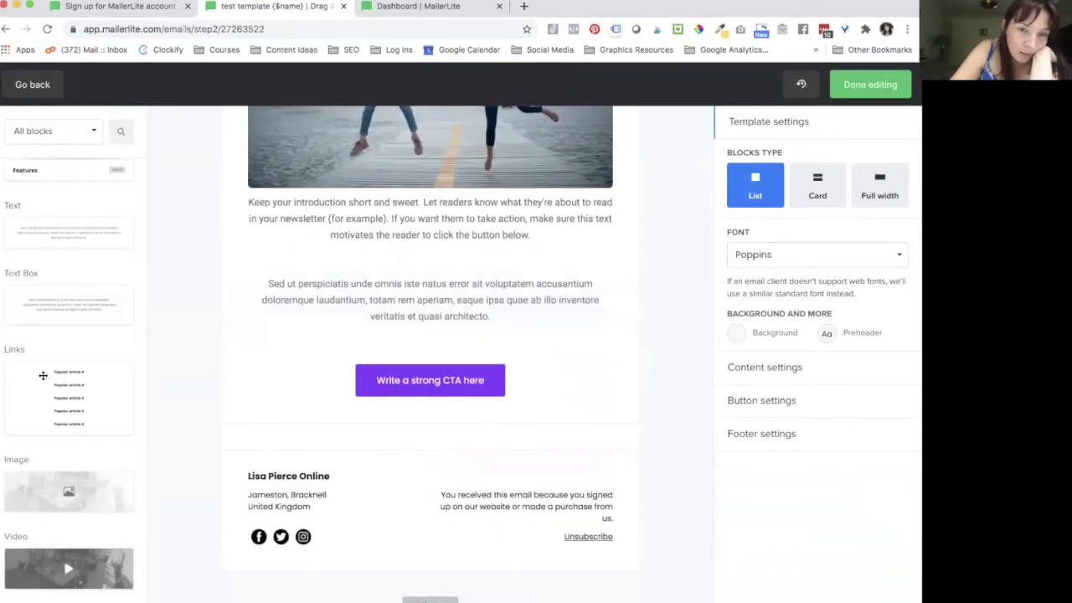
{"action": "scroll", "coordinate": [47, 384], "scroll_direction": "down", "scroll_amount": 2}
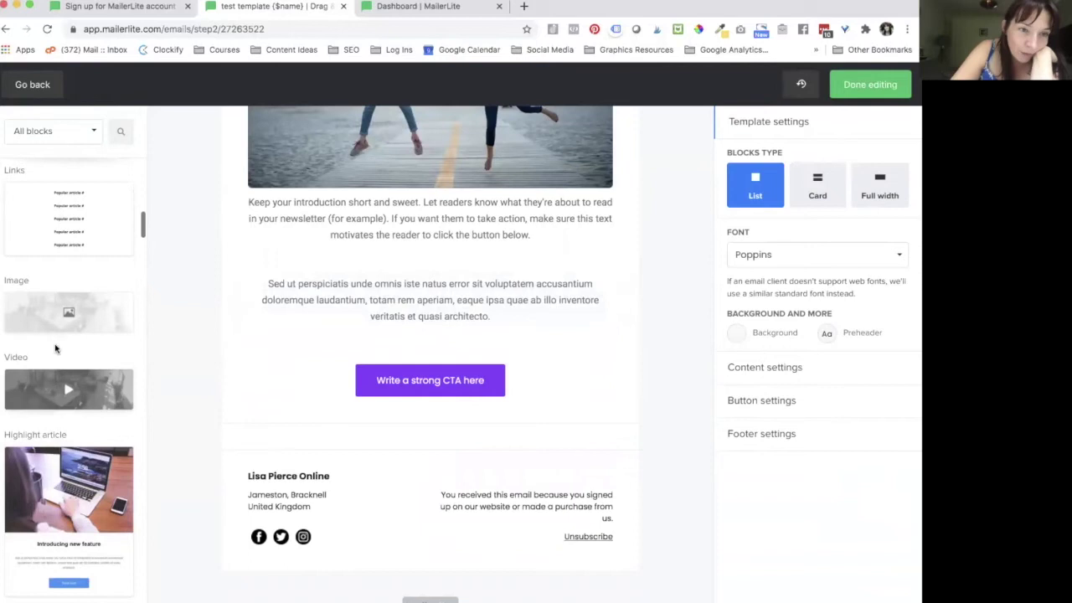
{"action": "scroll", "coordinate": [67, 233], "scroll_direction": "down", "scroll_amount": 2}
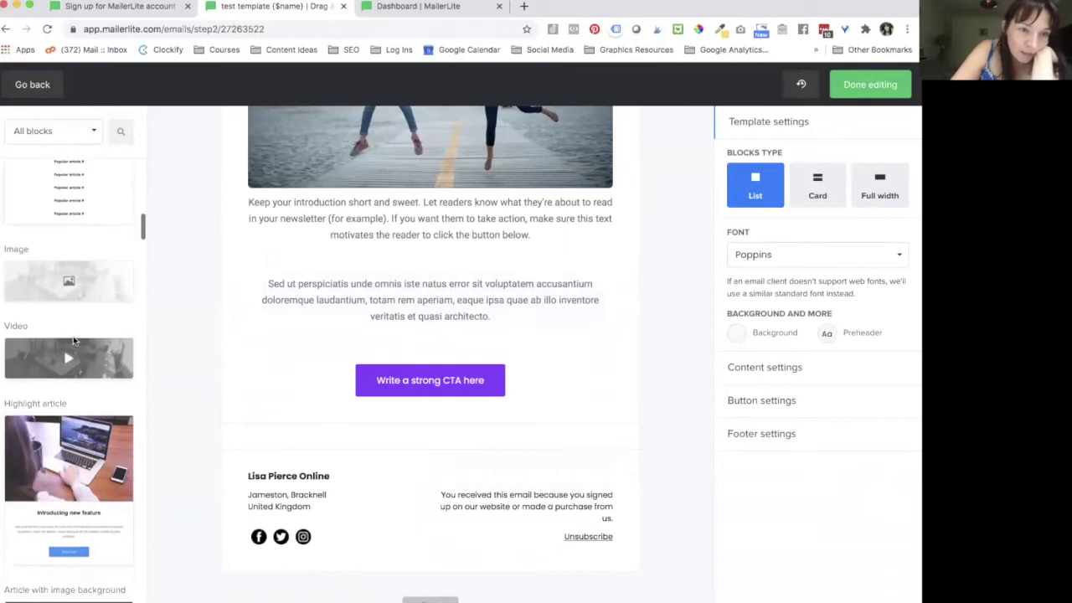
{"action": "scroll", "coordinate": [82, 224], "scroll_direction": "up", "scroll_amount": 1}
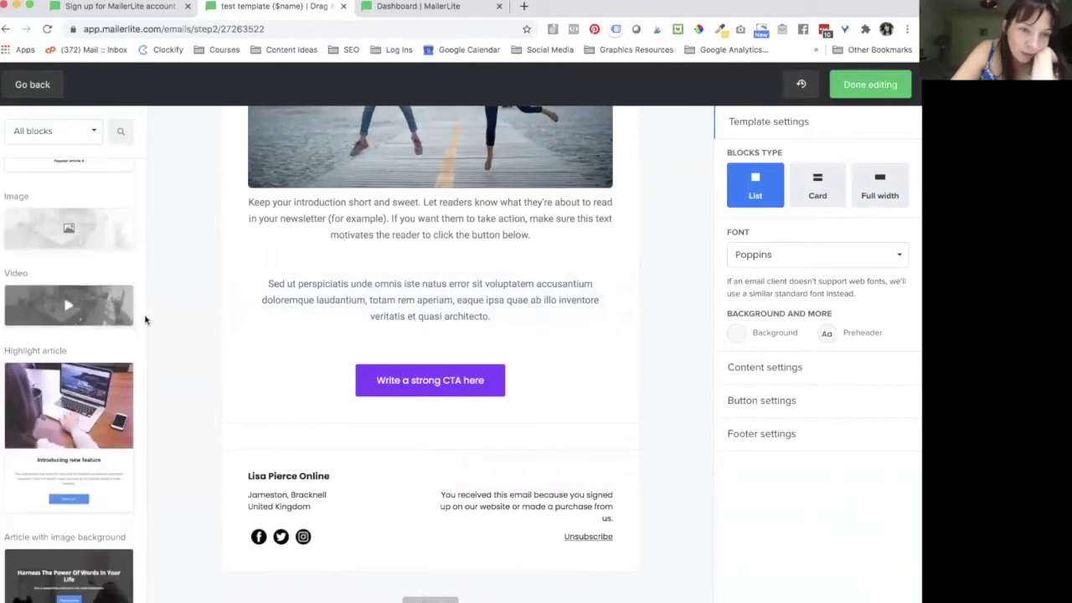
{"action": "scroll", "coordinate": [153, 382], "scroll_direction": "down", "scroll_amount": 1}
{"action": "scroll", "coordinate": [69, 380], "scroll_direction": "down", "scroll_amount": 2}
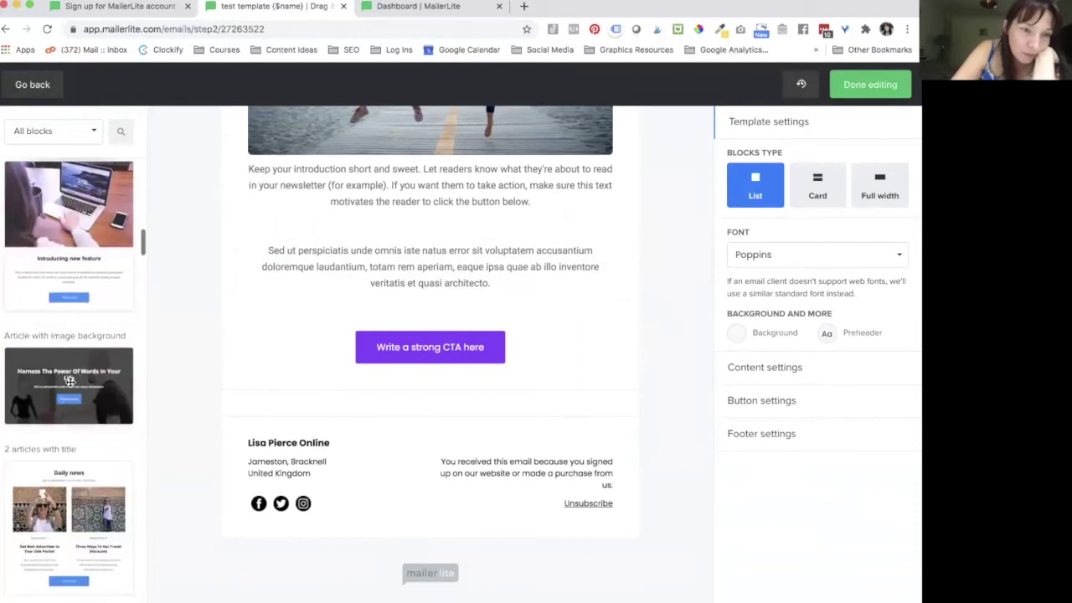
{"action": "scroll", "coordinate": [69, 381], "scroll_direction": "down", "scroll_amount": 2}
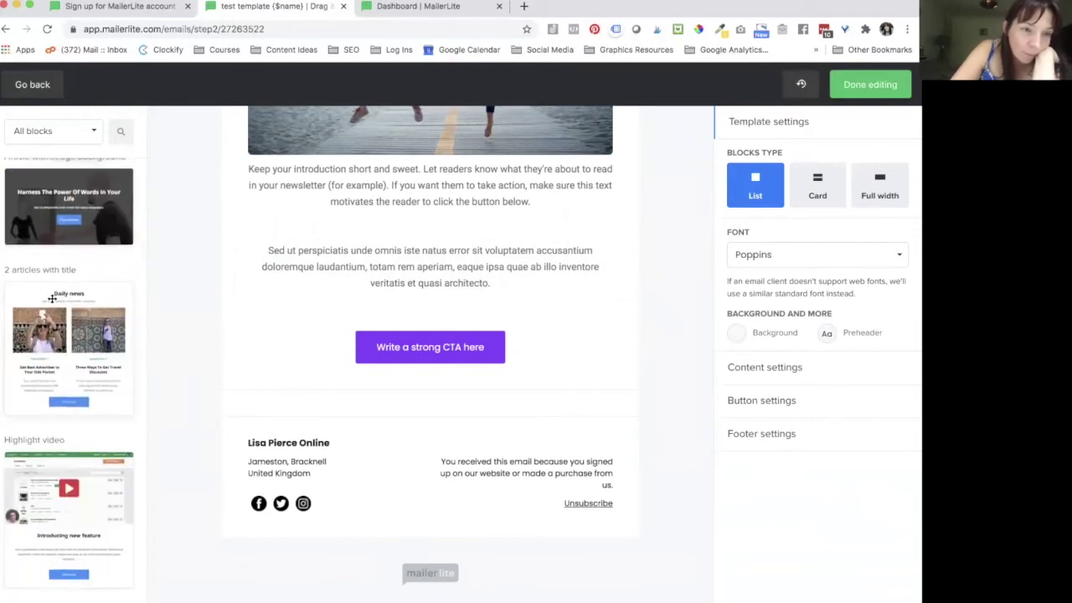
Step: Drop the '2 articles with title' Daily news section above the CTA and make its View more button purple
{"action": "left_click_drag", "start_coordinate": [36, 295], "coordinate": [379, 316]}
{"action": "scroll", "coordinate": [359, 440], "scroll_direction": "down", "scroll_amount": 3}
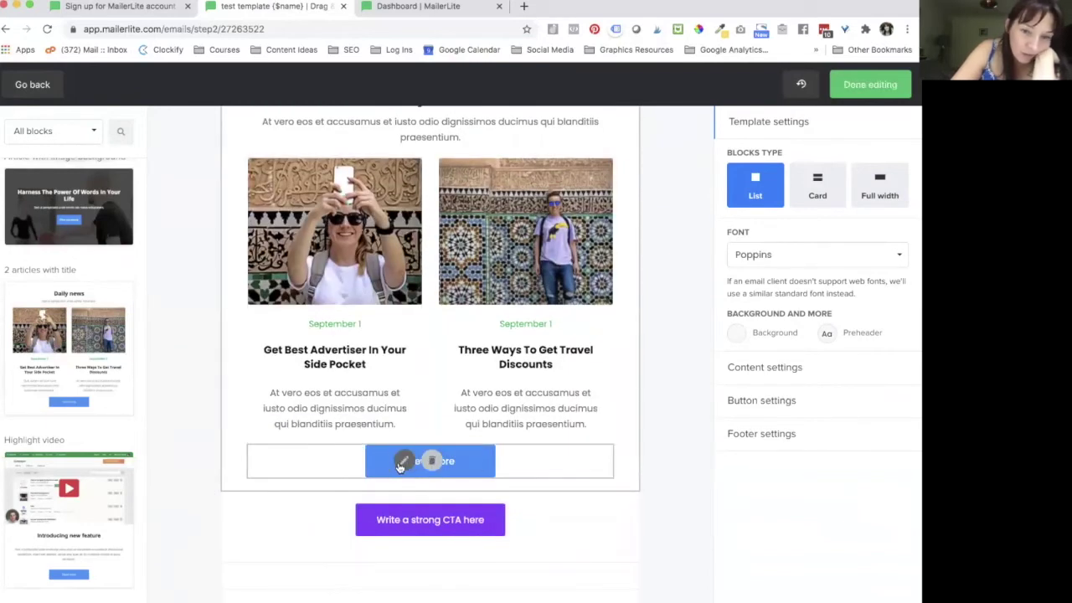
{"action": "left_click", "coordinate": [478, 461]}
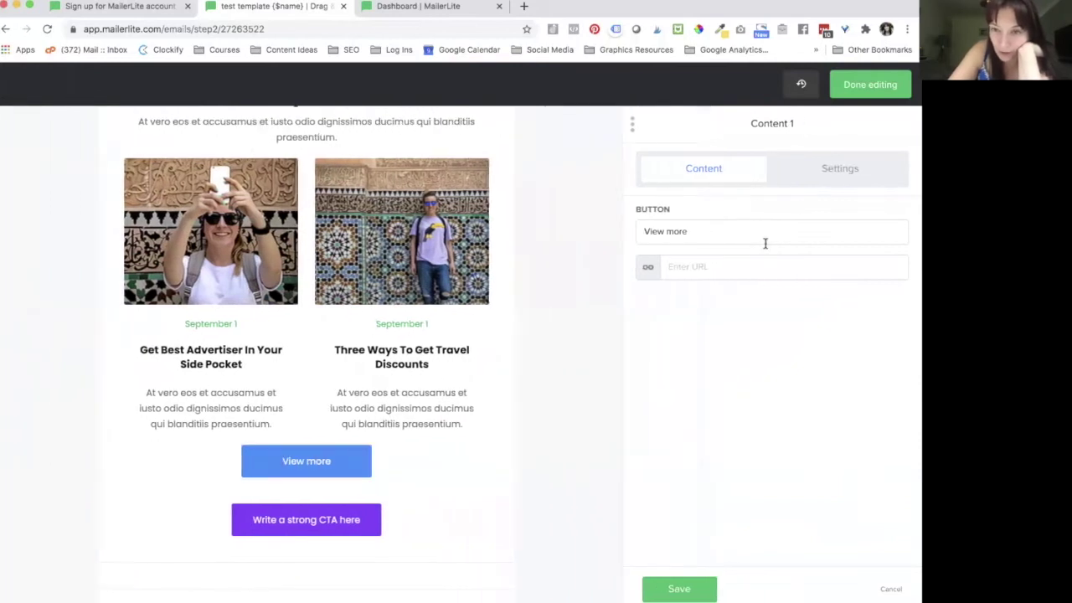
{"action": "left_click", "coordinate": [845, 174]}
{"action": "left_click", "coordinate": [646, 330]}
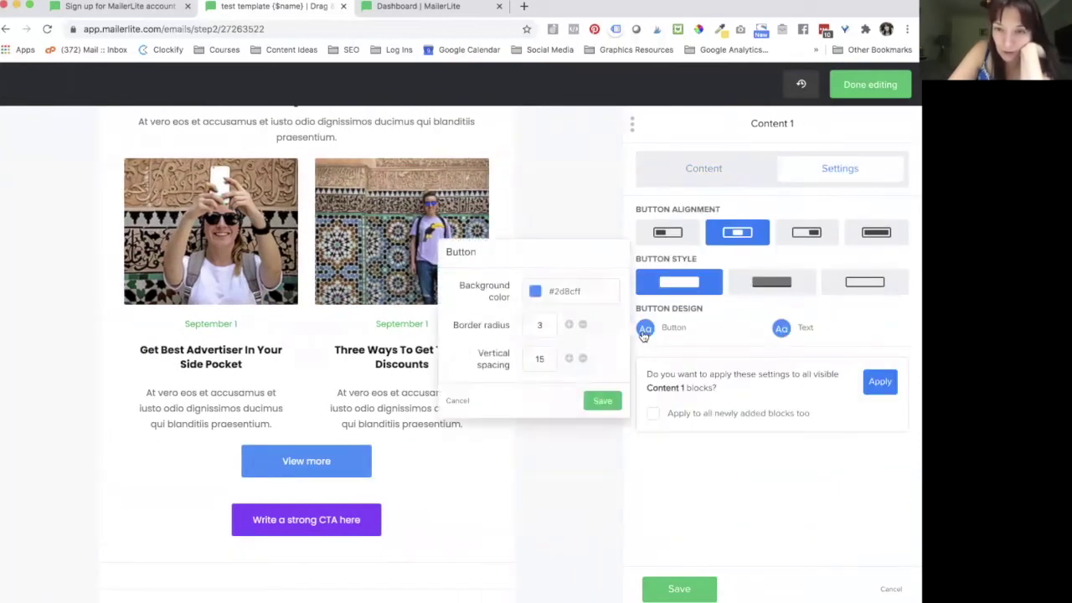
{"action": "left_click", "coordinate": [534, 292]}
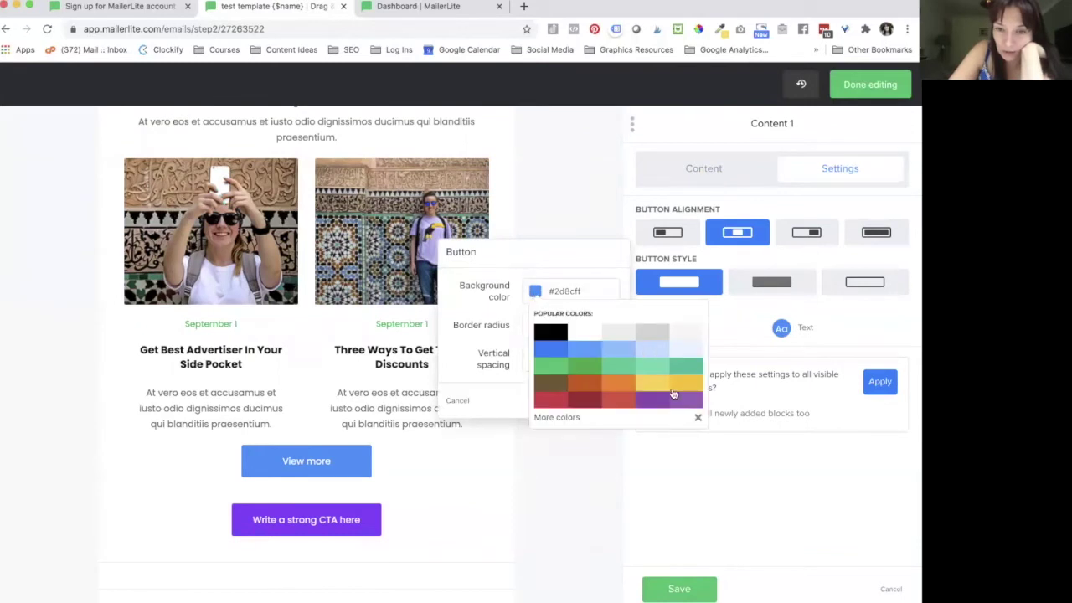
{"action": "left_click", "coordinate": [676, 405]}
{"action": "left_click", "coordinate": [579, 475]}
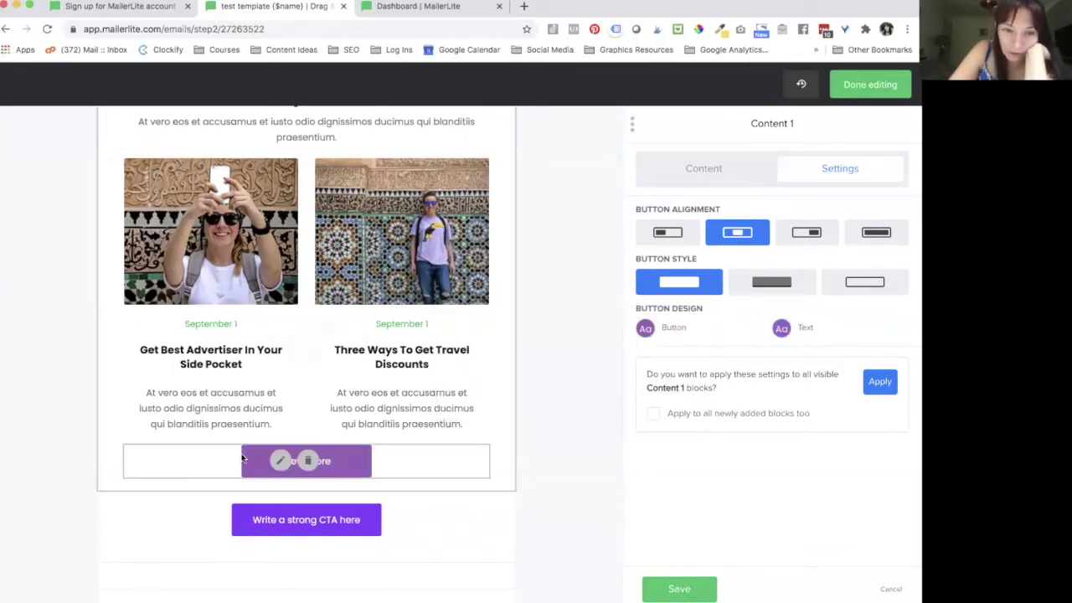
{"action": "scroll", "coordinate": [134, 176], "scroll_direction": "up", "scroll_amount": 10}
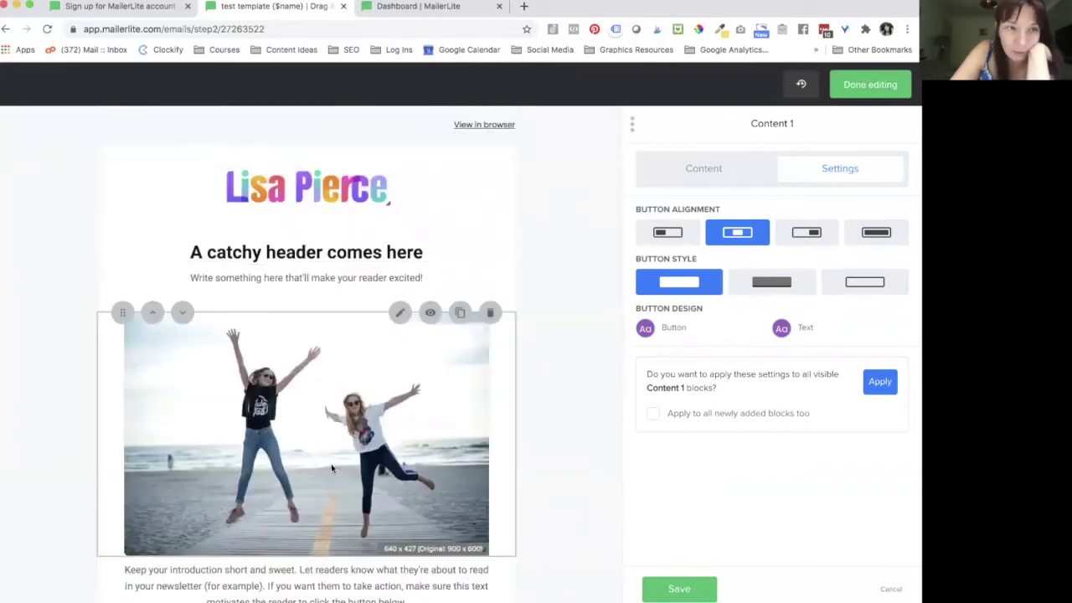
{"action": "scroll", "coordinate": [332, 469], "scroll_direction": "down", "scroll_amount": 10}
{"action": "scroll", "coordinate": [332, 469], "scroll_direction": "down", "scroll_amount": 2}
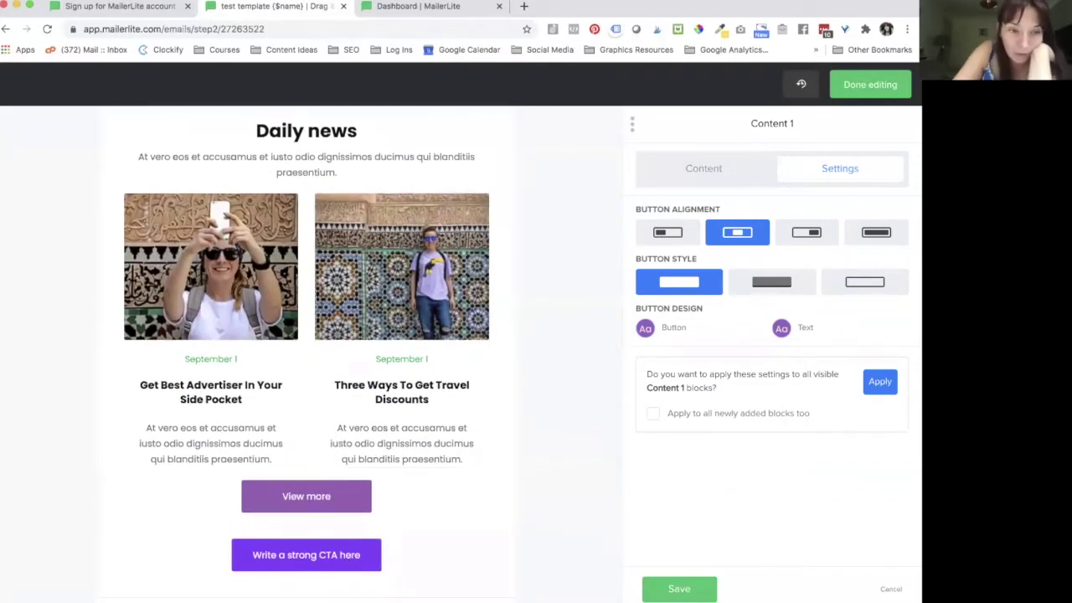
{"action": "left_click", "coordinate": [679, 589]}
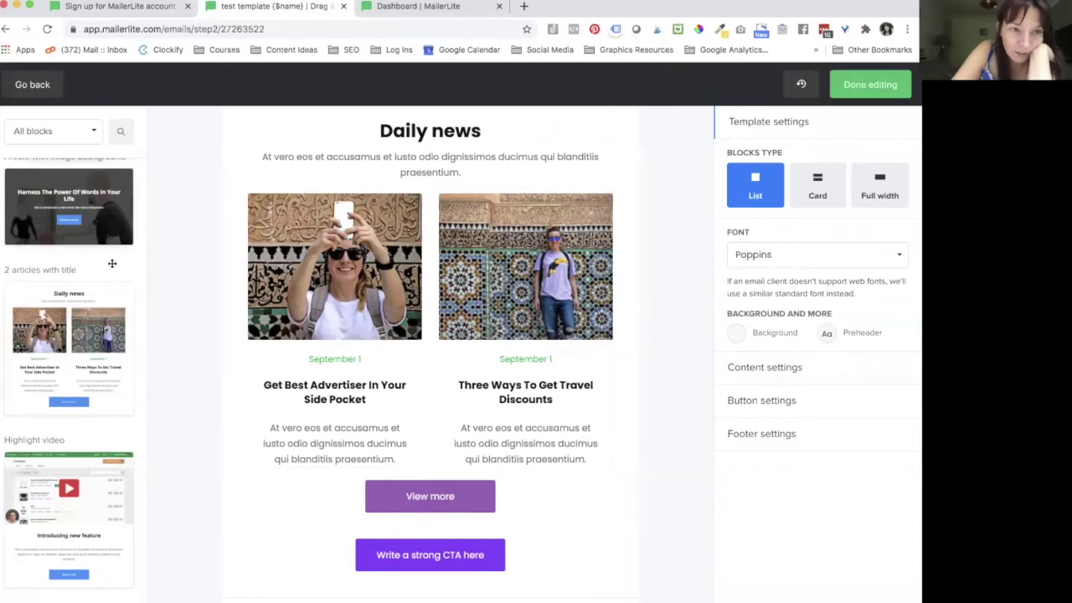
Step: Delete the Daily news two-article block and the beach photo of the two jumping girls
{"action": "scroll", "coordinate": [93, 451], "scroll_direction": "down", "scroll_amount": 3}
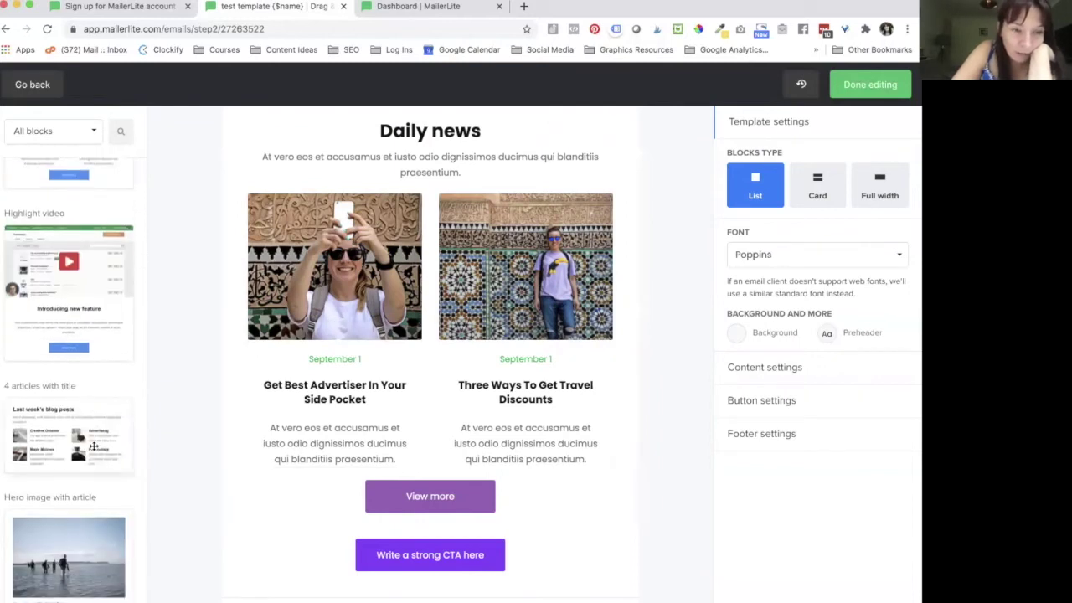
{"action": "scroll", "coordinate": [93, 448], "scroll_direction": "down", "scroll_amount": 4}
{"action": "scroll", "coordinate": [93, 448], "scroll_direction": "down", "scroll_amount": 5}
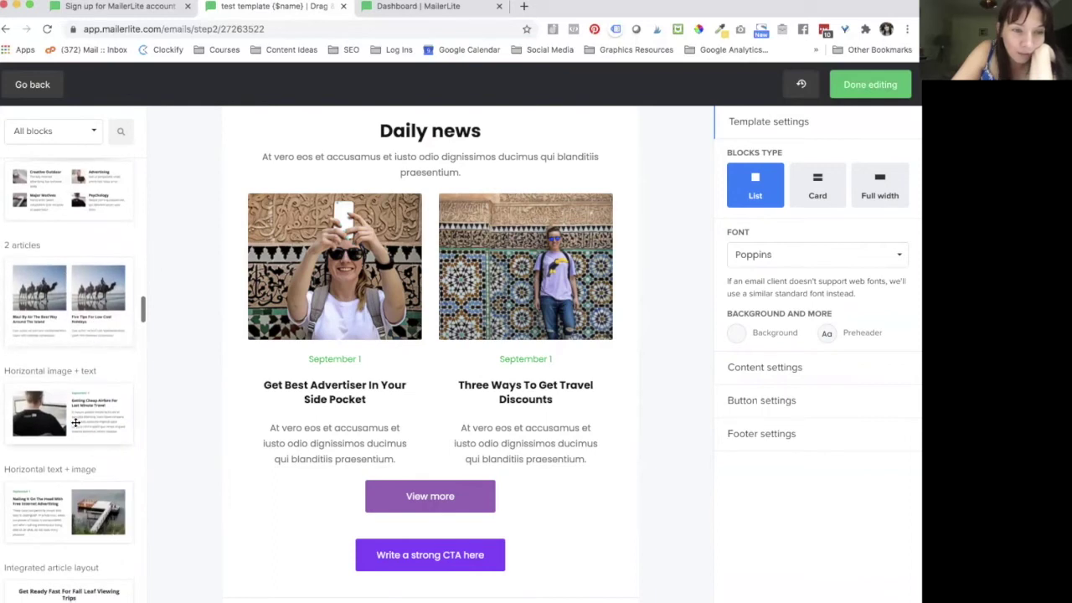
{"action": "scroll", "coordinate": [75, 418], "scroll_direction": "down", "scroll_amount": 2}
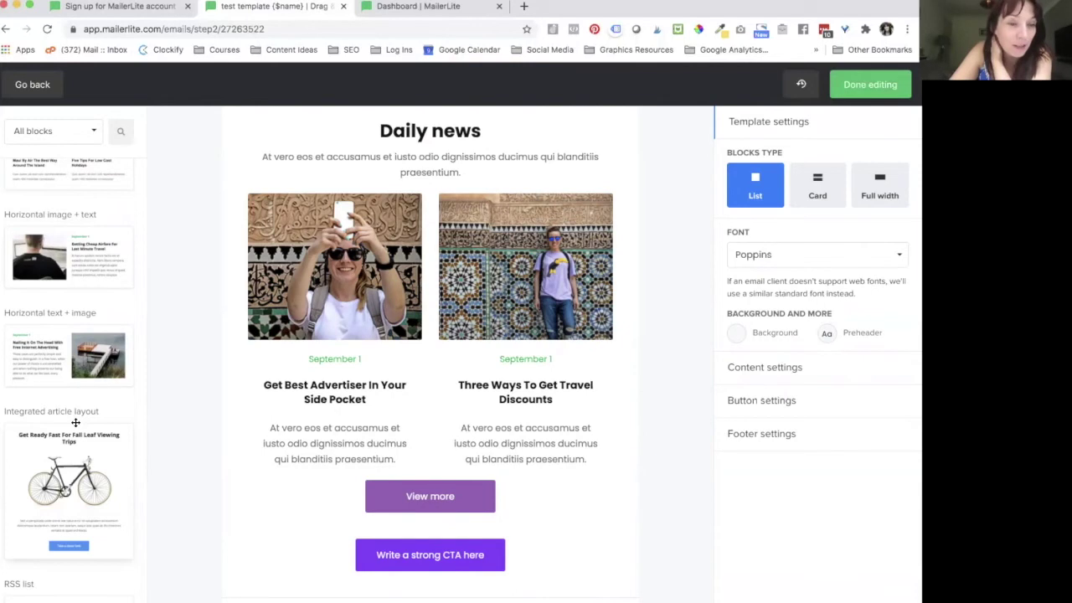
{"action": "scroll", "coordinate": [75, 422], "scroll_direction": "down", "scroll_amount": 1}
{"action": "scroll", "coordinate": [431, 238], "scroll_direction": "up", "scroll_amount": 1}
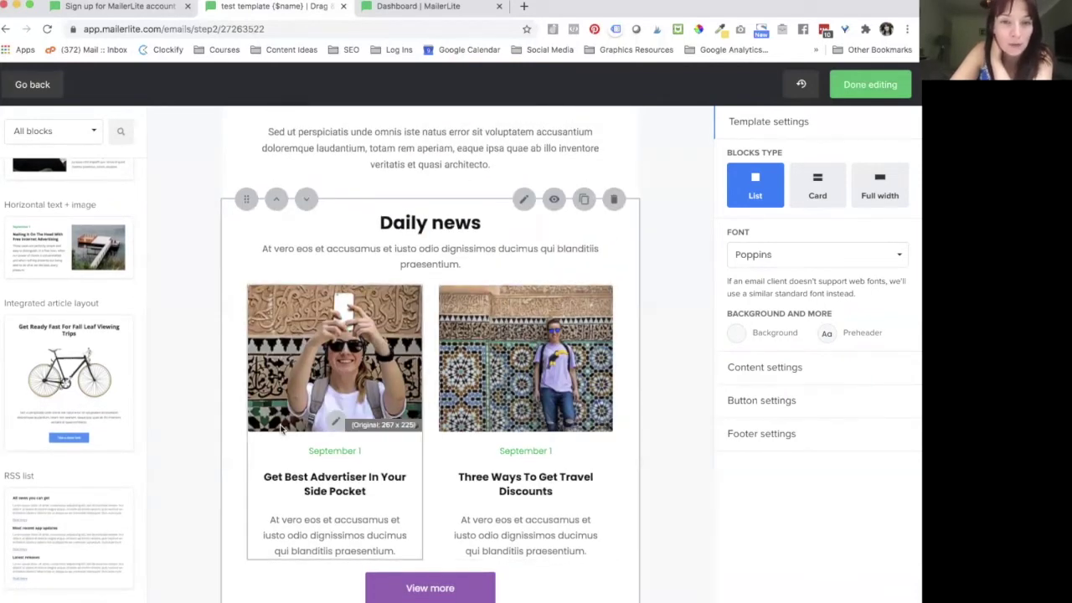
{"action": "left_click", "coordinate": [613, 199]}
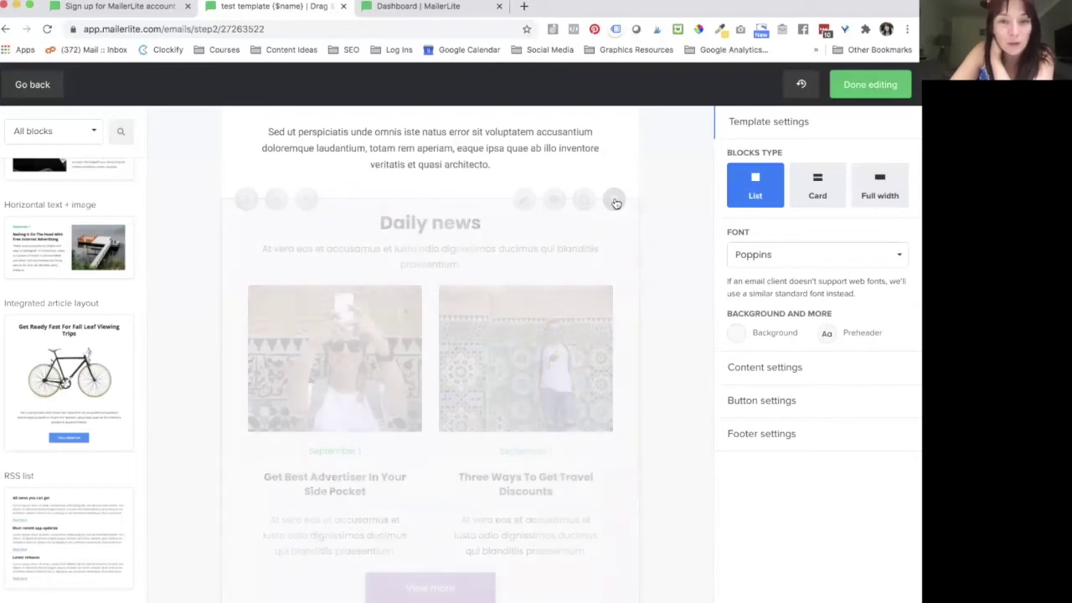
{"action": "scroll", "coordinate": [566, 245], "scroll_direction": "up", "scroll_amount": 3}
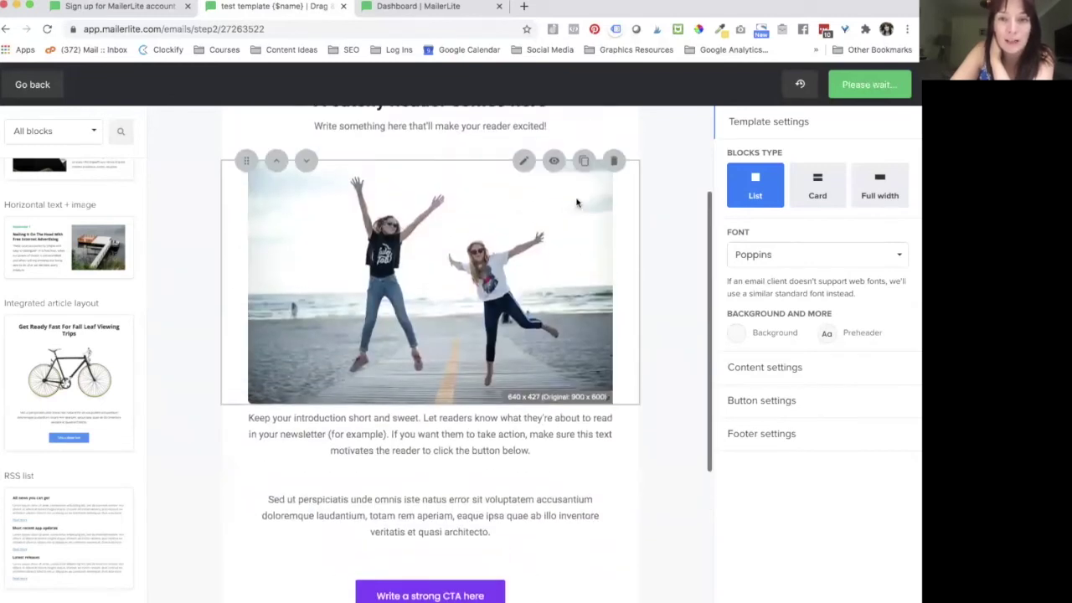
{"action": "left_click", "coordinate": [614, 158]}
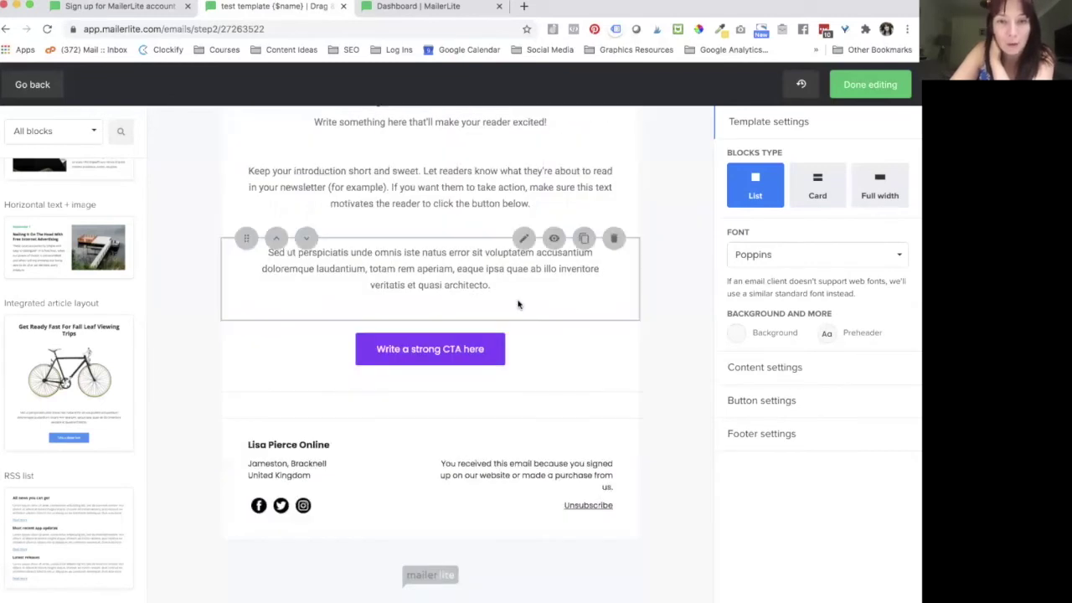
{"action": "scroll", "coordinate": [519, 333], "scroll_direction": "up", "scroll_amount": 2}
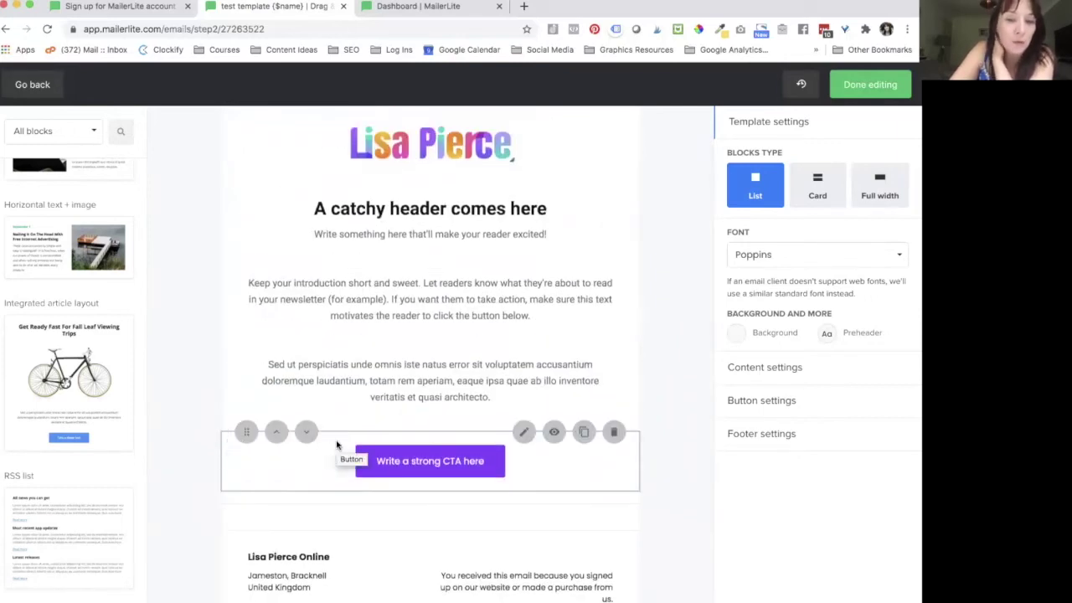
{"action": "scroll", "coordinate": [96, 470], "scroll_direction": "down", "scroll_amount": 5}
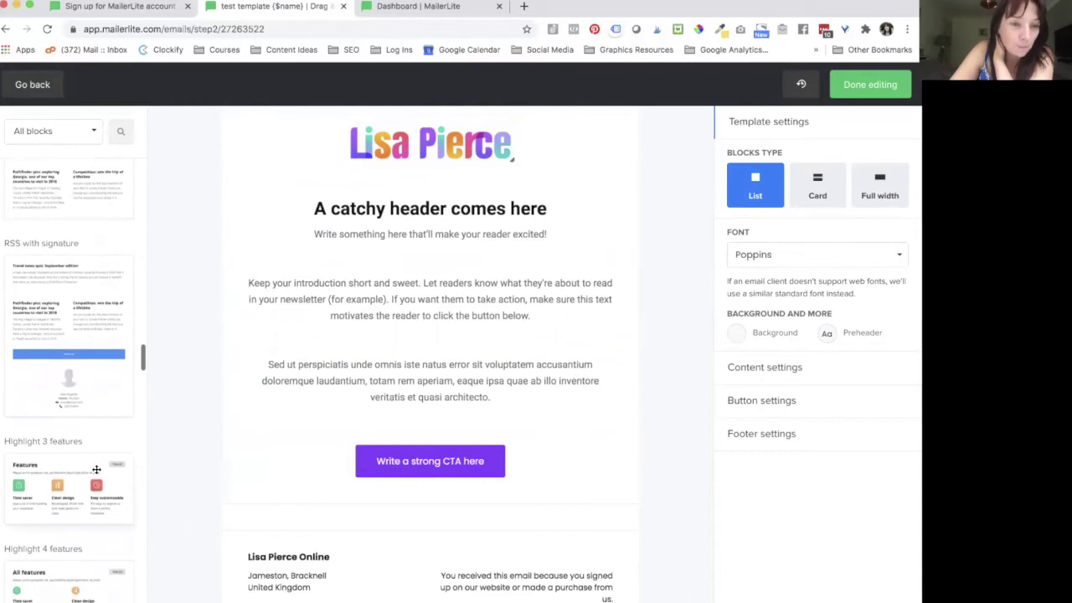
{"action": "scroll", "coordinate": [81, 289], "scroll_direction": "up", "scroll_amount": 2}
{"action": "scroll", "coordinate": [77, 377], "scroll_direction": "down", "scroll_amount": 5}
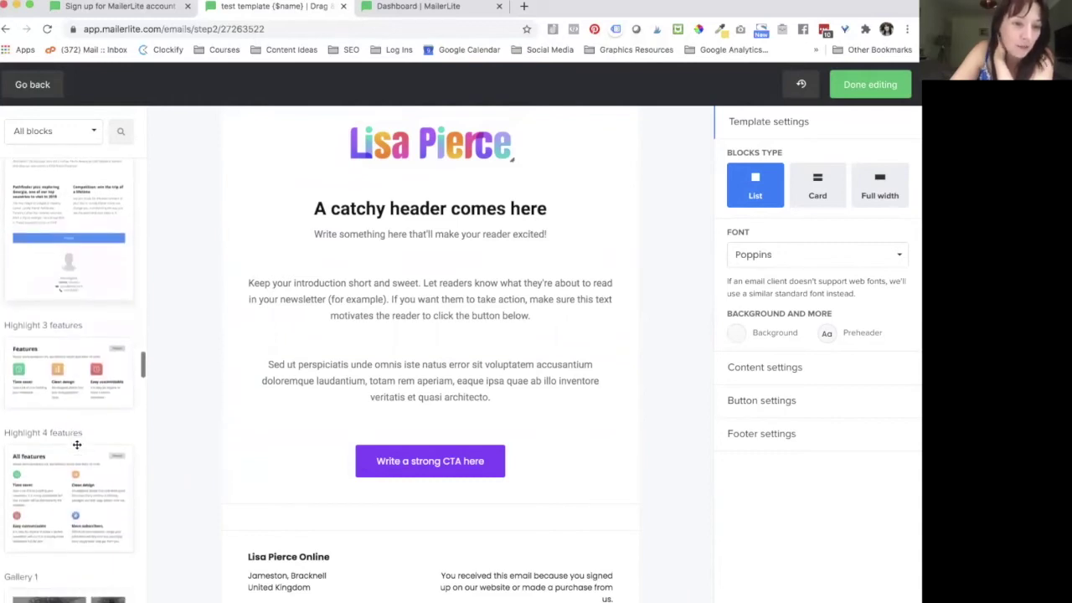
{"action": "scroll", "coordinate": [77, 444], "scroll_direction": "down", "scroll_amount": 1}
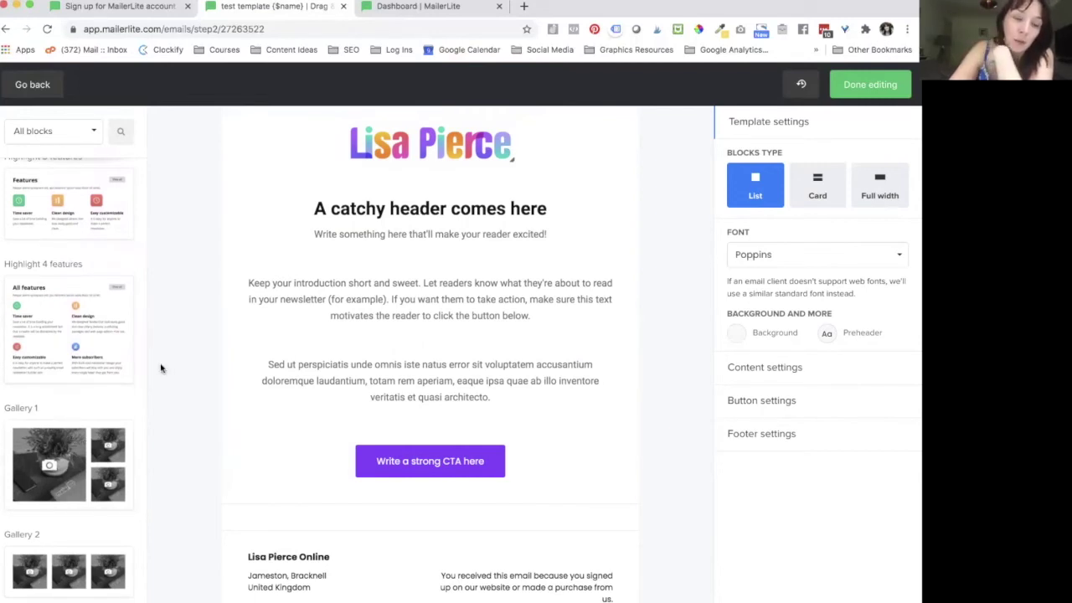
{"action": "scroll", "coordinate": [43, 466], "scroll_direction": "down", "scroll_amount": 4}
{"action": "scroll", "coordinate": [43, 466], "scroll_direction": "down", "scroll_amount": 3}
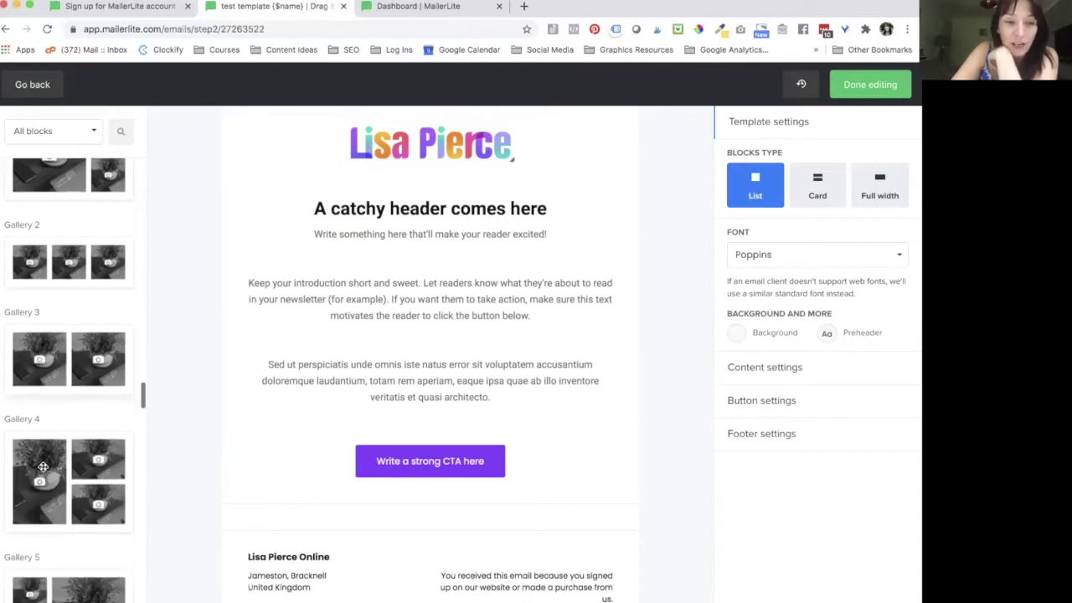
{"action": "scroll", "coordinate": [43, 466], "scroll_direction": "down", "scroll_amount": 4}
{"action": "scroll", "coordinate": [42, 467], "scroll_direction": "down", "scroll_amount": 4}
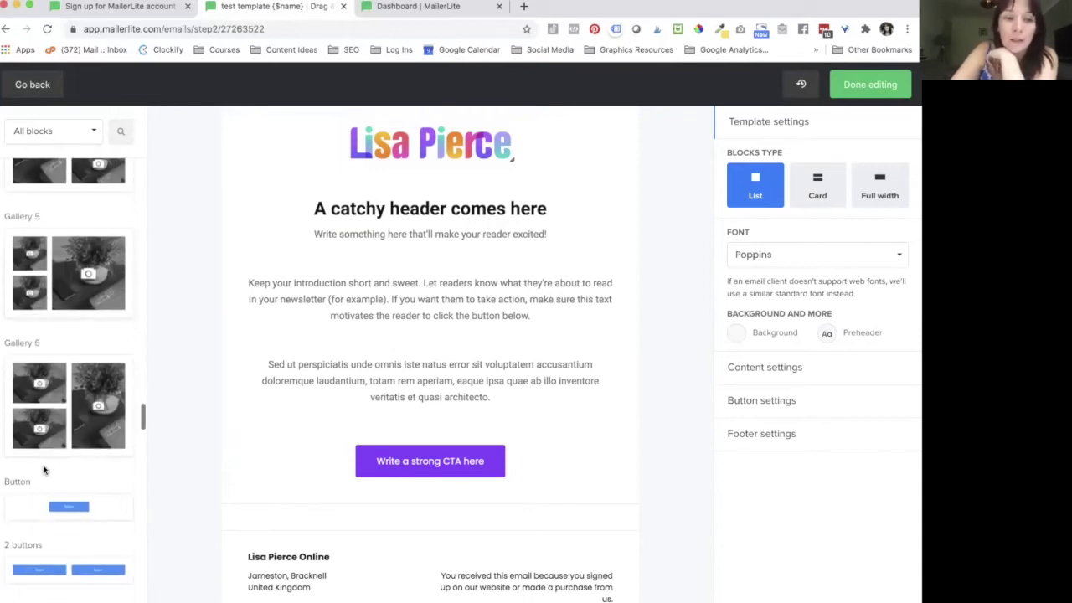
{"action": "scroll", "coordinate": [43, 470], "scroll_direction": "down", "scroll_amount": 4}
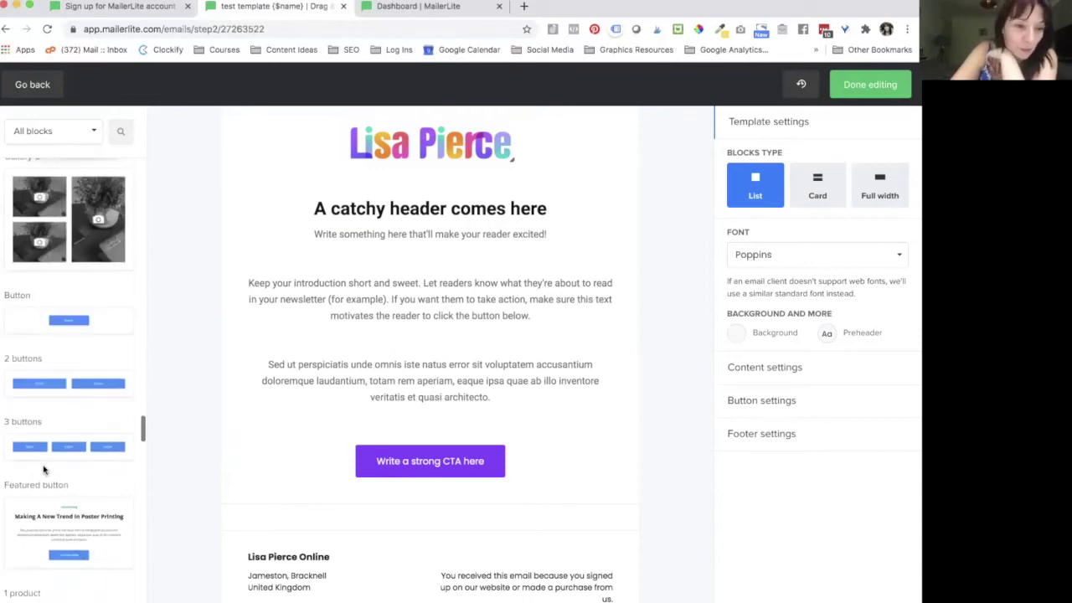
{"action": "scroll", "coordinate": [43, 465], "scroll_direction": "down", "scroll_amount": 3}
{"action": "scroll", "coordinate": [47, 359], "scroll_direction": "up", "scroll_amount": 2}
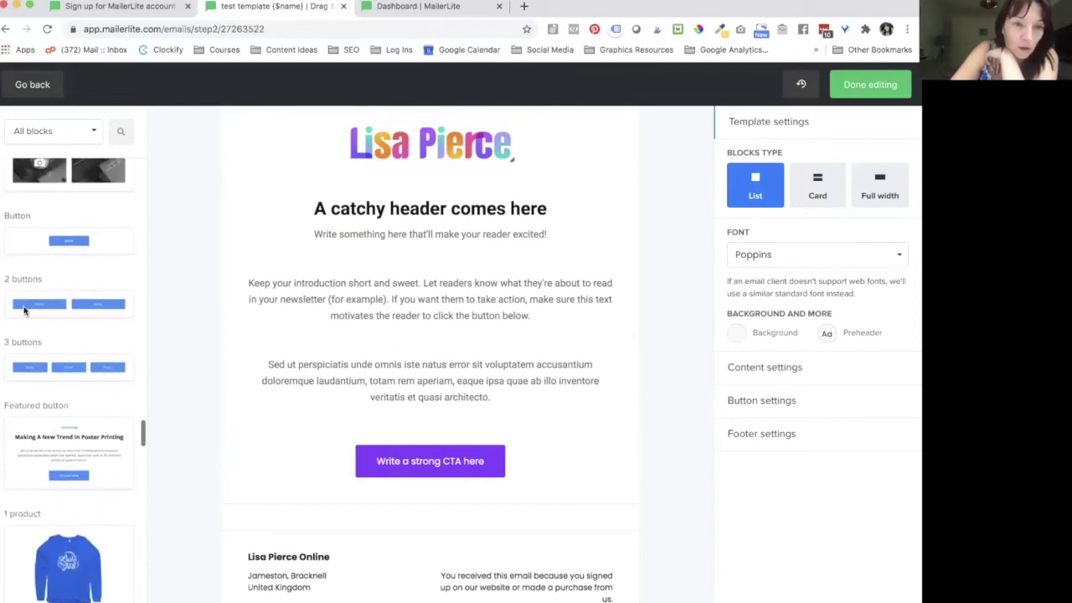
Step: Place a single Button block above the 'Sed ut perspiciatis…' text, removing the extra pair of blue buttons
{"action": "left_click_drag", "start_coordinate": [48, 237], "coordinate": [400, 425]}
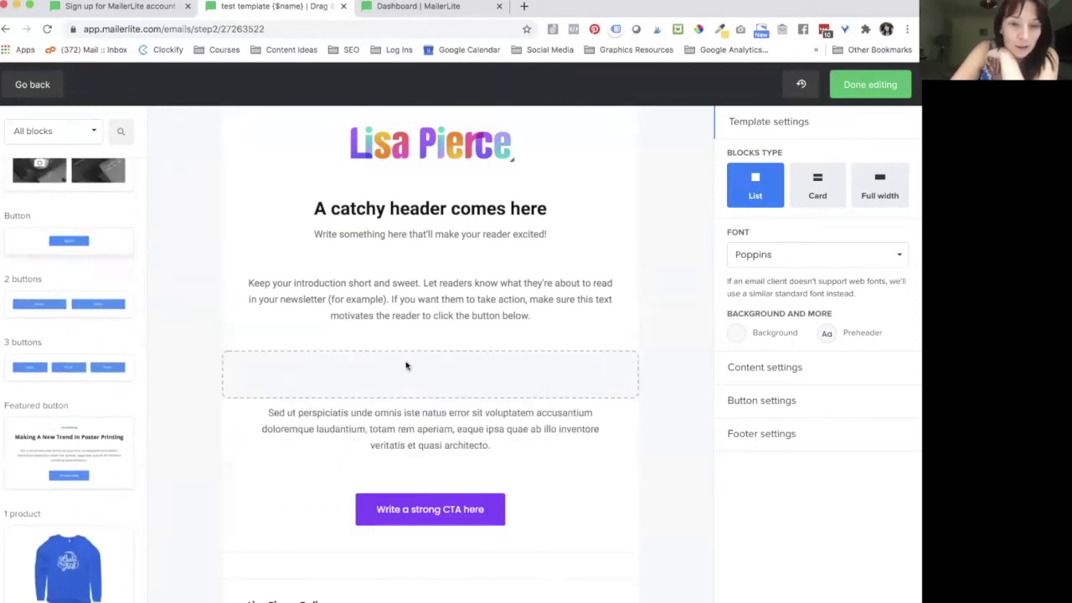
{"action": "left_click_drag", "start_coordinate": [406, 365], "coordinate": [406, 360]}
{"action": "left_click_drag", "start_coordinate": [29, 312], "coordinate": [416, 349]}
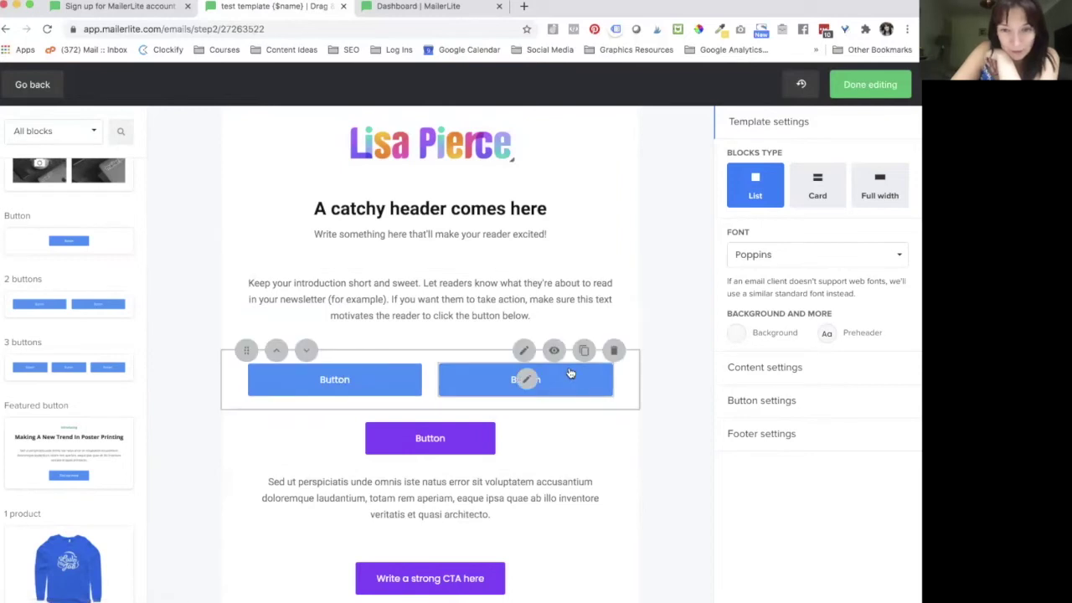
{"action": "left_click", "coordinate": [615, 351]}
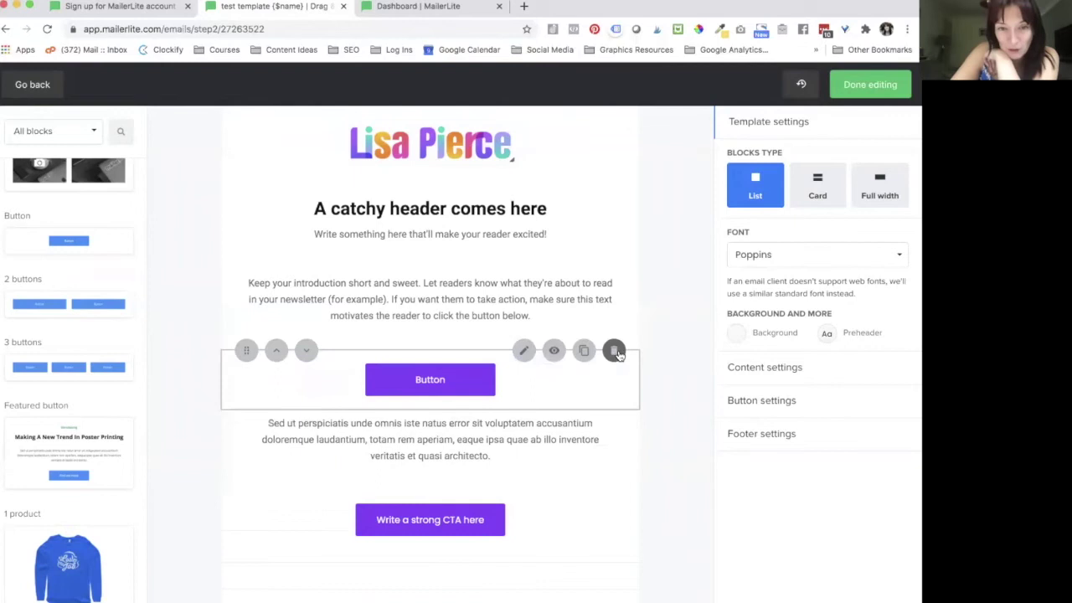
{"action": "scroll", "coordinate": [386, 426], "scroll_direction": "down", "scroll_amount": 2}
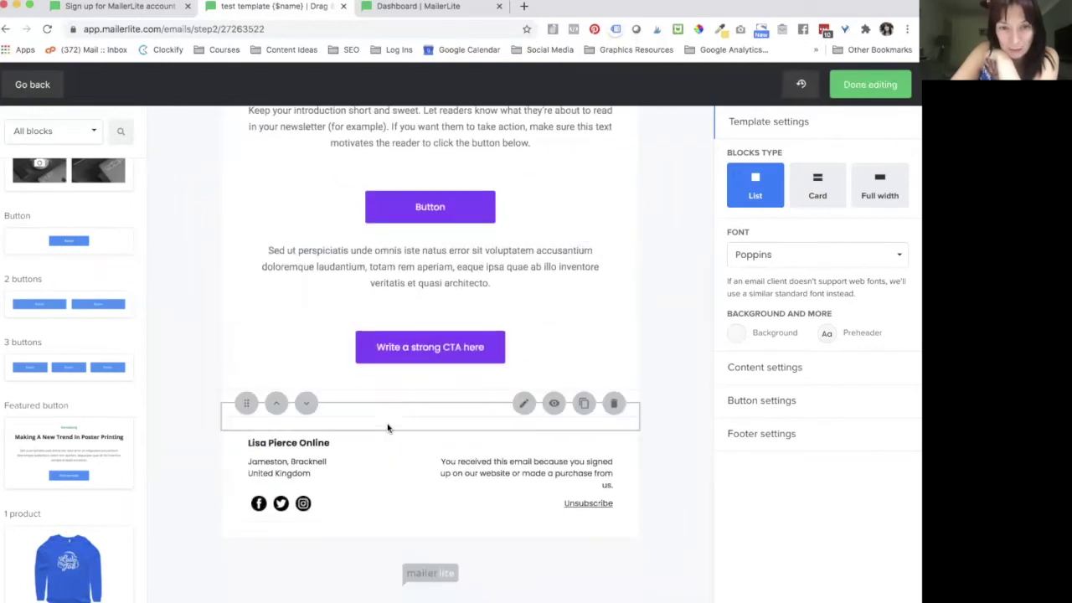
{"action": "scroll", "coordinate": [388, 426], "scroll_direction": "up", "scroll_amount": 3}
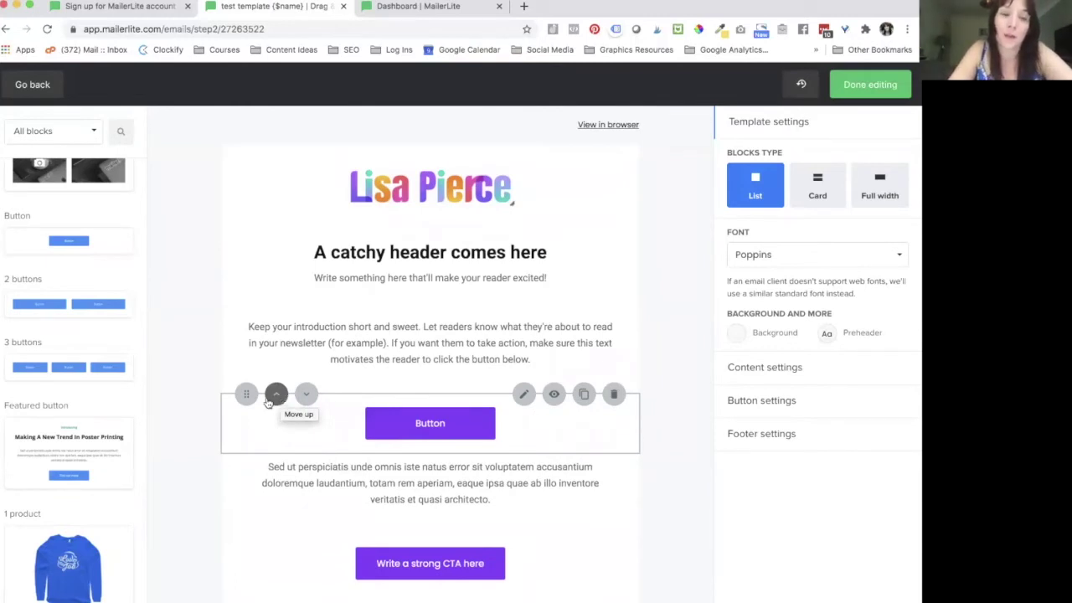
{"action": "scroll", "coordinate": [115, 475], "scroll_direction": "down", "scroll_amount": 3}
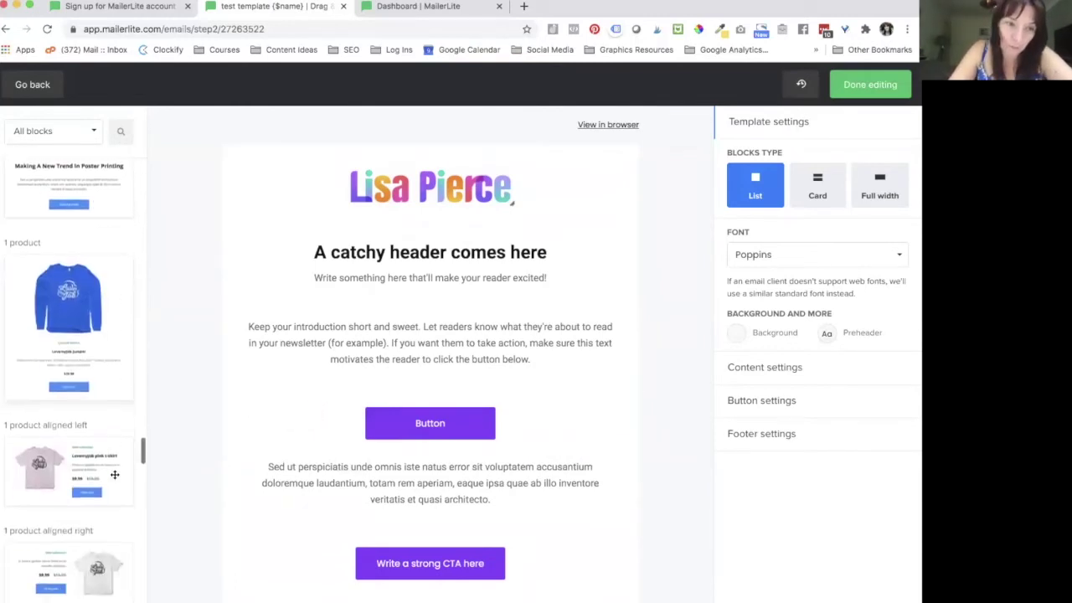
{"action": "scroll", "coordinate": [115, 474], "scroll_direction": "down", "scroll_amount": 1}
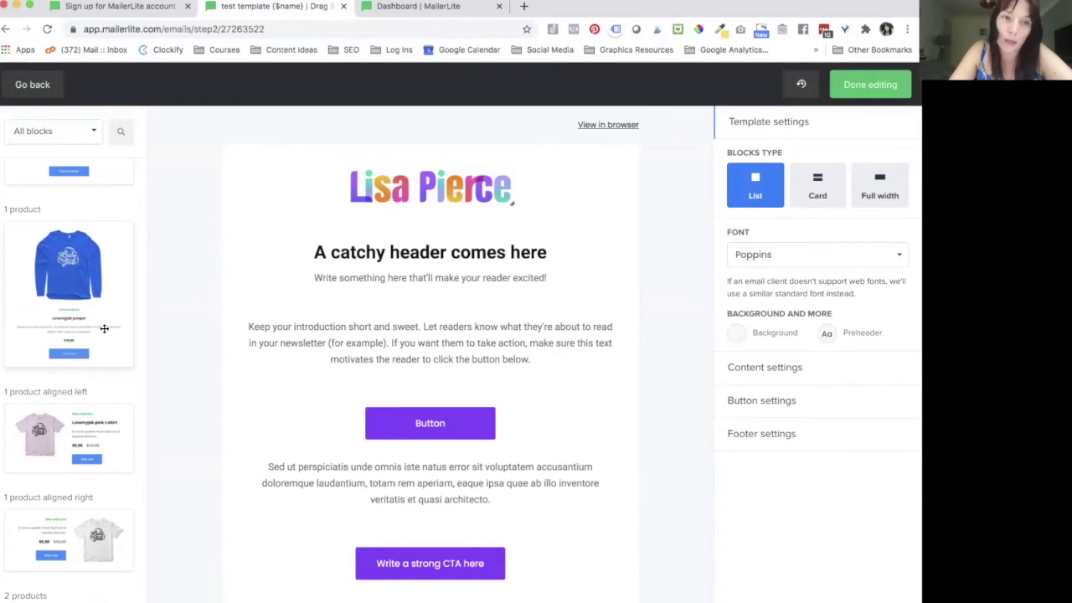
{"action": "scroll", "coordinate": [70, 405], "scroll_direction": "down", "scroll_amount": 3}
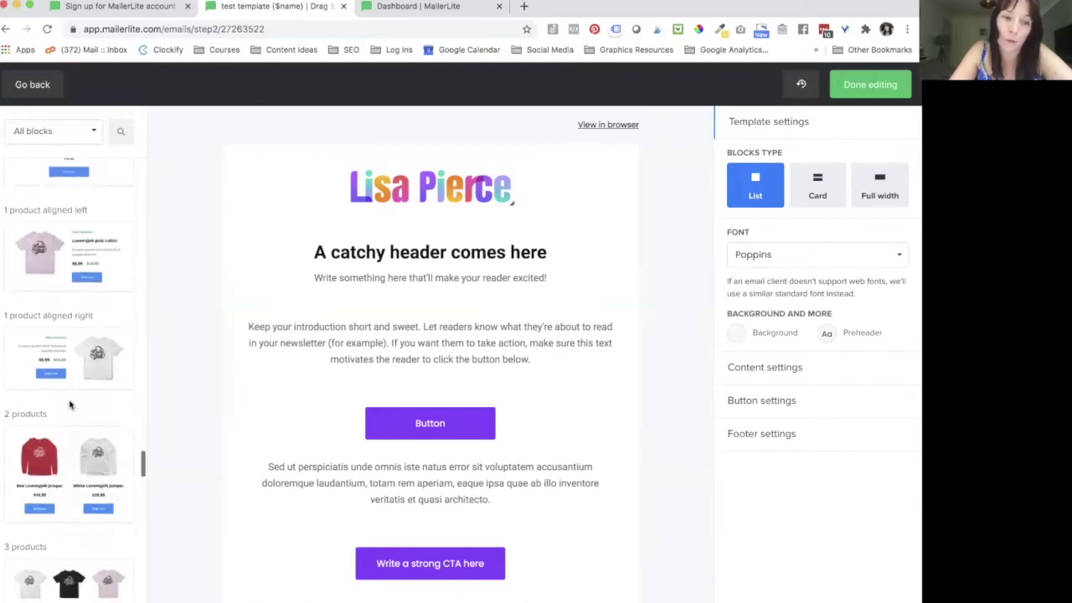
{"action": "scroll", "coordinate": [70, 405], "scroll_direction": "down", "scroll_amount": 6}
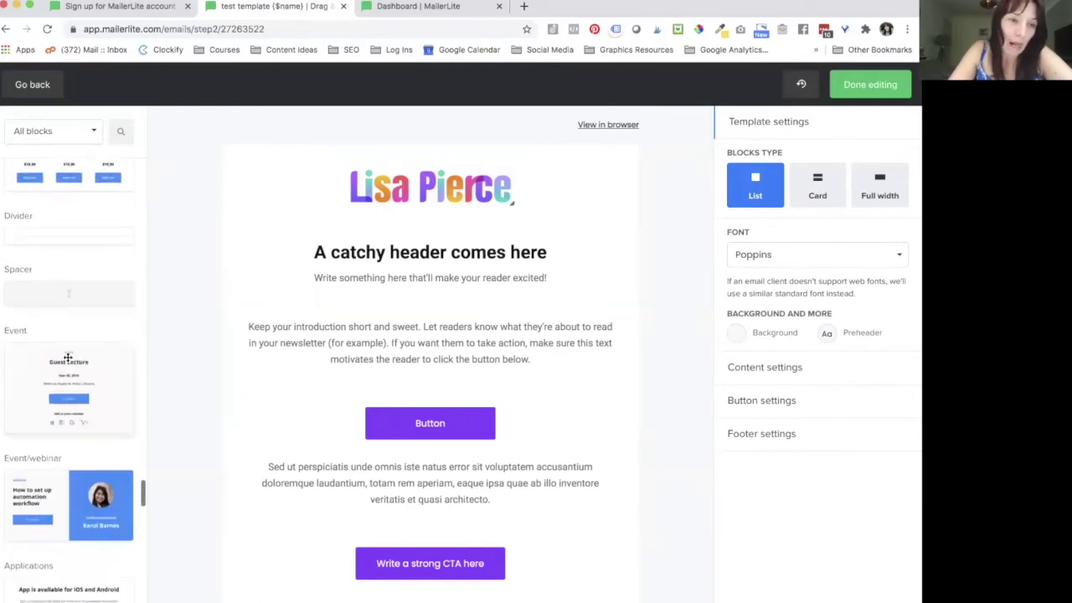
{"action": "scroll", "coordinate": [60, 398], "scroll_direction": "down", "scroll_amount": 3}
{"action": "scroll", "coordinate": [60, 419], "scroll_direction": "up", "scroll_amount": 3}
{"action": "scroll", "coordinate": [58, 452], "scroll_direction": "down", "scroll_amount": 3}
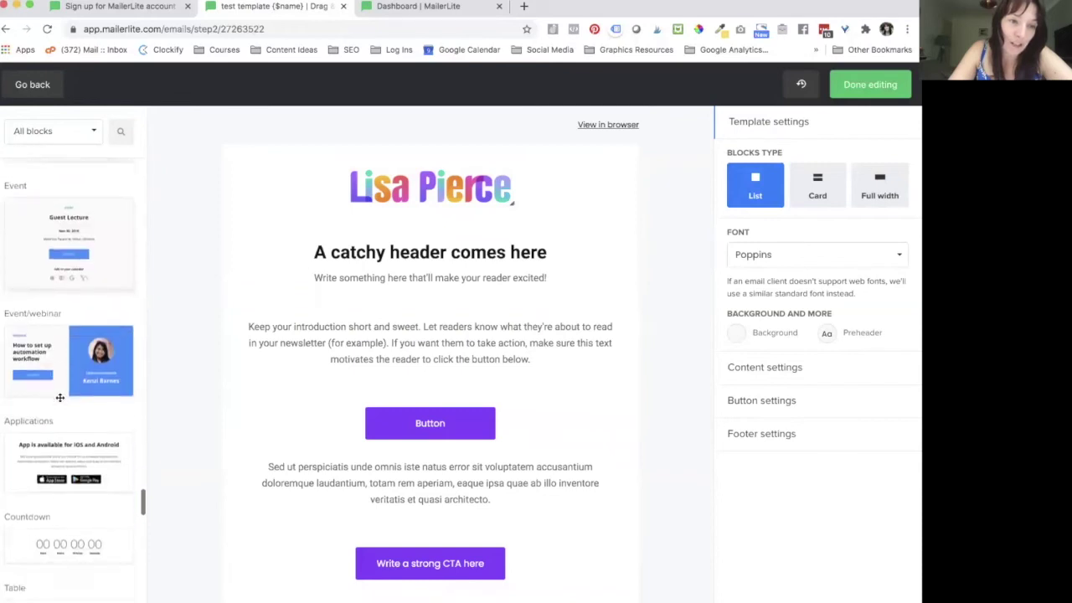
{"action": "scroll", "coordinate": [59, 466], "scroll_direction": "down", "scroll_amount": 6}
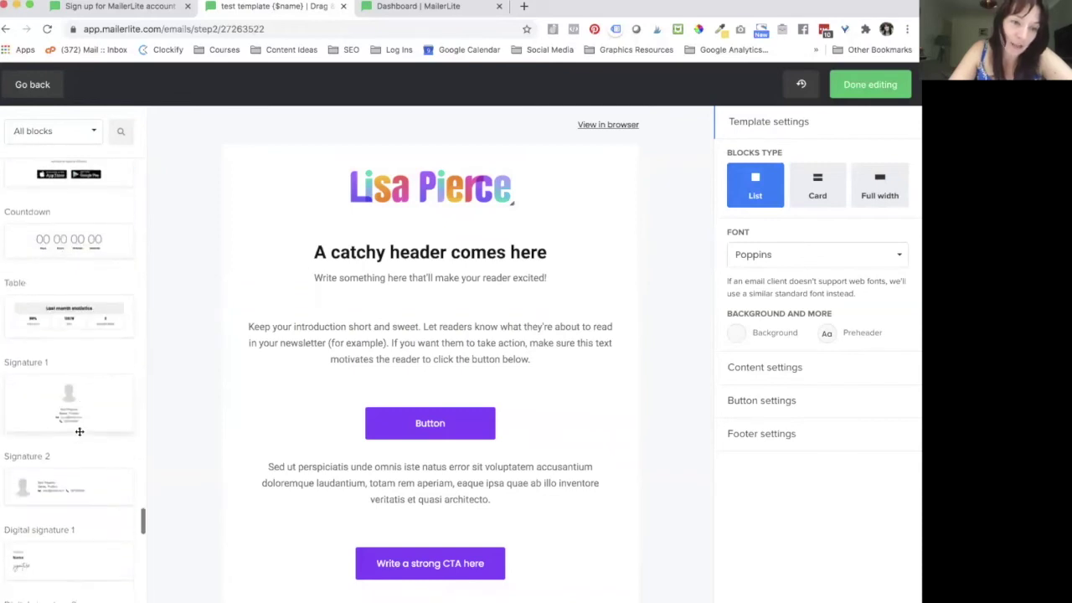
{"action": "scroll", "coordinate": [80, 469], "scroll_direction": "down", "scroll_amount": 3}
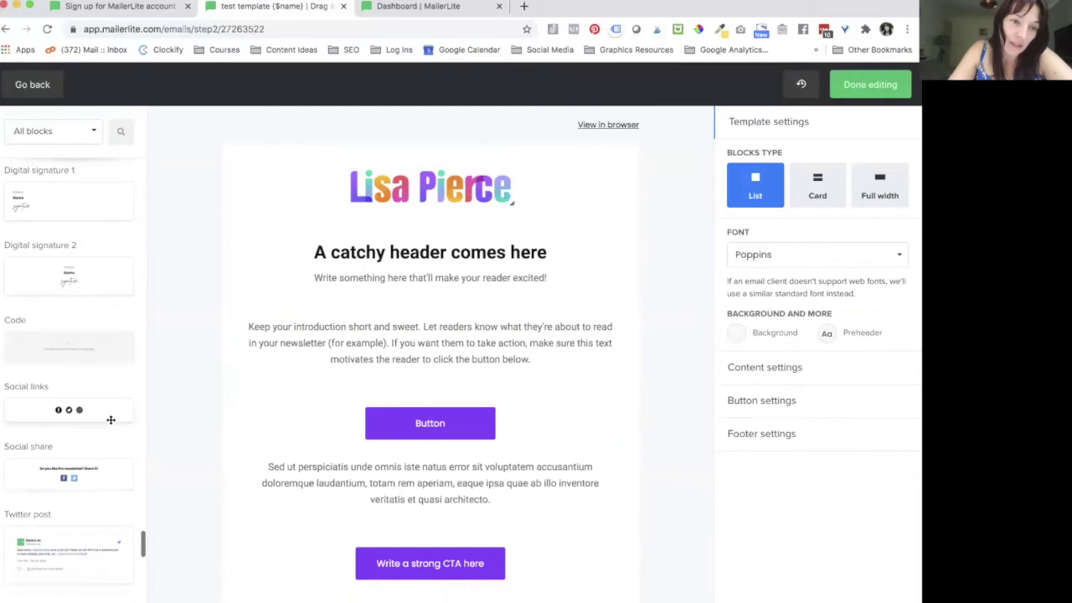
{"action": "scroll", "coordinate": [105, 401], "scroll_direction": "down", "scroll_amount": 3}
{"action": "scroll", "coordinate": [280, 383], "scroll_direction": "down", "scroll_amount": 3}
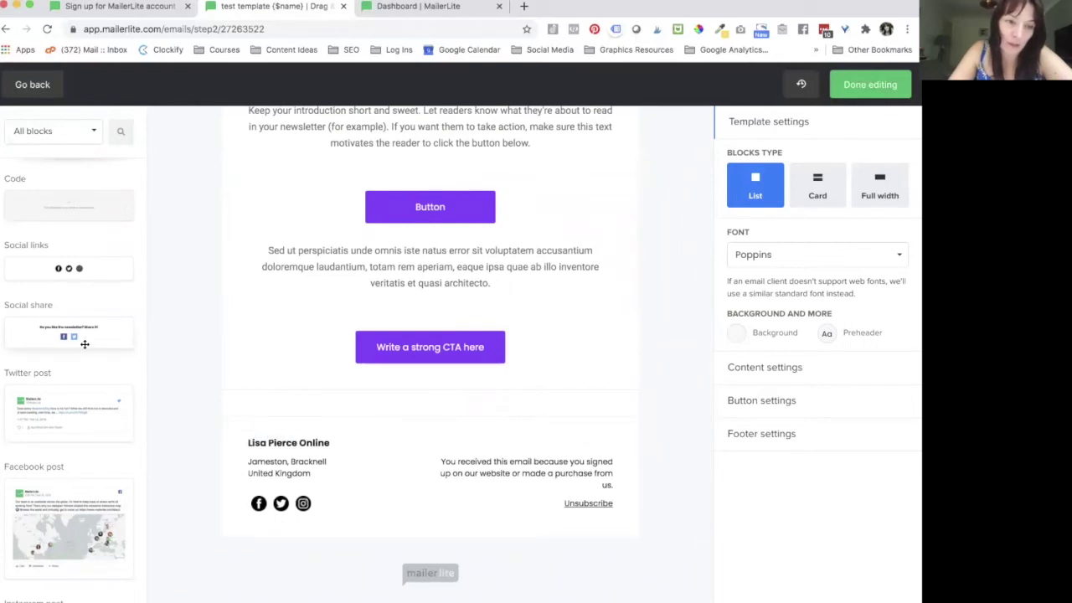
{"action": "scroll", "coordinate": [85, 338], "scroll_direction": "up", "scroll_amount": 3}
{"action": "scroll", "coordinate": [84, 338], "scroll_direction": "down", "scroll_amount": 6}
{"action": "scroll", "coordinate": [75, 318], "scroll_direction": "up", "scroll_amount": 6}
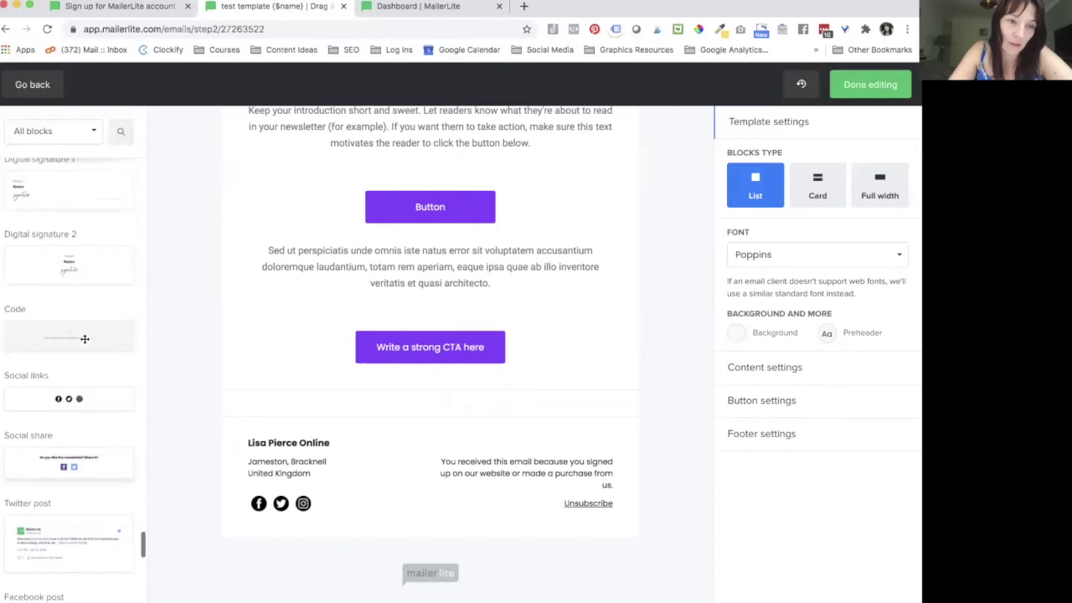
{"action": "mouse_move", "coordinate": [65, 283]}
{"action": "left_mouse_down"}
{"action": "mouse_move", "coordinate": [383, 356]}
{"action": "mouse_move", "coordinate": [385, 398]}
{"action": "left_mouse_up"}
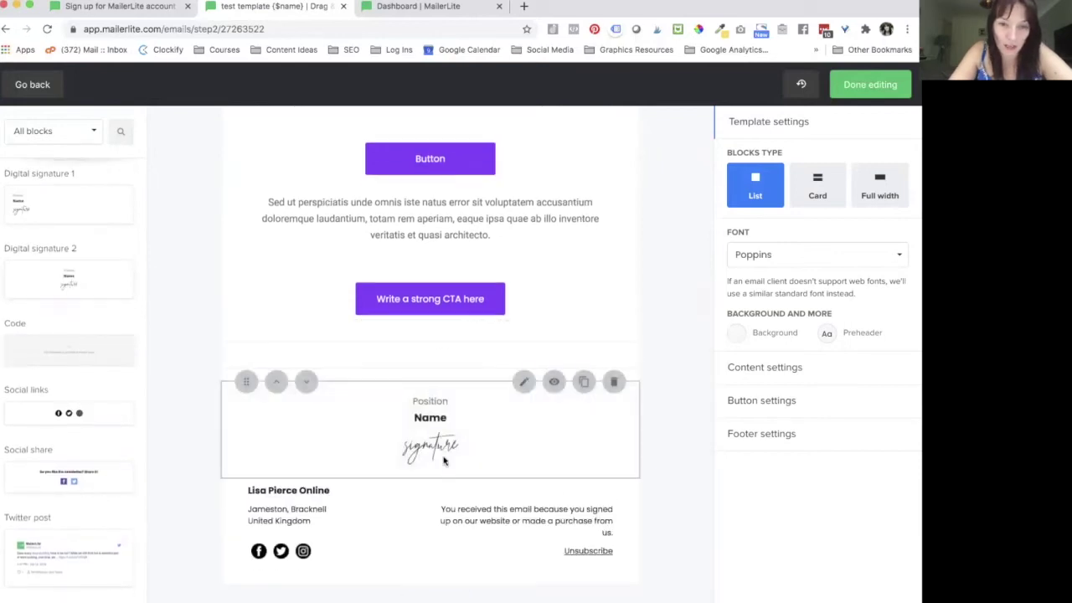
{"action": "left_click", "coordinate": [523, 382]}
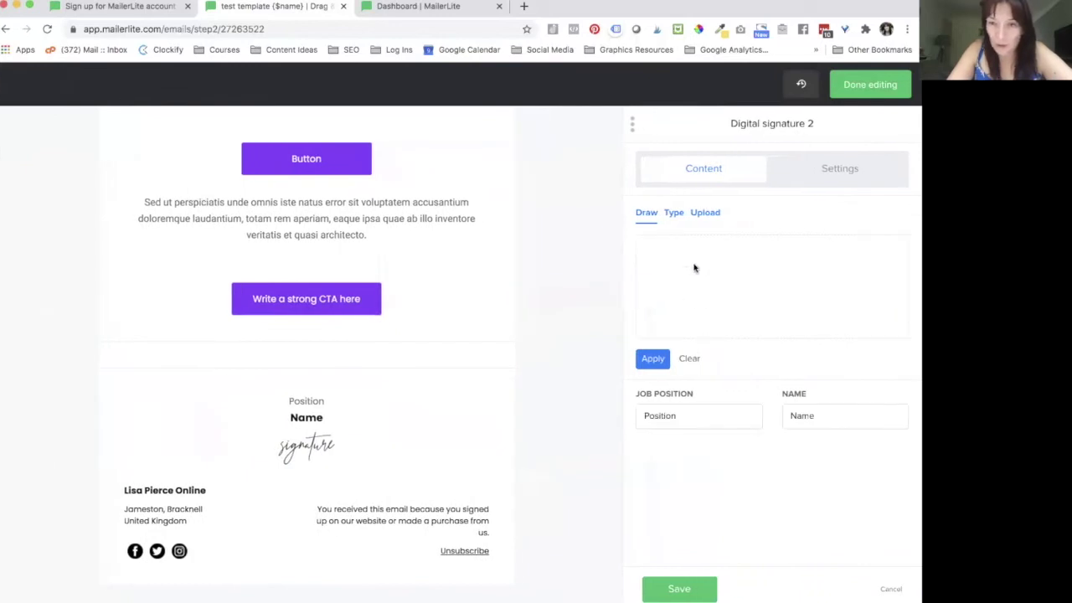
{"action": "mouse_move", "coordinate": [694, 275]}
{"action": "left_mouse_down"}
{"action": "mouse_move", "coordinate": [730, 287]}
{"action": "mouse_move", "coordinate": [699, 258]}
{"action": "mouse_move", "coordinate": [738, 260]}
{"action": "mouse_move", "coordinate": [775, 281]}
{"action": "mouse_move", "coordinate": [643, 290]}
{"action": "mouse_move", "coordinate": [833, 251]}
{"action": "left_mouse_up"}
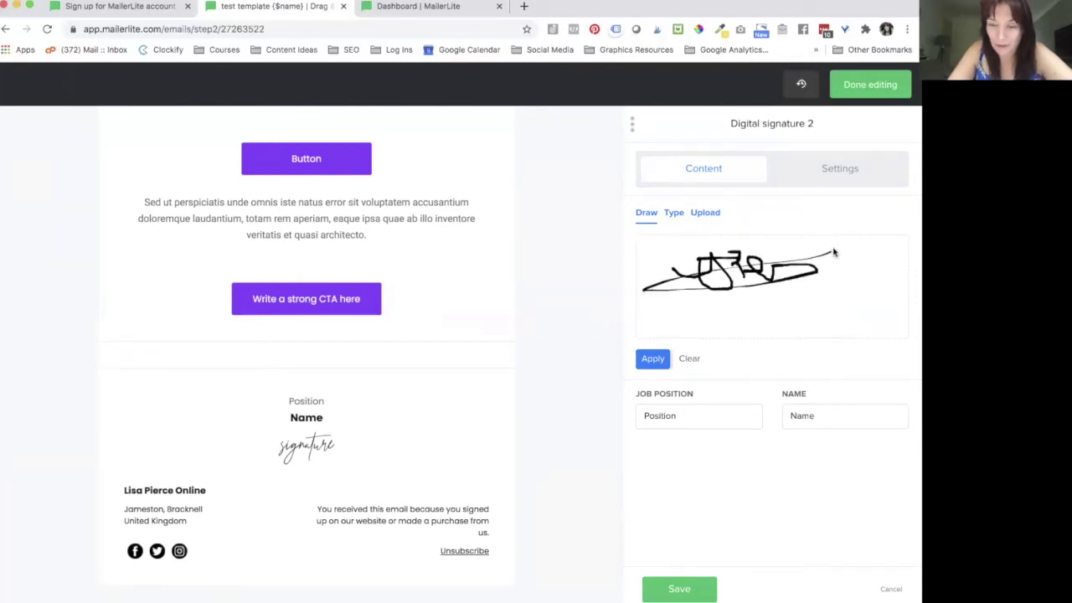
{"action": "left_click", "coordinate": [655, 359]}
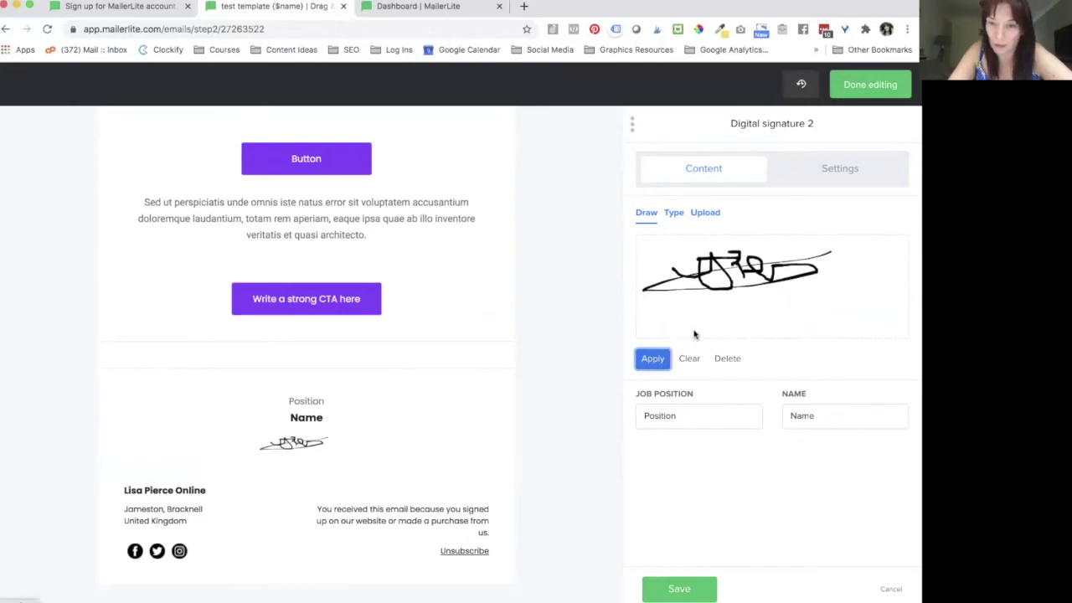
{"action": "left_click", "coordinate": [689, 358]}
{"action": "mouse_move", "coordinate": [691, 266]}
{"action": "left_mouse_down"}
{"action": "mouse_move", "coordinate": [697, 301]}
{"action": "mouse_move", "coordinate": [766, 309]}
{"action": "mouse_move", "coordinate": [747, 322]}
{"action": "left_mouse_up"}
{"action": "mouse_move", "coordinate": [819, 303]}
{"action": "left_mouse_down"}
{"action": "mouse_move", "coordinate": [794, 307]}
{"action": "mouse_move", "coordinate": [817, 314]}
{"action": "left_mouse_up"}
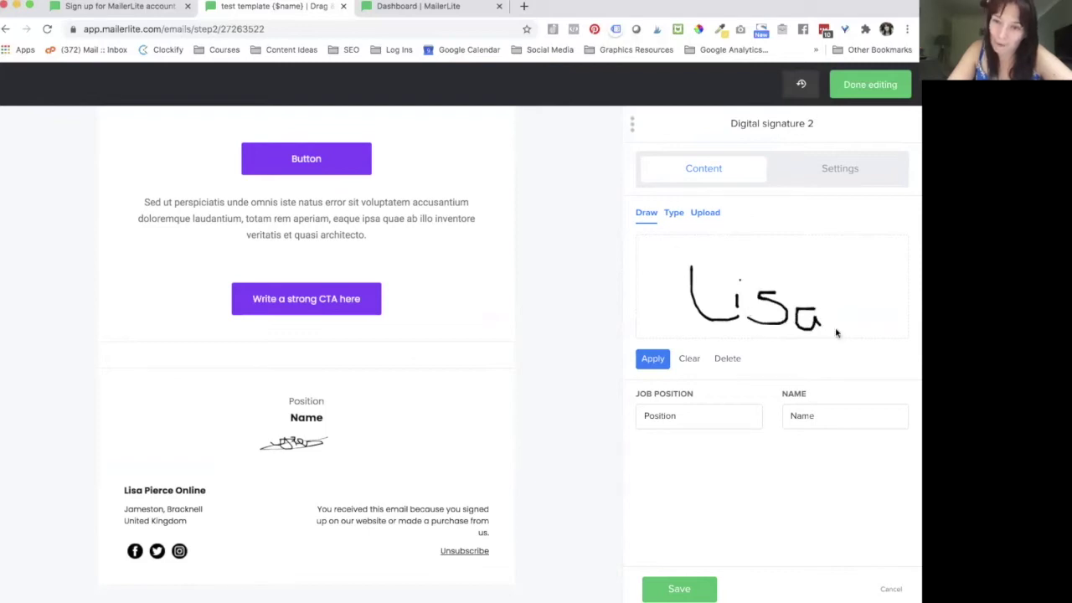
{"action": "left_click", "coordinate": [659, 360]}
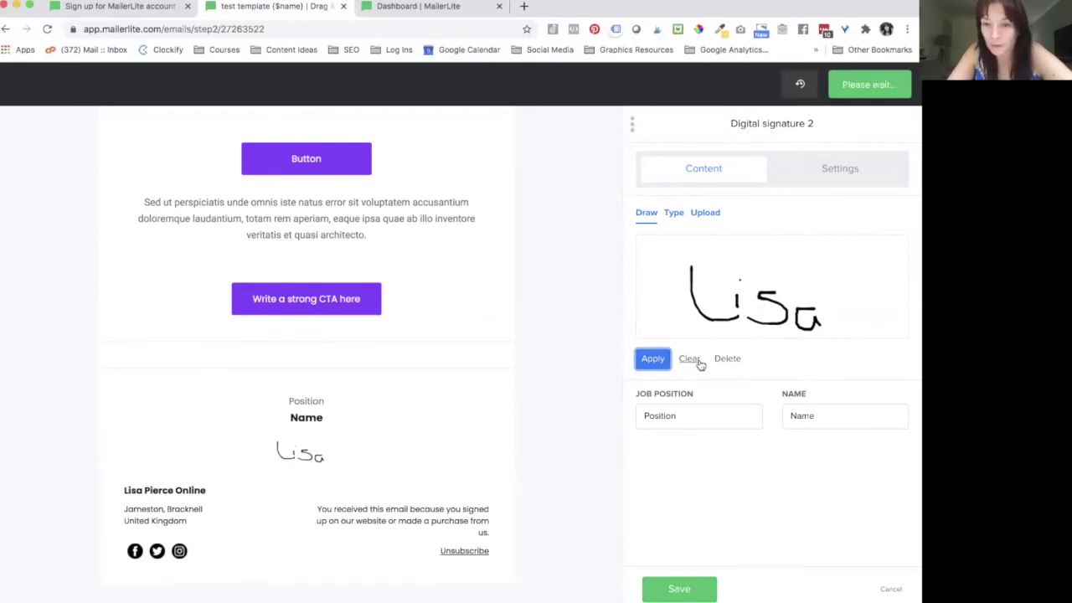
{"action": "left_click", "coordinate": [689, 360]}
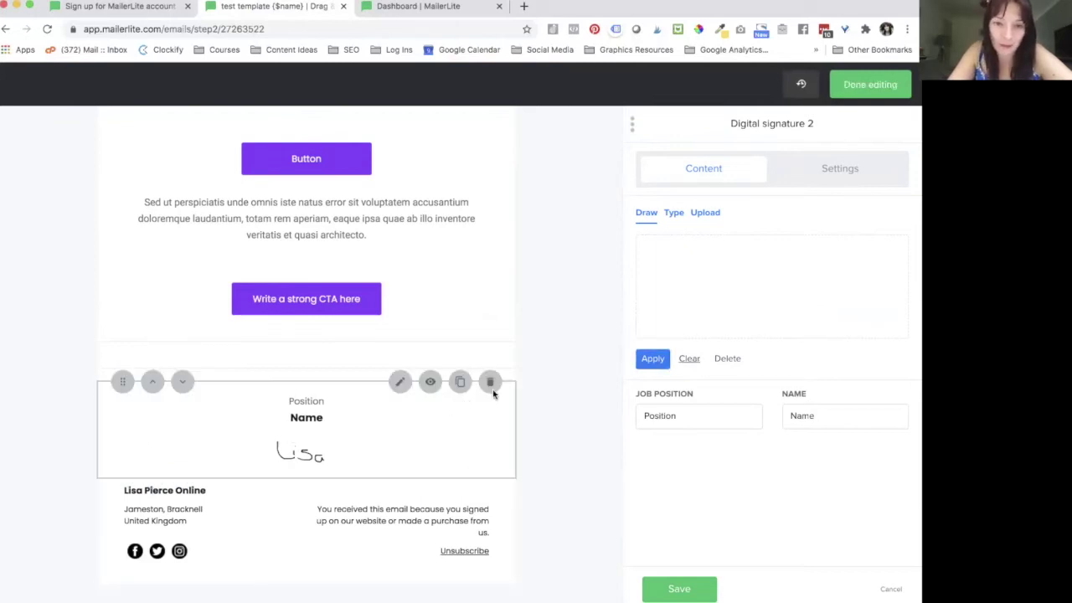
{"action": "left_click", "coordinate": [490, 383]}
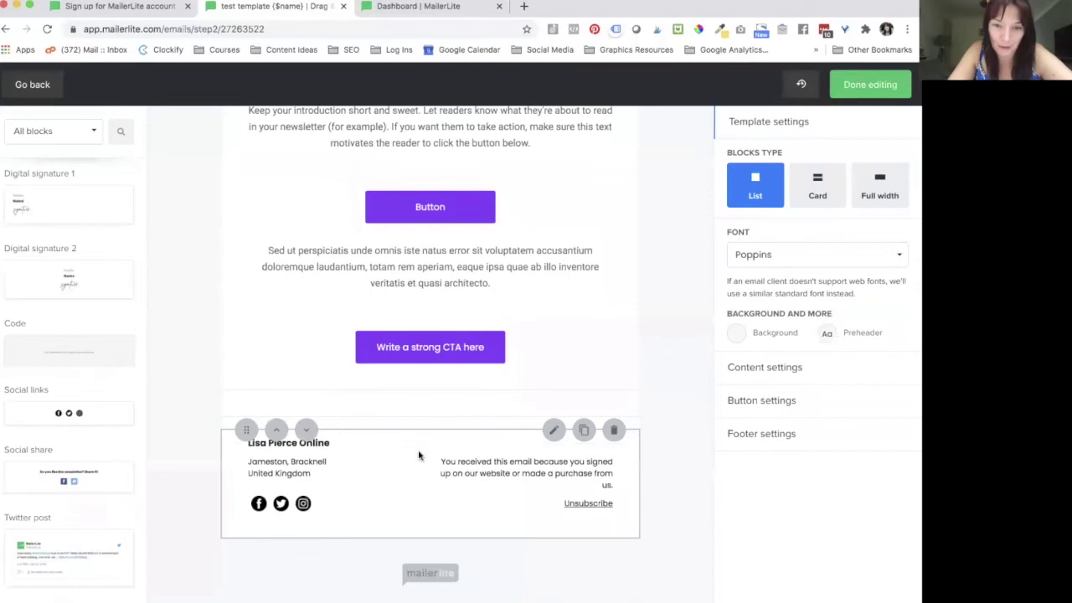
Step: Set the footer's company name to the brand name and review its social link fields
{"action": "left_click", "coordinate": [364, 479]}
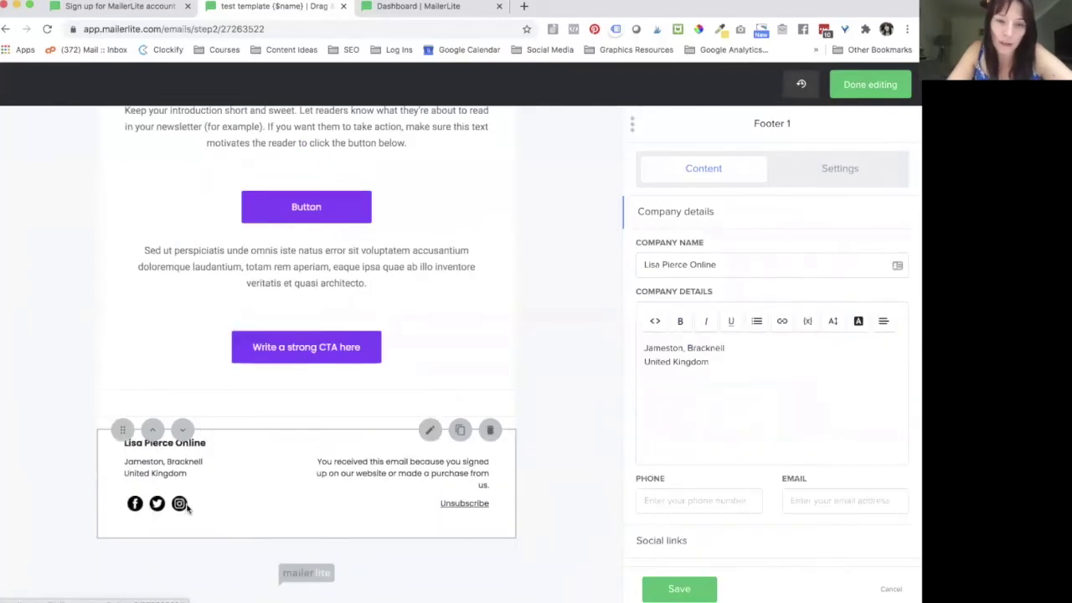
{"action": "scroll", "coordinate": [711, 304], "scroll_direction": "down", "scroll_amount": 1}
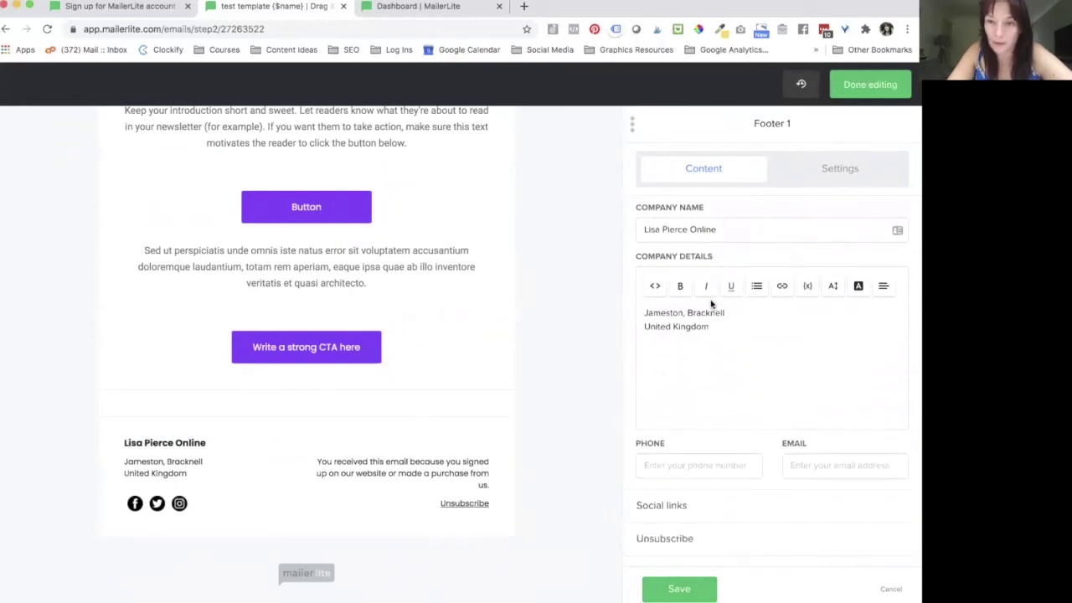
{"action": "left_click", "coordinate": [729, 234]}
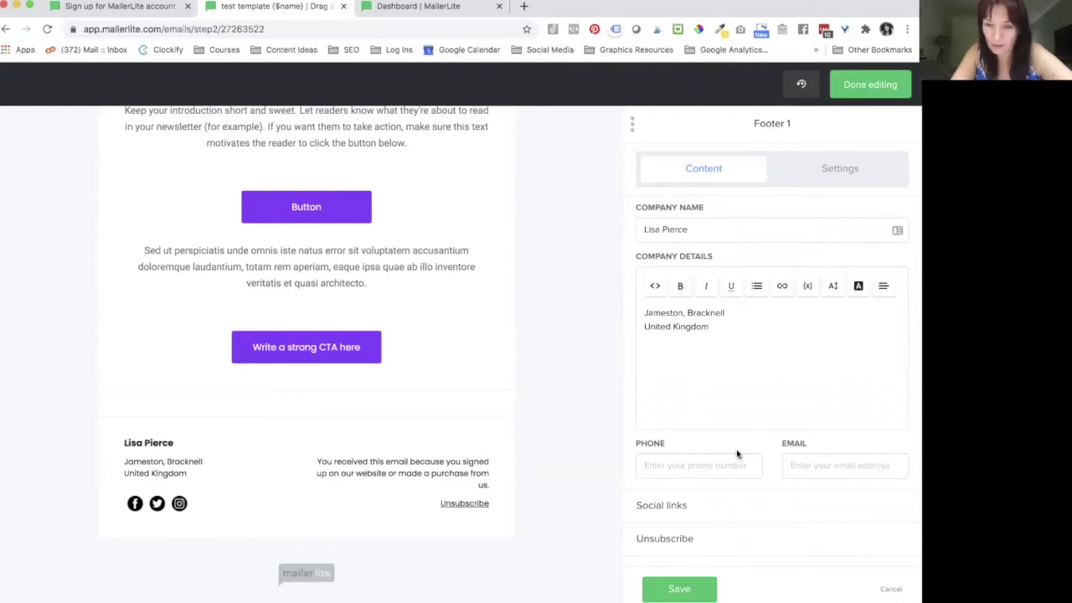
{"action": "left_click", "coordinate": [689, 505]}
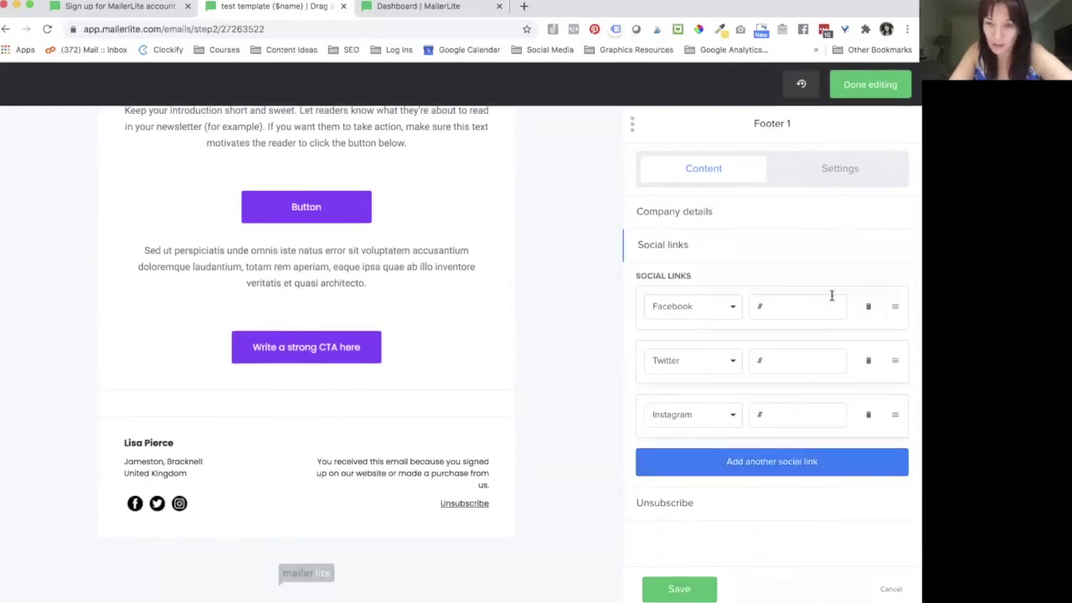
{"action": "left_click", "coordinate": [808, 304]}
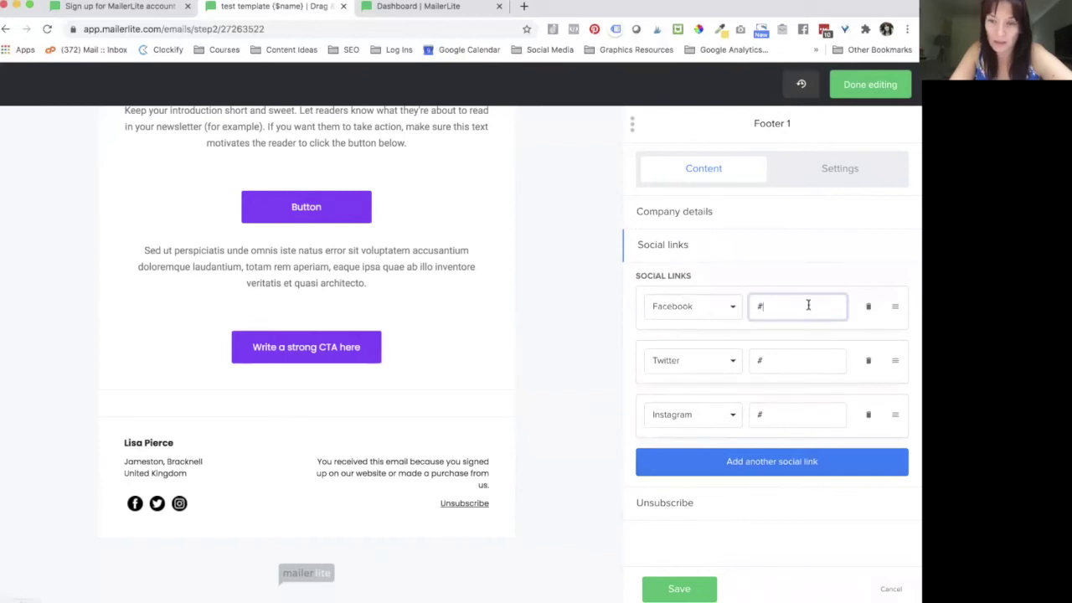
{"action": "left_click", "coordinate": [773, 364]}
{"action": "left_click", "coordinate": [778, 412]}
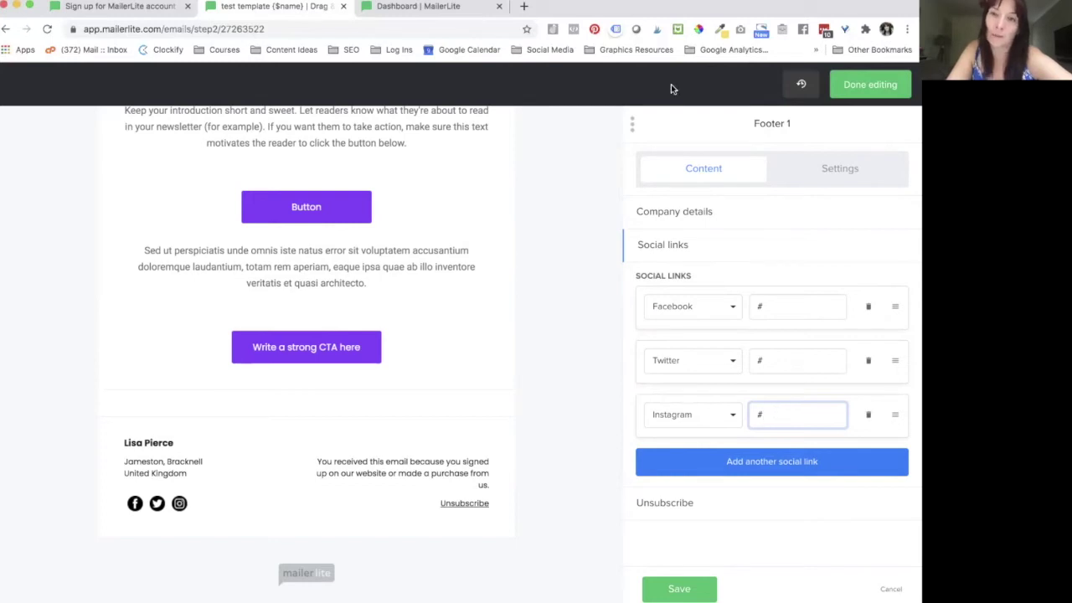
Step: Load the Instagram profile in a new browser tab and copy its web address
{"action": "left_click", "coordinate": [527, 9]}
{"action": "type", "text": "instagram.com/iamlisapierce/"}
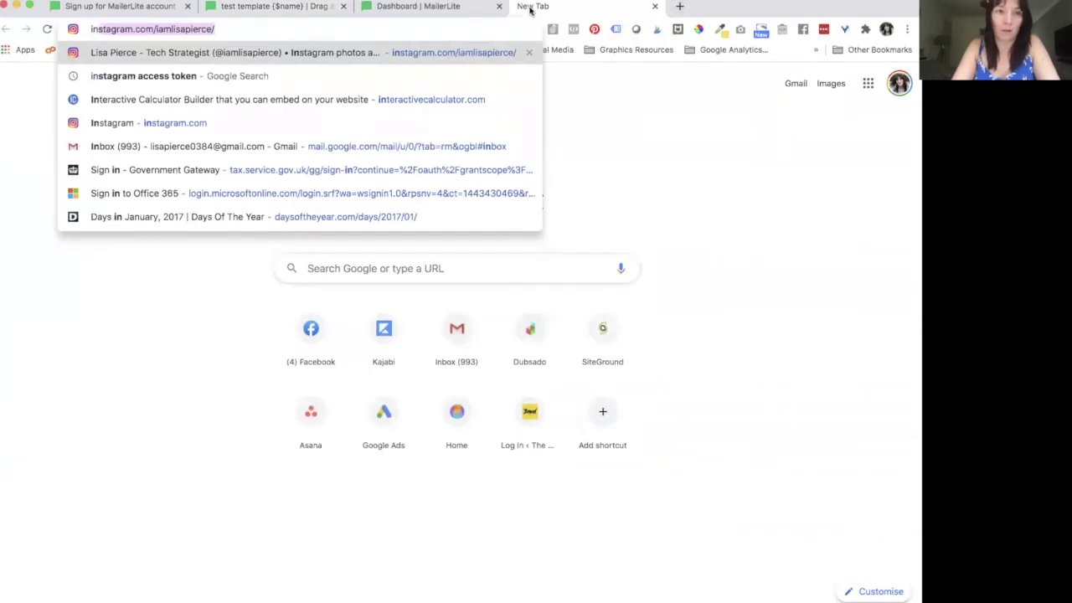
{"action": "key", "text": "Return"}
{"action": "left_click", "coordinate": [230, 29]}
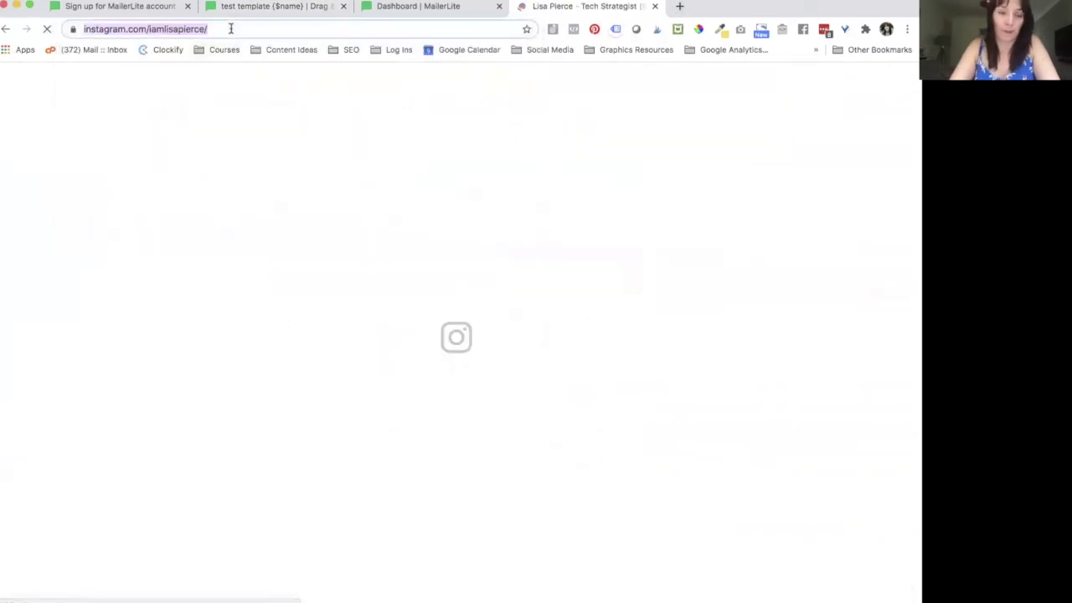
{"action": "left_click", "coordinate": [392, 7]}
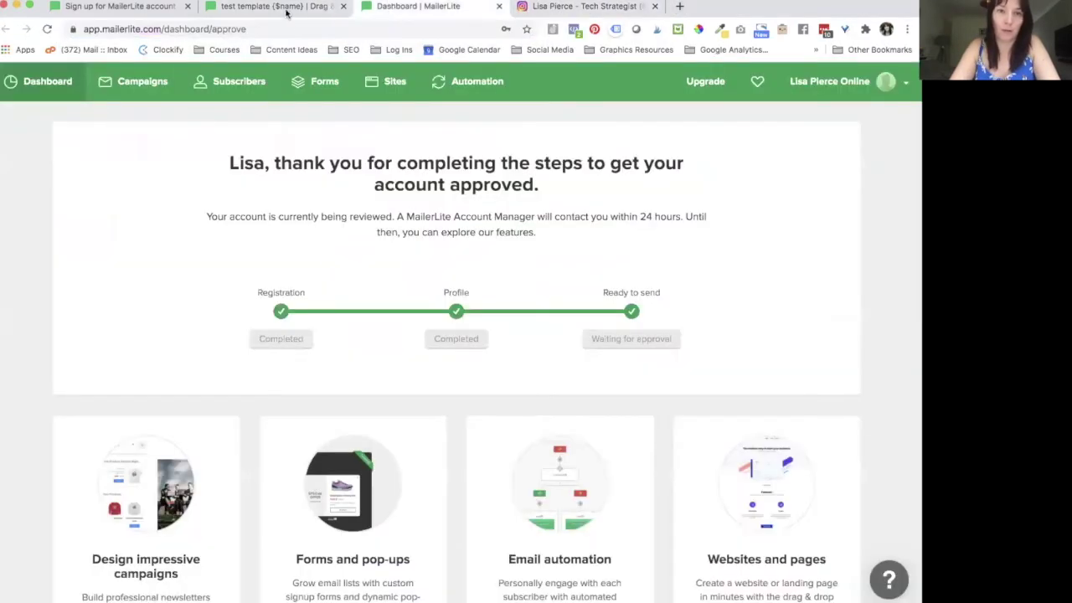
Step: Paste the Instagram profile address into the footer's Instagram link field and save the footer
{"action": "left_click", "coordinate": [276, 7]}
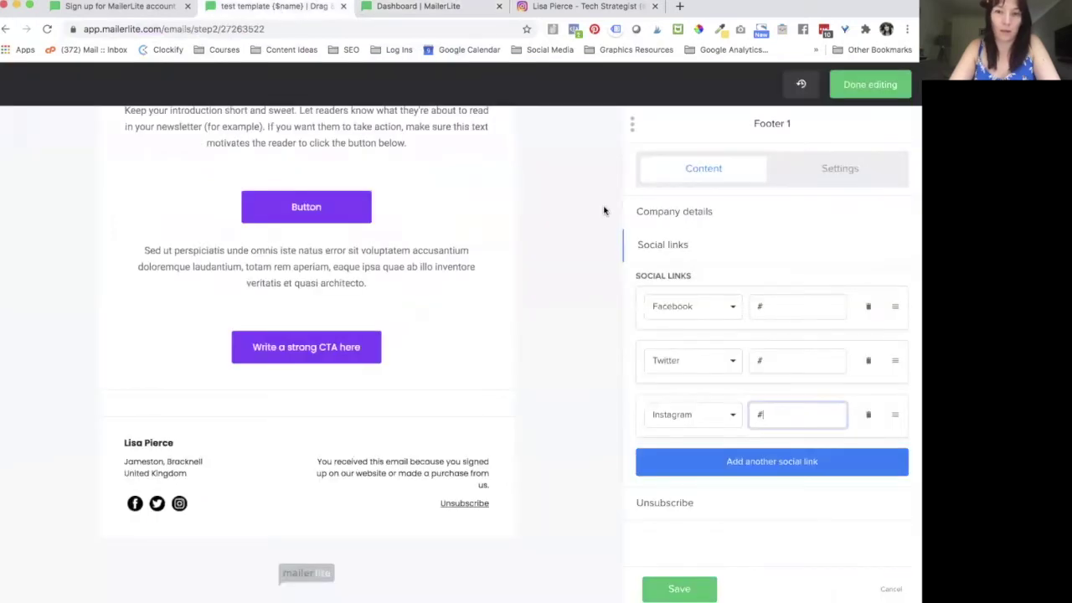
{"action": "key", "text": "ctrl+a"}
{"action": "key", "text": "ctrl+v"}
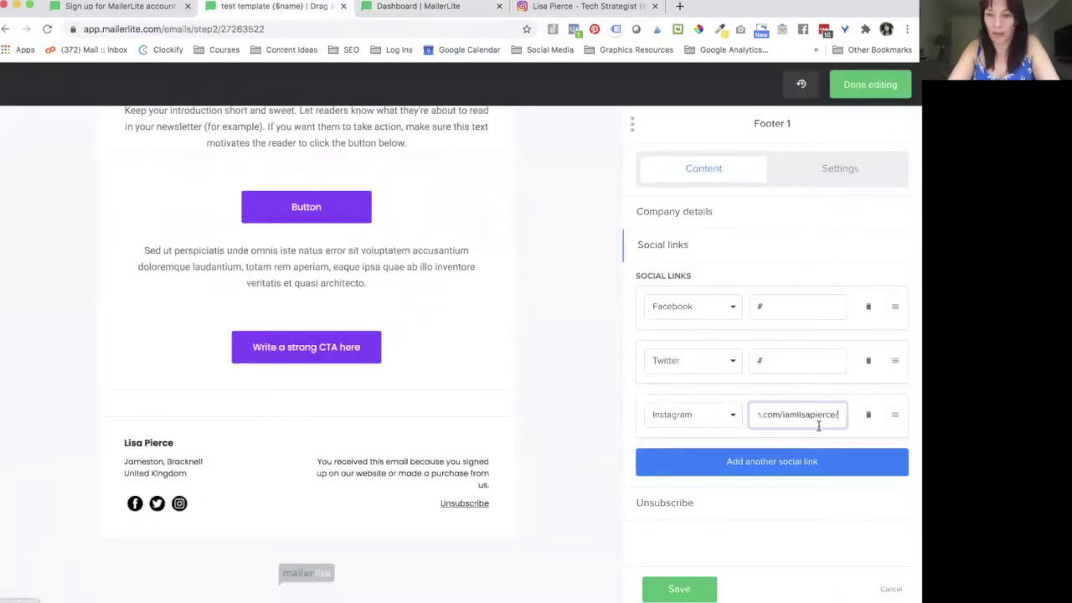
{"action": "key", "text": "ctrl+a"}
{"action": "left_click_drag", "start_coordinate": [827, 413], "coordinate": [896, 415]}
{"action": "left_click", "coordinate": [783, 418]}
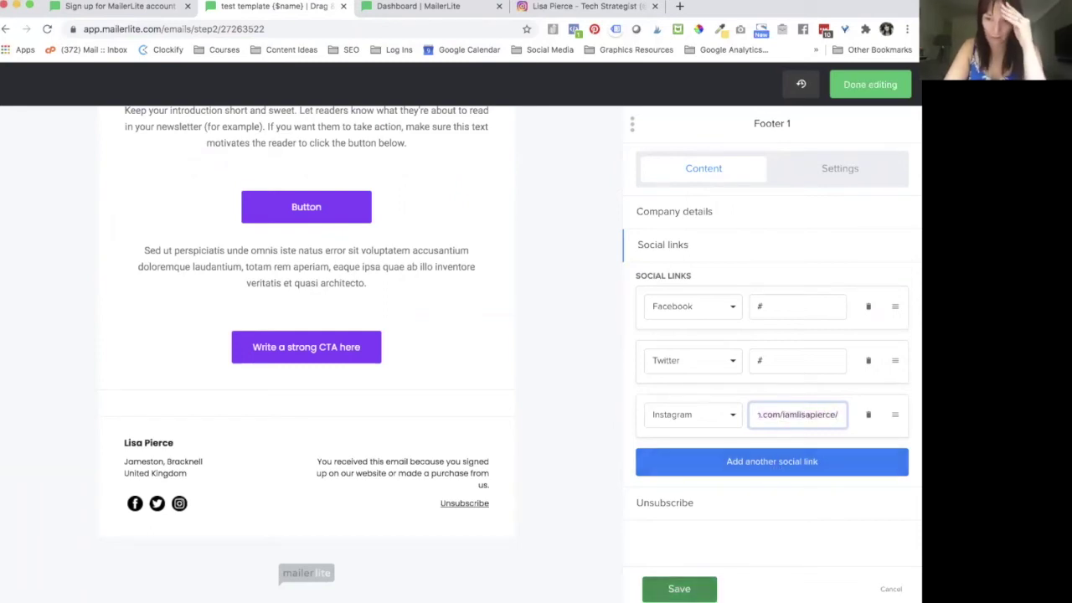
{"action": "left_click", "coordinate": [679, 588]}
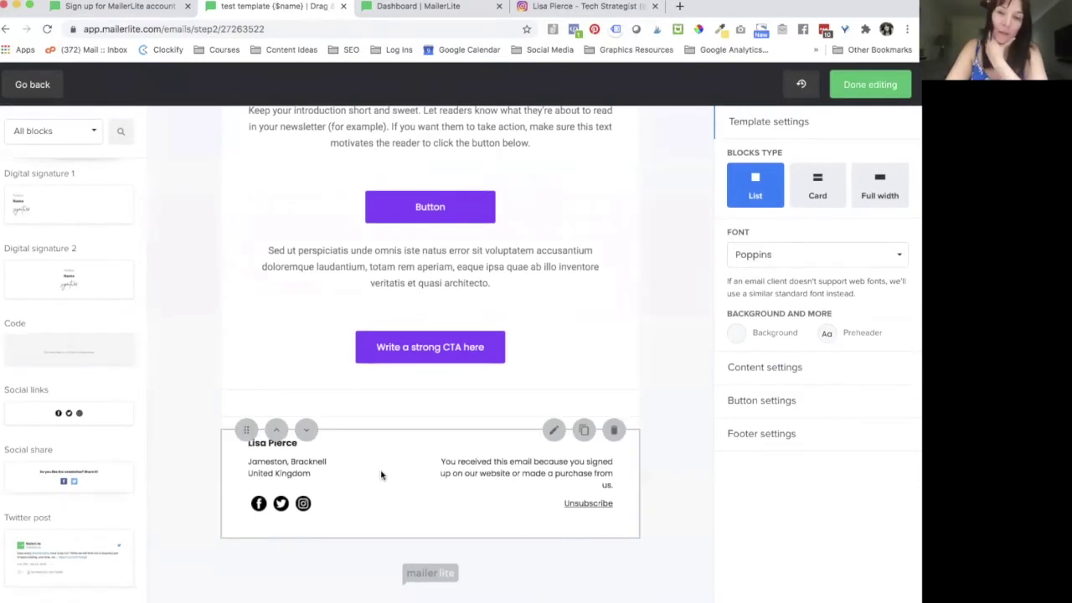
{"action": "scroll", "coordinate": [382, 474], "scroll_direction": "up", "scroll_amount": 3}
Step: Drop an Image block below the header subtitle and open its image settings panel
{"action": "scroll", "coordinate": [383, 474], "scroll_direction": "down", "scroll_amount": 4}
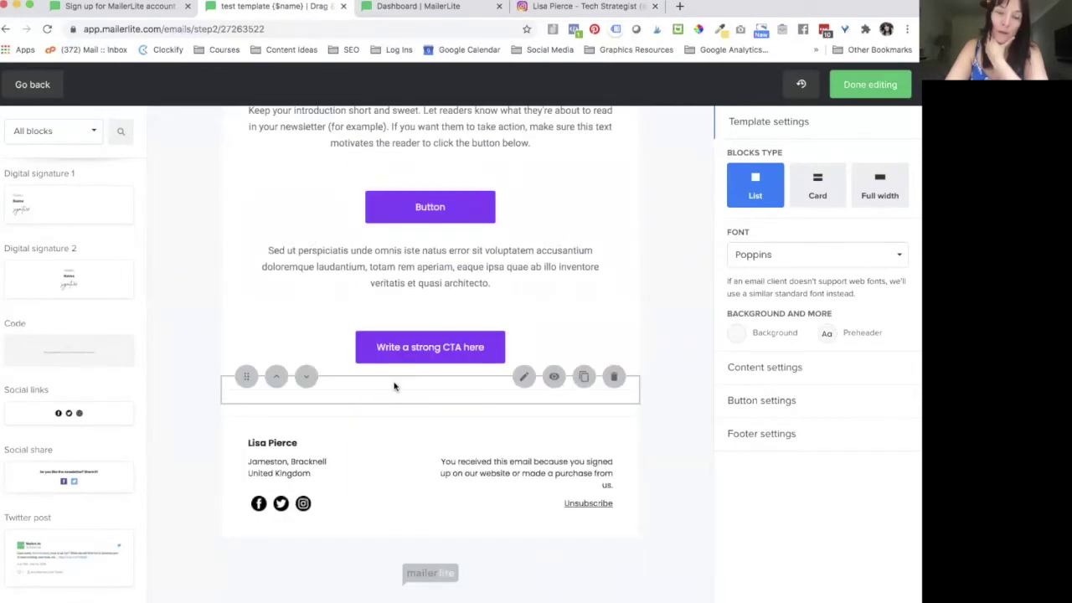
{"action": "scroll", "coordinate": [259, 299], "scroll_direction": "up", "scroll_amount": 4}
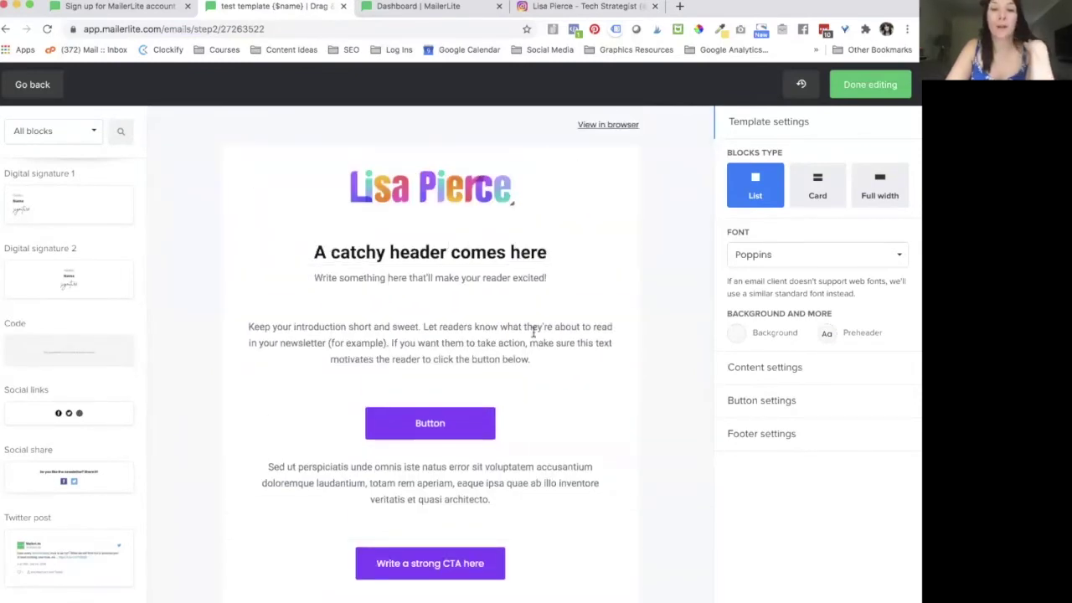
{"action": "scroll", "coordinate": [129, 278], "scroll_direction": "down", "scroll_amount": 5}
{"action": "scroll", "coordinate": [129, 278], "scroll_direction": "up", "scroll_amount": 15}
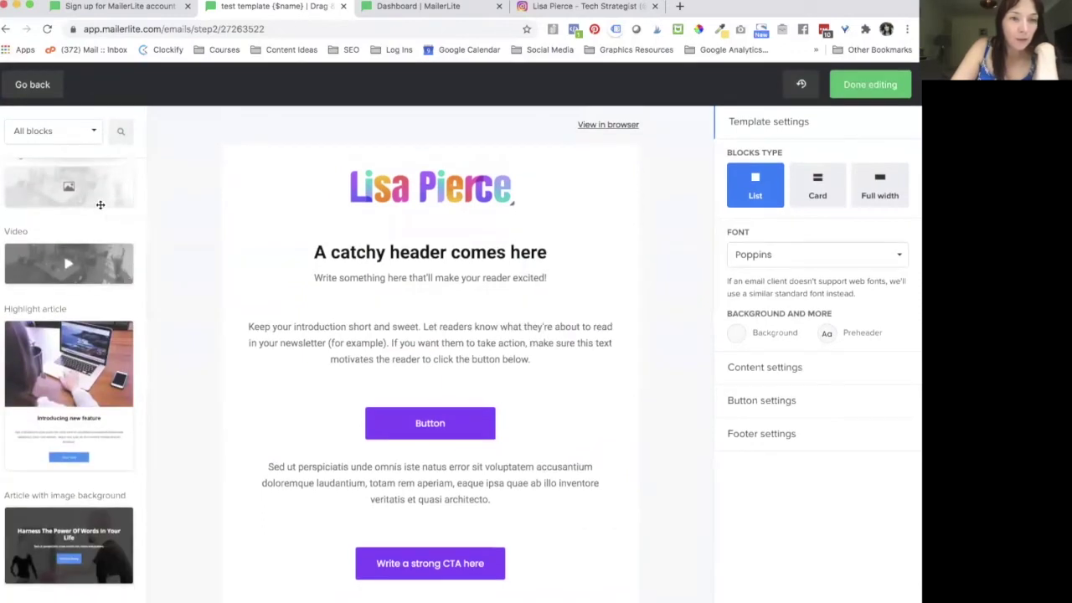
{"action": "left_click_drag", "start_coordinate": [129, 278], "coordinate": [455, 340]}
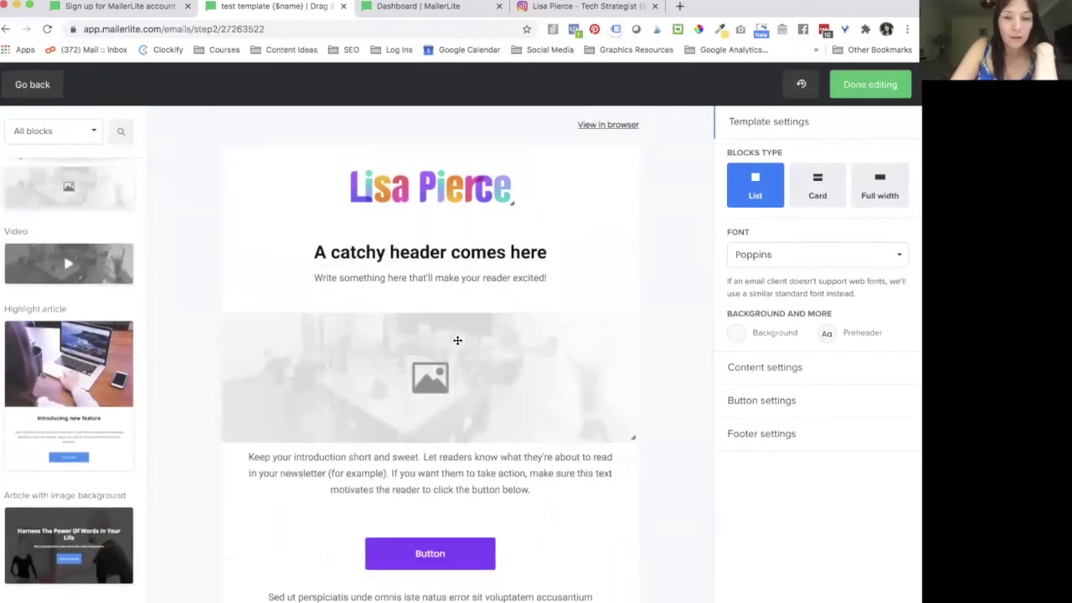
{"action": "scroll", "coordinate": [586, 366], "scroll_direction": "down", "scroll_amount": 5}
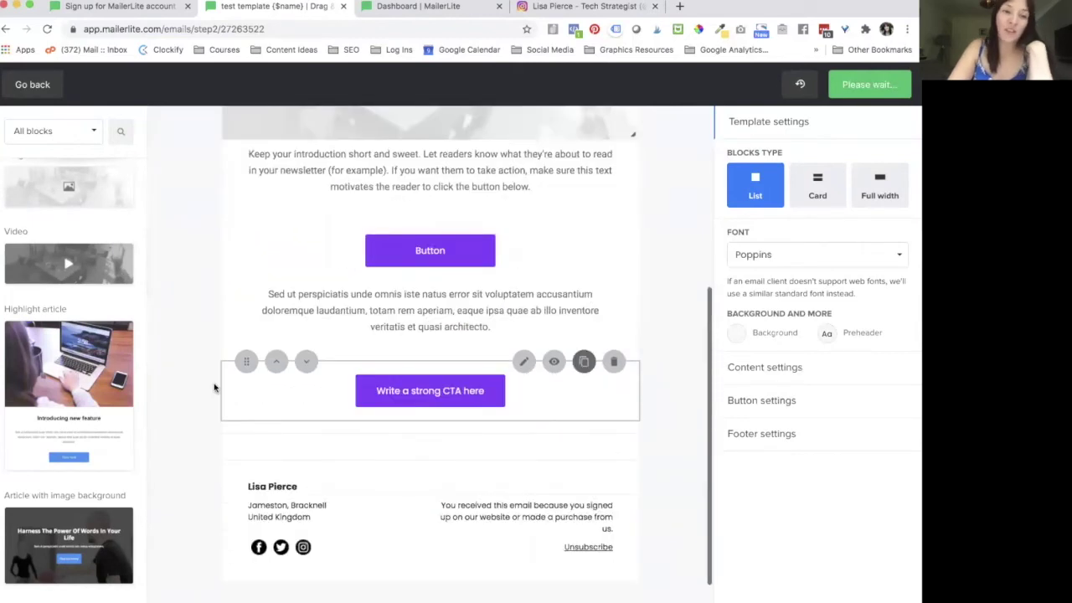
{"action": "scroll", "coordinate": [71, 414], "scroll_direction": "down", "scroll_amount": 1}
{"action": "scroll", "coordinate": [70, 414], "scroll_direction": "down", "scroll_amount": 5}
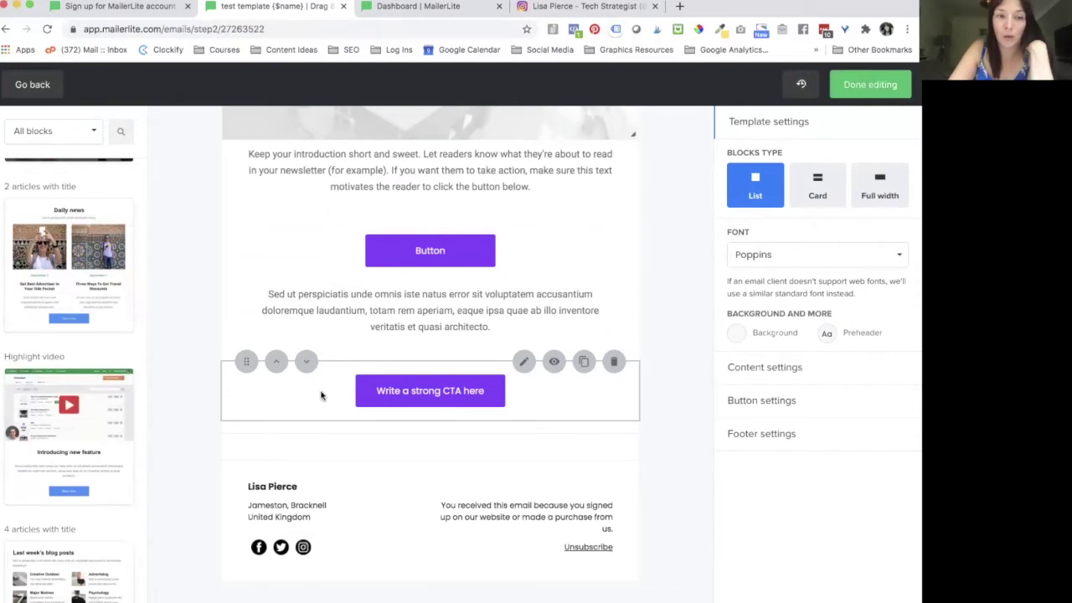
{"action": "scroll", "coordinate": [322, 392], "scroll_direction": "down", "scroll_amount": 1}
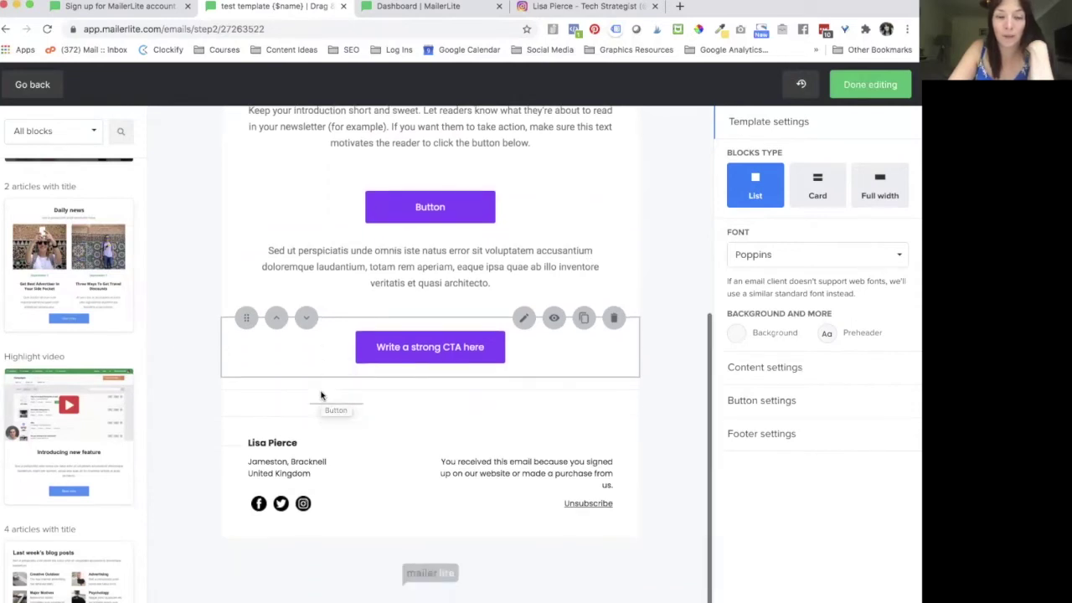
{"action": "scroll", "coordinate": [325, 388], "scroll_direction": "up", "scroll_amount": 5}
{"action": "left_click", "coordinate": [457, 361]}
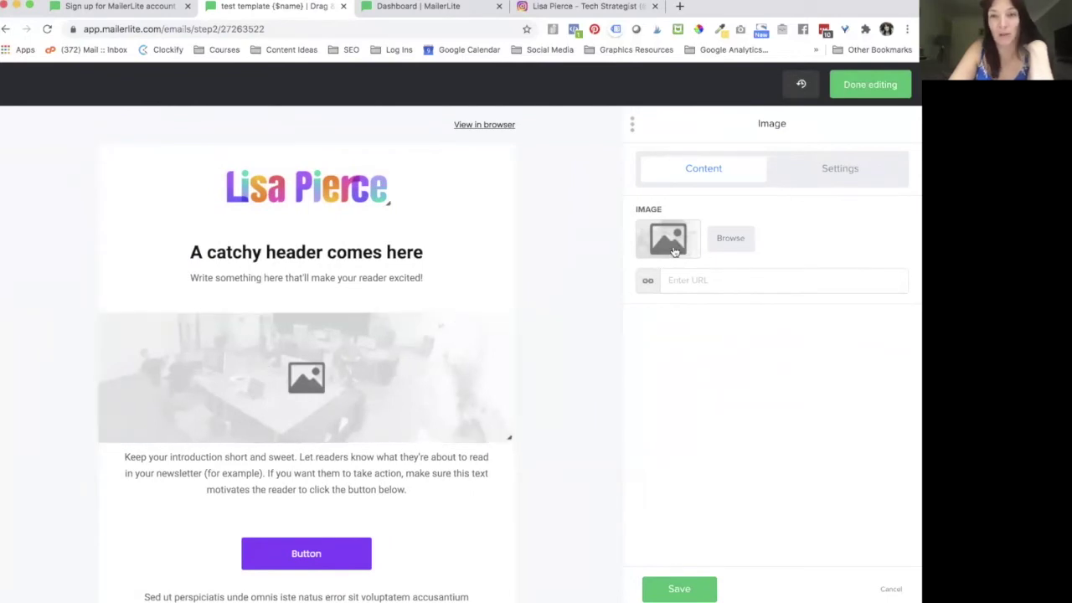
Step: Fill the new image block with the Final Logo-01.jpg logo from the File manager
{"action": "left_click", "coordinate": [730, 243]}
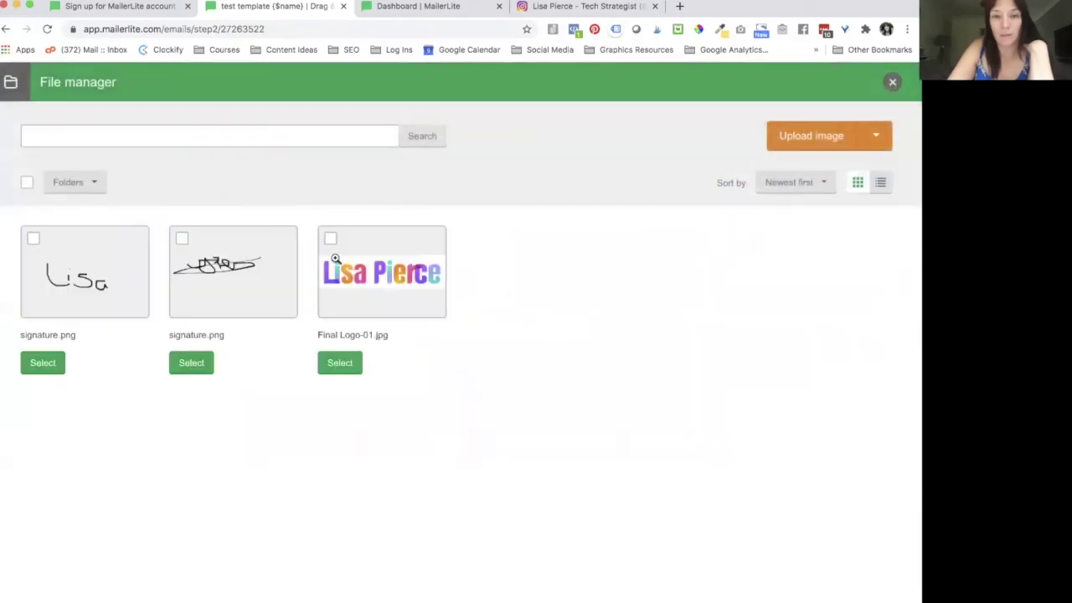
{"action": "left_click", "coordinate": [340, 365]}
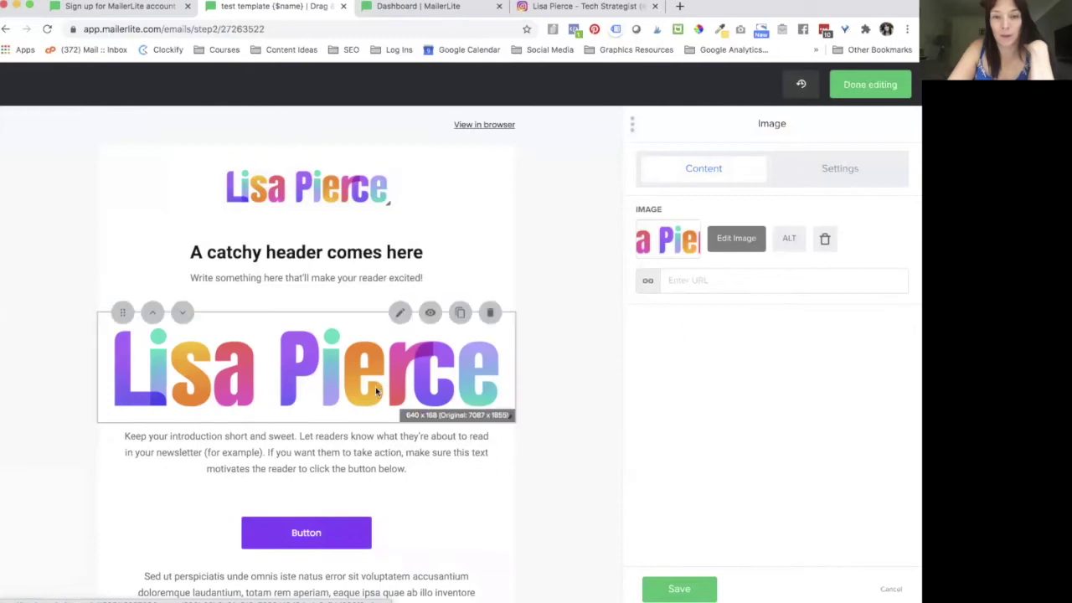
{"action": "scroll", "coordinate": [374, 392], "scroll_direction": "down", "scroll_amount": 3}
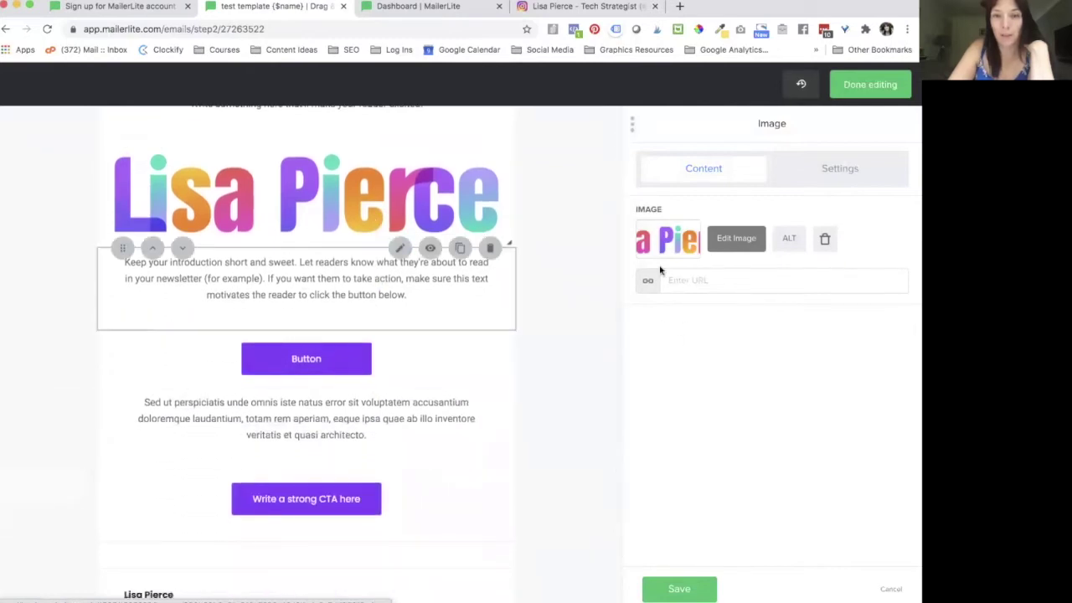
{"action": "left_click", "coordinate": [694, 280]}
Step: Open the intro paragraph in the text editor and select all its text
{"action": "left_click", "coordinate": [283, 274]}
{"action": "left_click", "coordinate": [879, 312]}
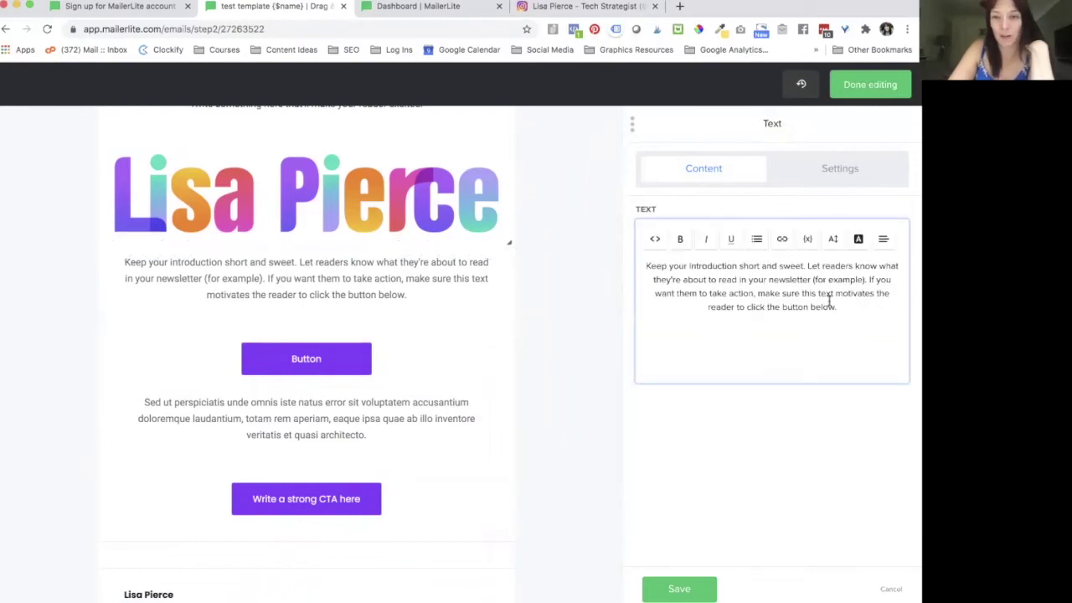
{"action": "left_click_drag", "start_coordinate": [828, 303], "coordinate": [640, 261]}
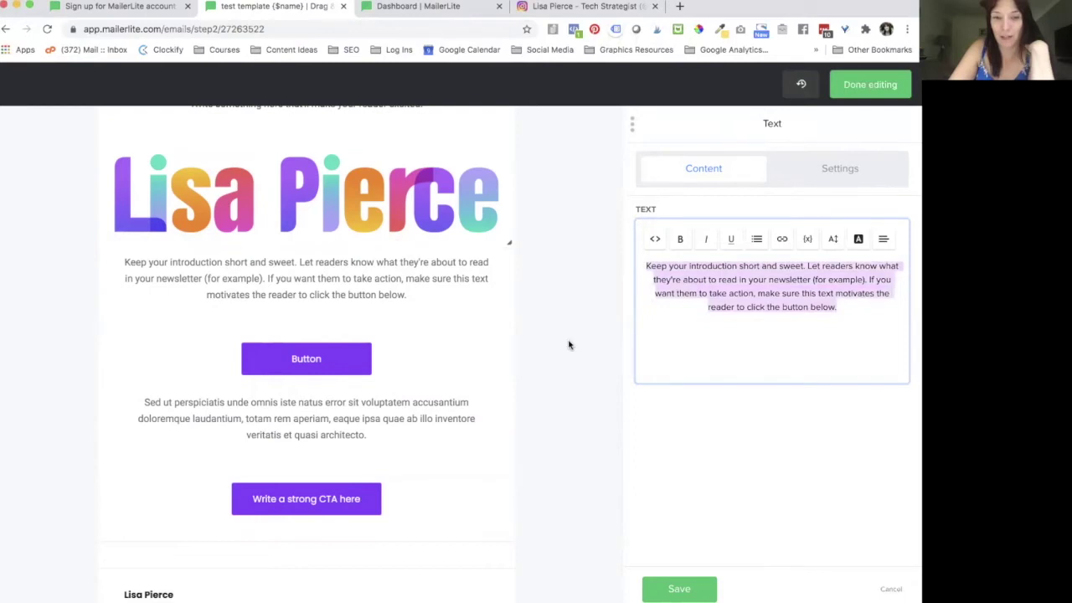
Step: Relabel the first purple button CLICK HERE, link it to LISAPIERCE.CO.UK, save, and finish editing
{"action": "left_click", "coordinate": [303, 358]}
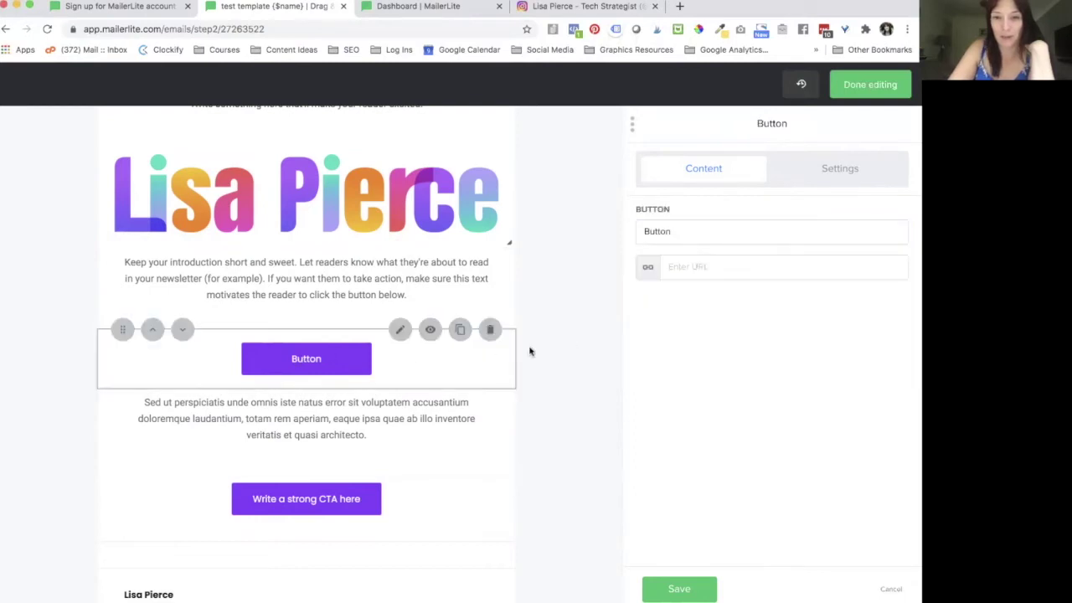
{"action": "left_click_drag", "start_coordinate": [679, 239], "coordinate": [613, 231]}
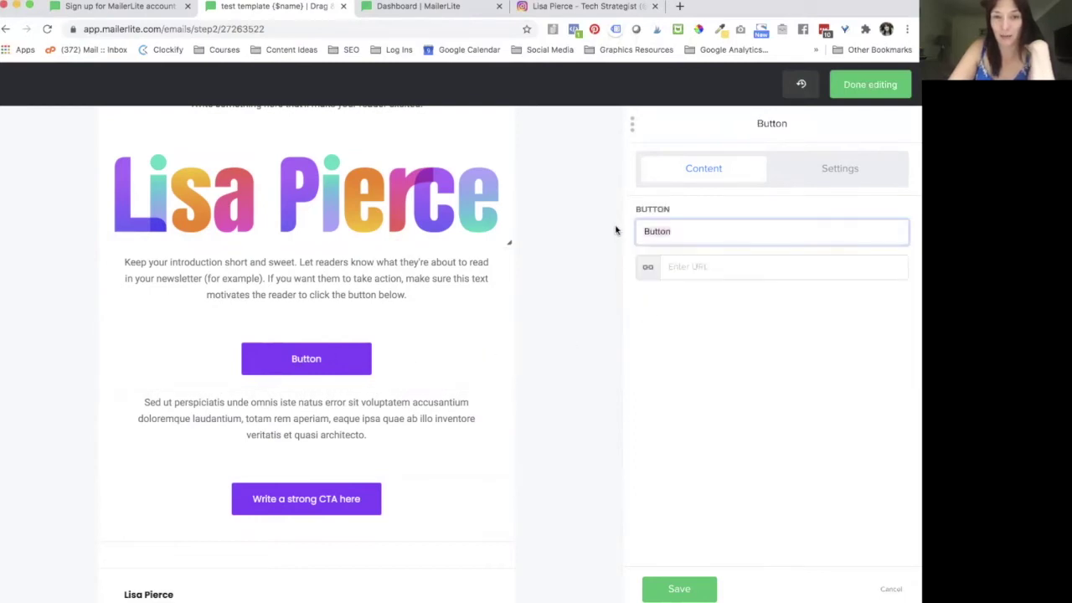
{"action": "type", "text": "CLICK HERE"}
{"action": "left_click", "coordinate": [764, 262]}
{"action": "type", "text": "LISAPIER"}
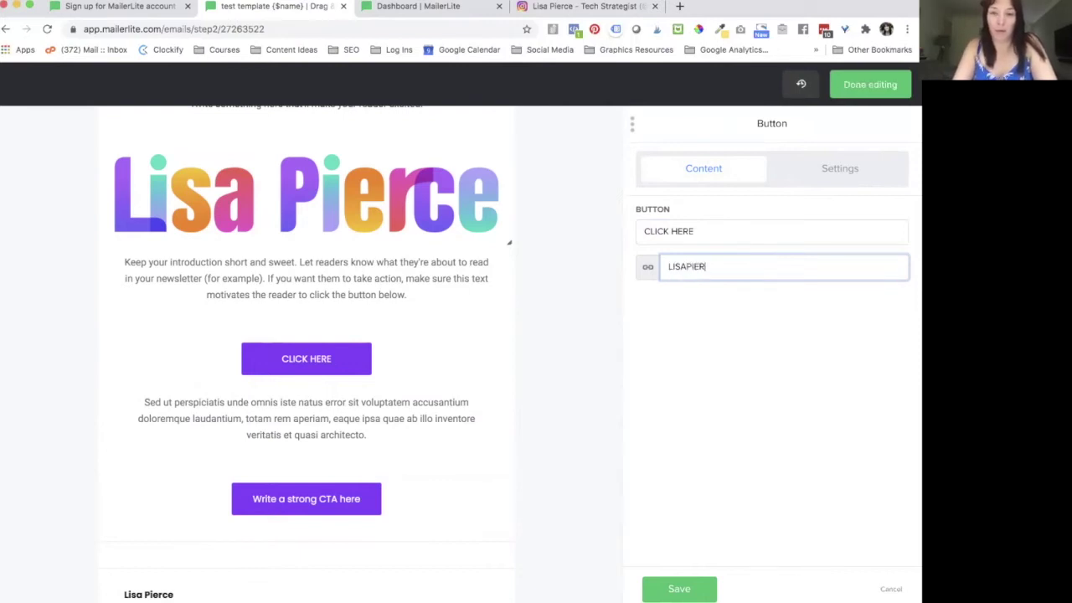
{"action": "type", "text": "CE.CO.UK"}
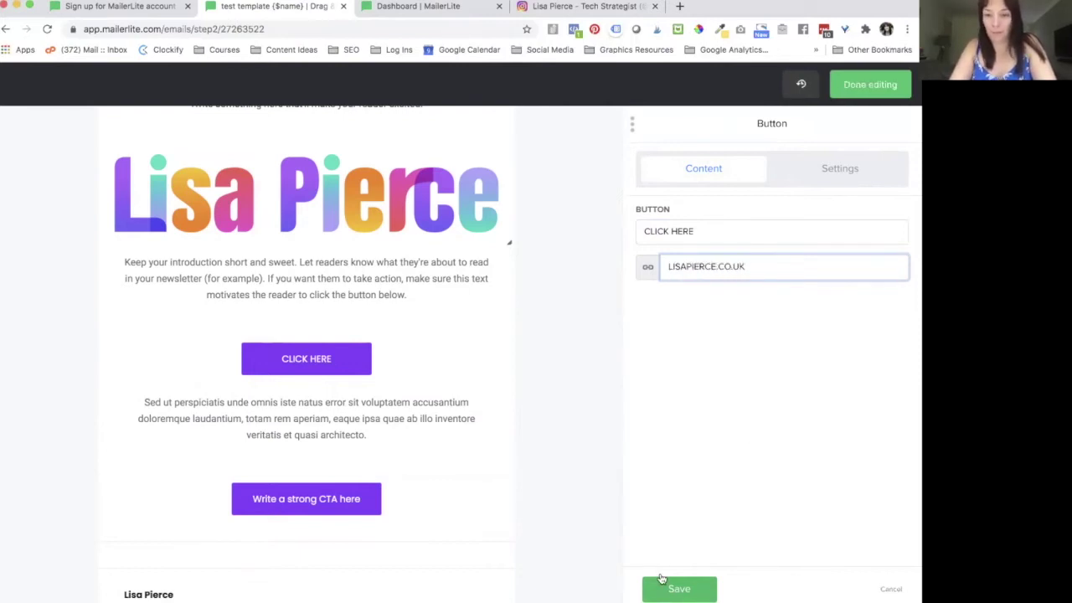
{"action": "left_click", "coordinate": [679, 589]}
{"action": "scroll", "coordinate": [507, 472], "scroll_direction": "down", "scroll_amount": 2}
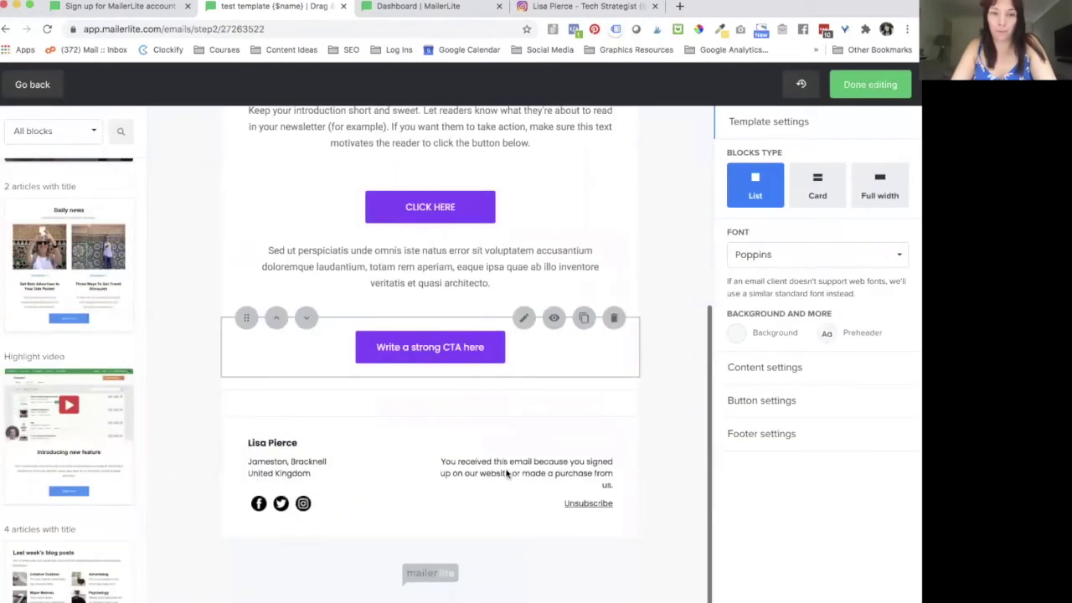
{"action": "scroll", "coordinate": [507, 469], "scroll_direction": "up", "scroll_amount": 4}
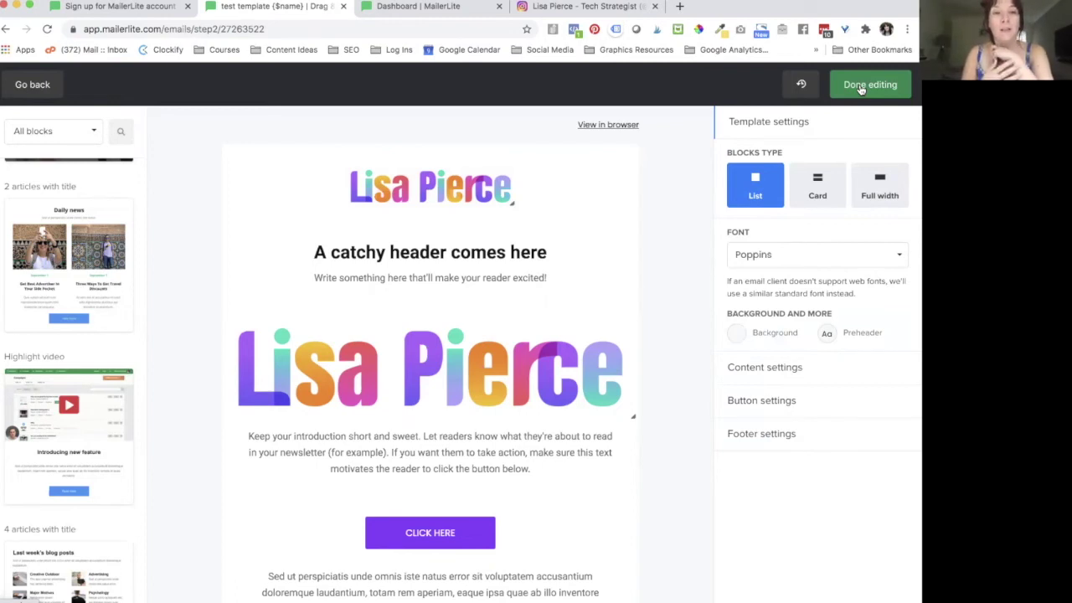
{"action": "left_click", "coordinate": [861, 87]}
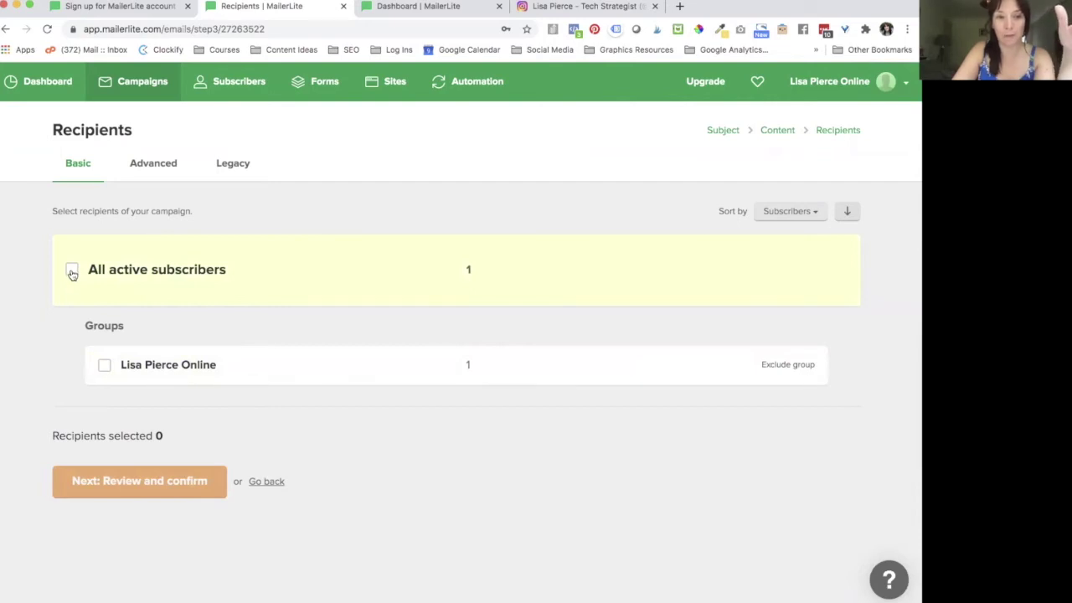
Step: Pick All active subscribers as recipients instead of the single subscriber group, then proceed to review
{"action": "left_click", "coordinate": [72, 271]}
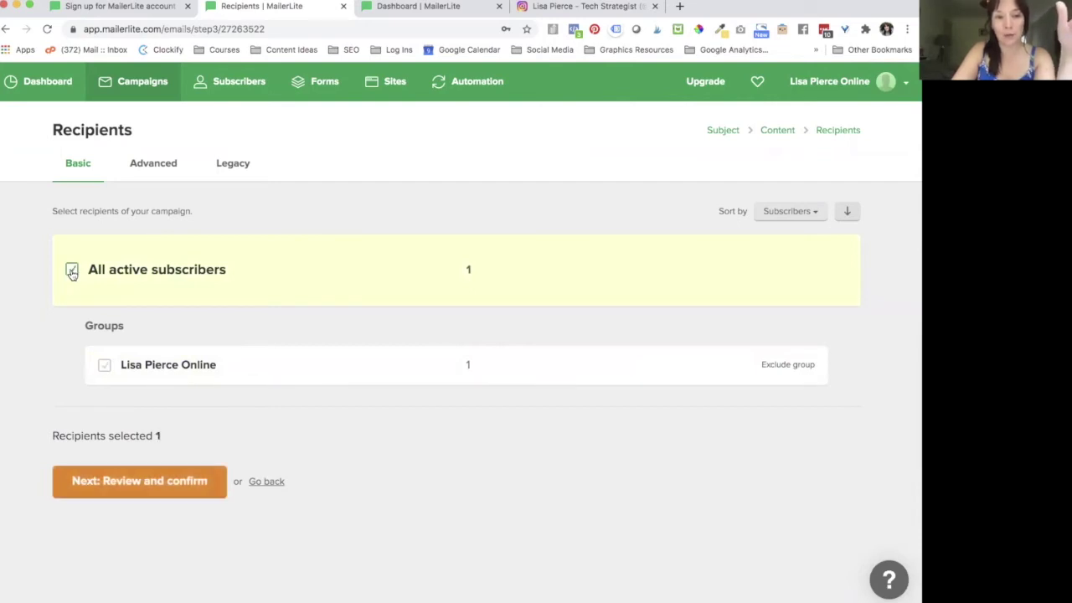
{"action": "left_click", "coordinate": [72, 271]}
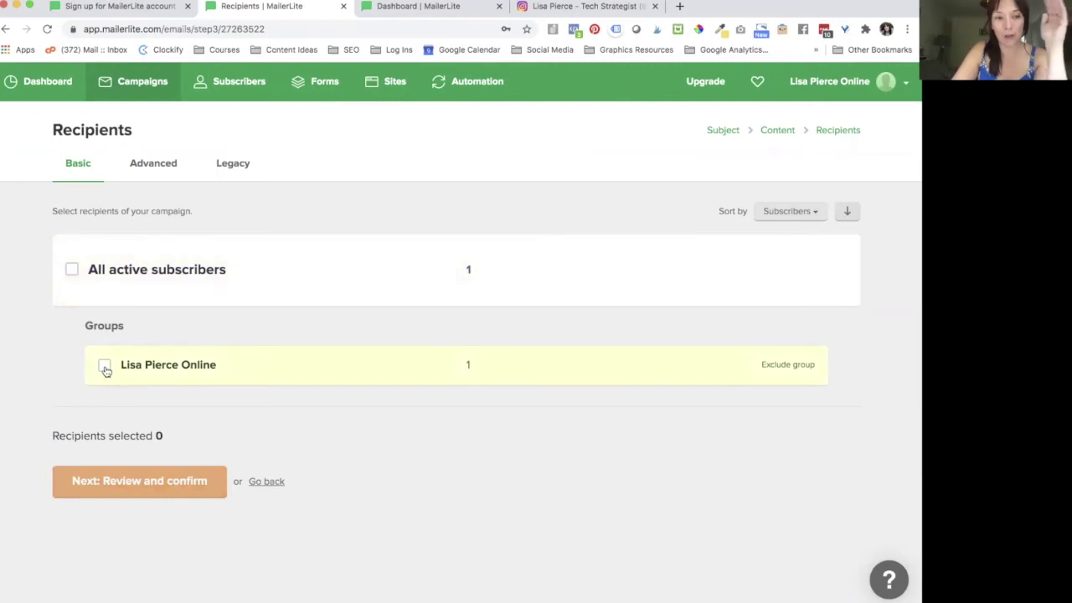
{"action": "left_click", "coordinate": [104, 367]}
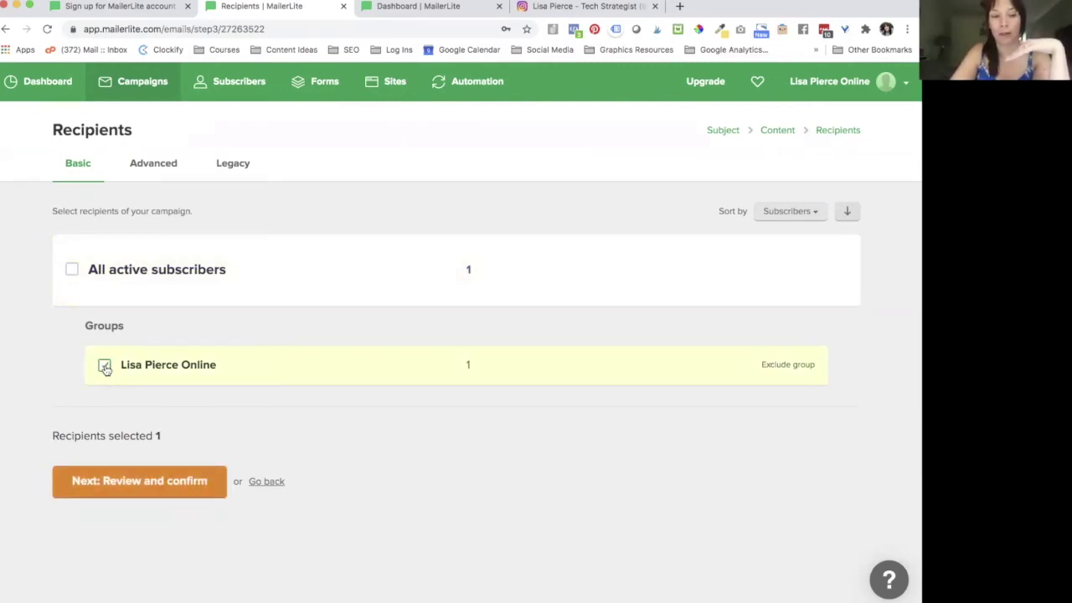
{"action": "left_click", "coordinate": [72, 271]}
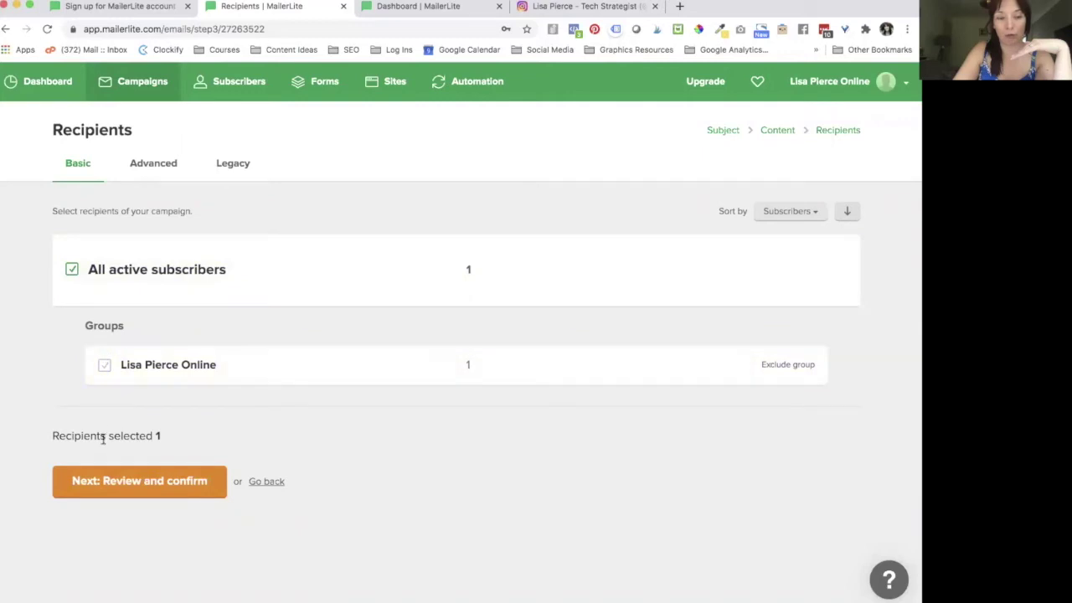
{"action": "left_click", "coordinate": [118, 481]}
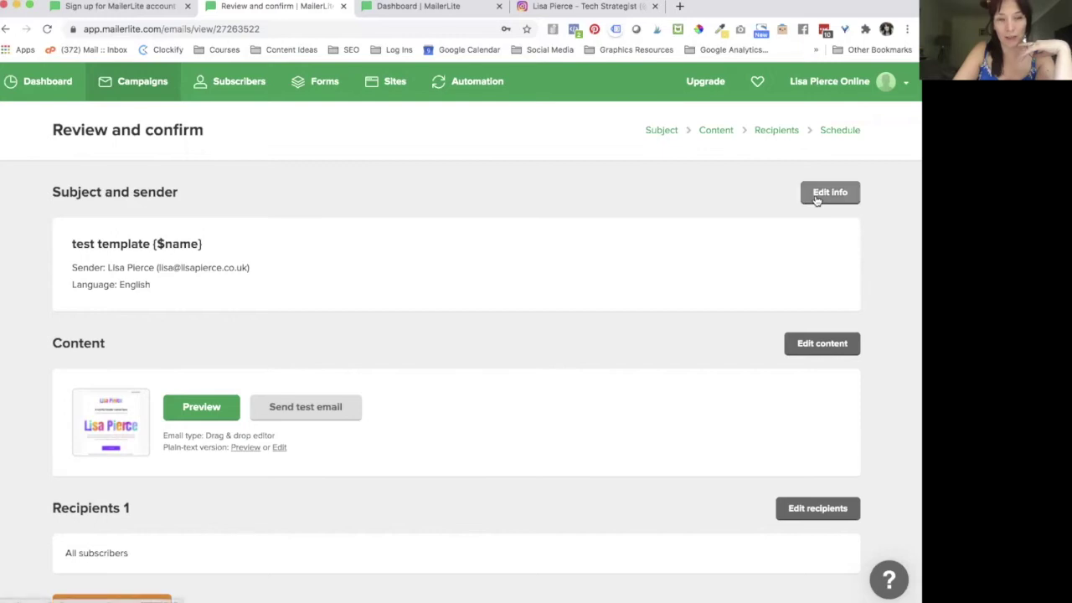
Step: Scroll down the Review and confirm summary to reach the Next: Schedule button
{"action": "scroll", "coordinate": [358, 339], "scroll_direction": "down", "scroll_amount": 2}
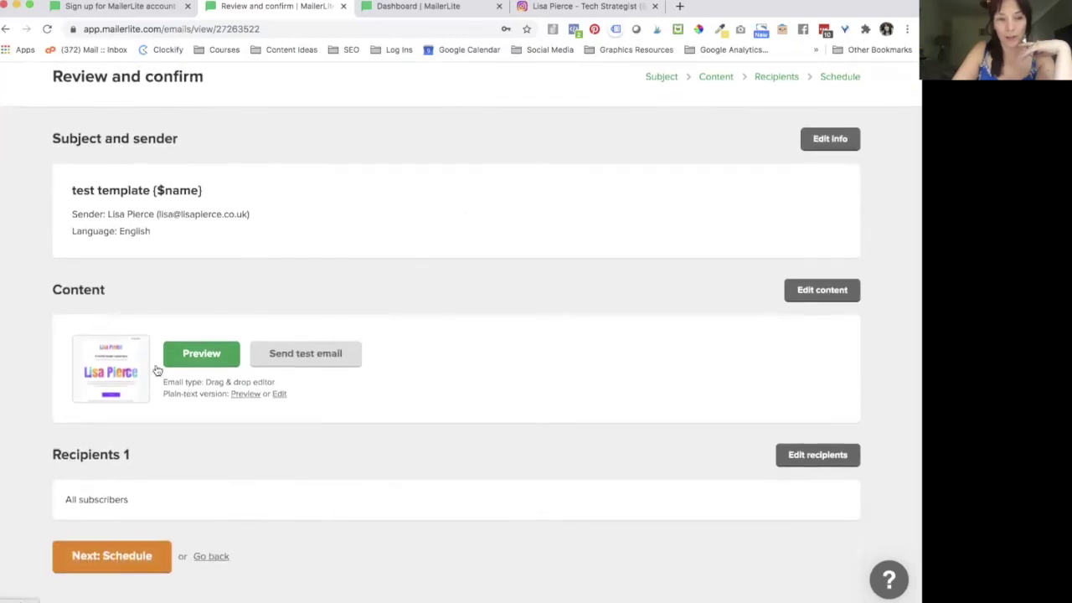
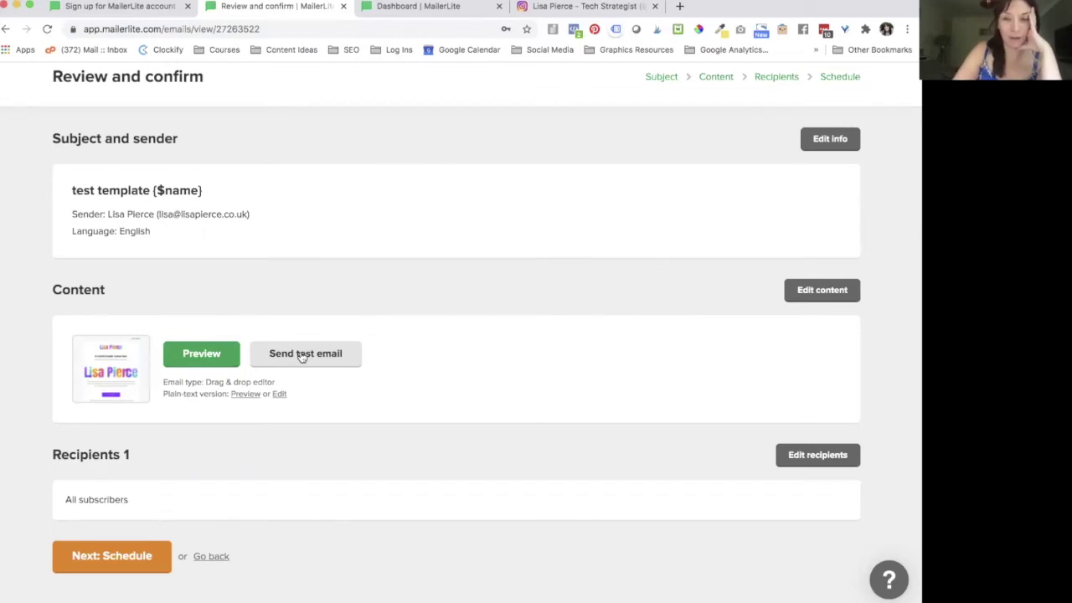
Step: Preview the email in desktop and mobile views, then close the preview
{"action": "left_click", "coordinate": [182, 362]}
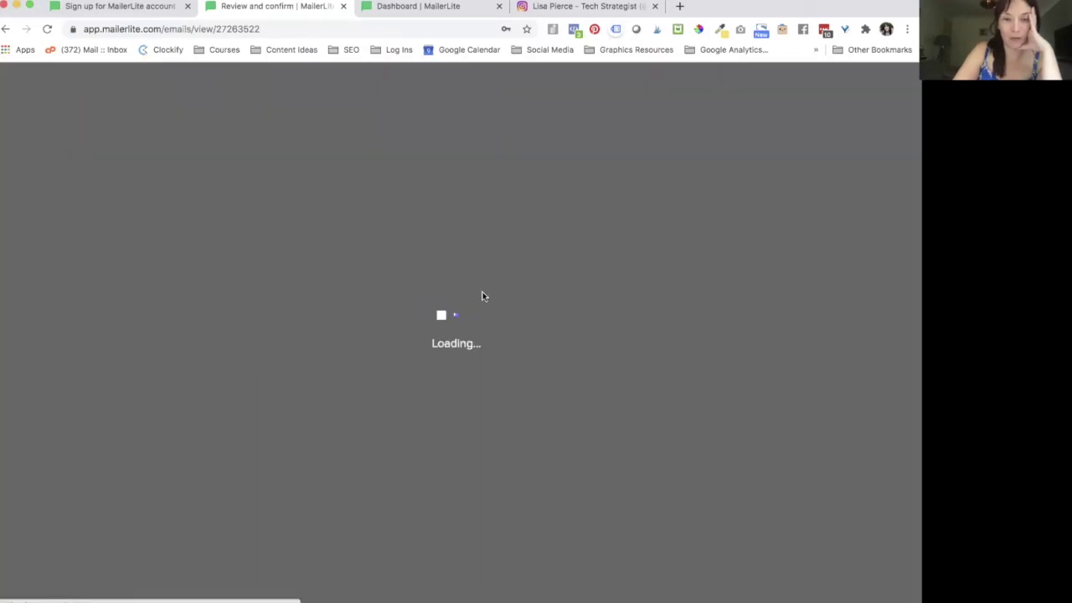
{"action": "scroll", "coordinate": [506, 405], "scroll_direction": "down", "scroll_amount": 10}
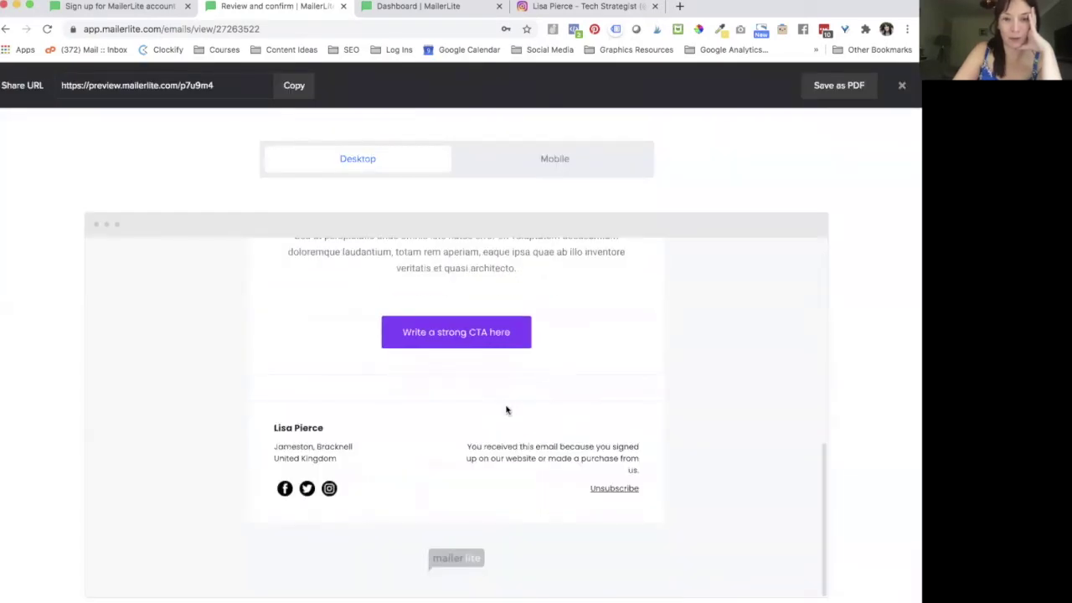
{"action": "scroll", "coordinate": [506, 405], "scroll_direction": "up", "scroll_amount": 10}
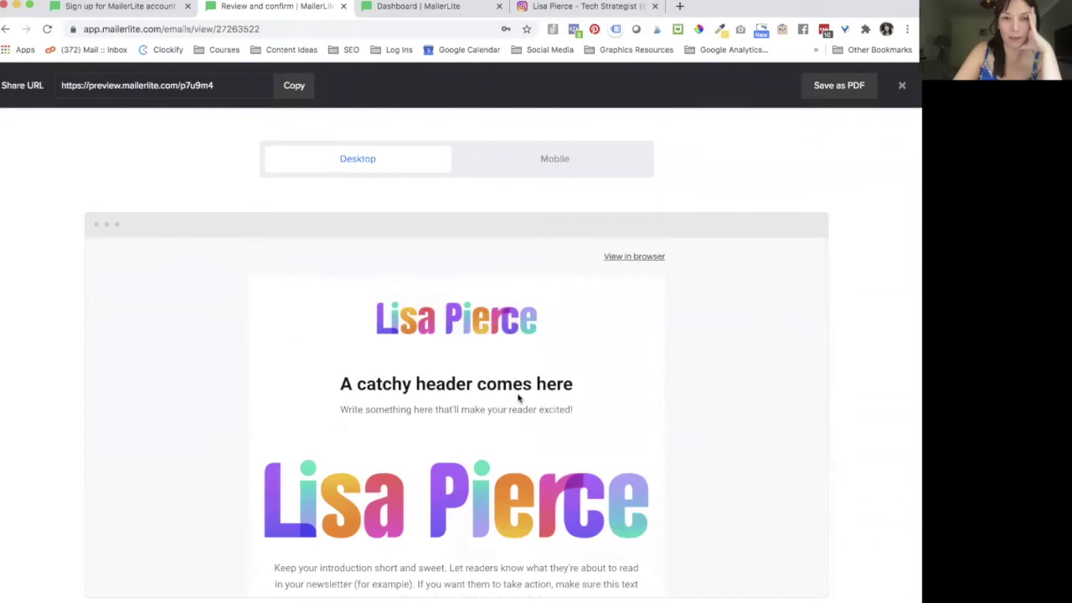
{"action": "left_click", "coordinate": [611, 164]}
{"action": "scroll", "coordinate": [461, 419], "scroll_direction": "down", "scroll_amount": 10}
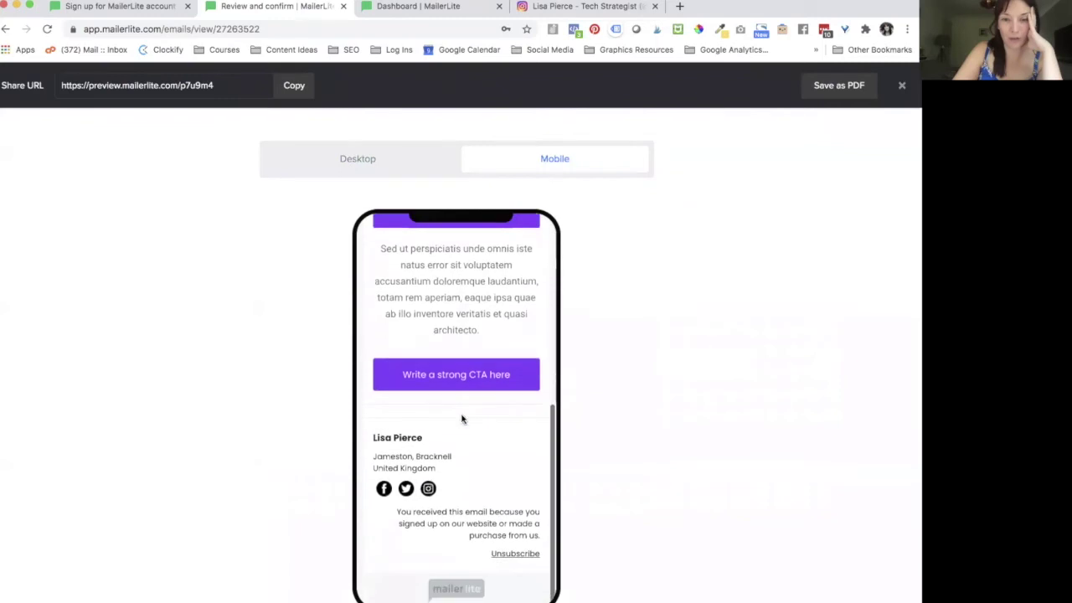
{"action": "scroll", "coordinate": [462, 419], "scroll_direction": "up", "scroll_amount": 3}
{"action": "scroll", "coordinate": [461, 418], "scroll_direction": "up", "scroll_amount": 1}
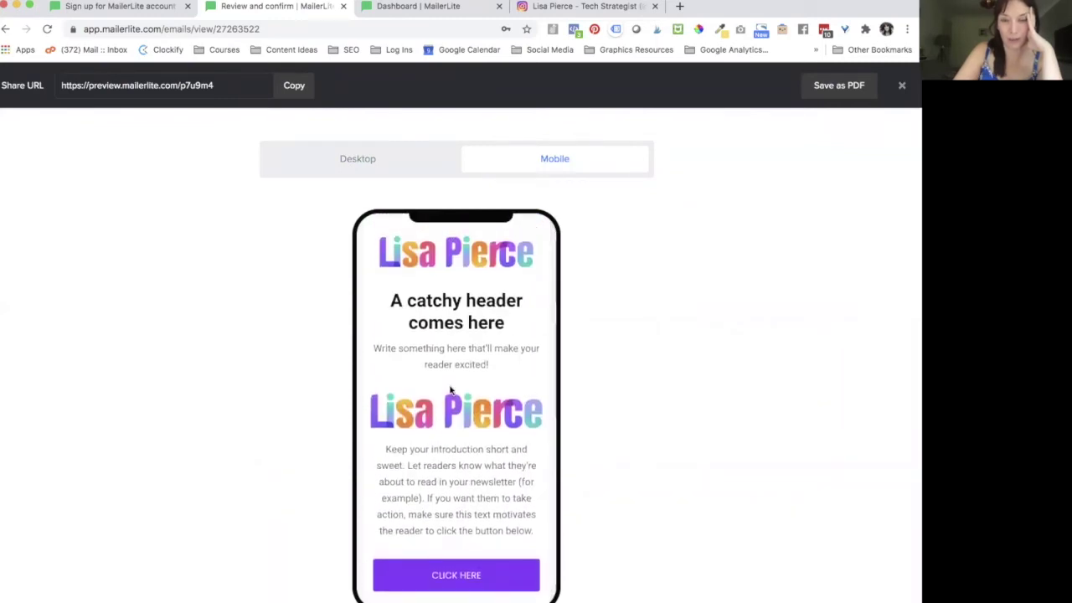
{"action": "scroll", "coordinate": [452, 393], "scroll_direction": "down", "scroll_amount": 10}
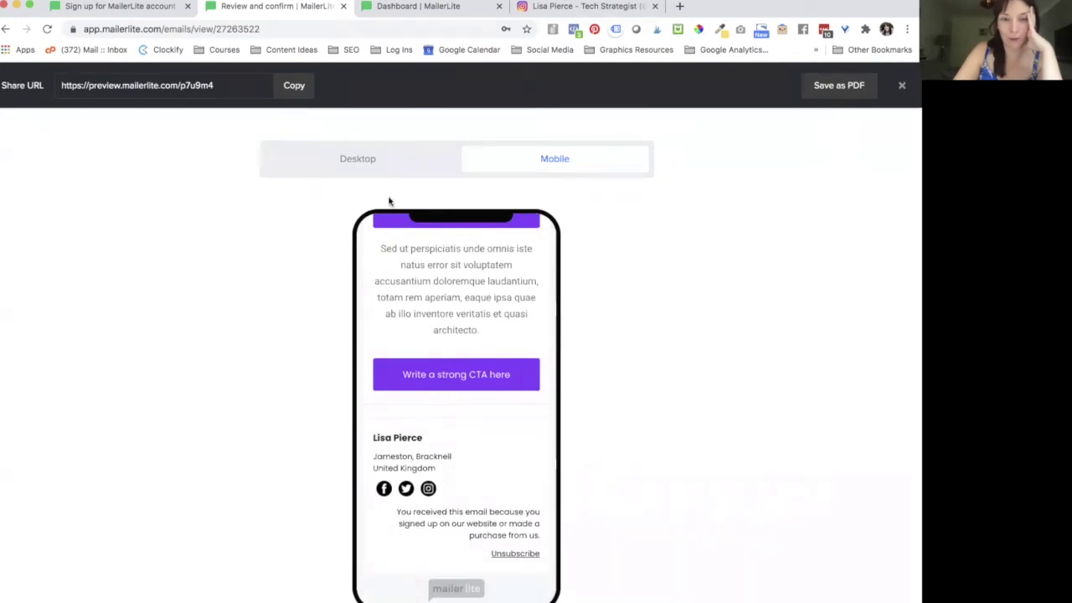
{"action": "left_click", "coordinate": [383, 171]}
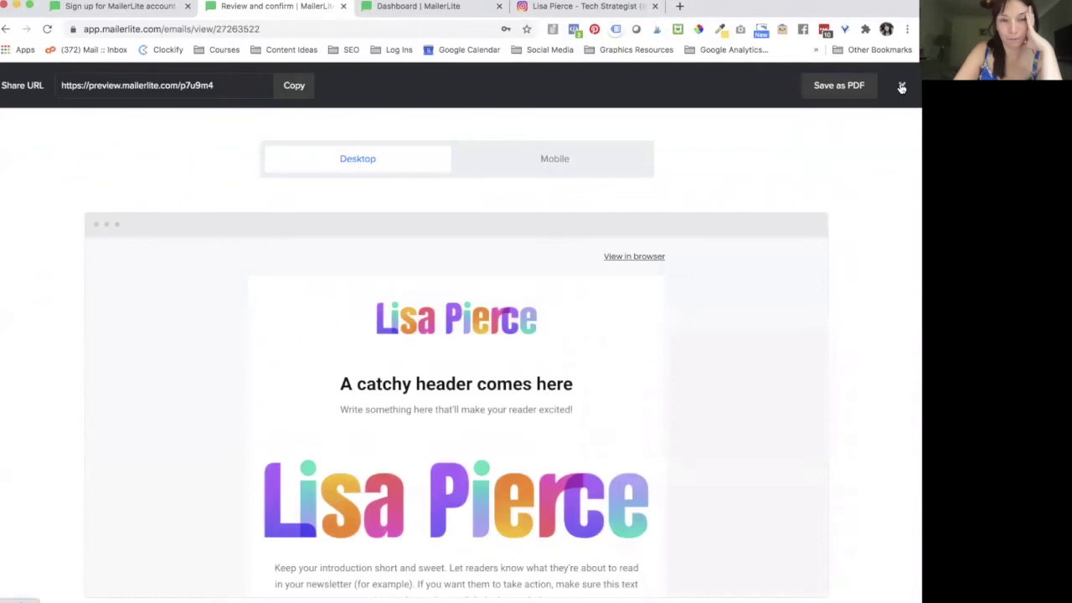
{"action": "left_click", "coordinate": [900, 87]}
Step: Schedule the campaign for August 20 with Google Analytics tracking, then cancel it back to Drafts
{"action": "scroll", "coordinate": [301, 397], "scroll_direction": "up", "scroll_amount": 1}
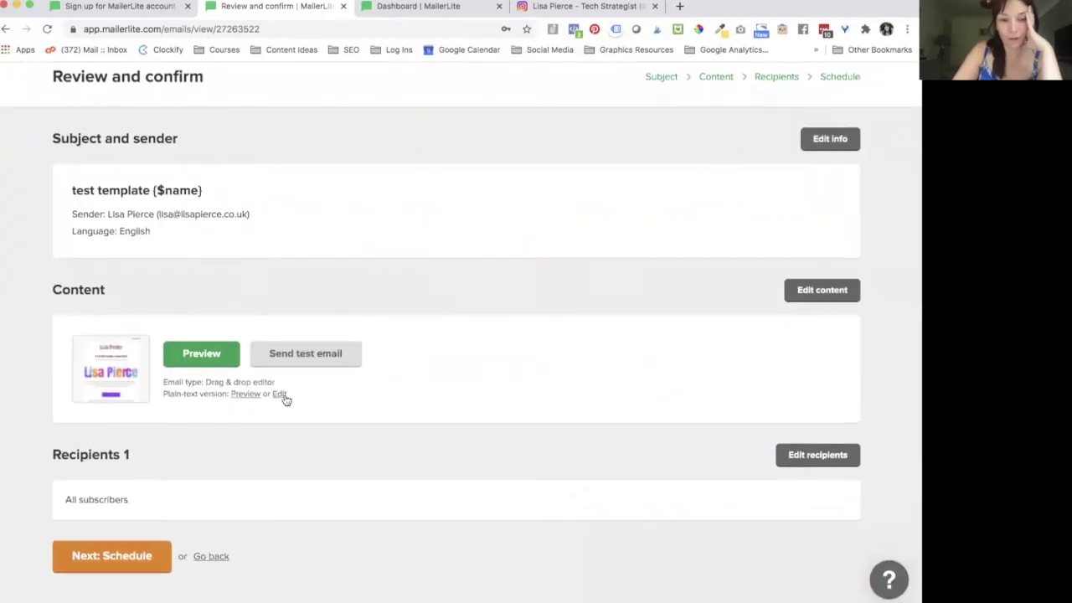
{"action": "left_click", "coordinate": [74, 569]}
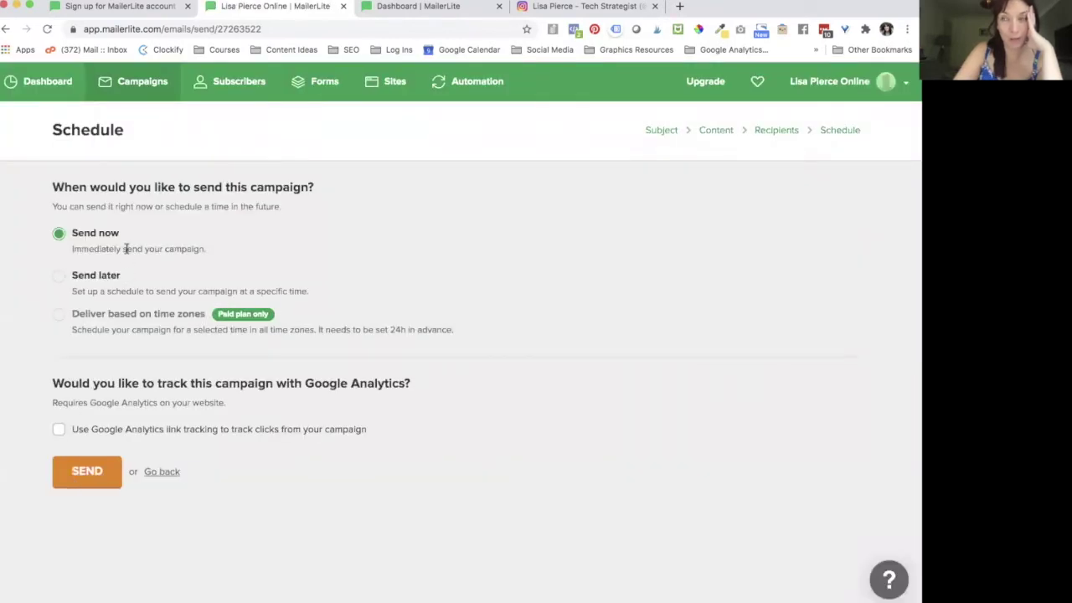
{"action": "left_click", "coordinate": [59, 277]}
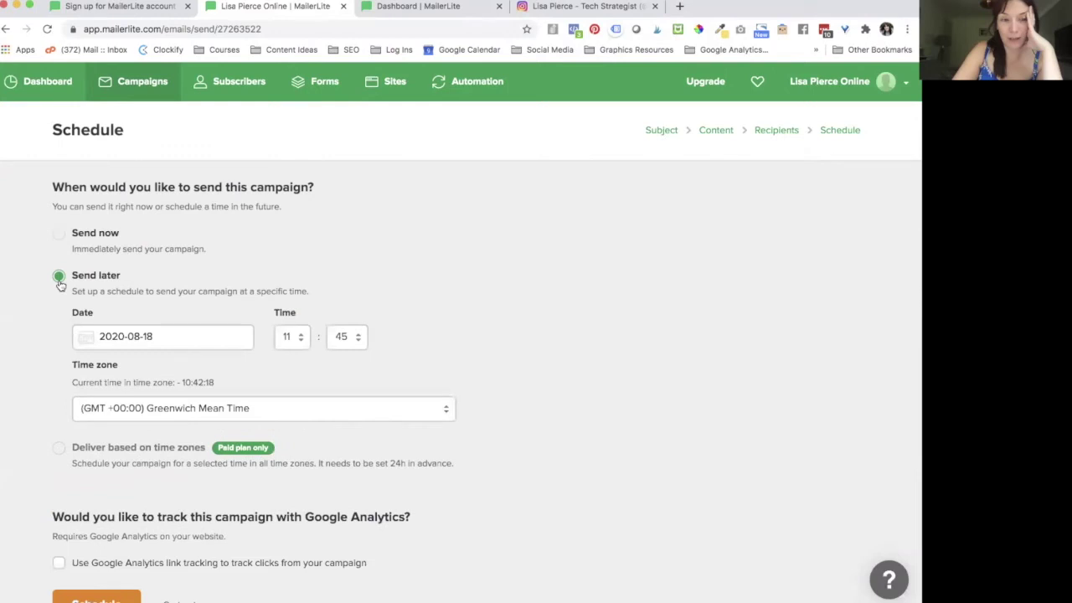
{"action": "scroll", "coordinate": [58, 293], "scroll_direction": "down", "scroll_amount": 2}
{"action": "left_click", "coordinate": [188, 291]}
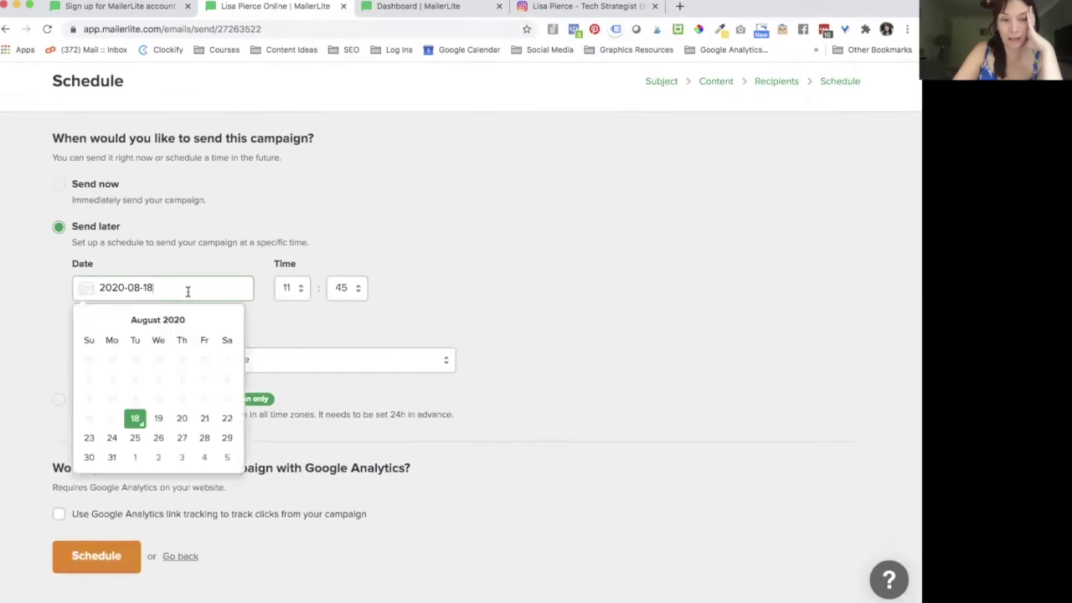
{"action": "left_click", "coordinate": [180, 417]}
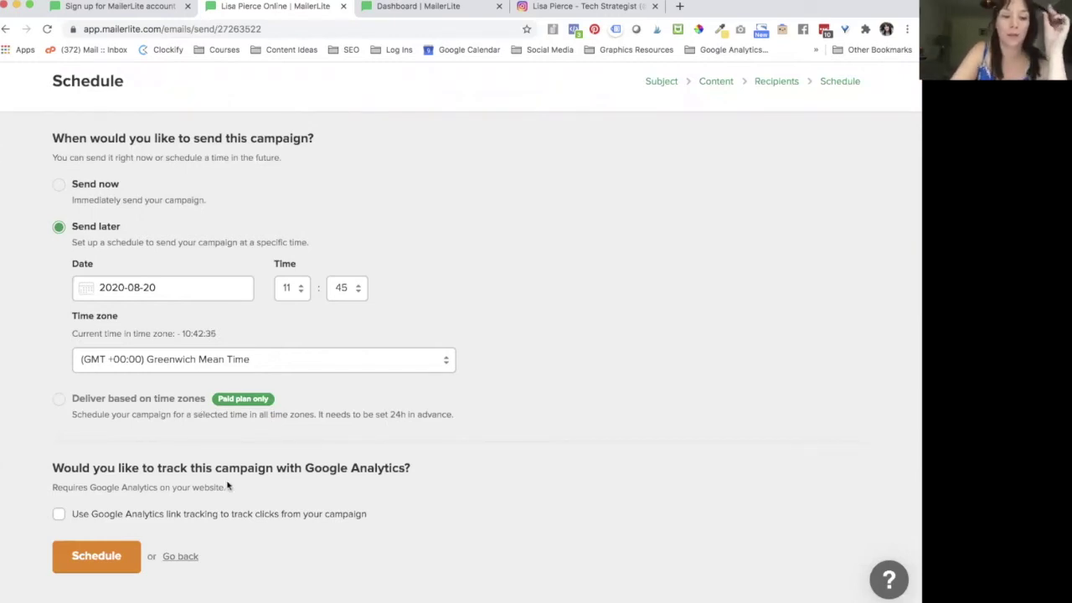
{"action": "left_click", "coordinate": [74, 515]}
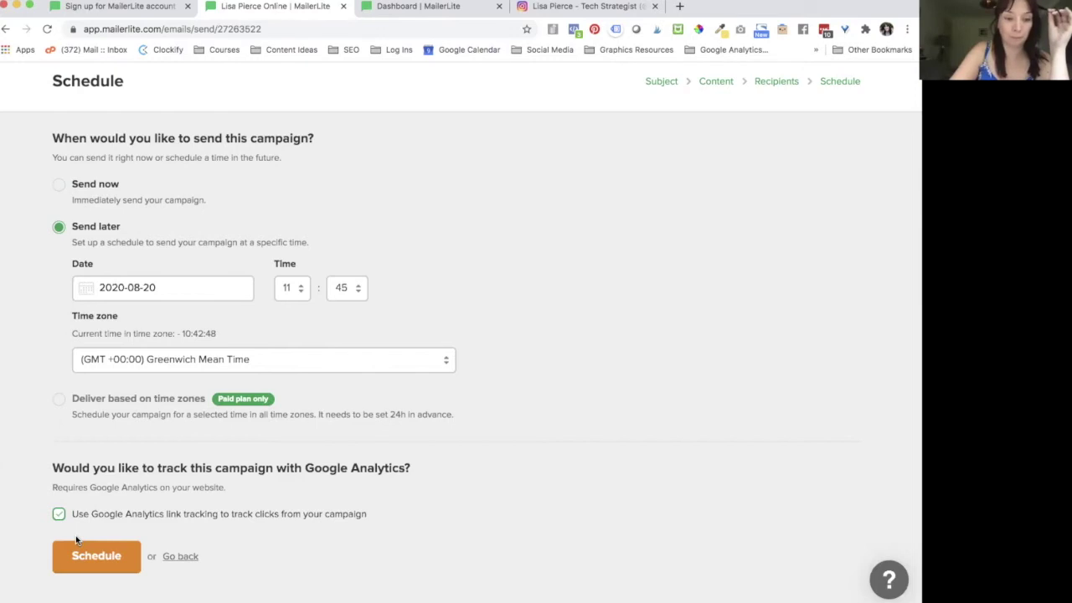
{"action": "left_click", "coordinate": [86, 557]}
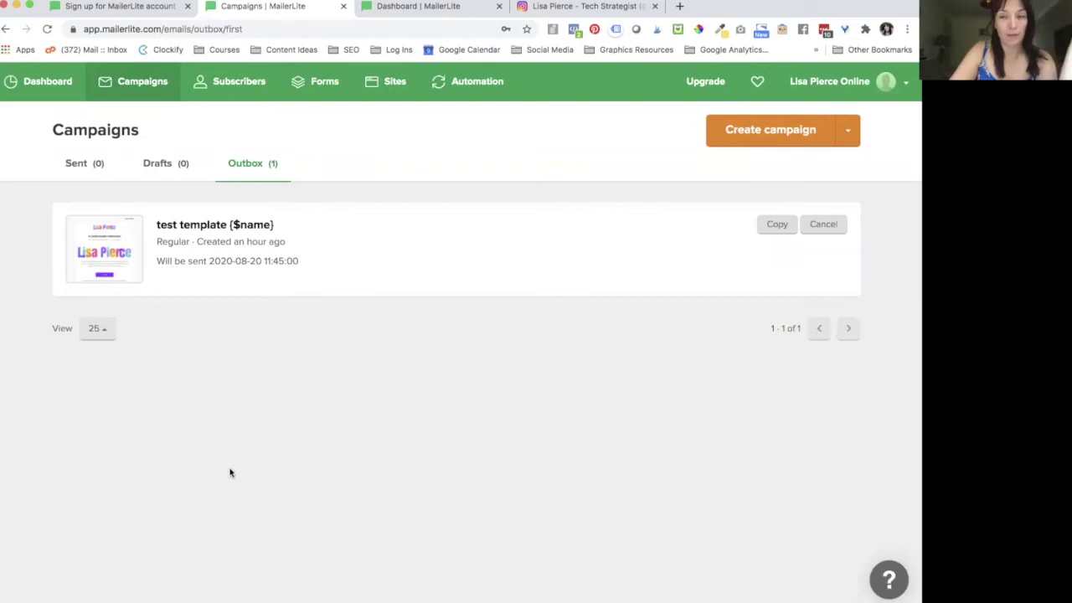
{"action": "left_click", "coordinate": [822, 228]}
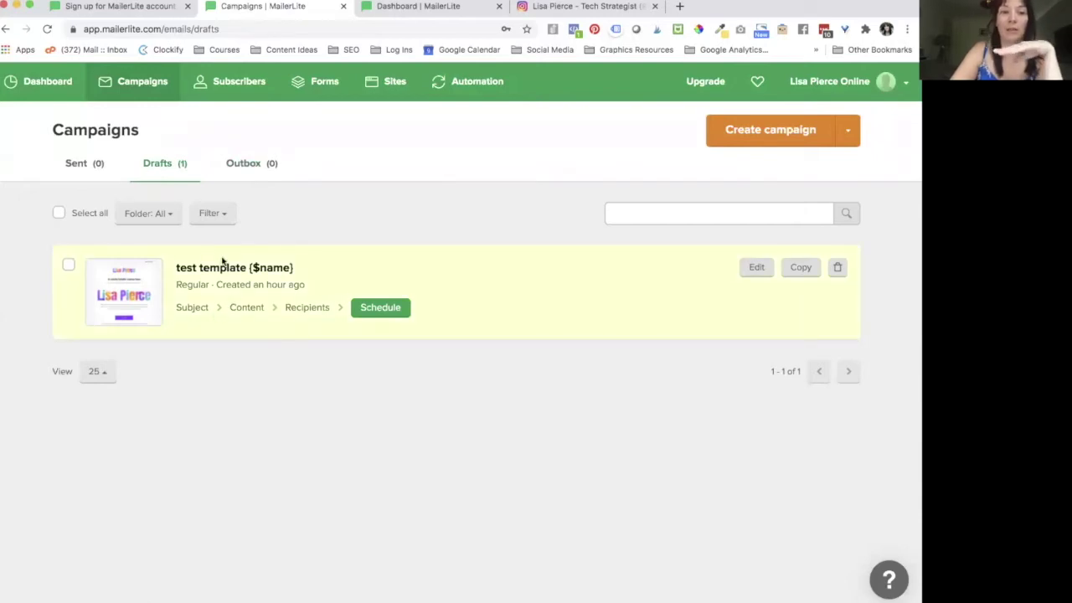
Step: Start a new campaign with the subject NEW CAMPAIGN and continue to content
{"action": "left_click", "coordinate": [745, 140]}
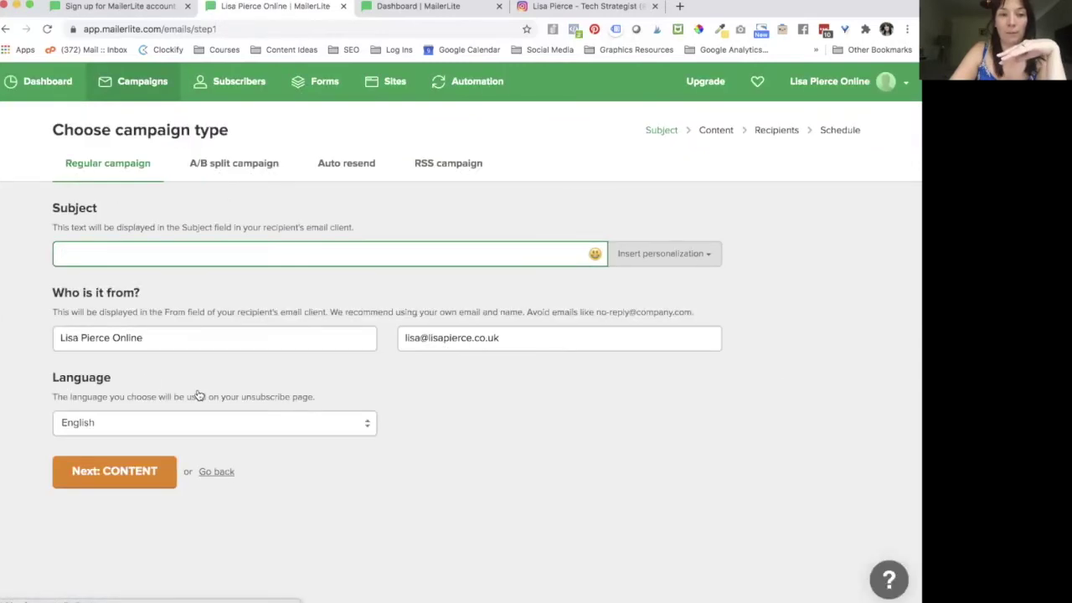
{"action": "type", "text": "NEW CAMPAIGN"}
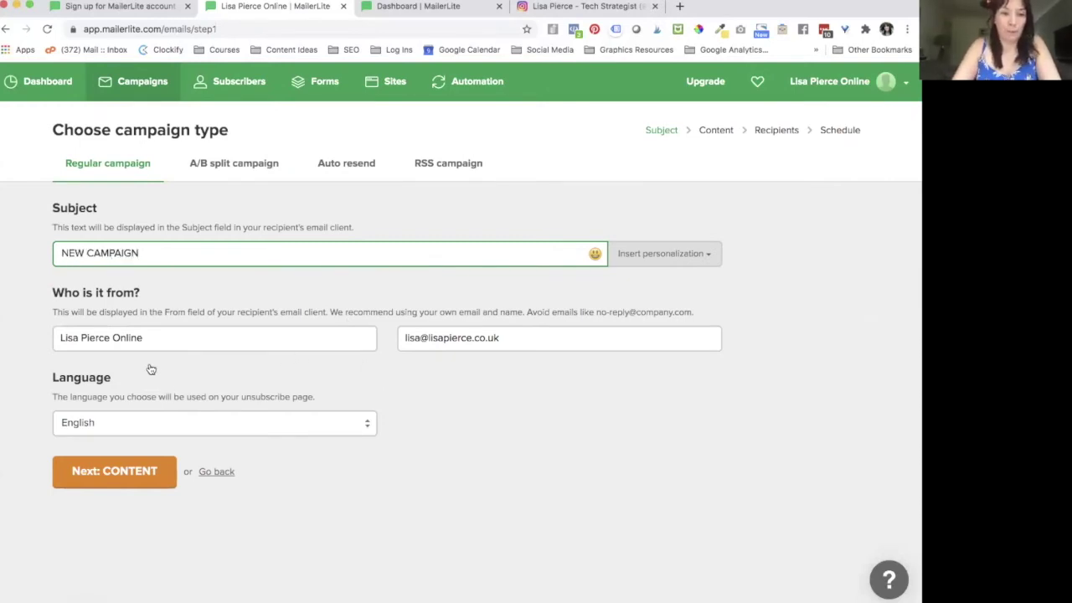
{"action": "left_click", "coordinate": [123, 485]}
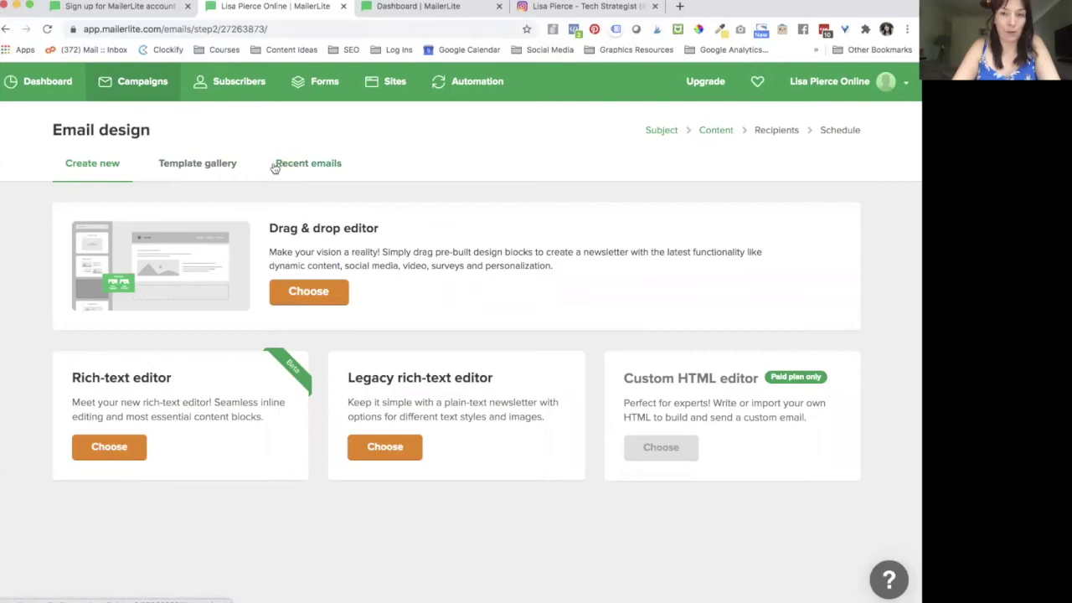
Step: Browse the Template gallery and Recent emails, then go back to the Drafts list
{"action": "left_click", "coordinate": [200, 165]}
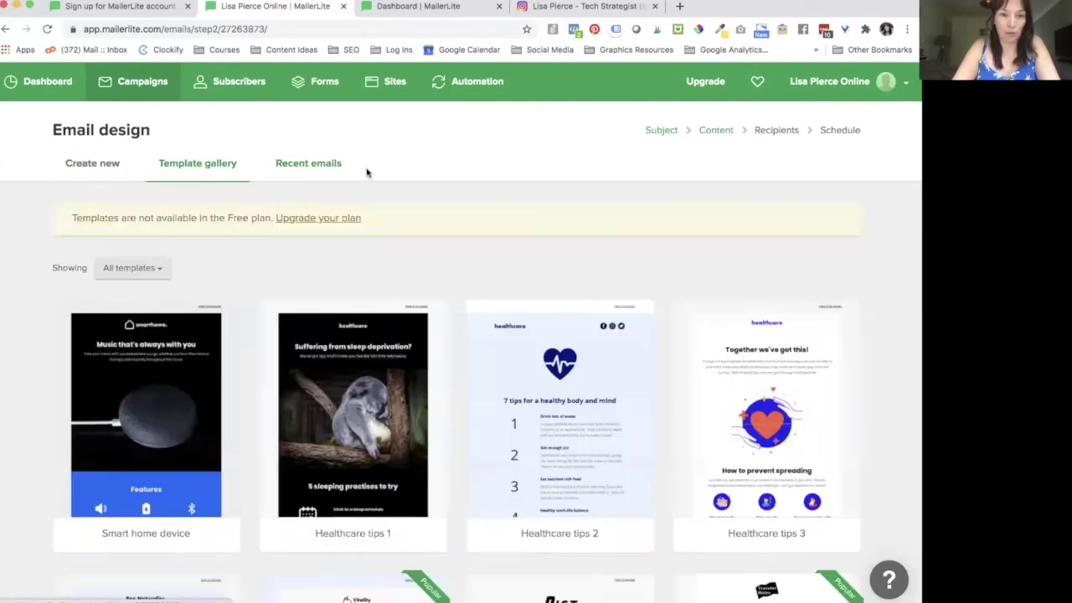
{"action": "left_click", "coordinate": [303, 166]}
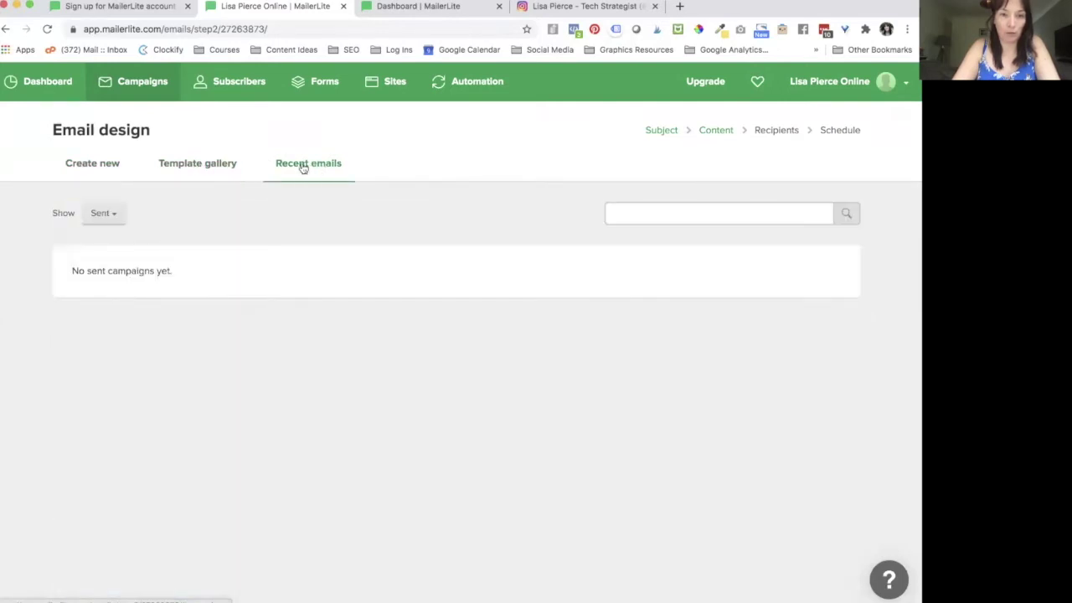
{"action": "left_click", "coordinate": [7, 33]}
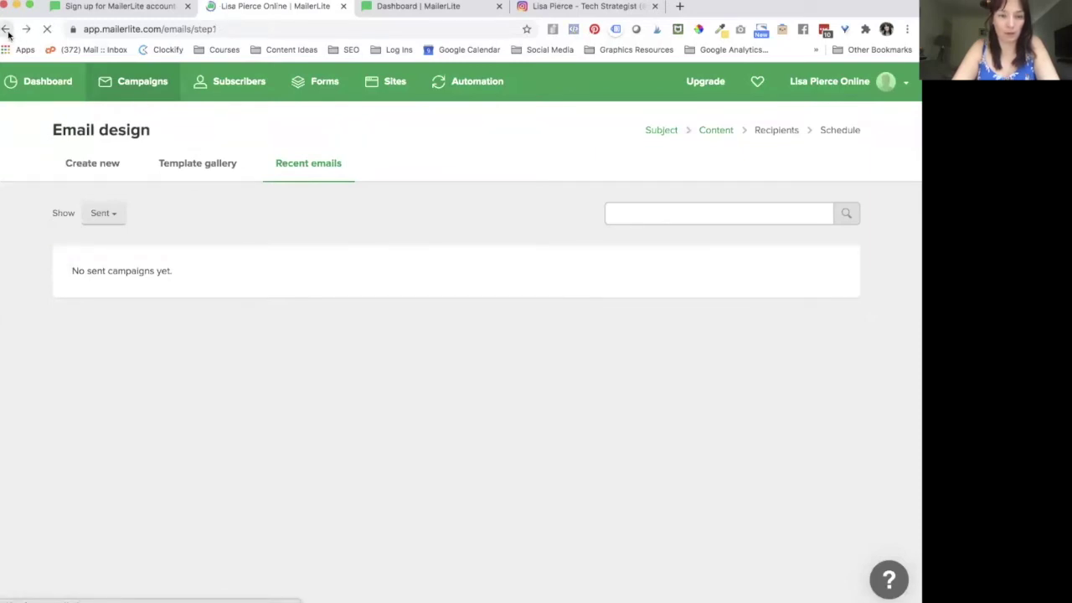
{"action": "left_click", "coordinate": [7, 30]}
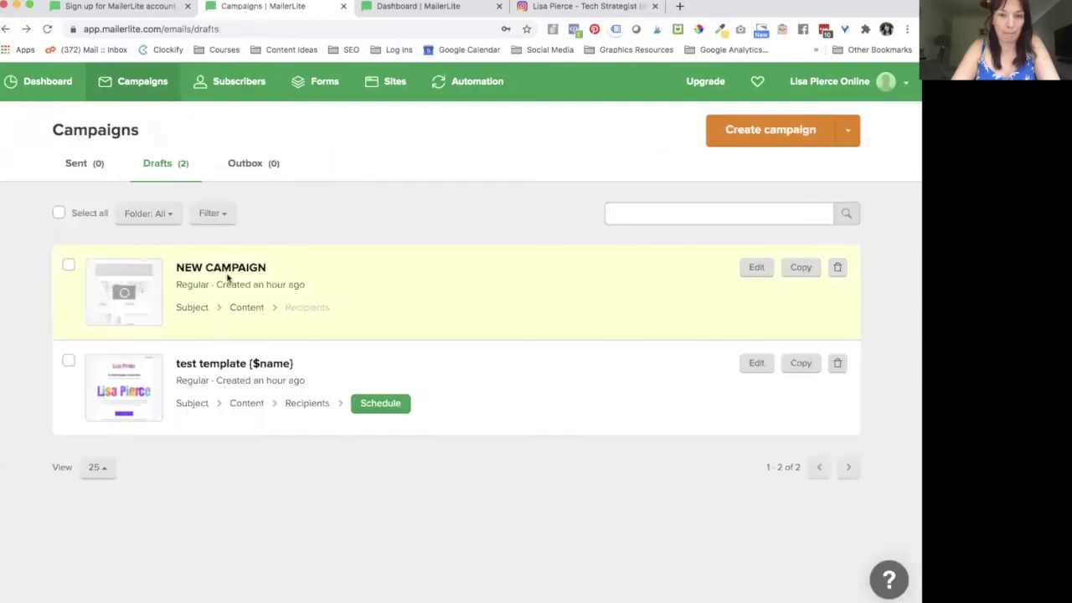
Step: Preview the test template campaign, then open its content in the editor
{"action": "left_click", "coordinate": [126, 382]}
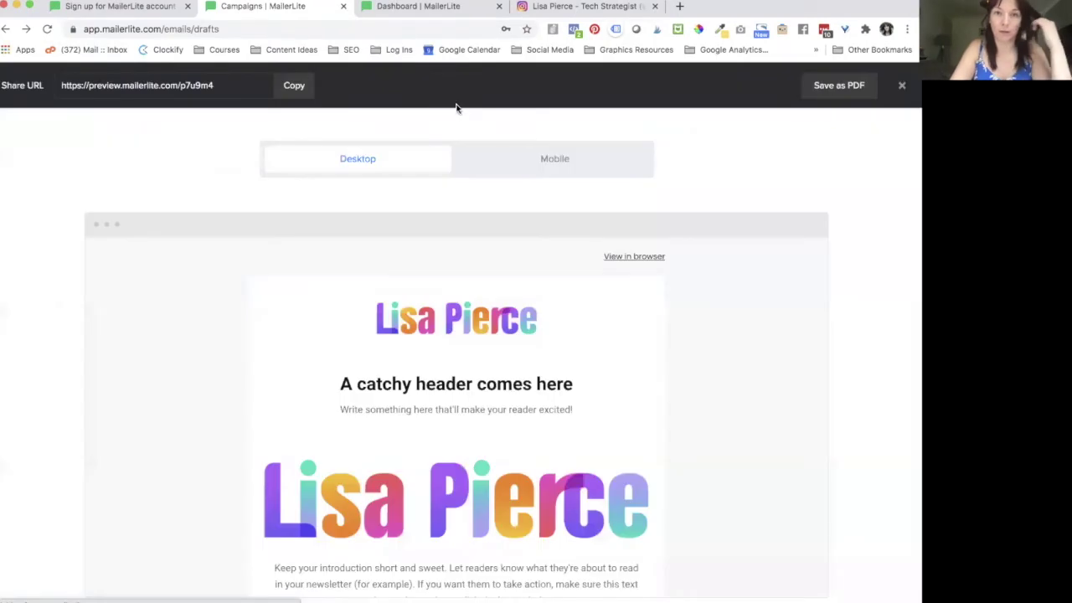
{"action": "left_click", "coordinate": [902, 87]}
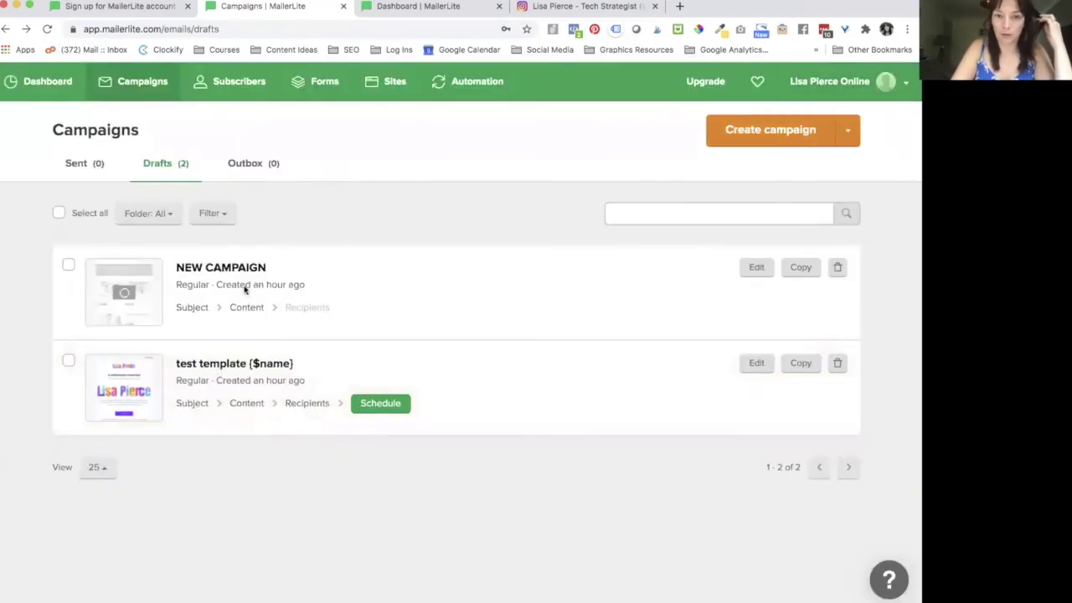
{"action": "left_click", "coordinate": [246, 405]}
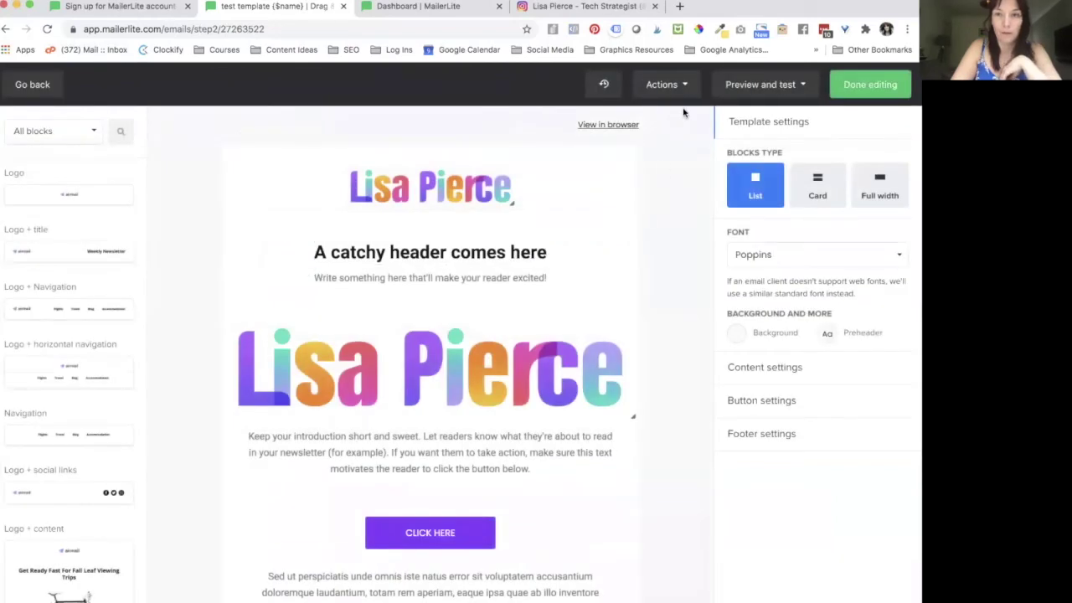
Step: Save the design as a template named 'Newsletter Template' and finish editing
{"action": "left_click", "coordinate": [686, 86]}
{"action": "left_click", "coordinate": [641, 116]}
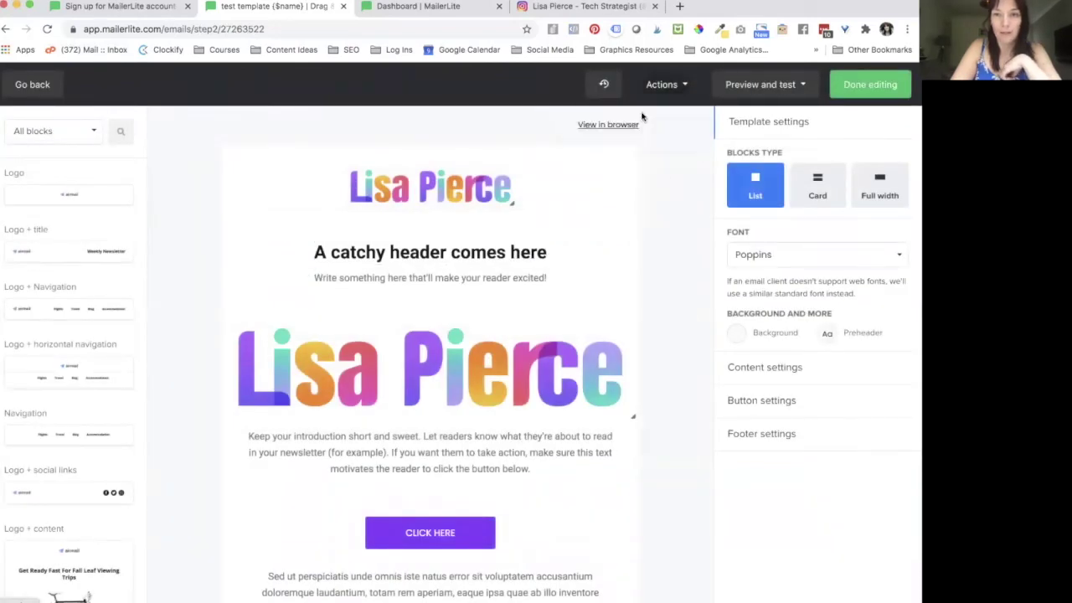
{"action": "left_click", "coordinate": [411, 176]}
{"action": "type", "text": "Newsl"}
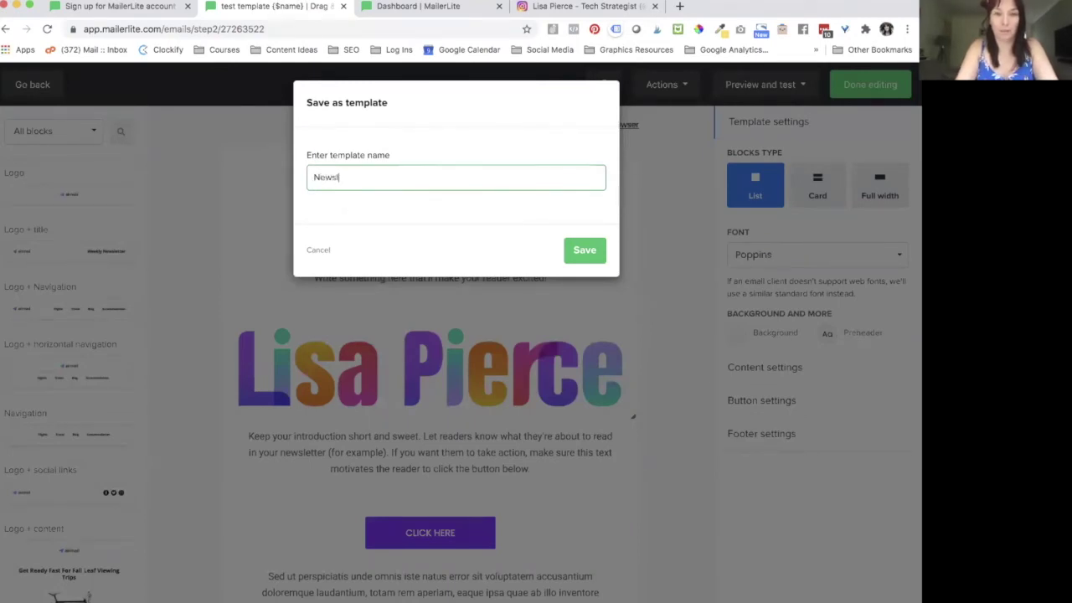
{"action": "type", "text": "etter Template"}
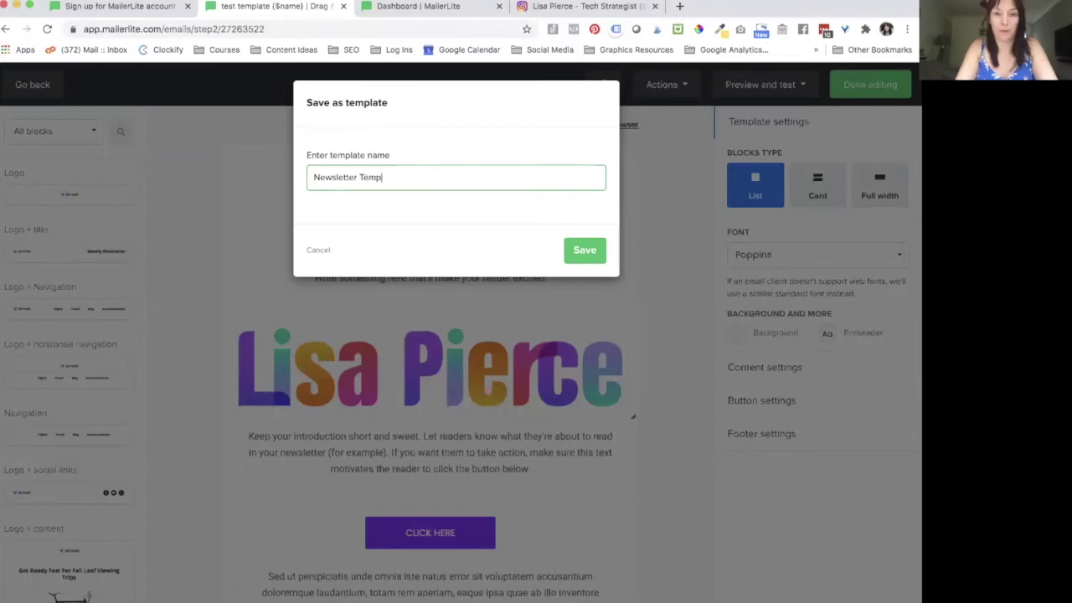
{"action": "left_click", "coordinate": [578, 252]}
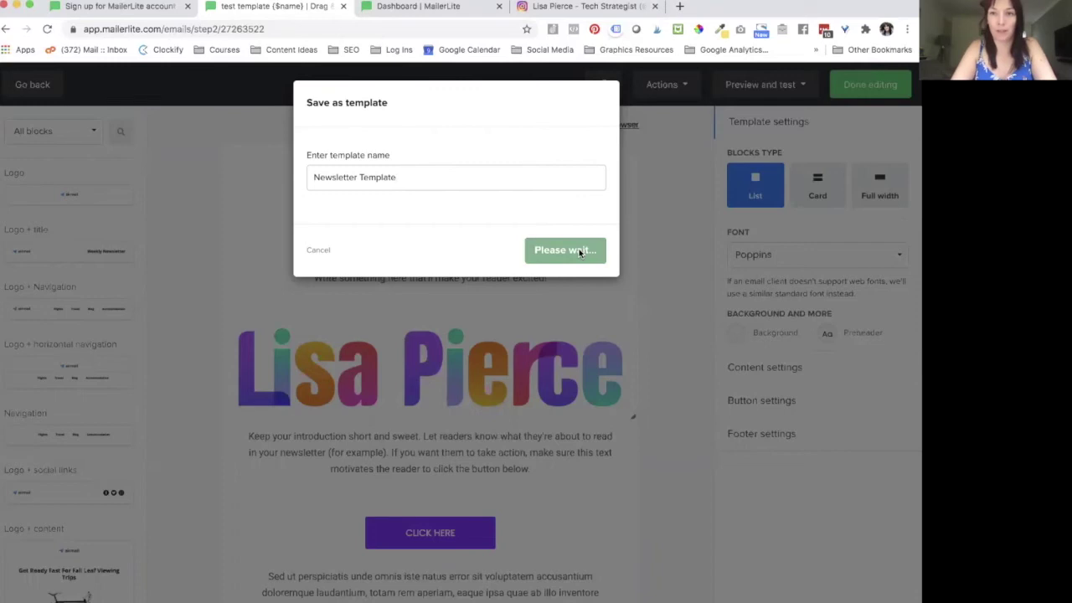
{"action": "left_click", "coordinate": [567, 219]}
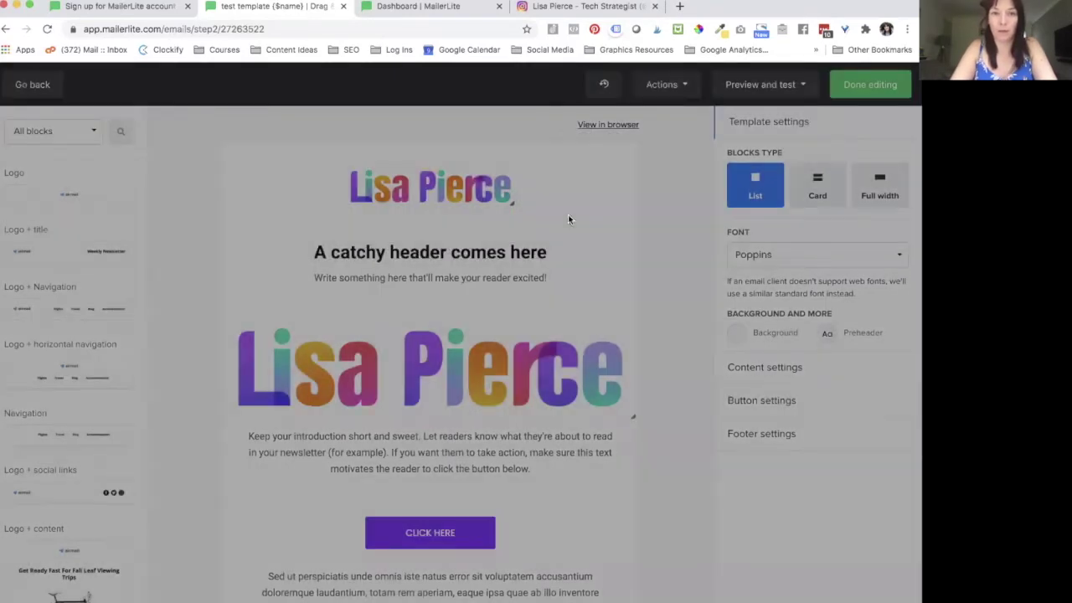
{"action": "left_click", "coordinate": [858, 91]}
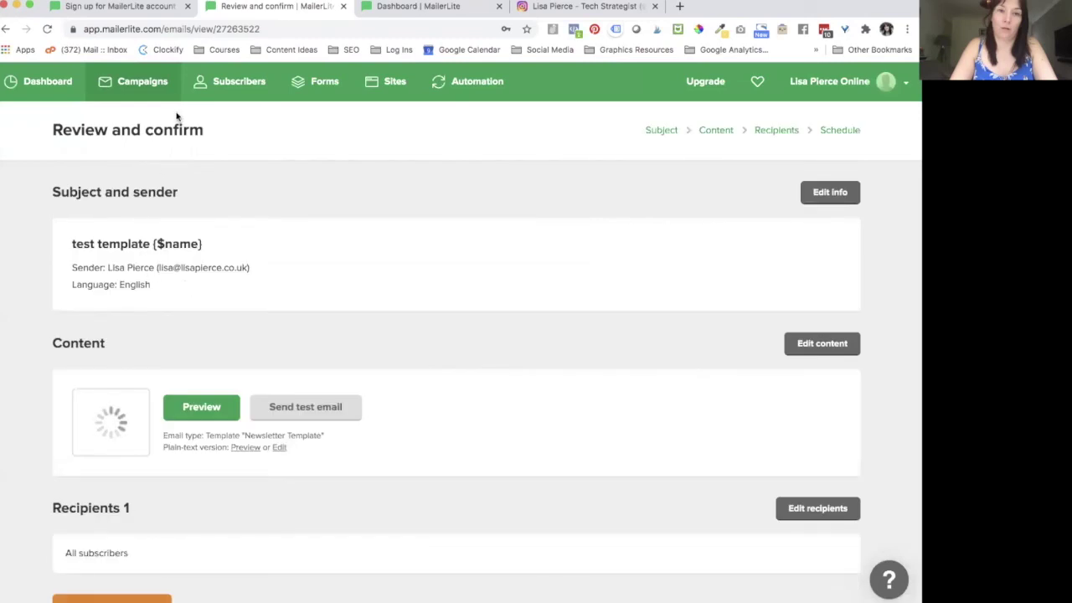
Step: Open the NEW CAMPAIGN draft, apply the Newsletter Template design, and finish editing its content
{"action": "scroll", "coordinate": [217, 315], "scroll_direction": "down", "scroll_amount": 1}
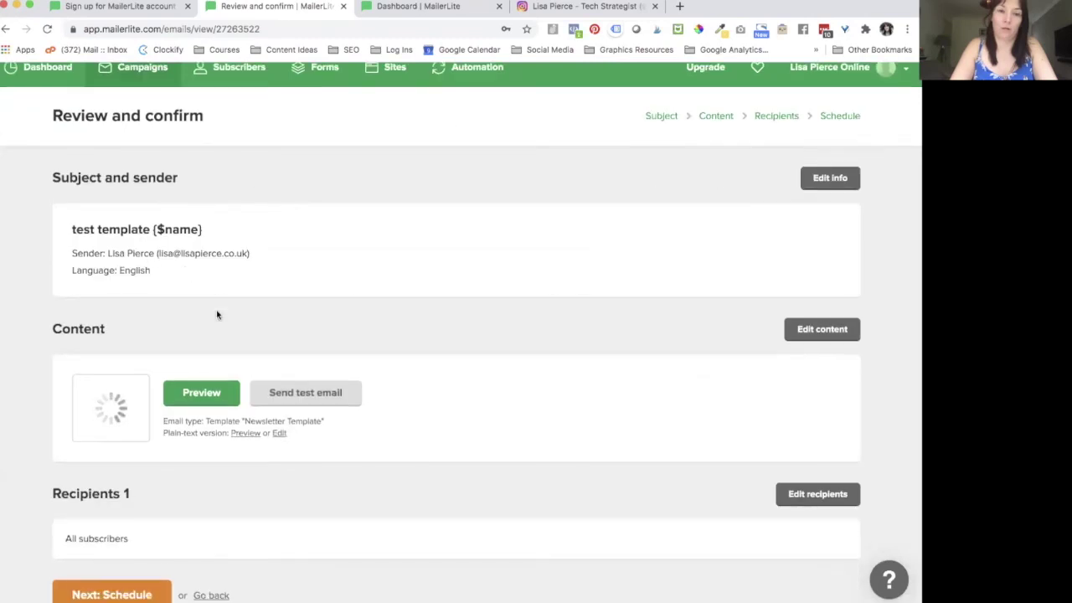
{"action": "scroll", "coordinate": [108, 112], "scroll_direction": "up", "scroll_amount": 2}
{"action": "left_click", "coordinate": [131, 94]}
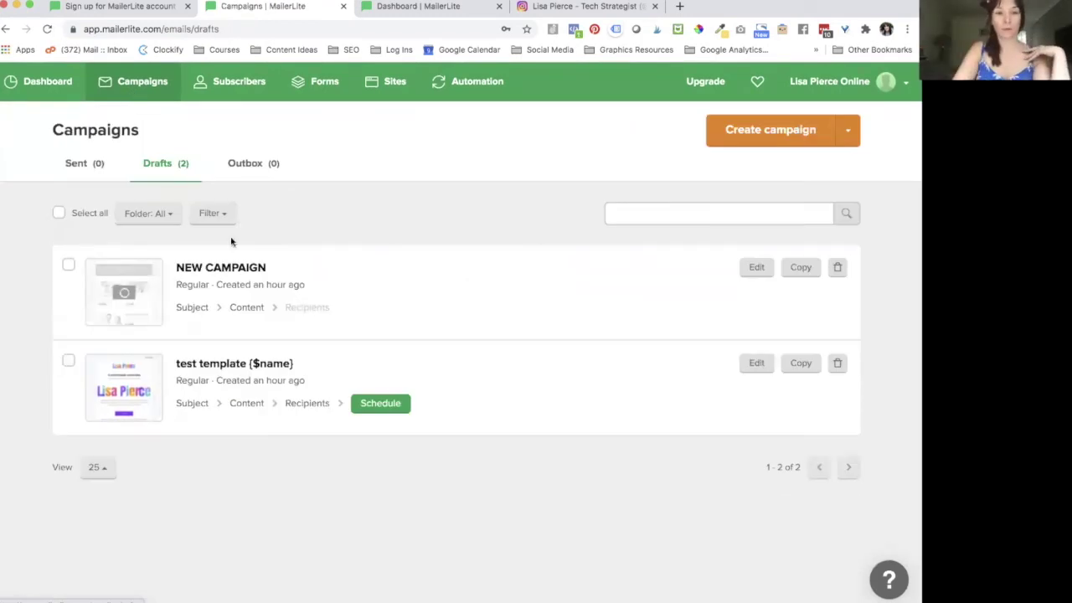
{"action": "left_click", "coordinate": [239, 268]}
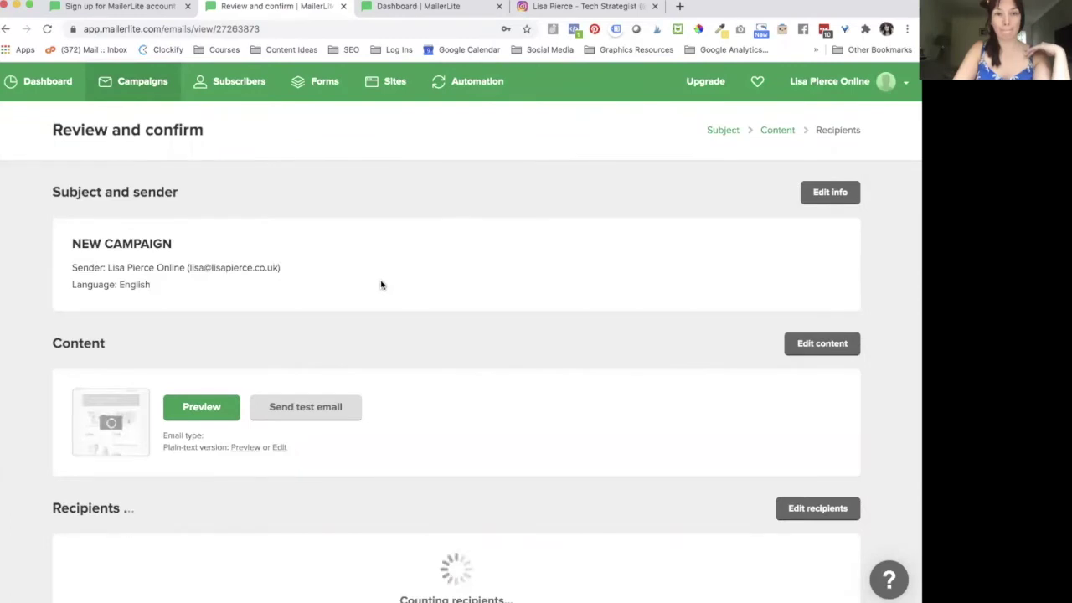
{"action": "left_click", "coordinate": [803, 345]}
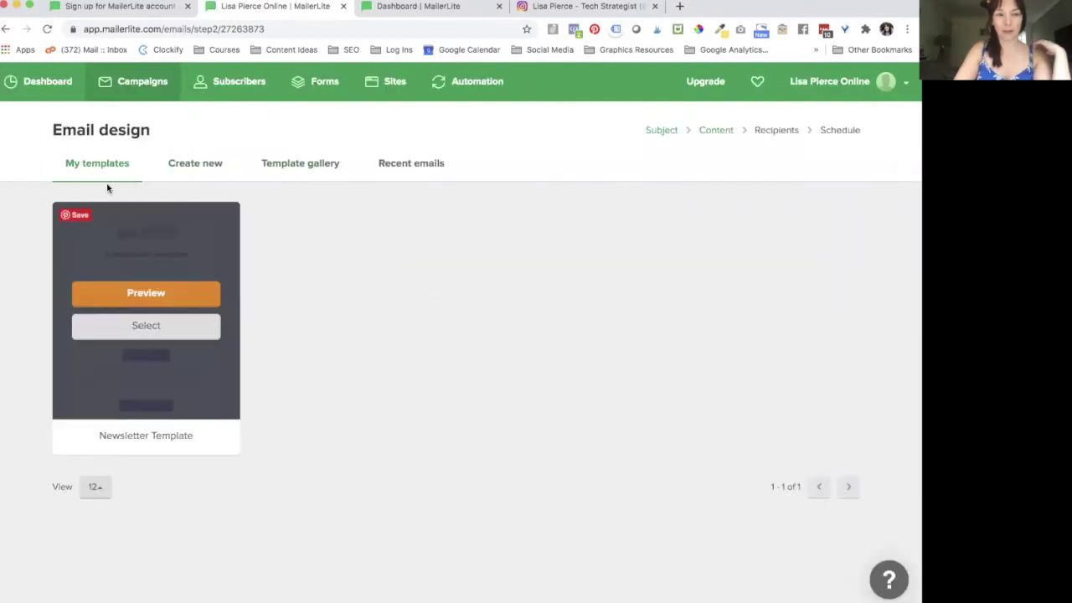
{"action": "mouse_move", "coordinate": [160, 339]}
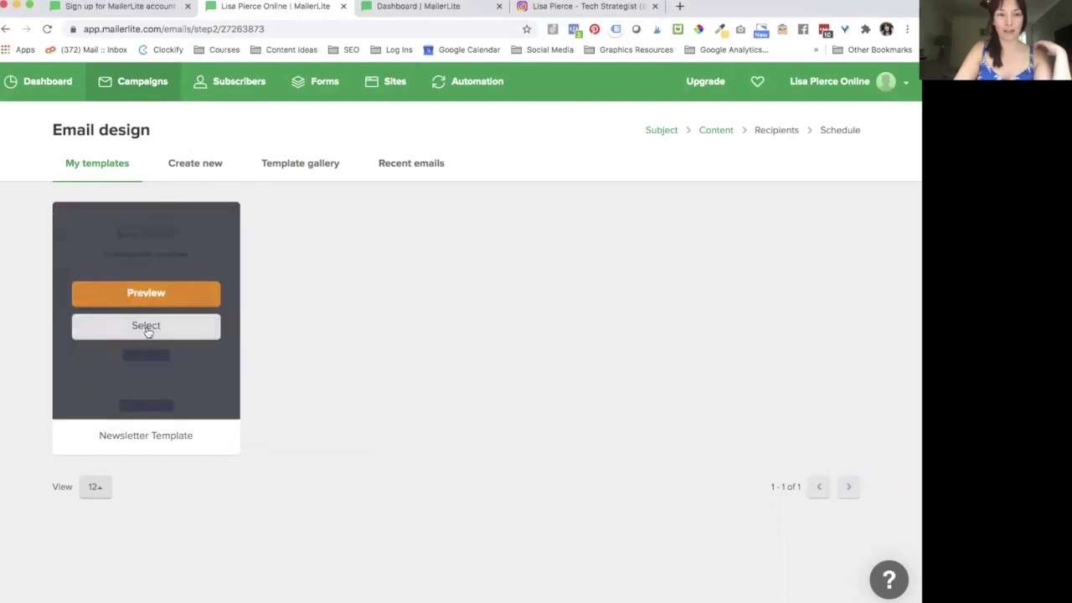
{"action": "left_click", "coordinate": [148, 331]}
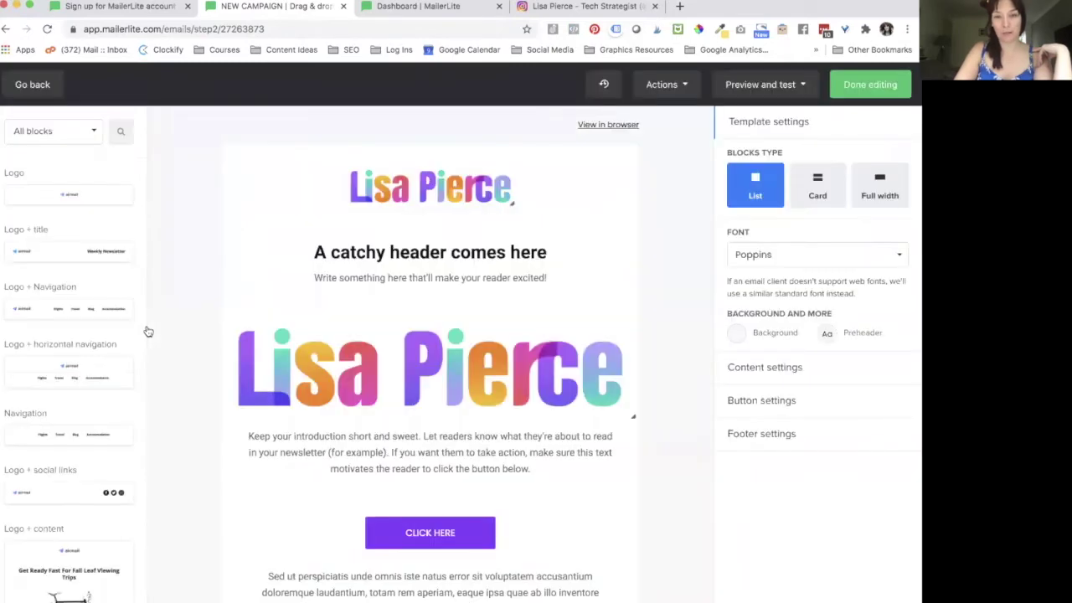
{"action": "scroll", "coordinate": [326, 493], "scroll_direction": "down", "scroll_amount": 3}
{"action": "scroll", "coordinate": [326, 492], "scroll_direction": "up", "scroll_amount": 3}
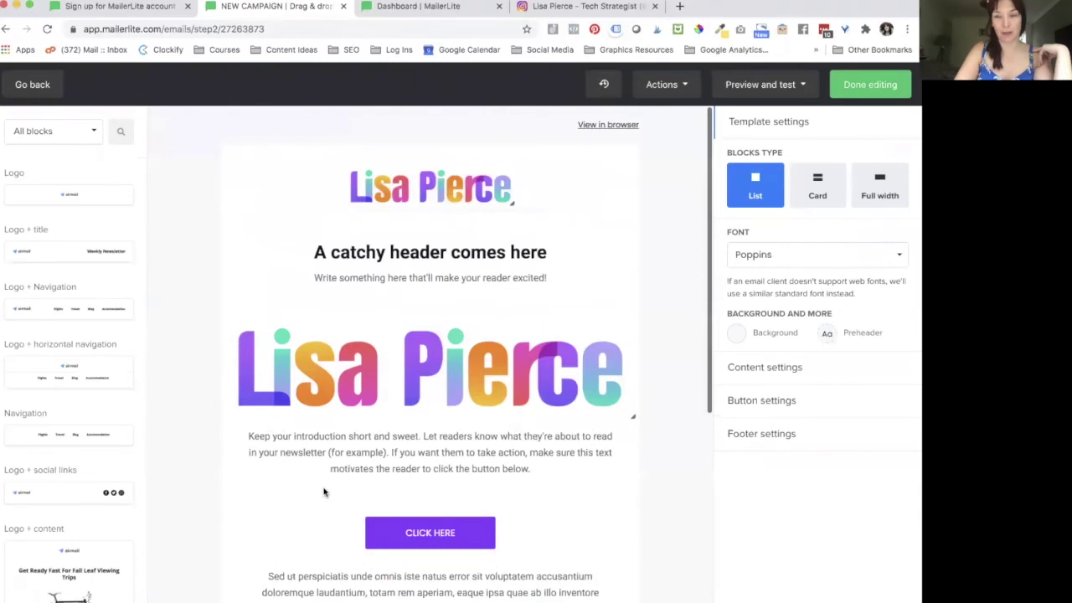
{"action": "left_click", "coordinate": [870, 85]}
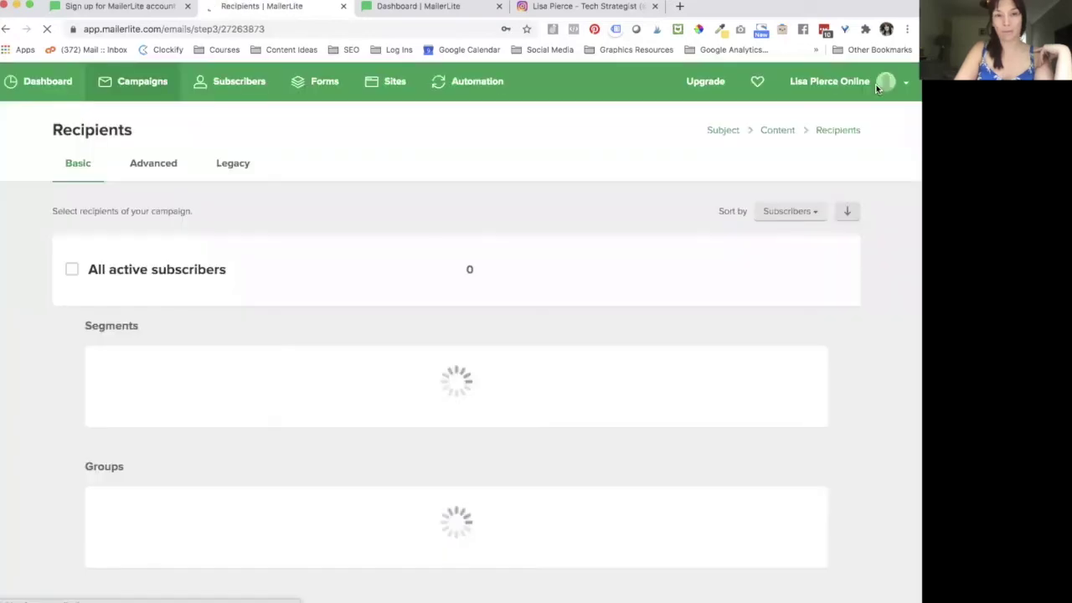
Step: Go to Subscribers and open the Add subscribers page on the CSV/TXT import option
{"action": "left_click", "coordinate": [229, 88]}
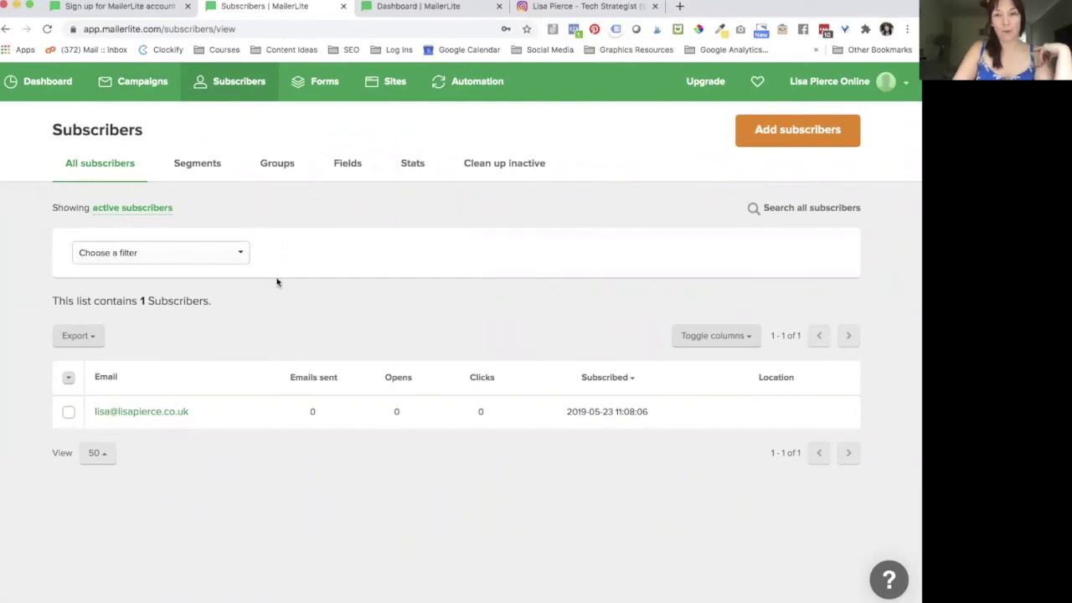
{"action": "left_click", "coordinate": [820, 144]}
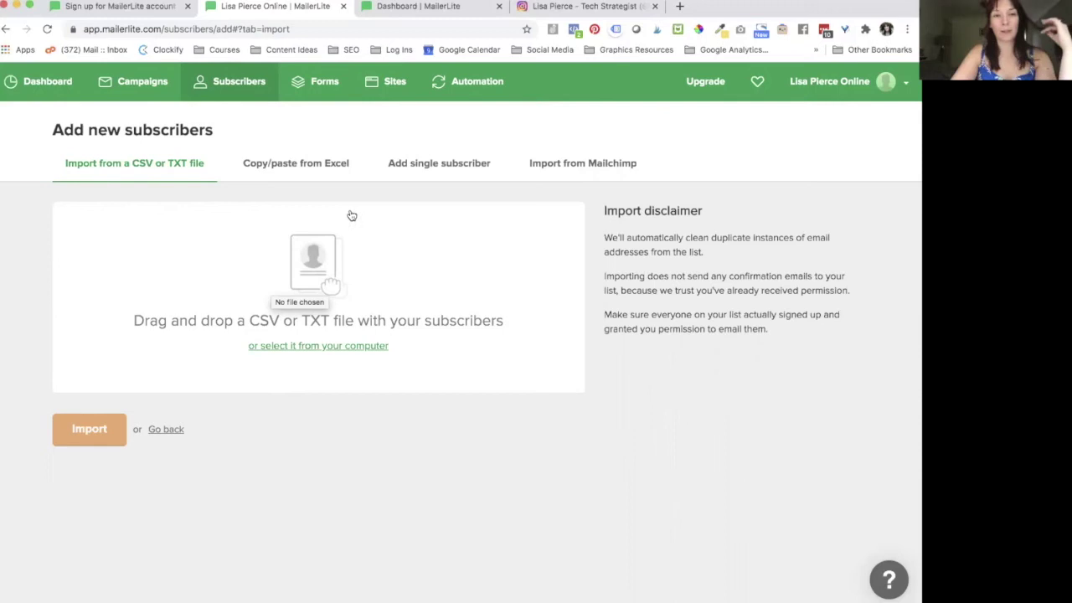
Step: Look through the Excel paste, single subscriber and Mailchimp import options, ending on Add single subscriber
{"action": "left_click", "coordinate": [303, 173]}
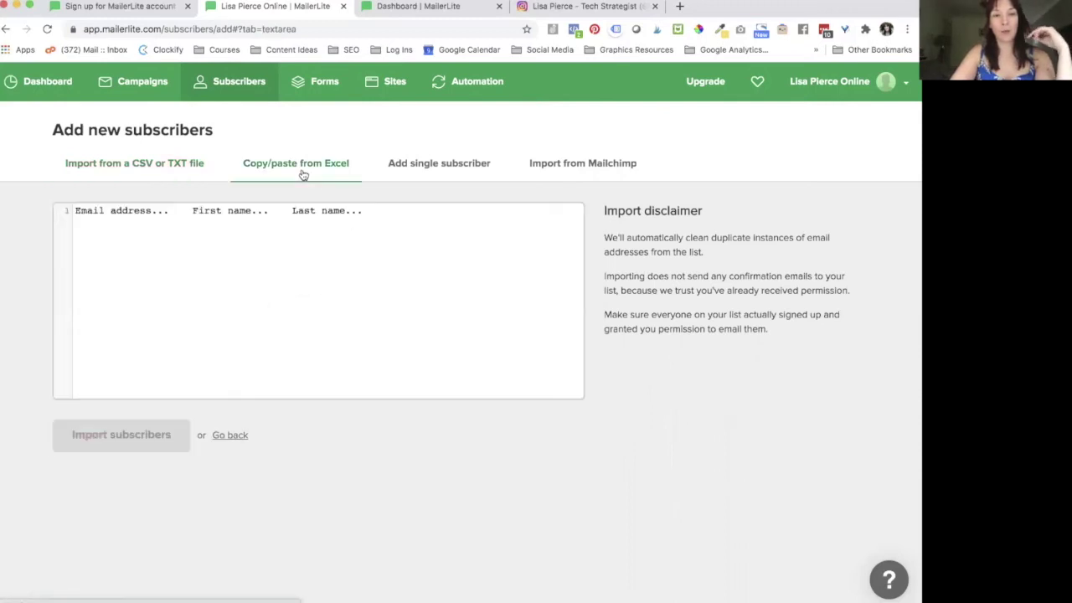
{"action": "left_click", "coordinate": [152, 210]}
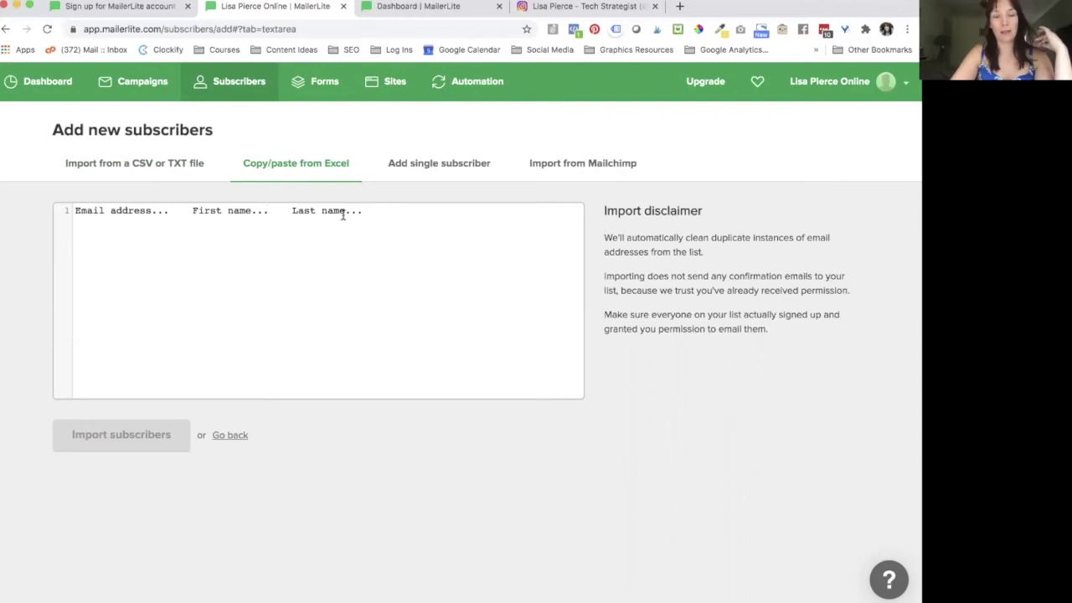
{"action": "left_click", "coordinate": [424, 167]}
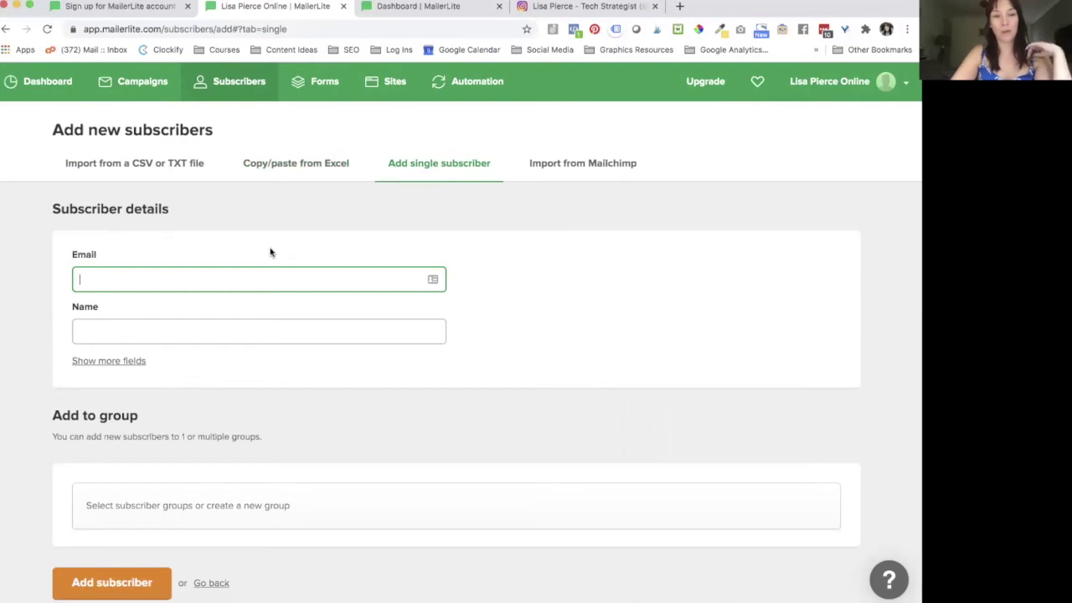
{"action": "scroll", "coordinate": [184, 413], "scroll_direction": "down", "scroll_amount": 1}
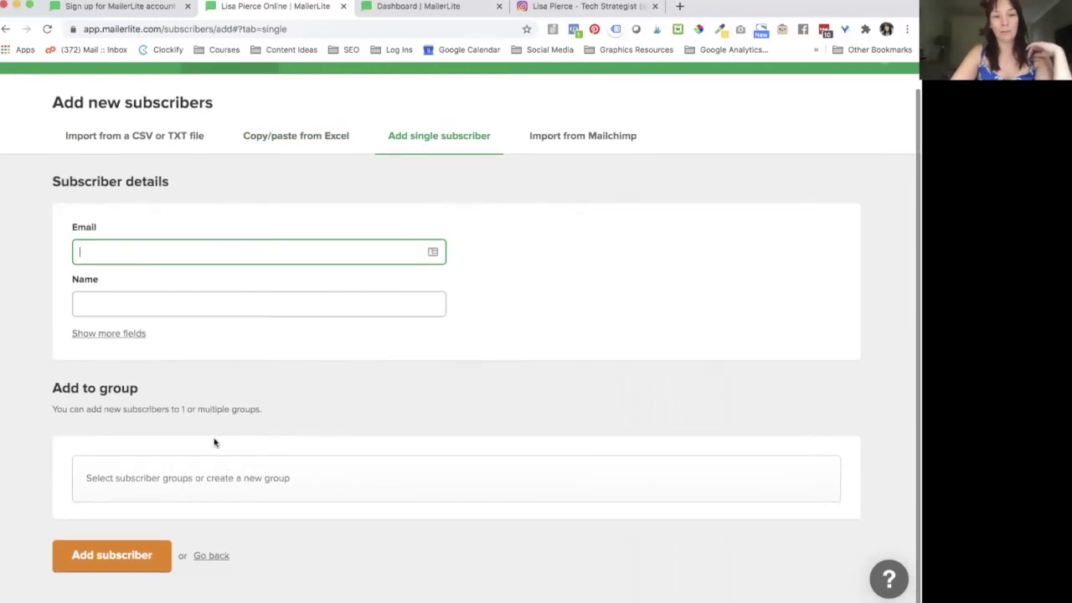
{"action": "scroll", "coordinate": [466, 390], "scroll_direction": "up", "scroll_amount": 1}
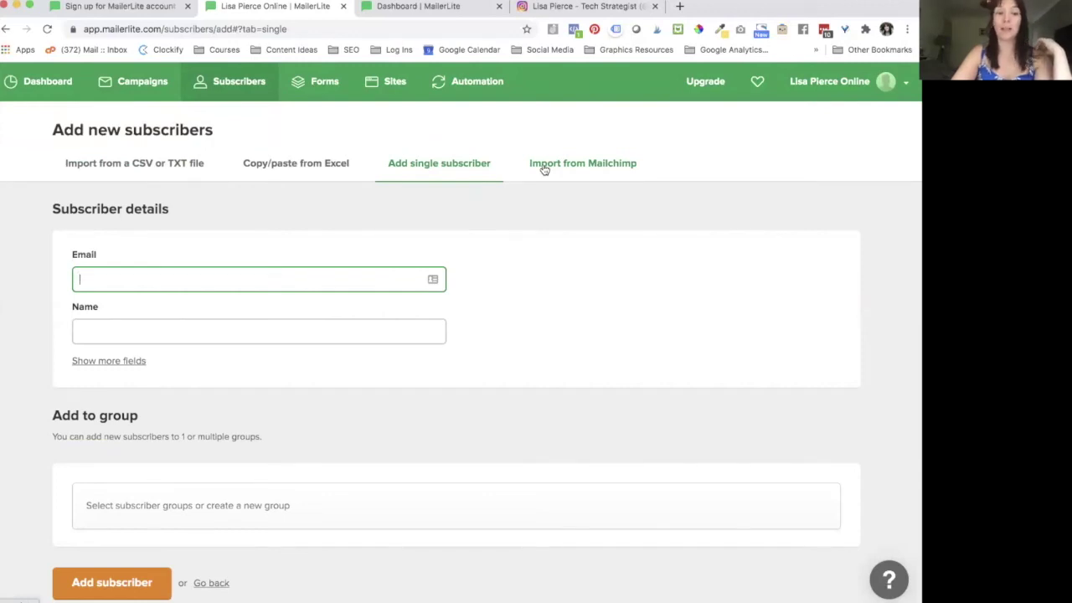
{"action": "left_click", "coordinate": [544, 170]}
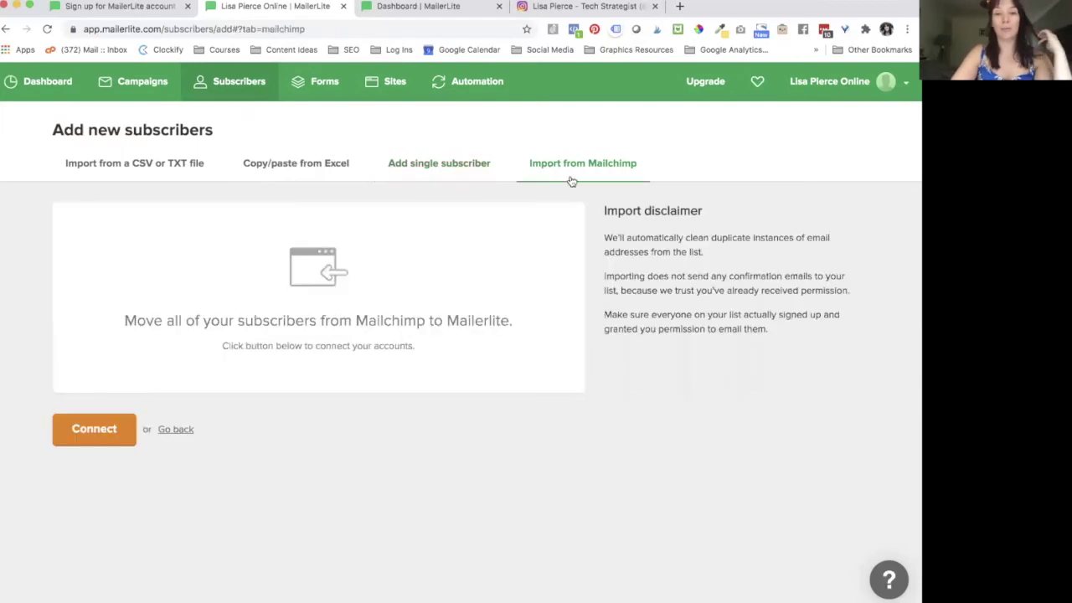
{"action": "left_click", "coordinate": [99, 440]}
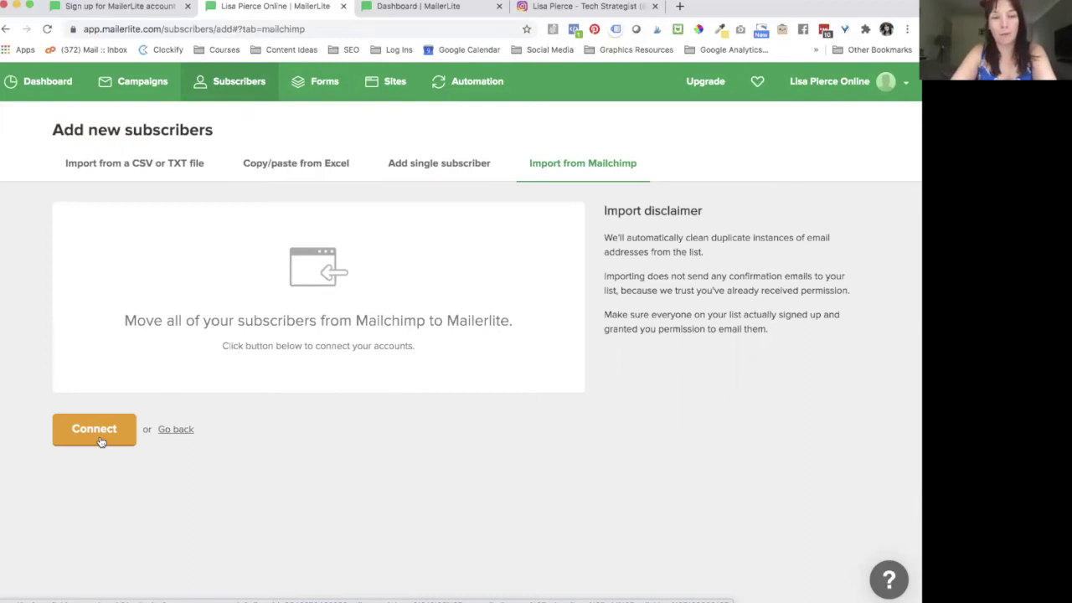
{"action": "left_click", "coordinate": [463, 167]}
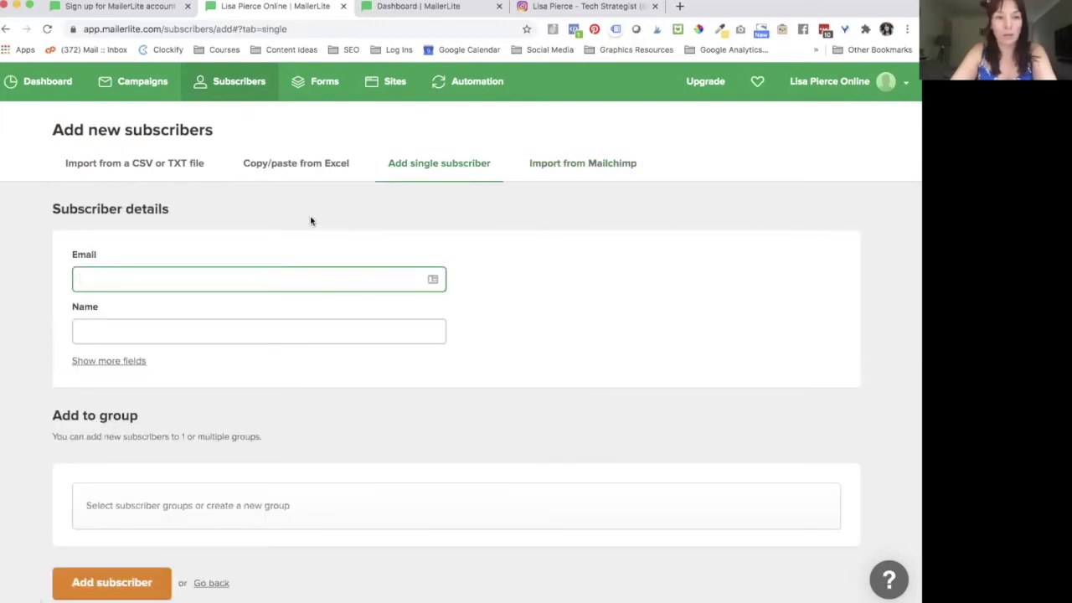
Step: Add a subscriber with autofilled email and name to the existing group, then return to the list
{"action": "scroll", "coordinate": [287, 326], "scroll_direction": "down", "scroll_amount": 1}
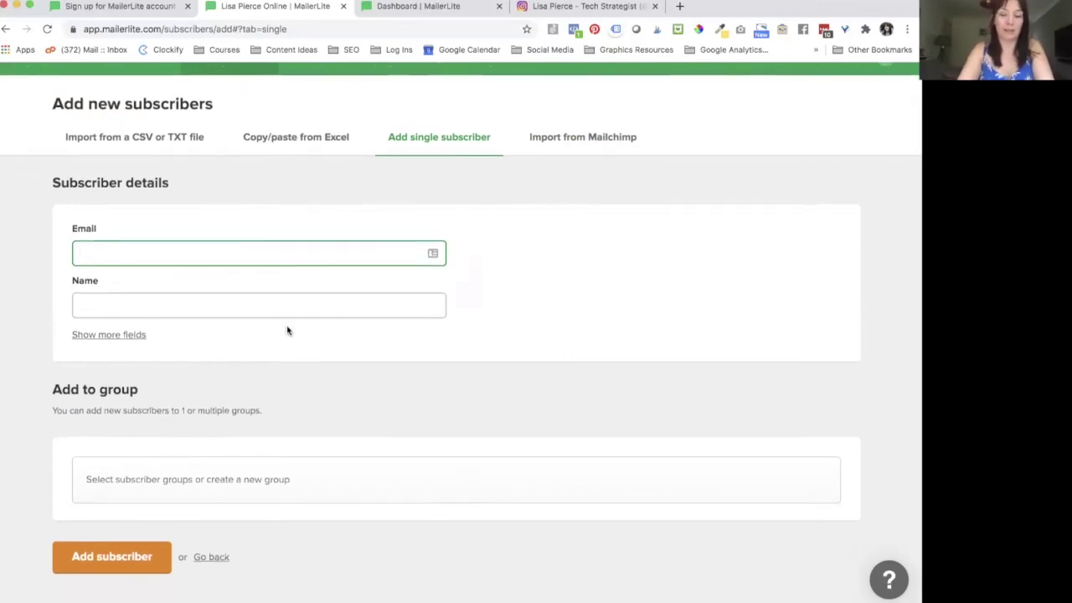
{"action": "type", "text": "lisa"}
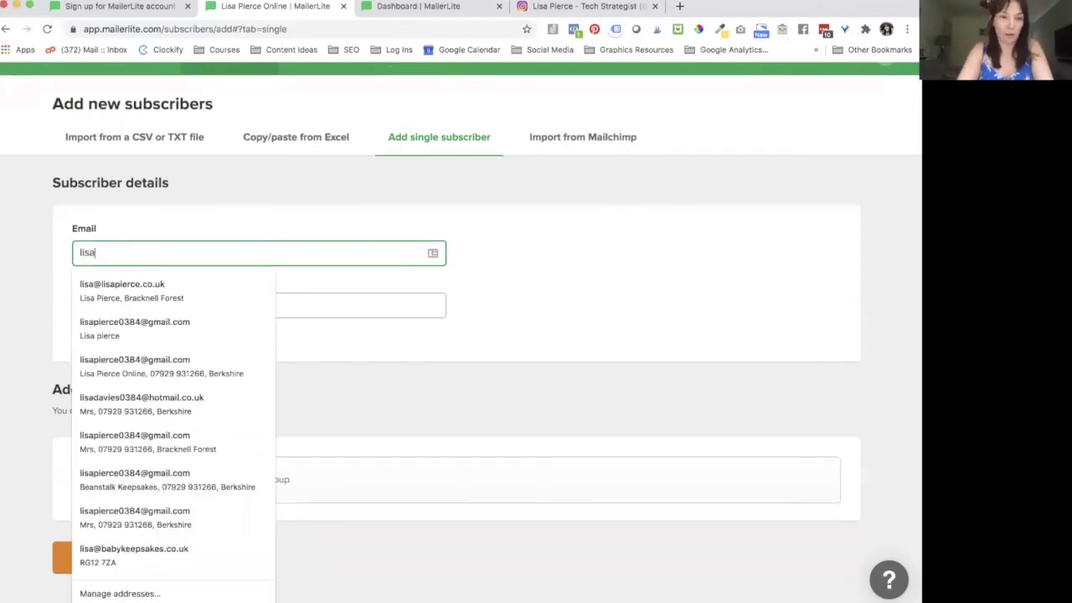
{"action": "type", "text": "pier"}
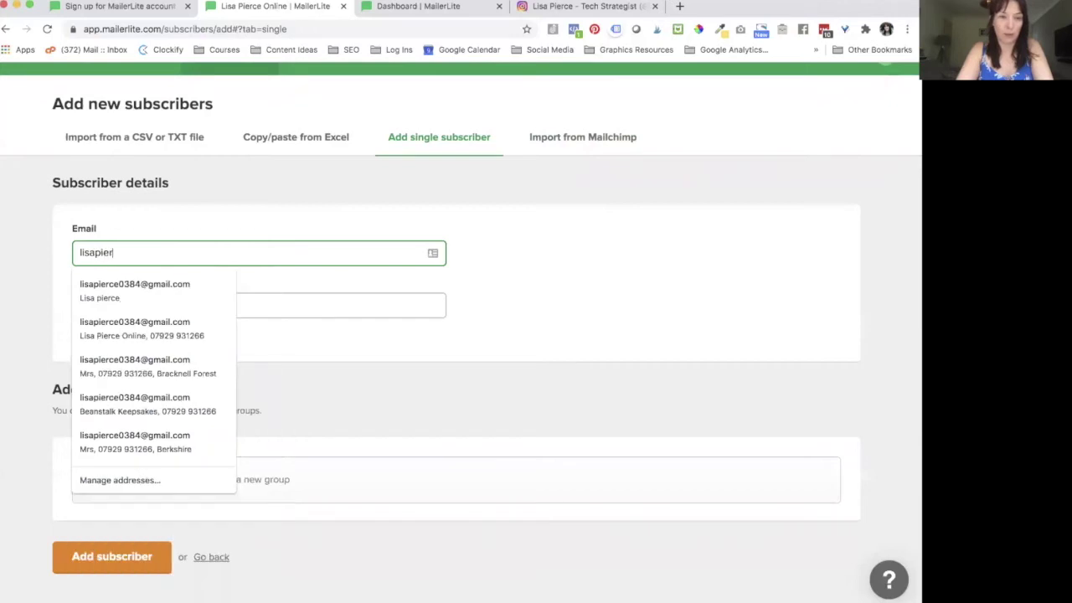
{"action": "left_click", "coordinate": [204, 300]}
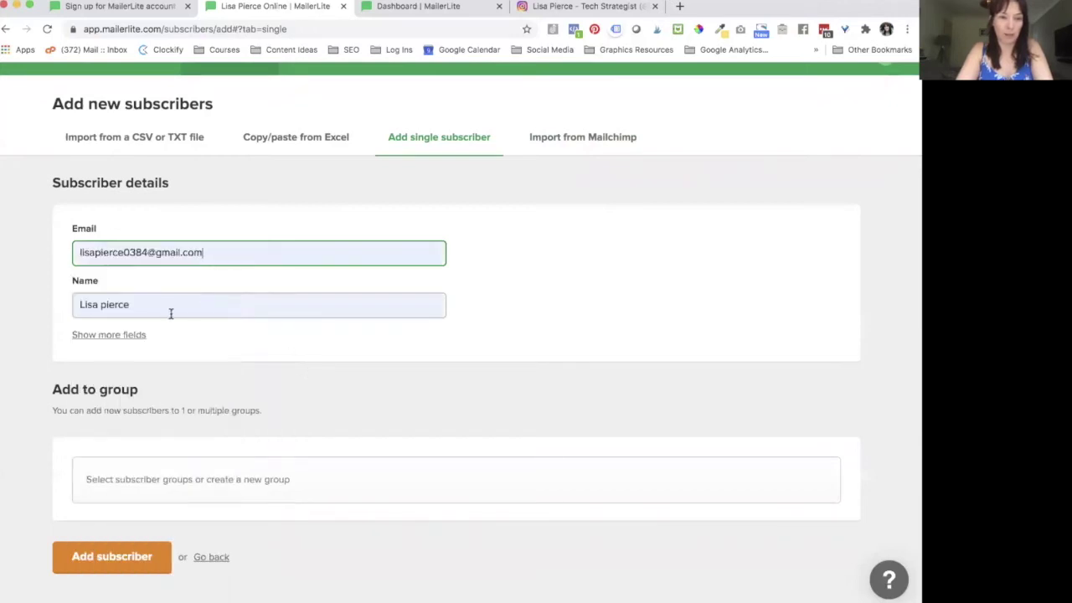
{"action": "scroll", "coordinate": [153, 357], "scroll_direction": "down", "scroll_amount": 1}
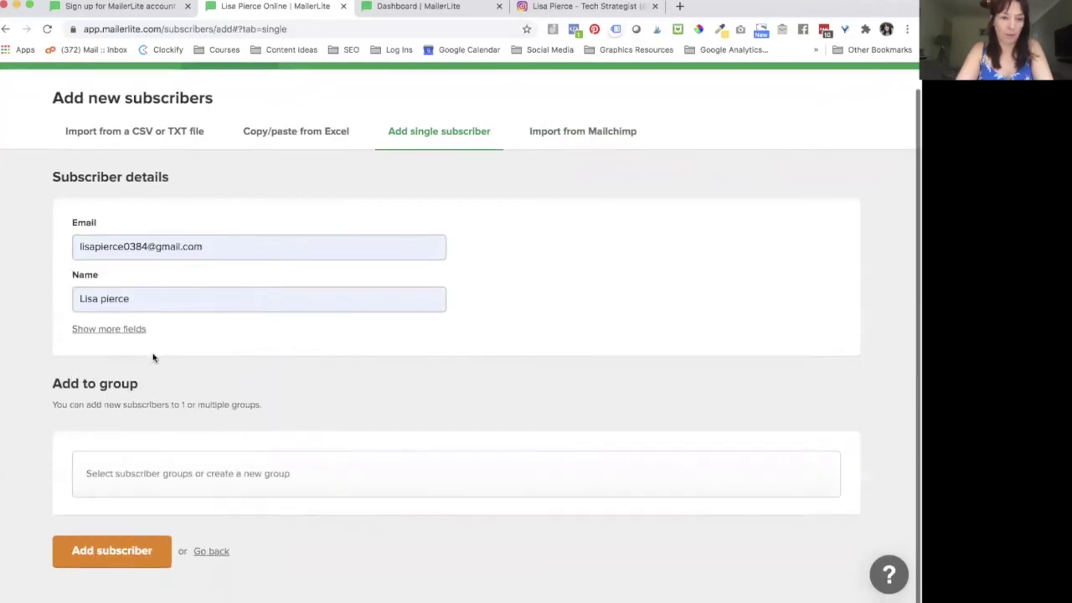
{"action": "left_click", "coordinate": [157, 480]}
{"action": "left_click", "coordinate": [157, 516]}
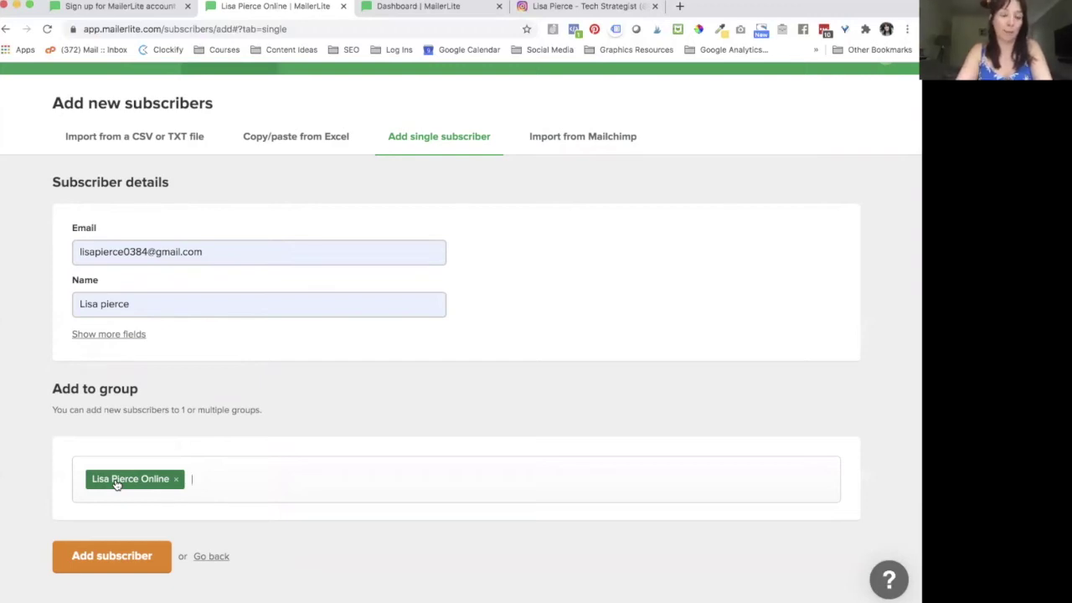
{"action": "left_click", "coordinate": [115, 557]}
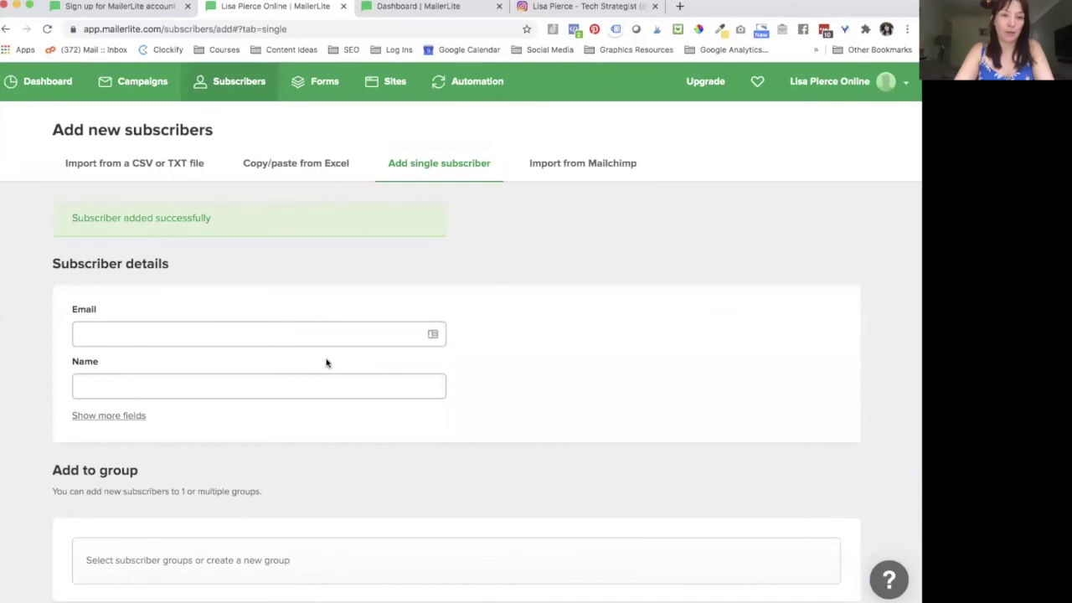
{"action": "scroll", "coordinate": [326, 364], "scroll_direction": "down", "scroll_amount": 1}
{"action": "scroll", "coordinate": [326, 364], "scroll_direction": "up", "scroll_amount": 1}
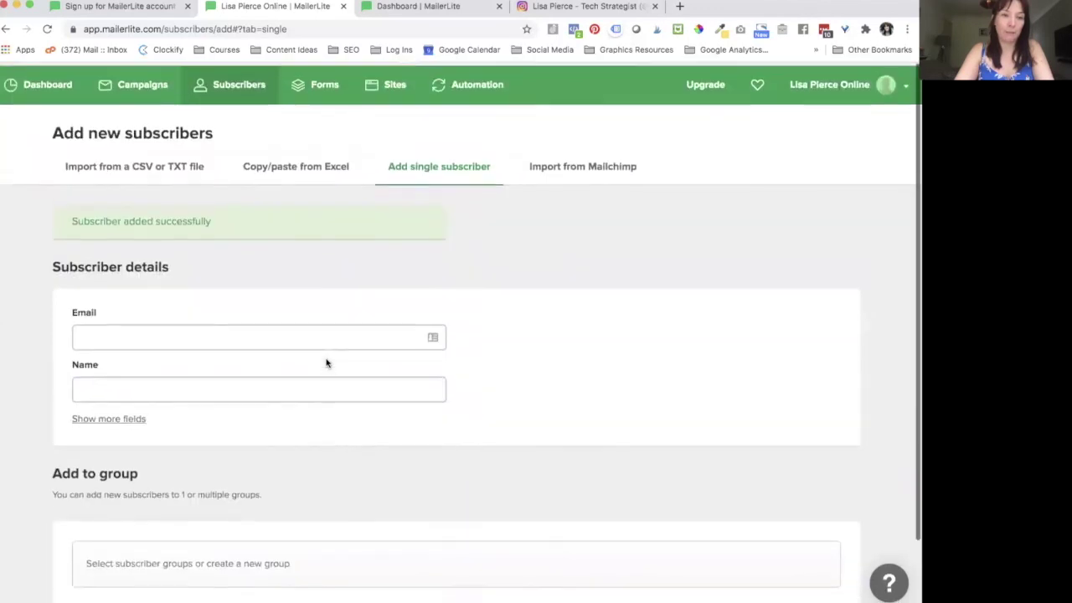
{"action": "left_click", "coordinate": [224, 84]}
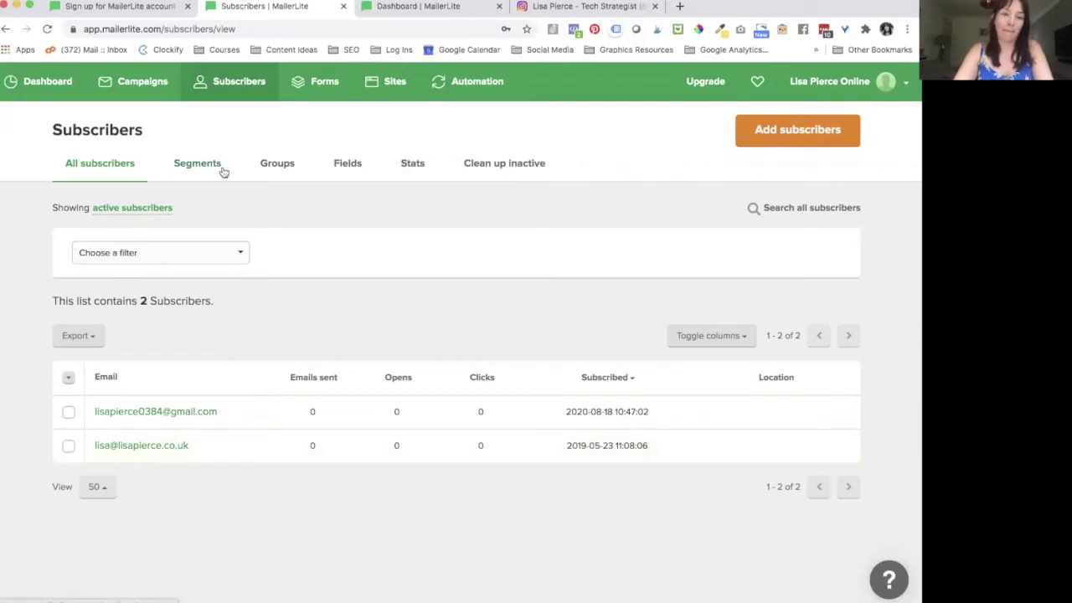
Step: Switch between the Groups and Segments tabs, ending on the Groups list
{"action": "left_click", "coordinate": [264, 174]}
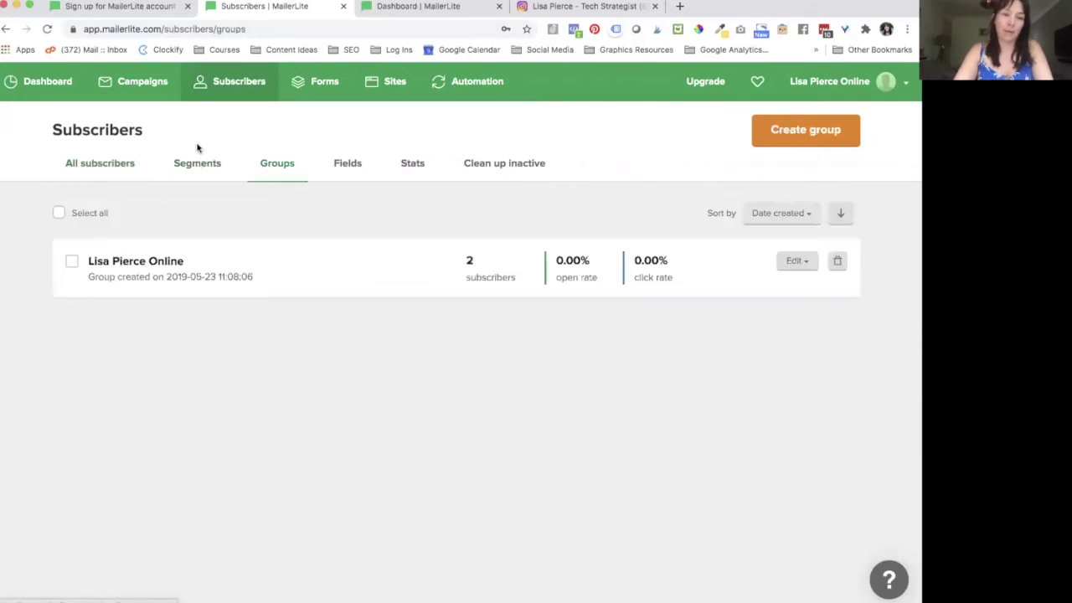
{"action": "left_click", "coordinate": [198, 166]}
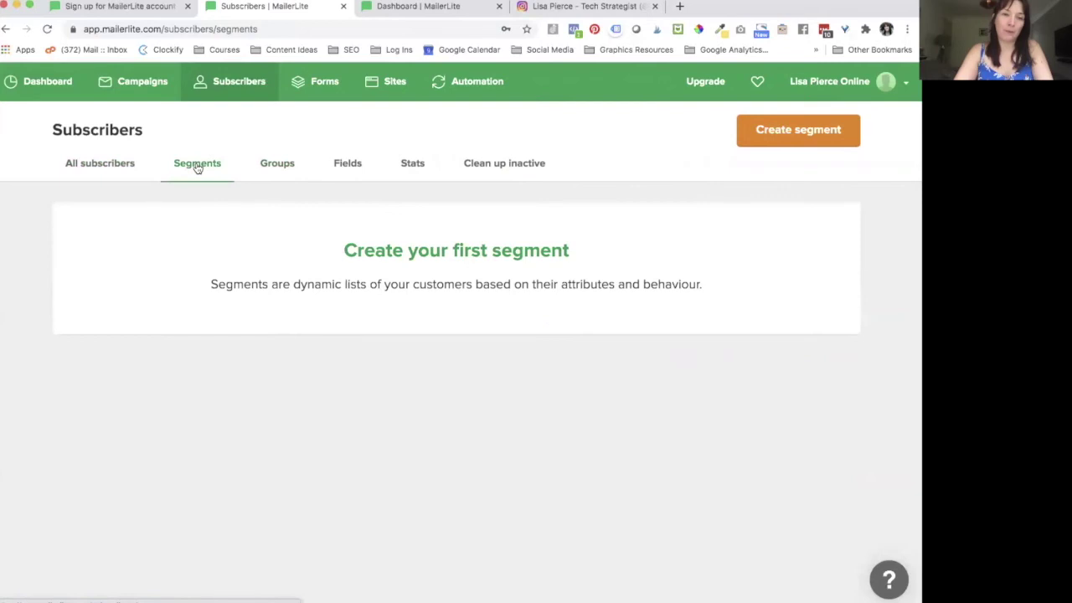
{"action": "left_click", "coordinate": [277, 170]}
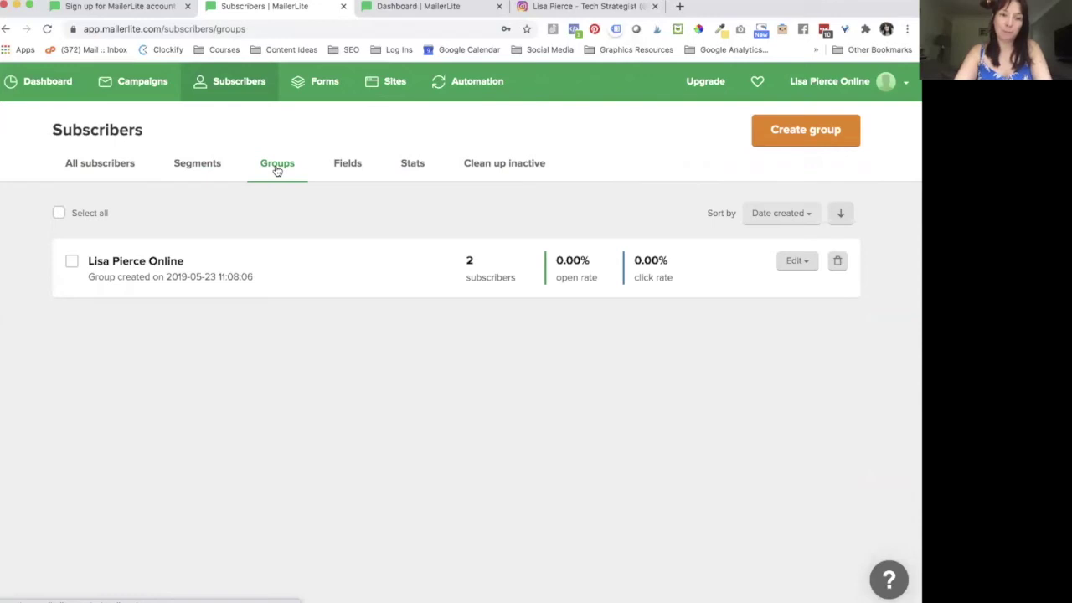
Step: Create a subscriber group named Product Businesses
{"action": "left_click", "coordinate": [782, 132]}
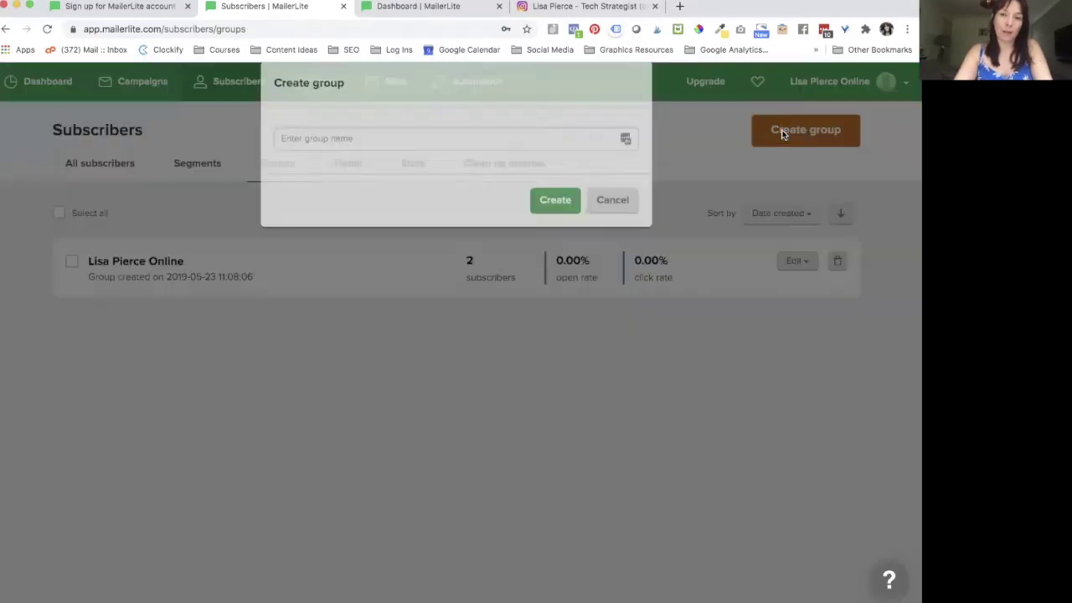
{"action": "left_click", "coordinate": [457, 153]}
{"action": "type", "text": "Product Businesses"}
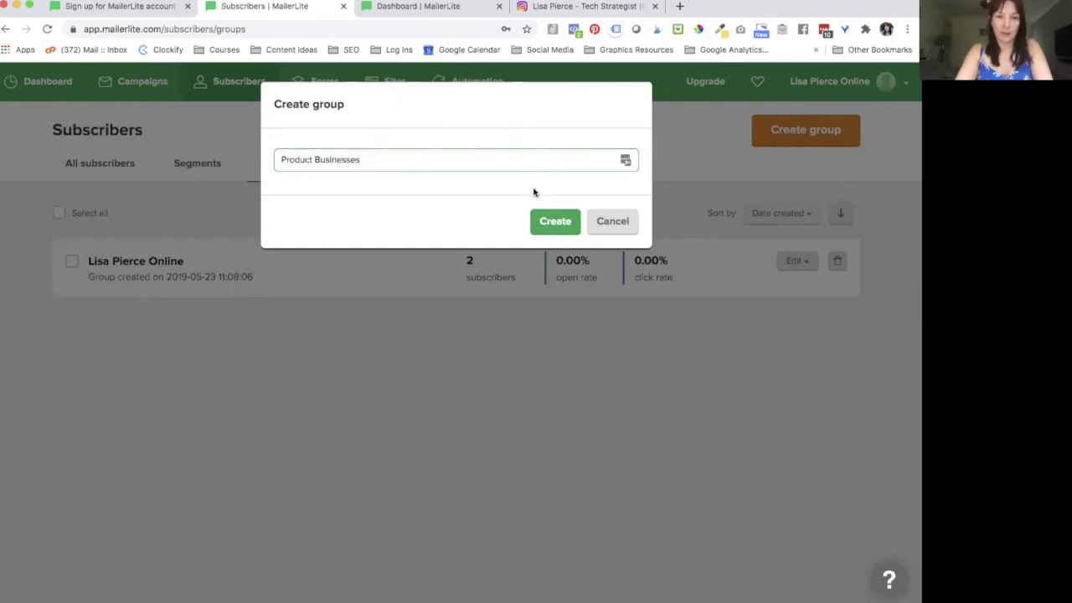
{"action": "left_click", "coordinate": [555, 221]}
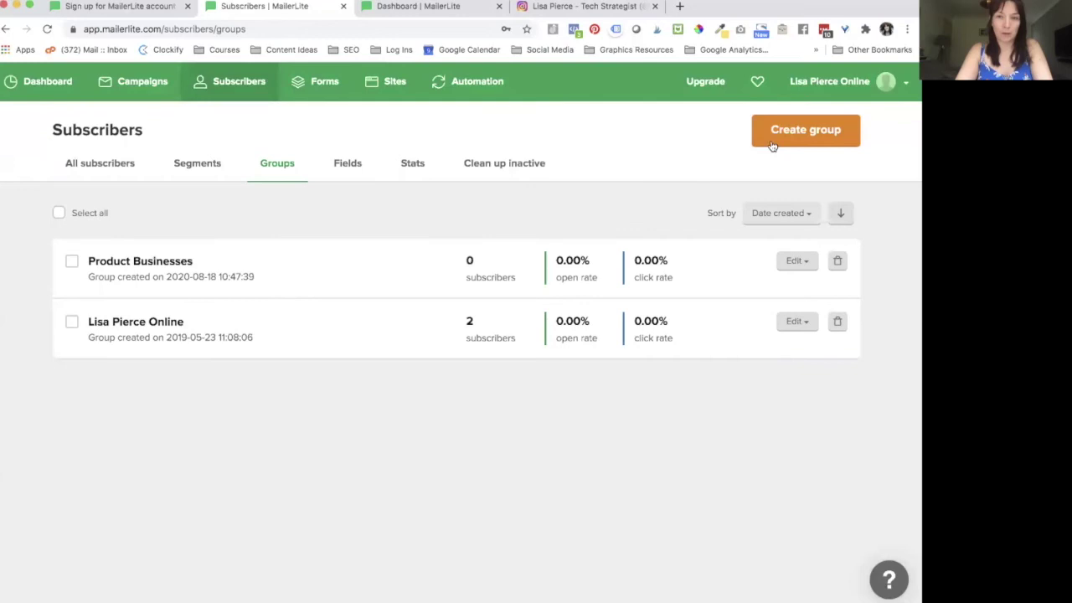
Step: Create a second group named Service Businesses, then show All subscribers
{"action": "left_click", "coordinate": [773, 143]}
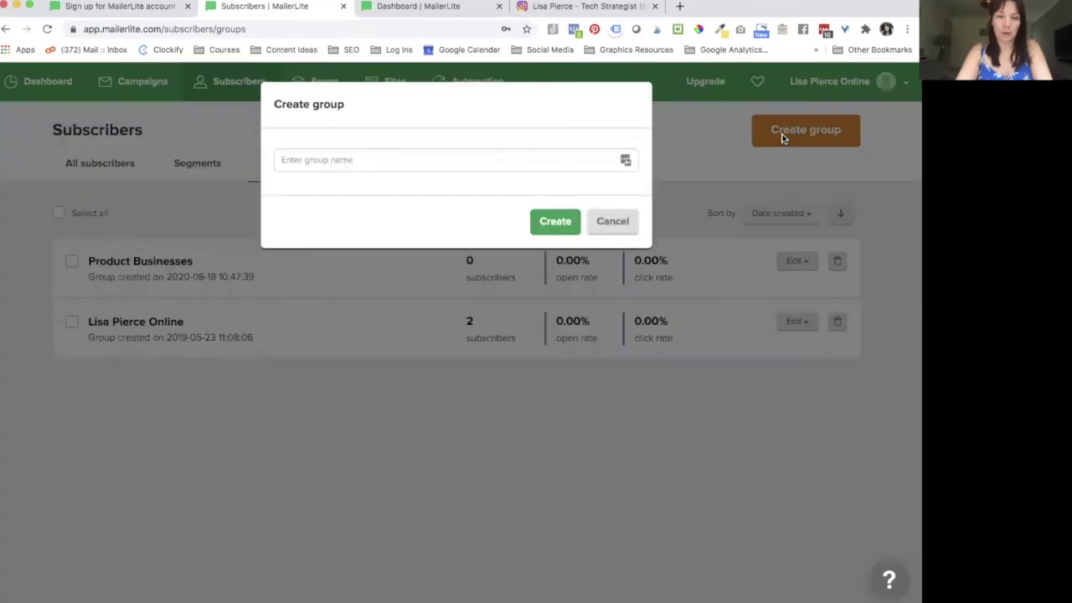
{"action": "left_click", "coordinate": [577, 158]}
{"action": "type", "text": "Service Businesses"}
{"action": "left_click", "coordinate": [555, 221]}
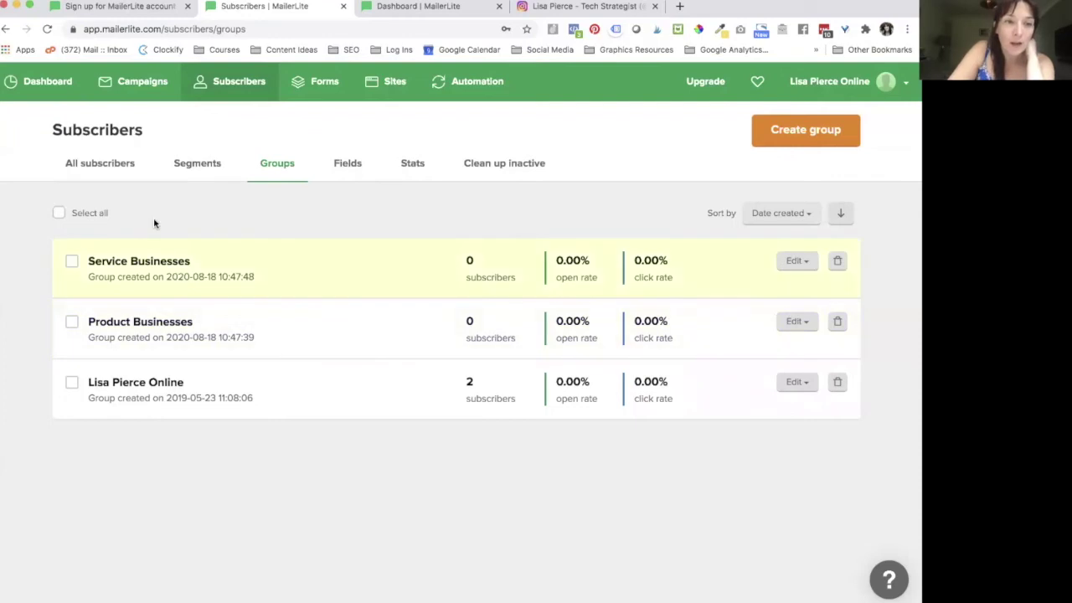
{"action": "left_click", "coordinate": [126, 167]}
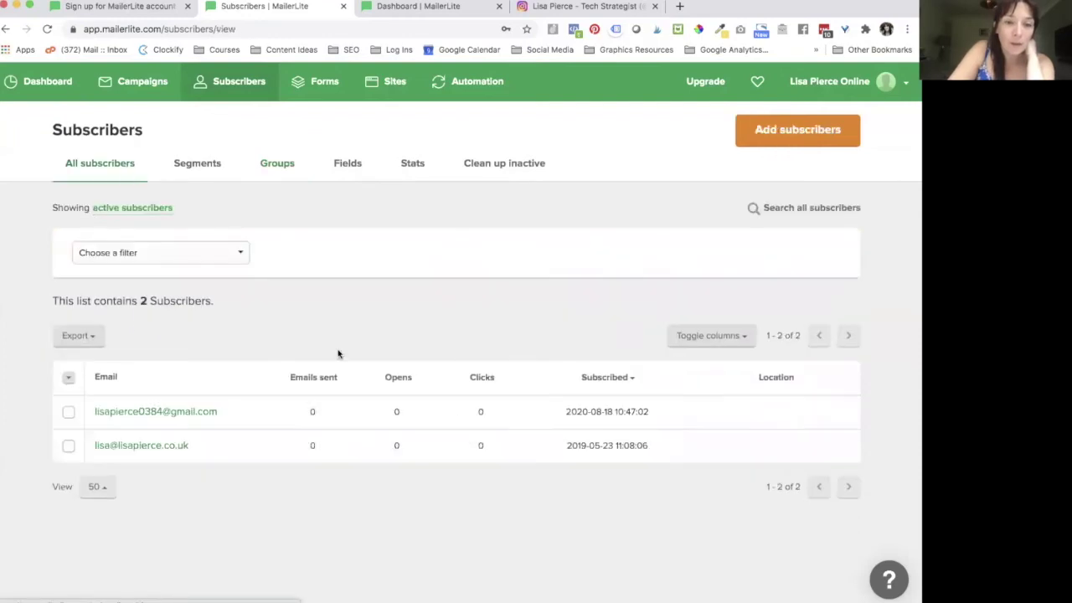
Step: In the first subscriber's profile, add the Product Businesses group, then return to the subscriber list
{"action": "left_click", "coordinate": [177, 415]}
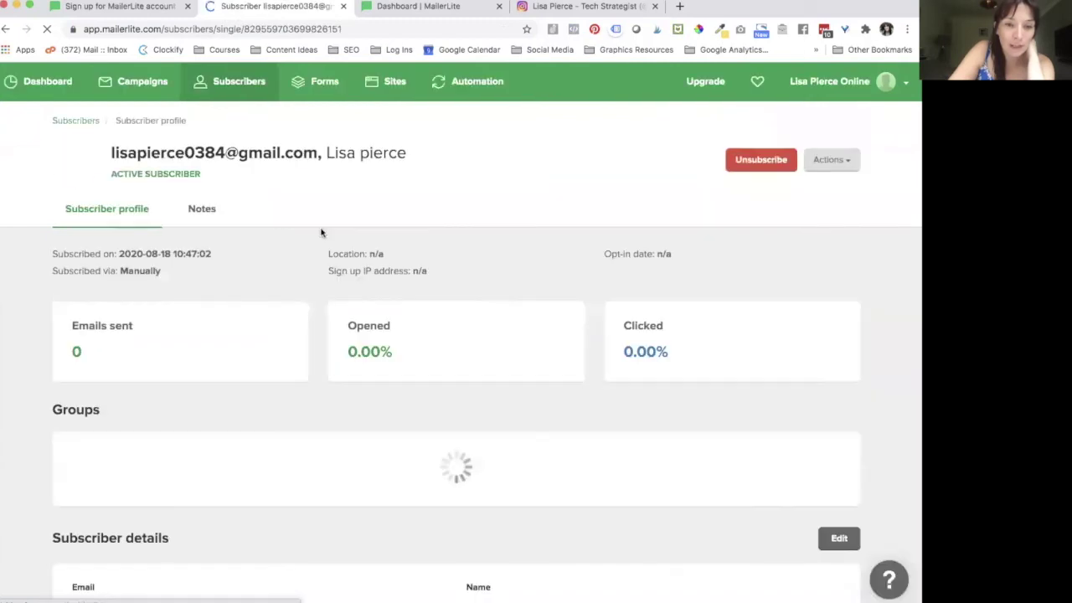
{"action": "scroll", "coordinate": [257, 432], "scroll_direction": "down", "scroll_amount": 3}
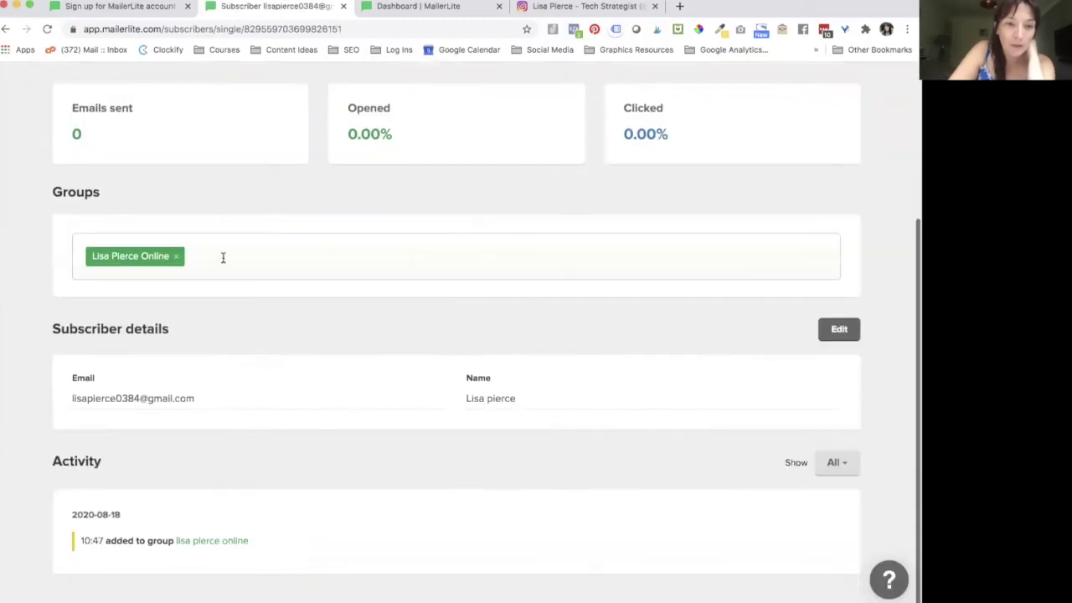
{"action": "left_click", "coordinate": [232, 256]}
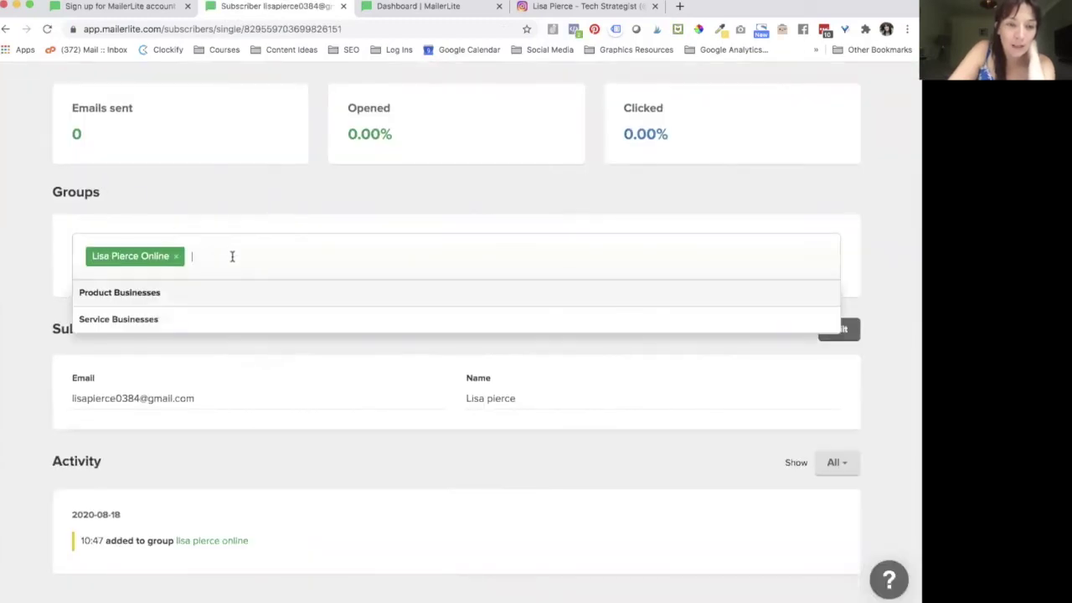
{"action": "left_click", "coordinate": [120, 295]}
{"action": "left_click", "coordinate": [295, 337]}
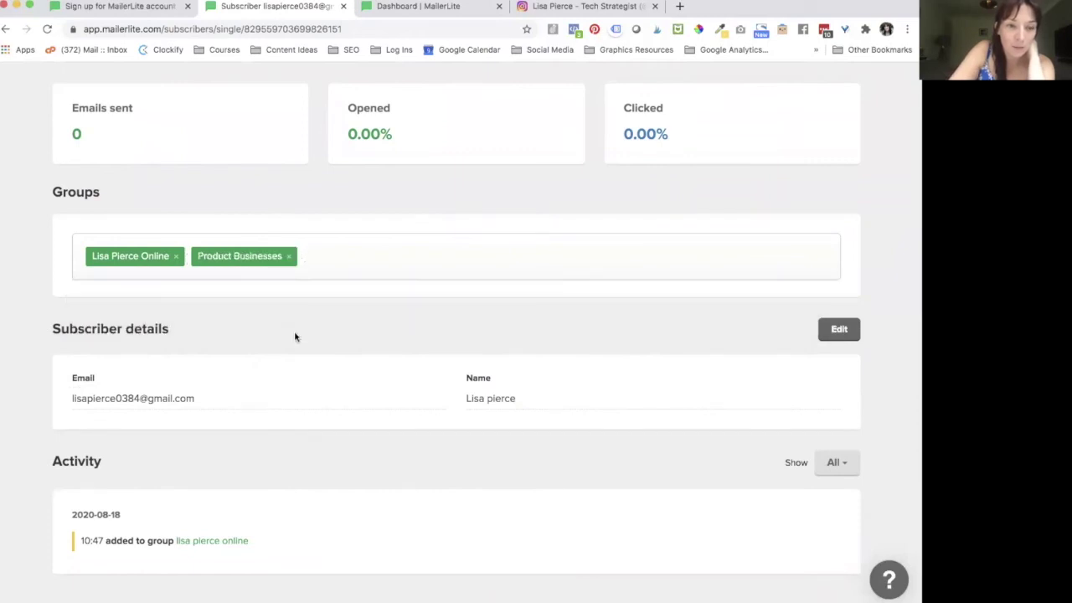
{"action": "scroll", "coordinate": [677, 354], "scroll_direction": "up", "scroll_amount": 5}
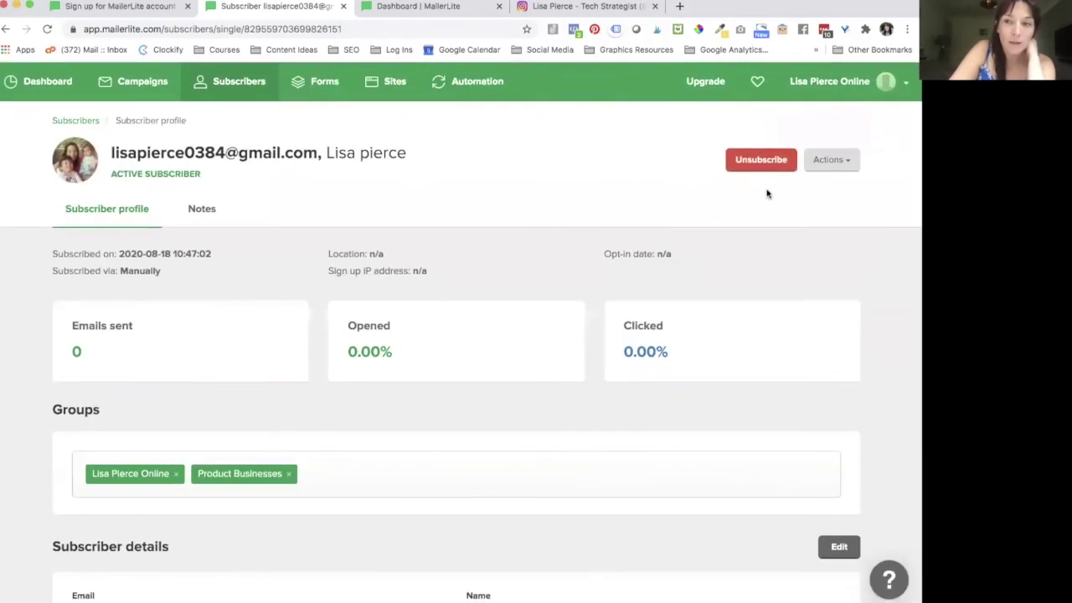
{"action": "scroll", "coordinate": [734, 285], "scroll_direction": "down", "scroll_amount": 5}
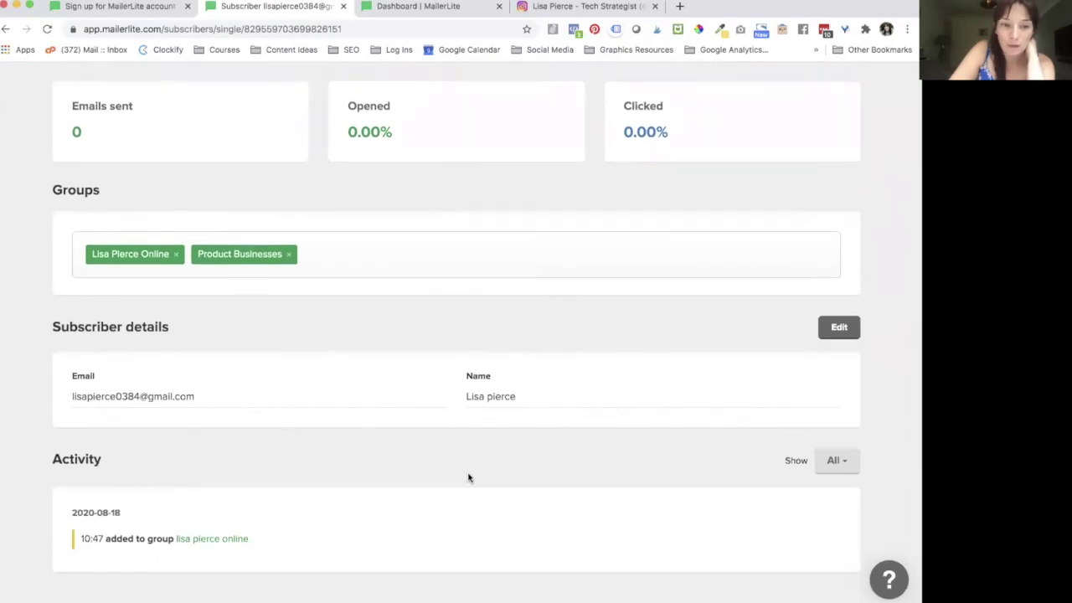
{"action": "scroll", "coordinate": [466, 476], "scroll_direction": "up", "scroll_amount": 5}
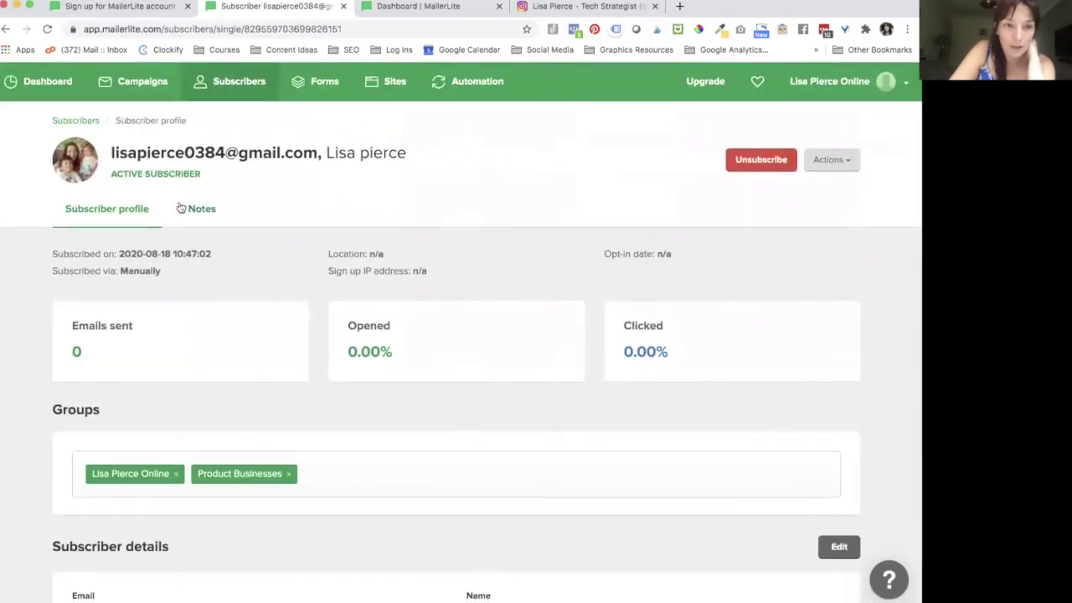
{"action": "left_click", "coordinate": [85, 123]}
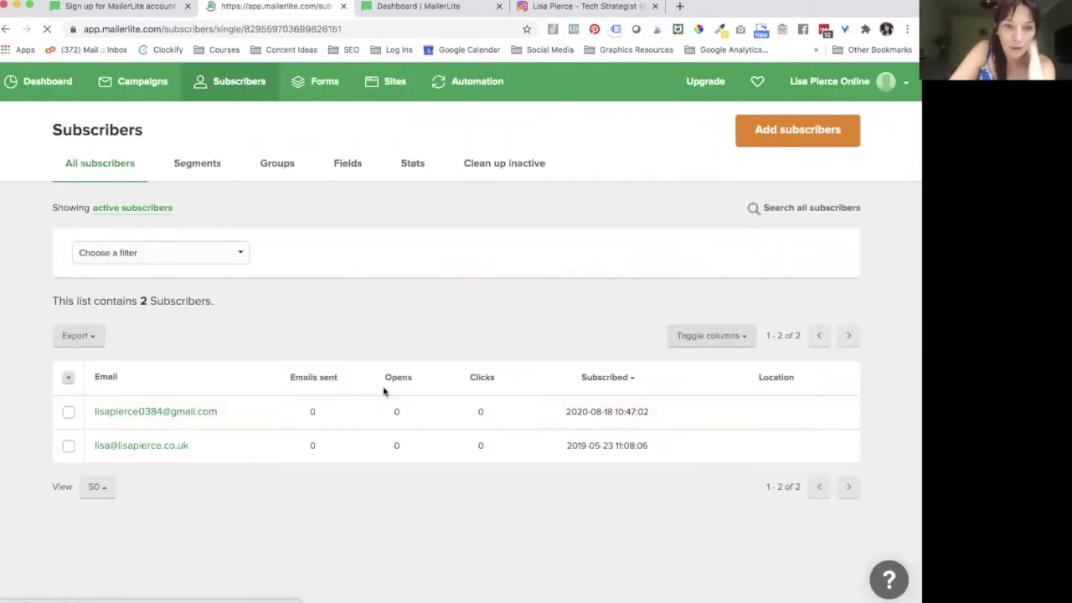
{"action": "scroll", "coordinate": [292, 329], "scroll_direction": "down", "scroll_amount": 3}
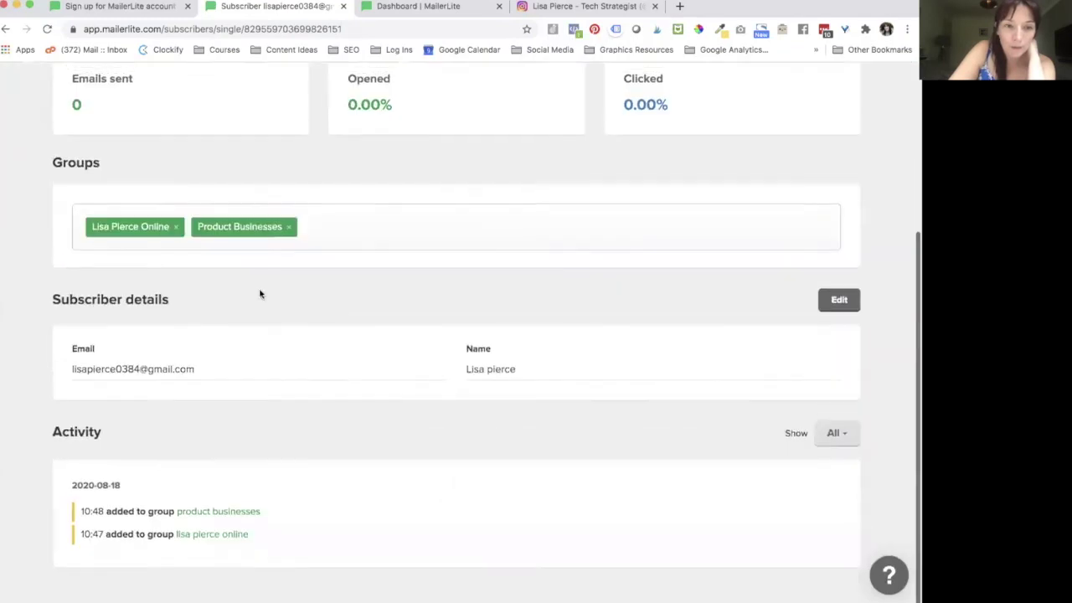
{"action": "scroll", "coordinate": [255, 248], "scroll_direction": "up", "scroll_amount": 5}
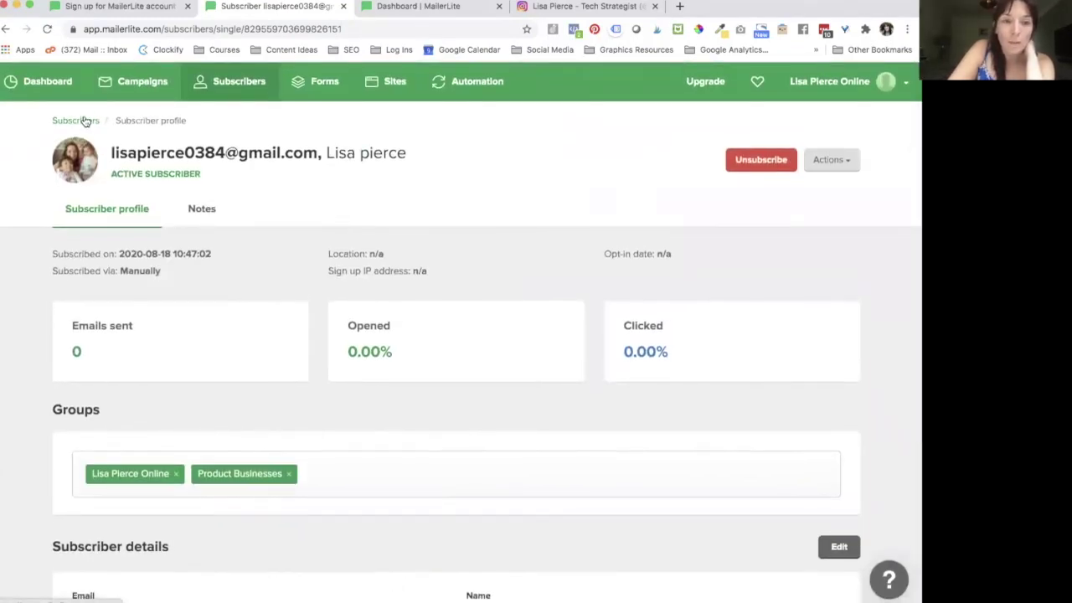
{"action": "left_click", "coordinate": [83, 120]}
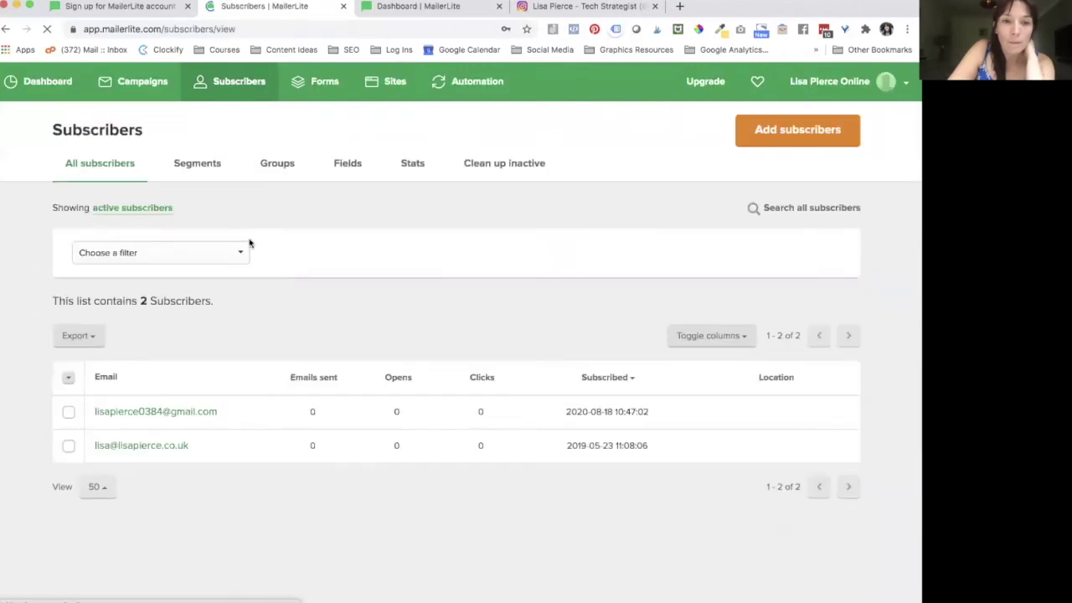
Step: Browse the subscriber Groups and Fields lists, finishing on the Stats overview
{"action": "left_click", "coordinate": [276, 165]}
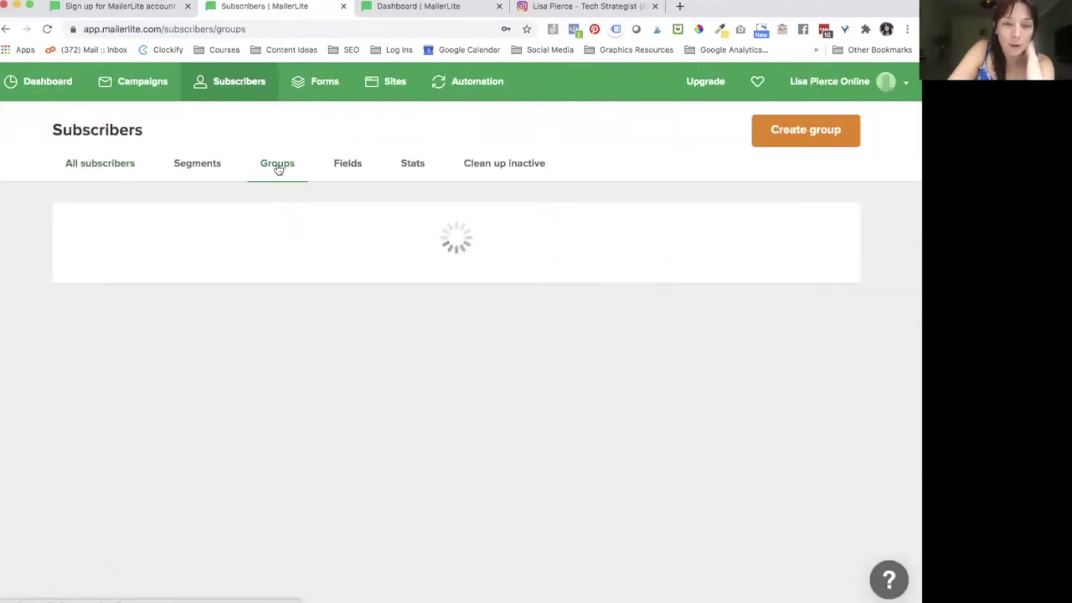
{"action": "left_click", "coordinate": [355, 164]}
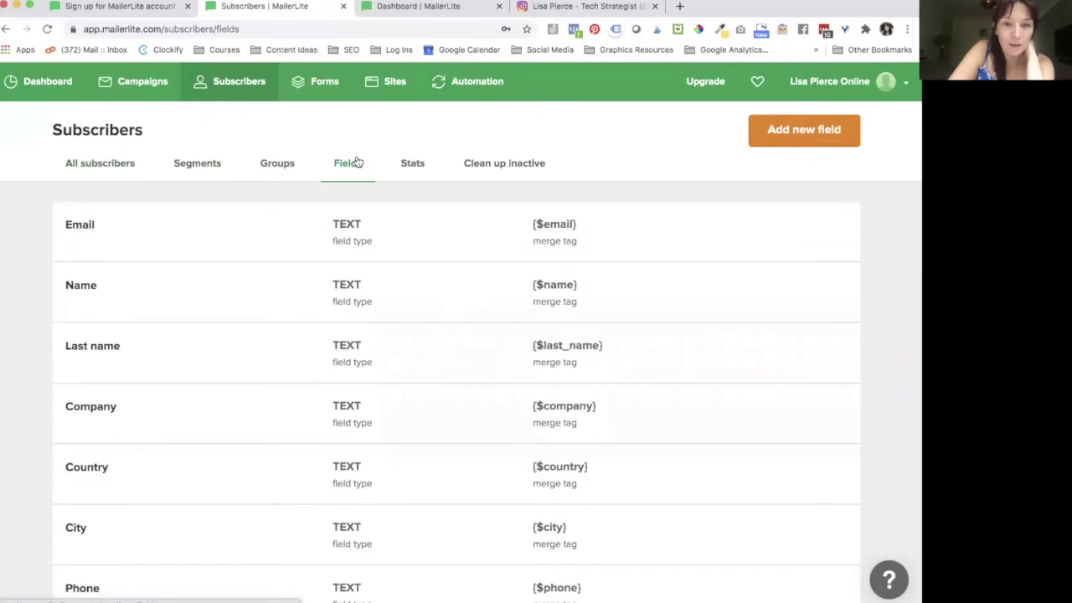
{"action": "scroll", "coordinate": [236, 382], "scroll_direction": "down", "scroll_amount": 3}
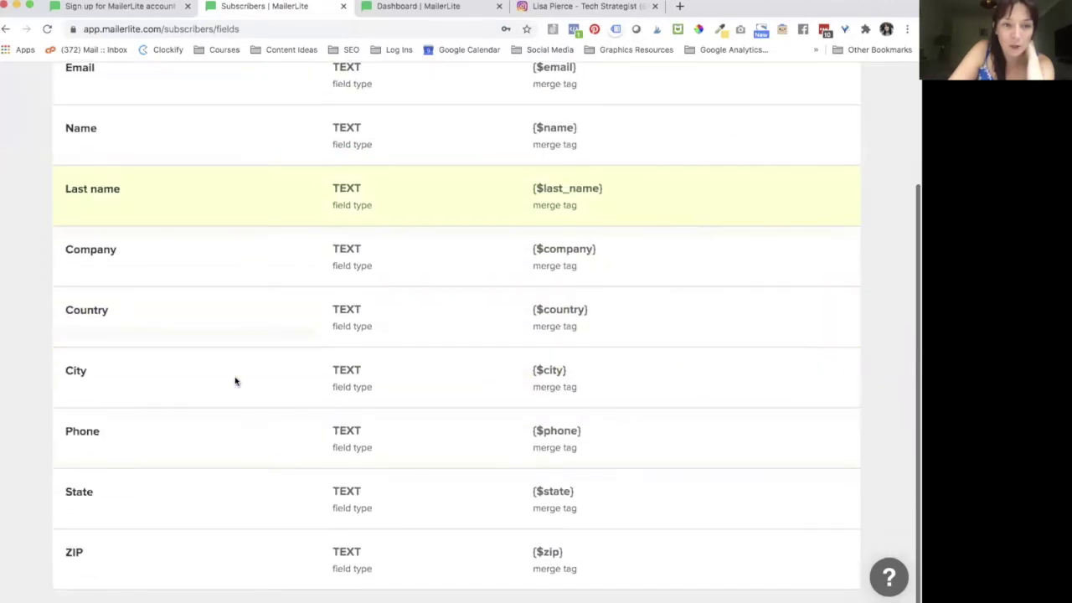
{"action": "scroll", "coordinate": [235, 379], "scroll_direction": "up", "scroll_amount": 3}
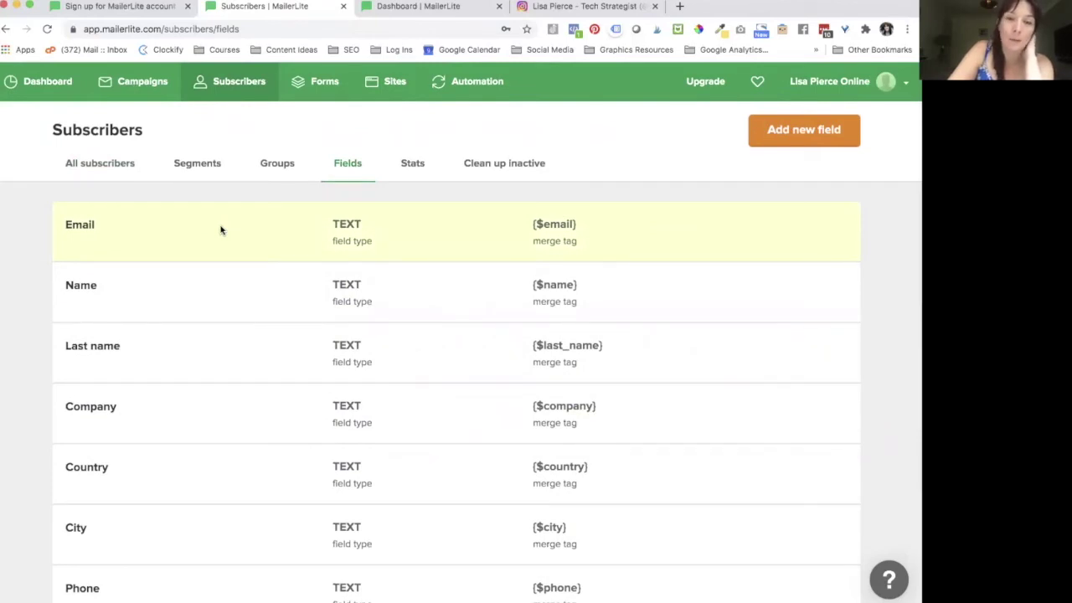
{"action": "left_click", "coordinate": [419, 160]}
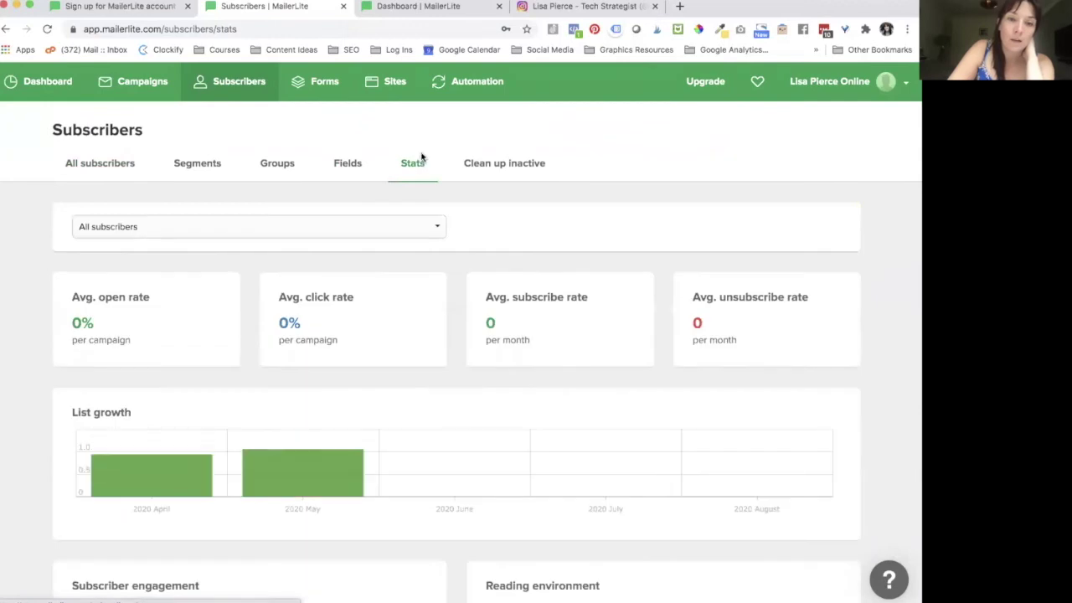
Step: Review the Stats and Clean up inactive pages, return to All subscribers, then go to Forms
{"action": "scroll", "coordinate": [733, 458], "scroll_direction": "down", "scroll_amount": 4}
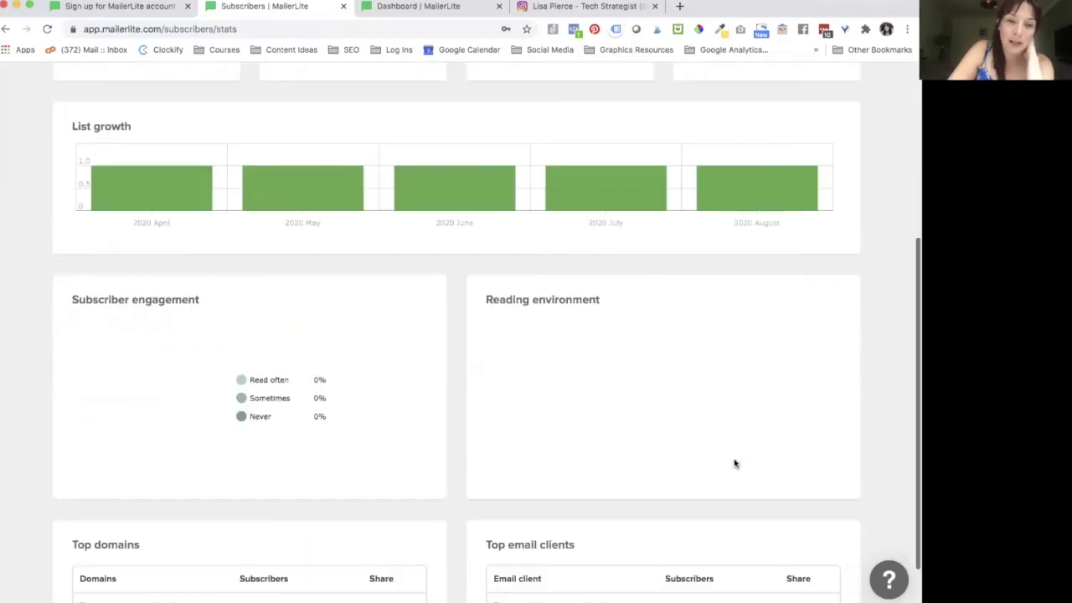
{"action": "scroll", "coordinate": [734, 463], "scroll_direction": "up", "scroll_amount": 5}
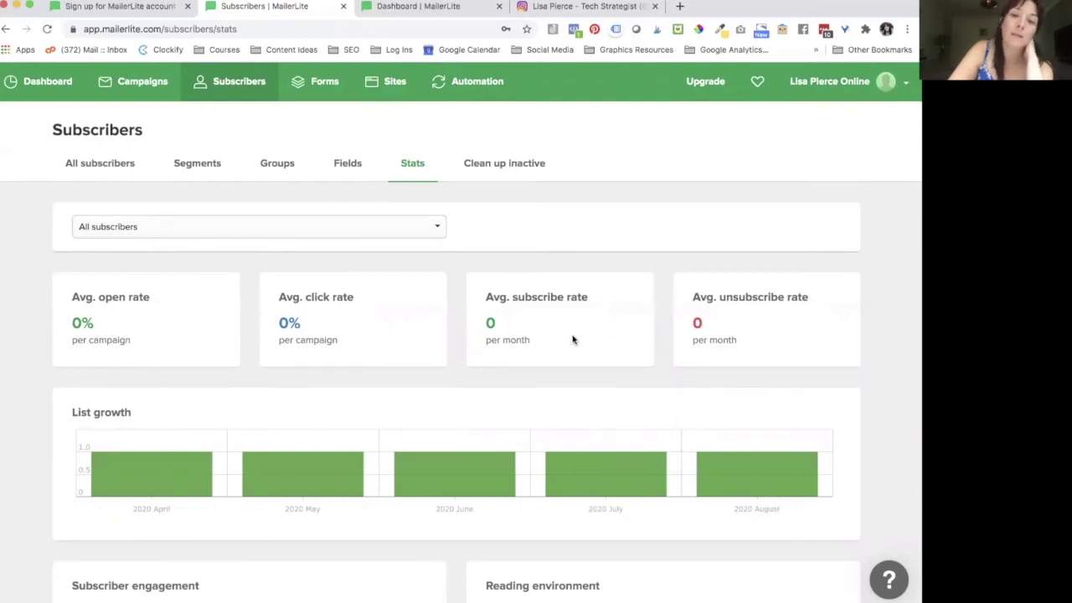
{"action": "left_click", "coordinate": [490, 167]}
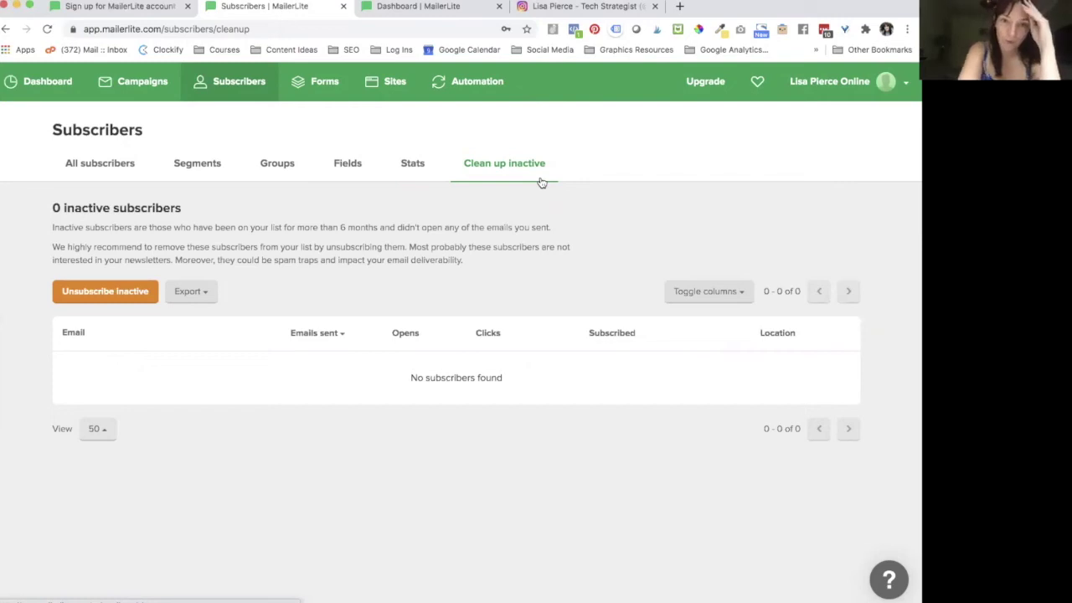
{"action": "left_click", "coordinate": [80, 165]}
{"action": "left_click", "coordinate": [310, 90]}
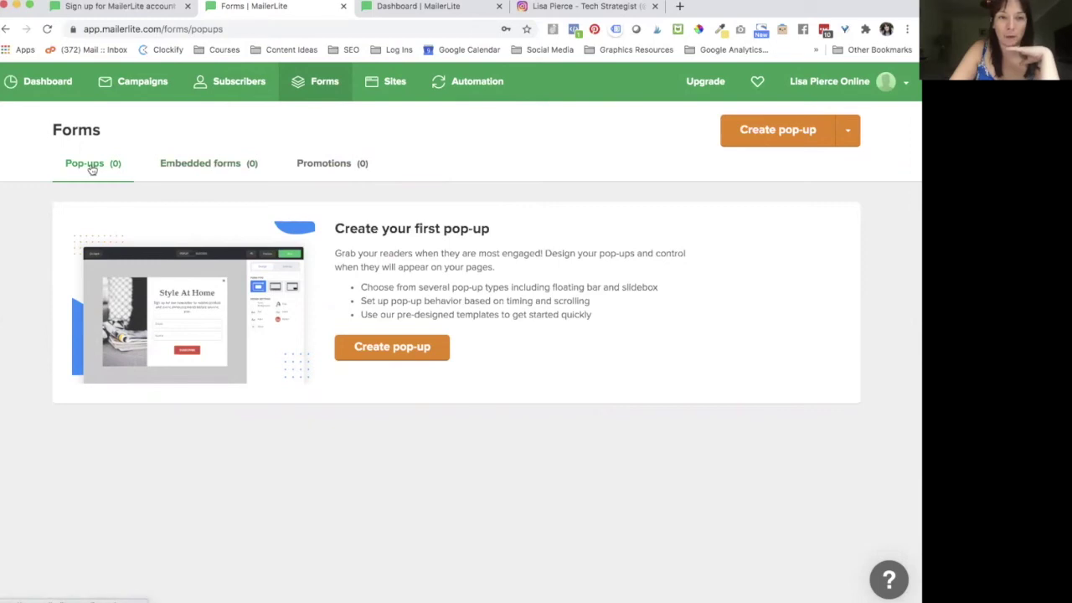
Step: Create an embedded form named 'Product biz lead magnet' and save the name
{"action": "left_click", "coordinate": [175, 164]}
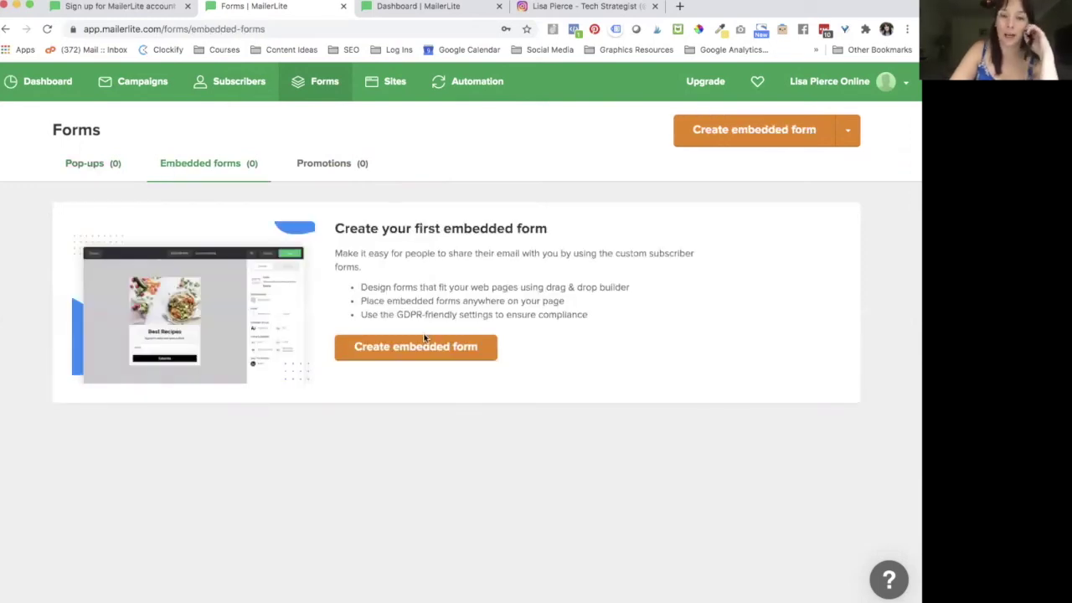
{"action": "left_click", "coordinate": [421, 350]}
{"action": "left_click", "coordinate": [347, 233]}
{"action": "type", "text": "L"}
{"action": "key", "text": "BackSpace"}
{"action": "type", "text": "Product biz lead magnet"}
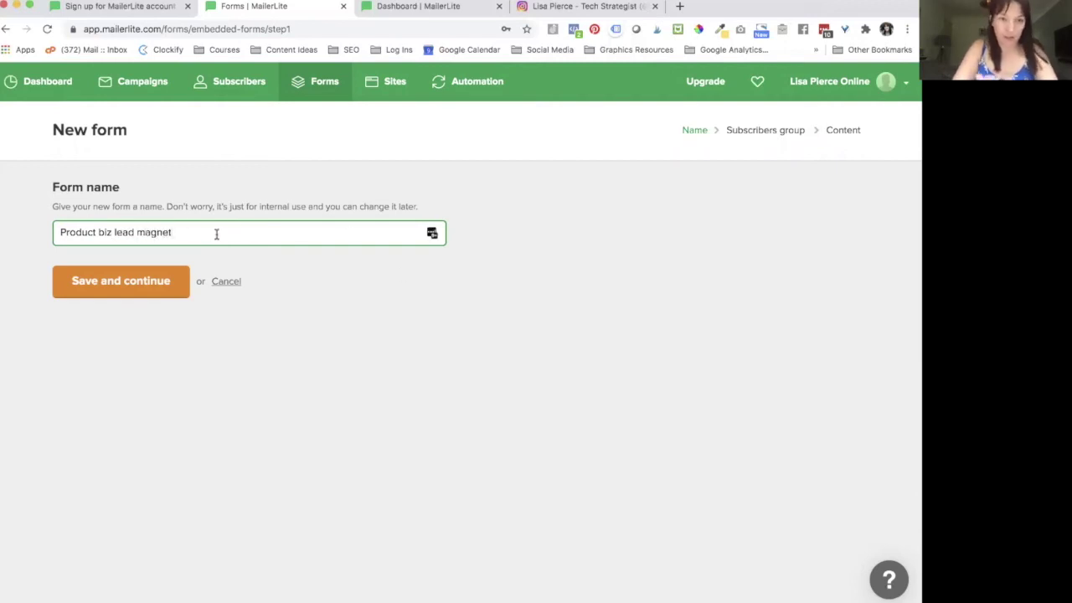
{"action": "left_click", "coordinate": [124, 286]}
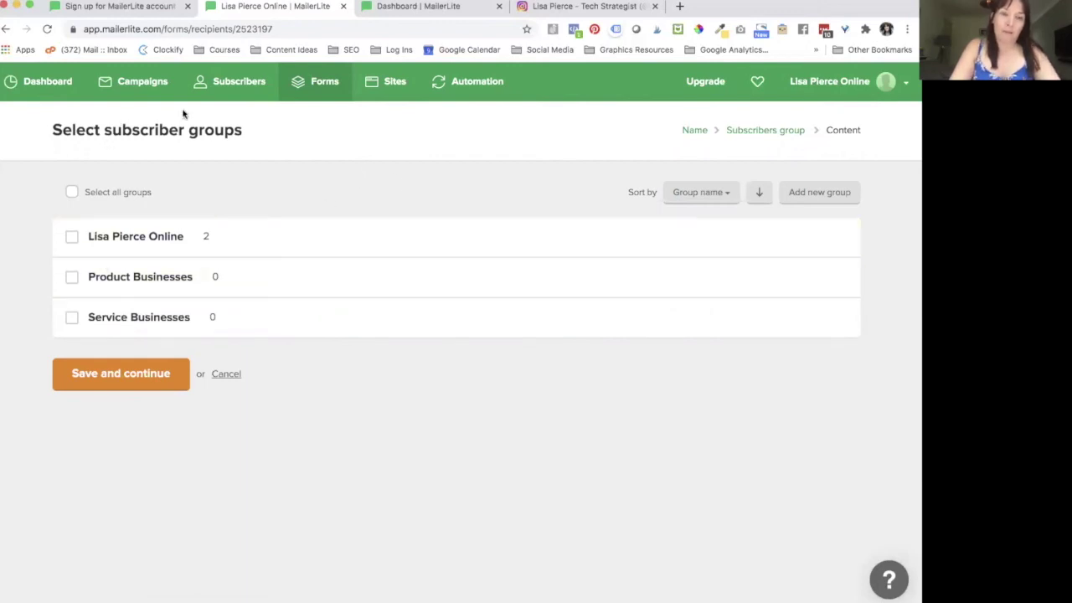
Step: Assign form signups to the Product Businesses group and continue to the drag & drop builder
{"action": "left_click", "coordinate": [73, 280]}
{"action": "left_click", "coordinate": [137, 382]}
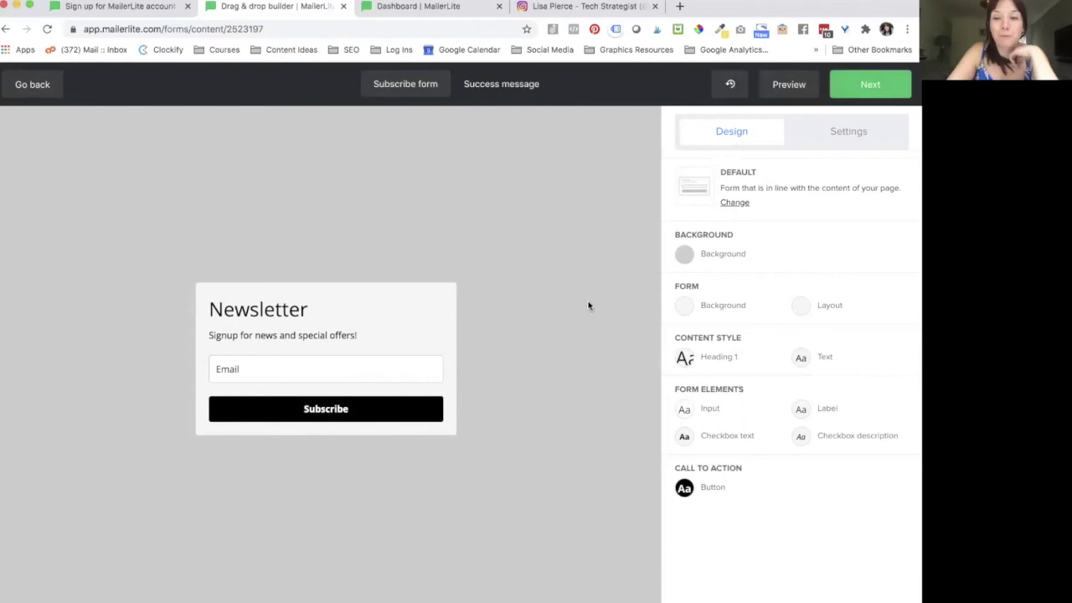
Step: Clear the page background colour and the form's grey background colour
{"action": "left_click", "coordinate": [694, 258]}
{"action": "left_click_drag", "start_coordinate": [626, 238], "coordinate": [580, 242]}
{"action": "key", "text": "BackSpace"}
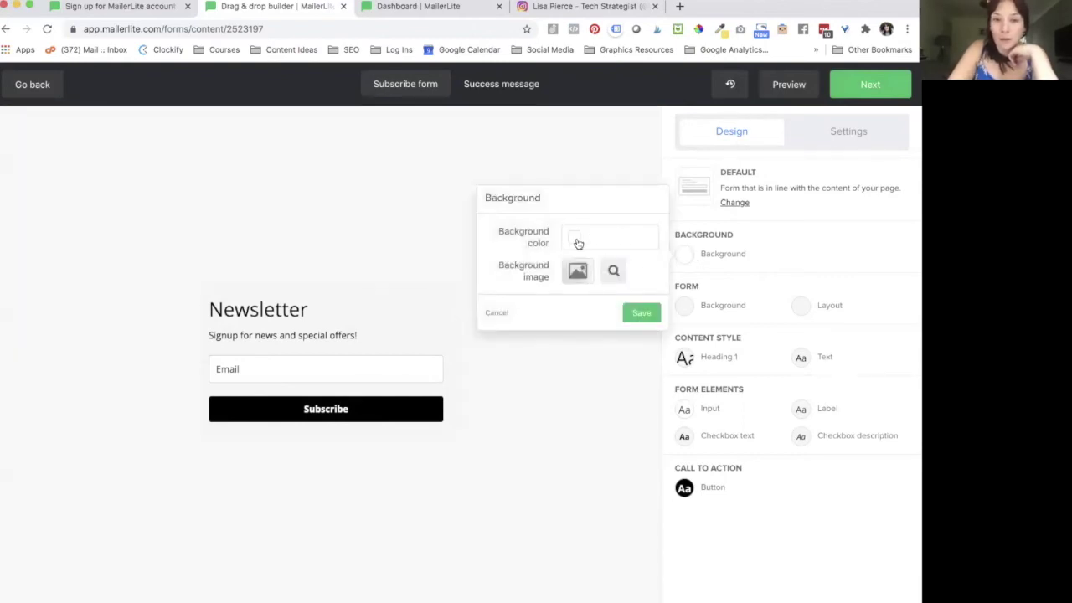
{"action": "left_click", "coordinate": [573, 239]}
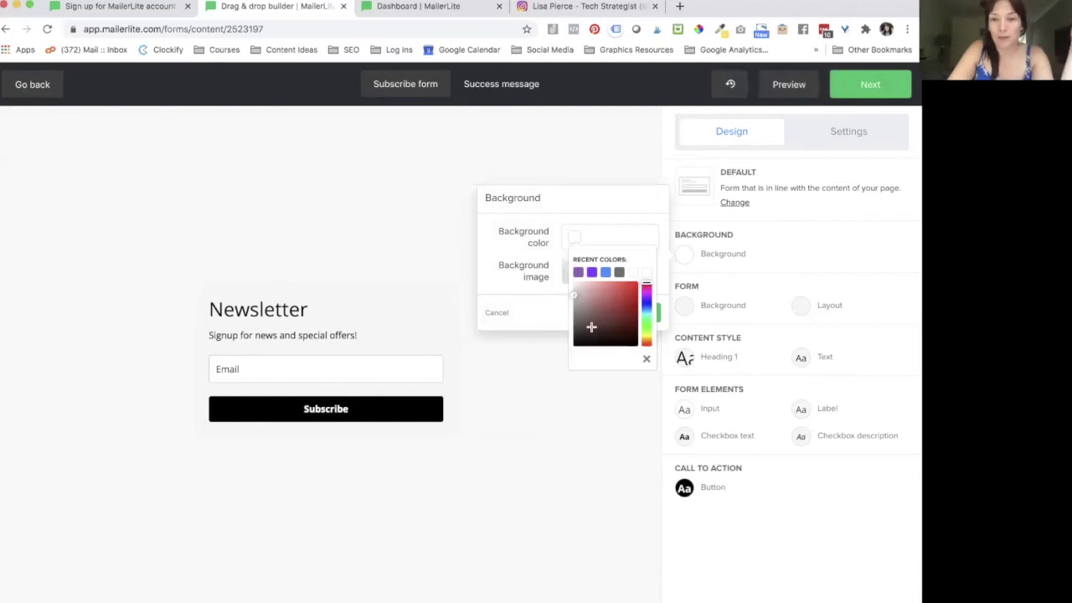
{"action": "left_click", "coordinate": [545, 256]}
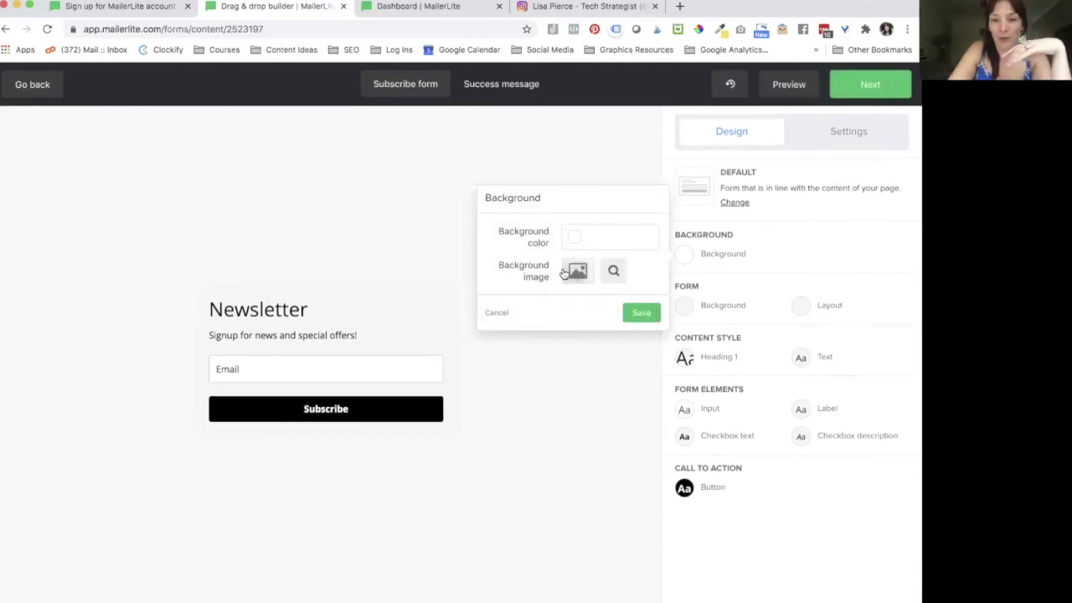
{"action": "left_click", "coordinate": [632, 312]}
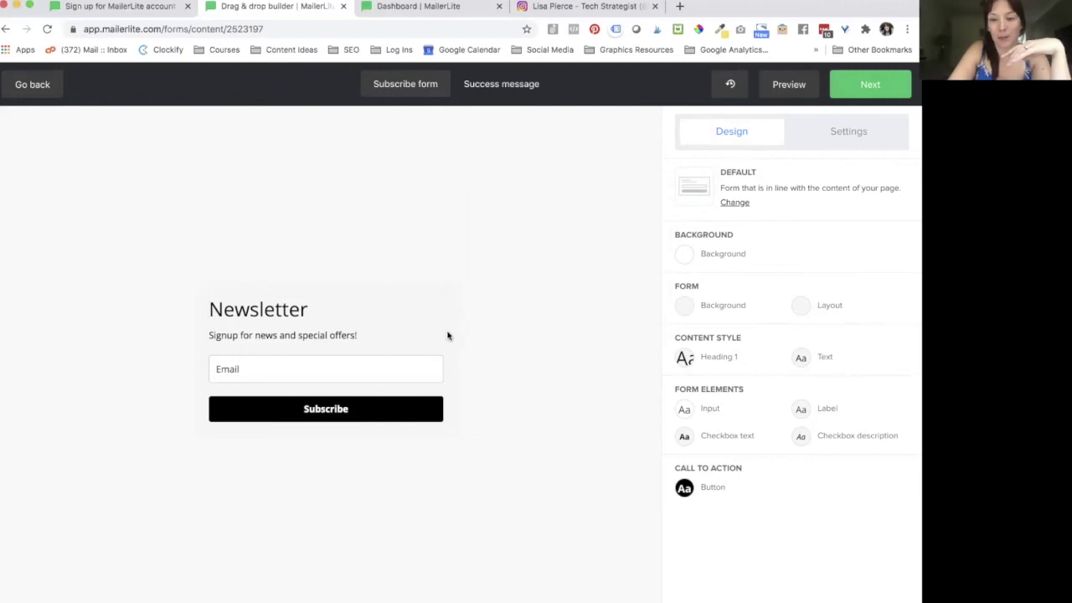
{"action": "left_click", "coordinate": [684, 308]}
{"action": "left_click_drag", "start_coordinate": [628, 286], "coordinate": [507, 281]}
{"action": "key", "text": "BackSpace"}
{"action": "left_click", "coordinate": [642, 363]}
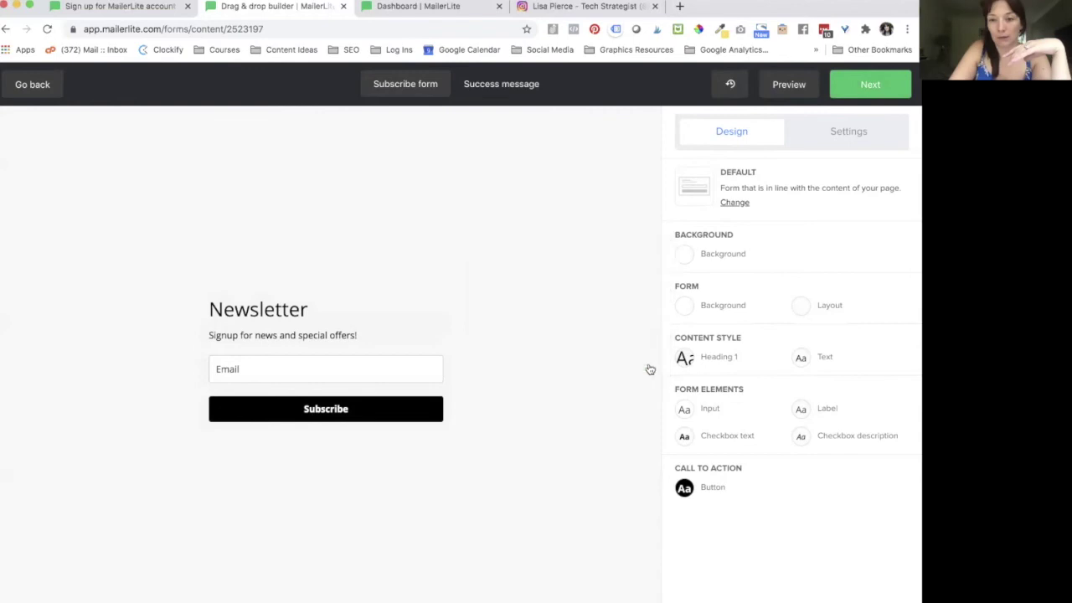
{"action": "left_click", "coordinate": [801, 306]}
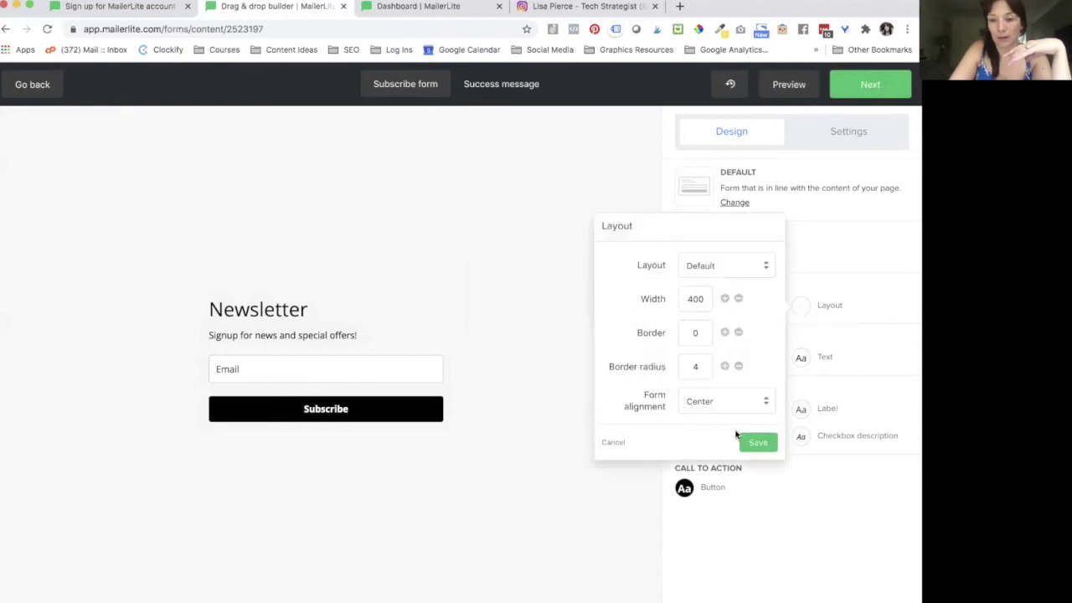
{"action": "left_click", "coordinate": [759, 441]}
Step: Set the Heading 1 and body Text font family to Roboto
{"action": "left_click", "coordinate": [702, 360]}
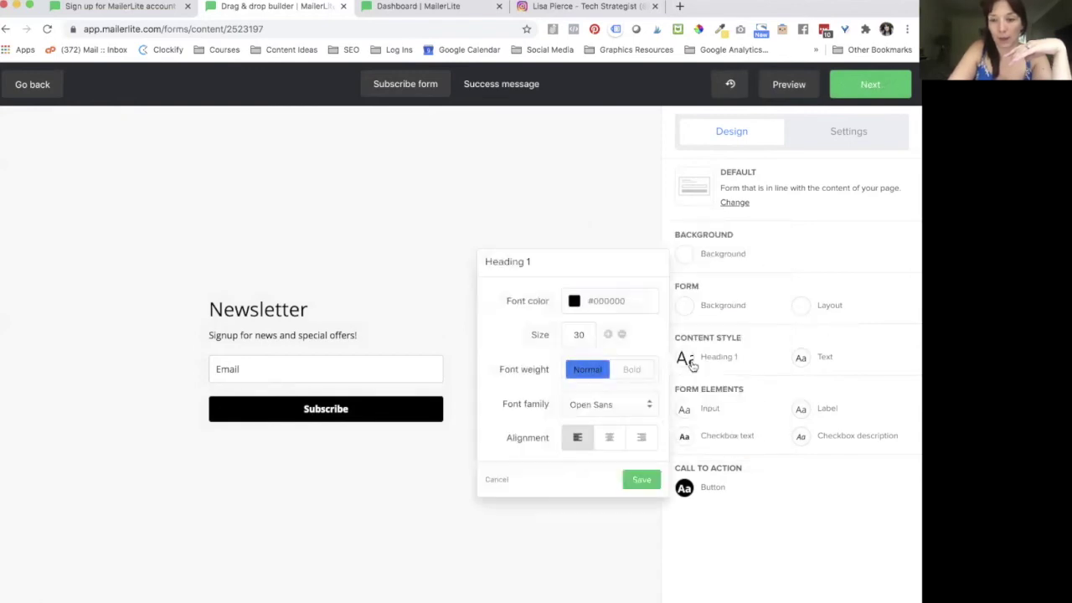
{"action": "left_click", "coordinate": [608, 404]}
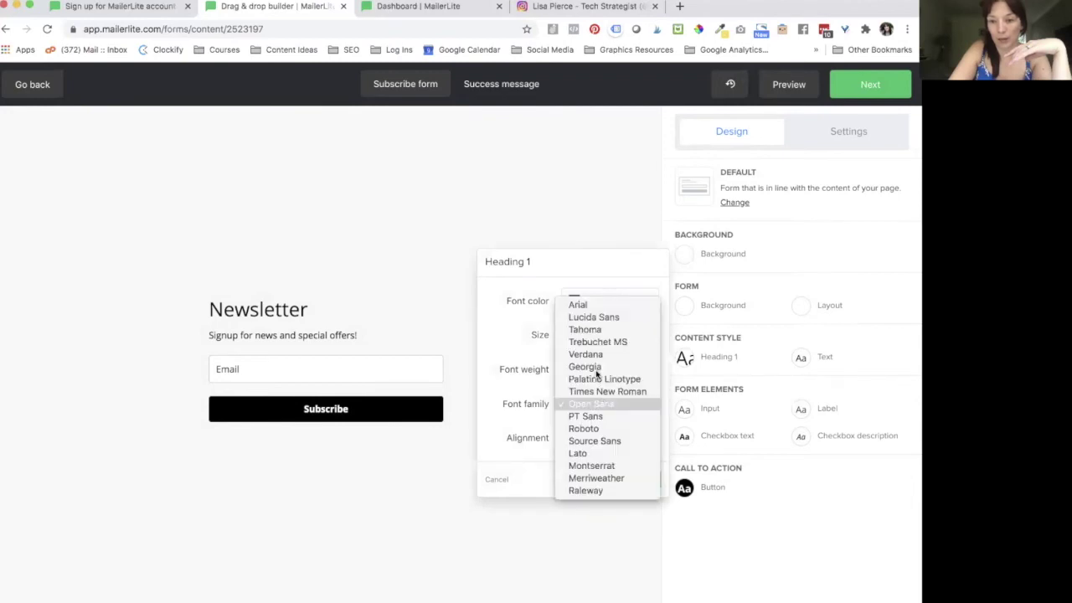
{"action": "left_click", "coordinate": [586, 428]}
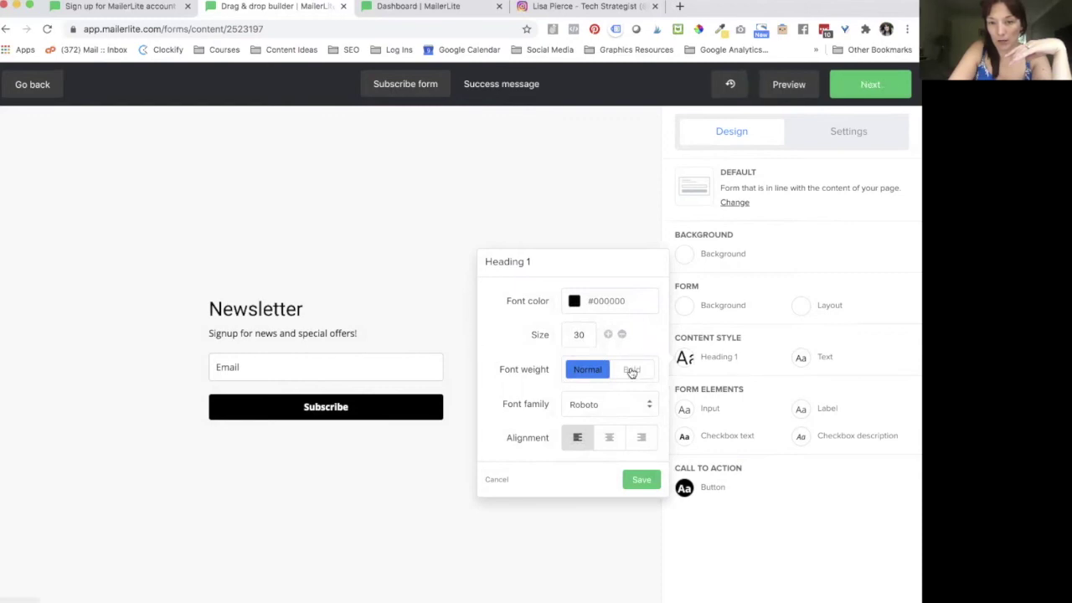
{"action": "left_click", "coordinate": [643, 482]}
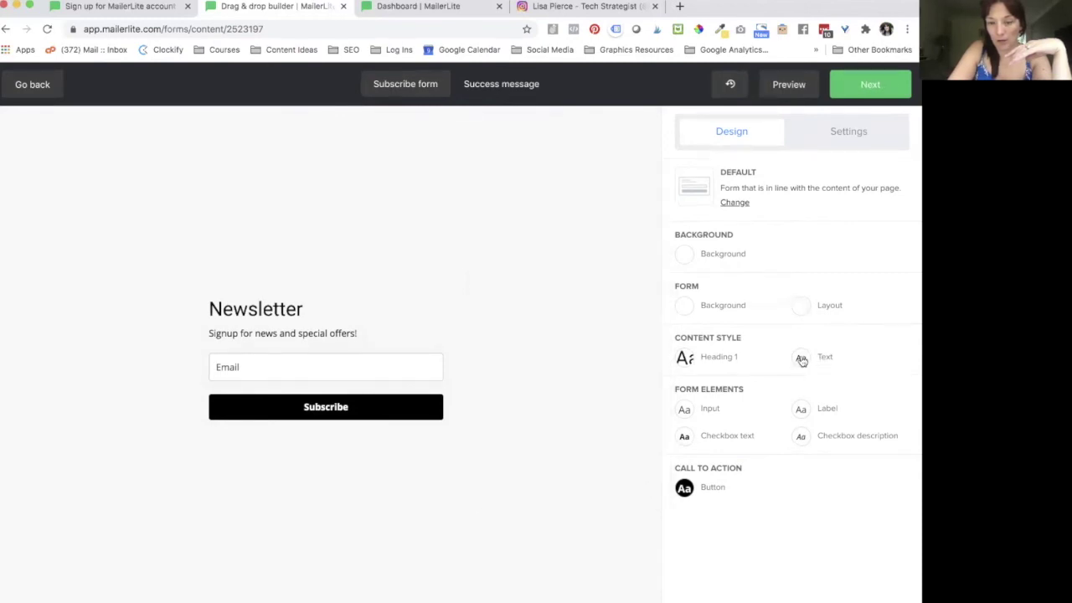
{"action": "left_click", "coordinate": [801, 359]}
{"action": "left_click", "coordinate": [723, 393]}
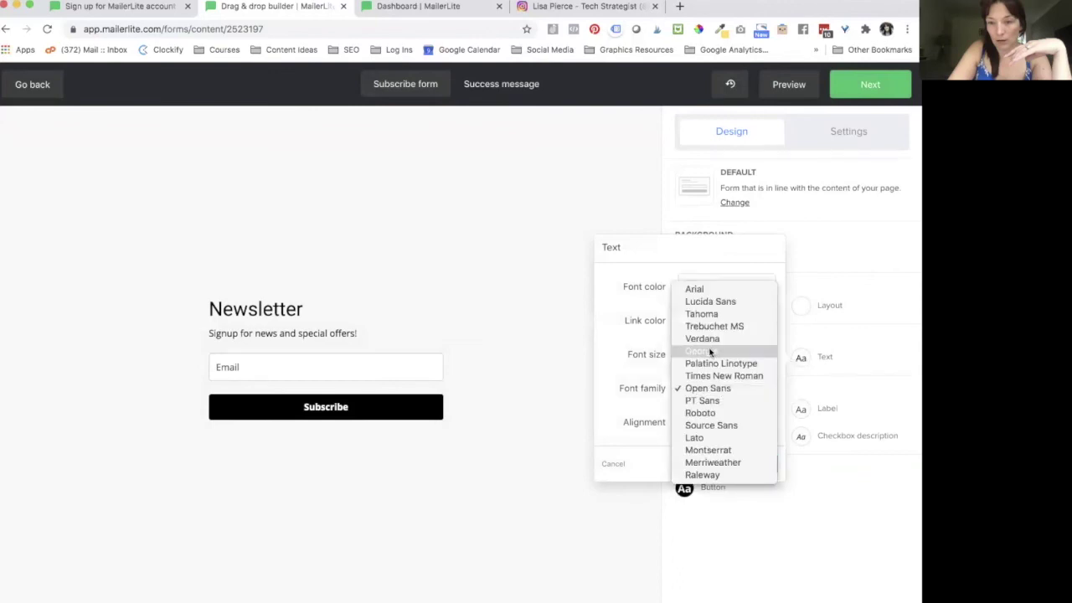
{"action": "left_click", "coordinate": [700, 413]}
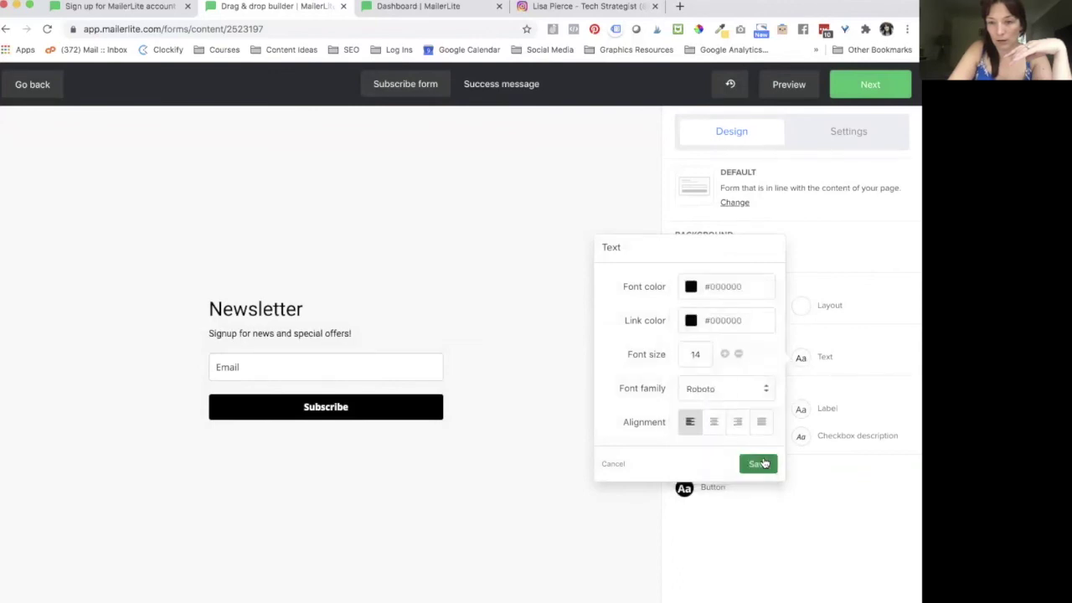
{"action": "left_click", "coordinate": [757, 462]}
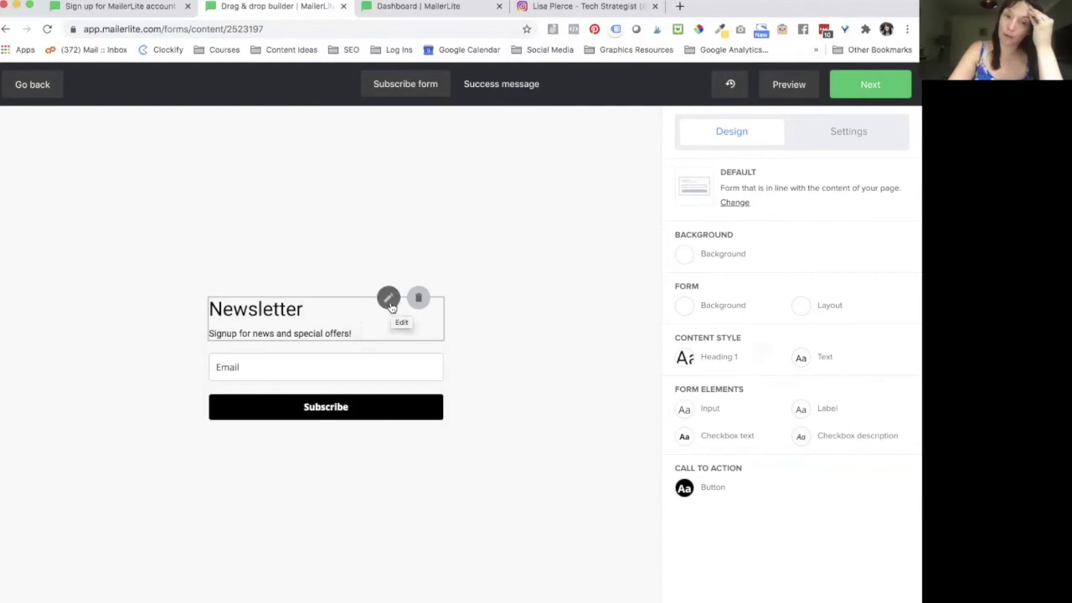
Step: Change the signup button label from Subscribe to DOWNLOAD NOW
{"action": "left_click", "coordinate": [388, 298]}
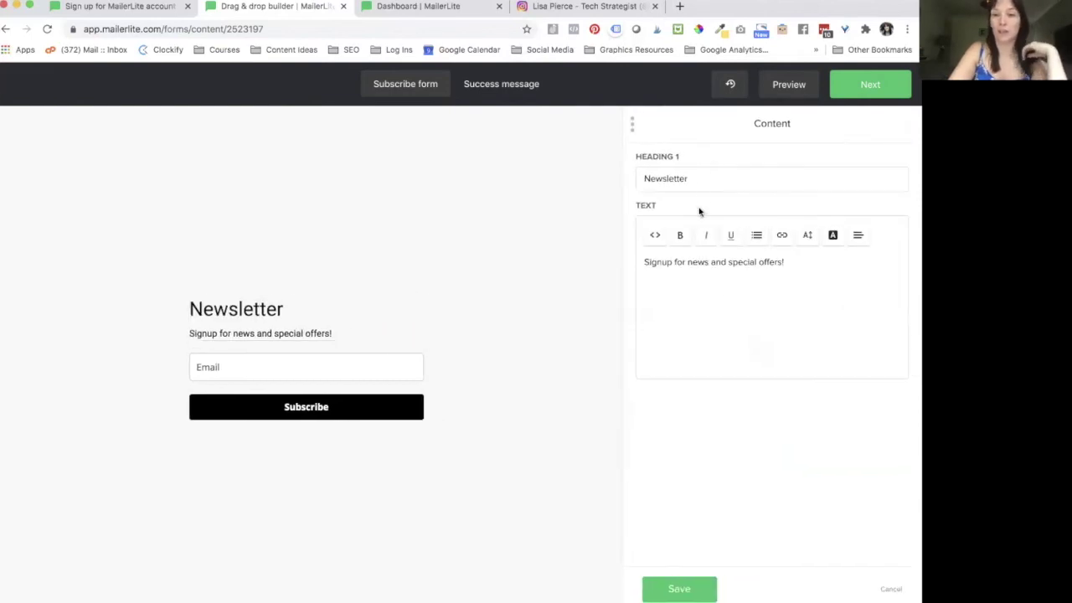
{"action": "left_click", "coordinate": [723, 181]}
{"action": "left_click", "coordinate": [808, 289]}
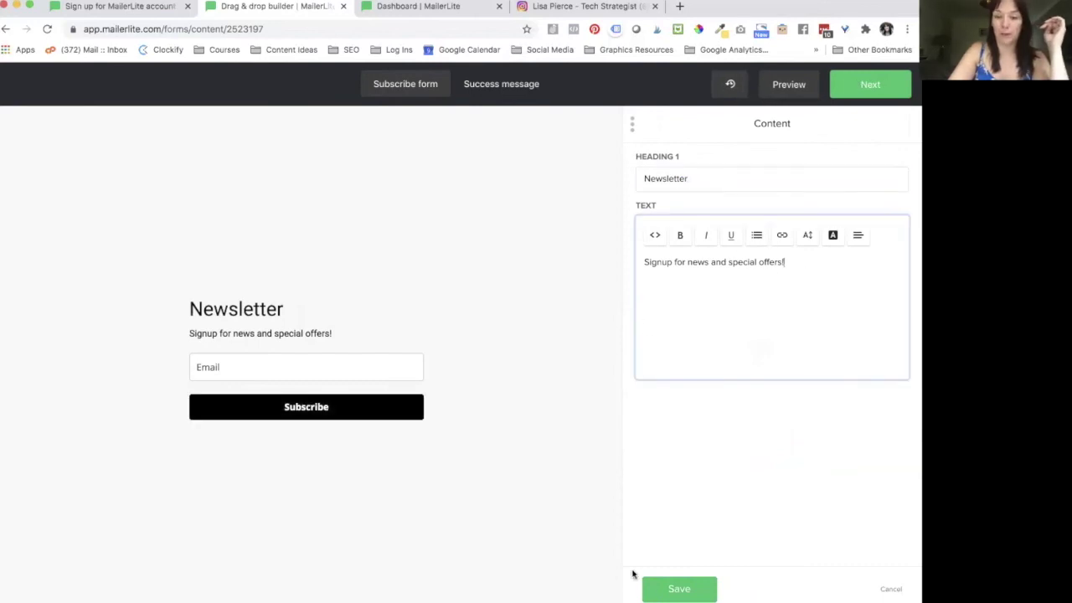
{"action": "left_click", "coordinate": [662, 588]}
{"action": "left_click", "coordinate": [339, 410]}
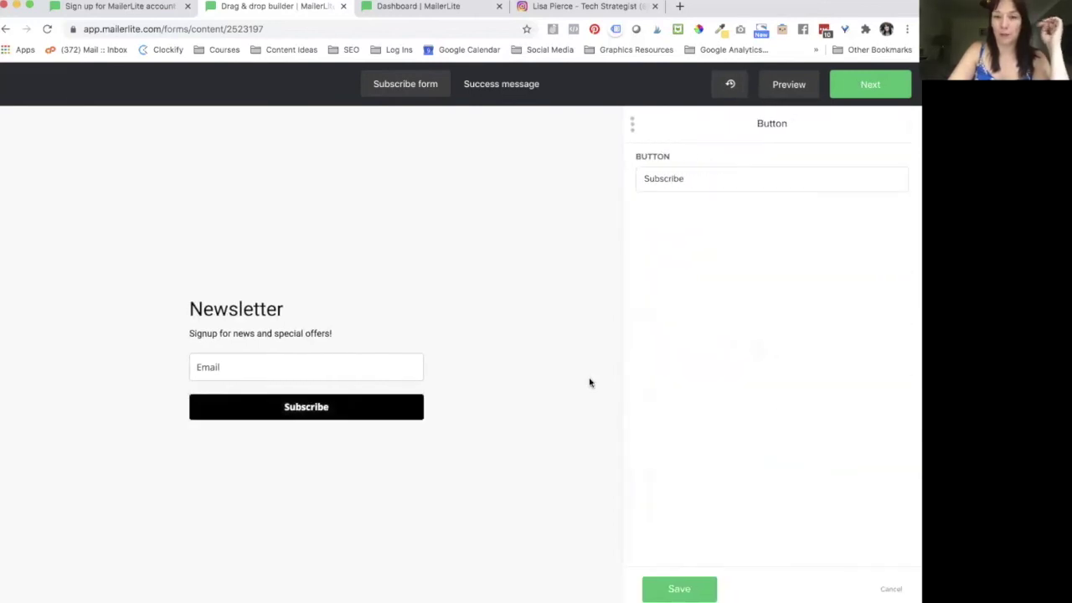
{"action": "left_click_drag", "start_coordinate": [700, 178], "coordinate": [610, 183]}
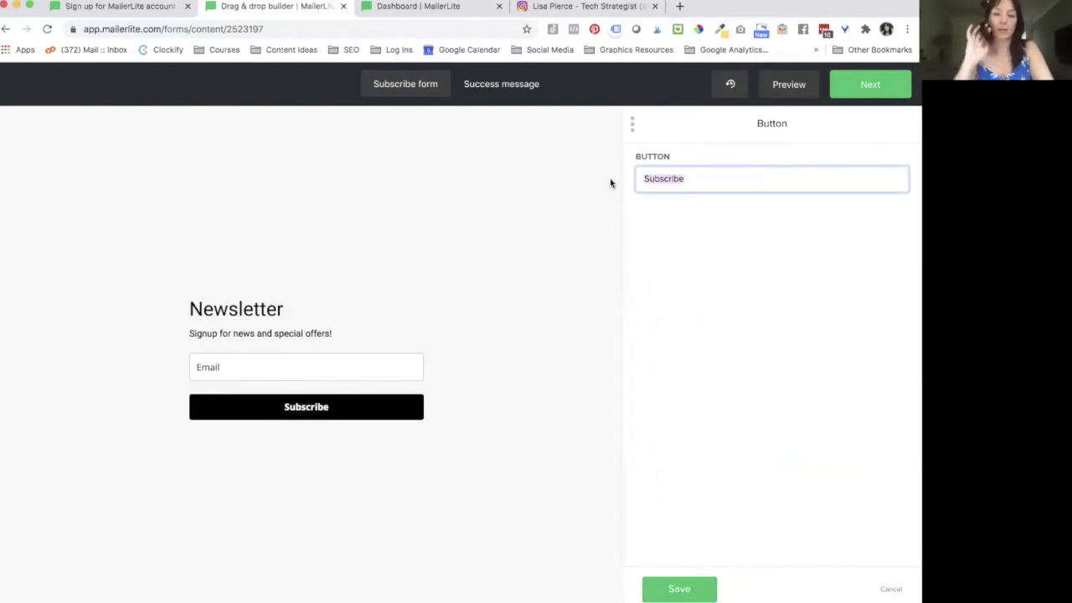
{"action": "type", "text": "DOWNL"}
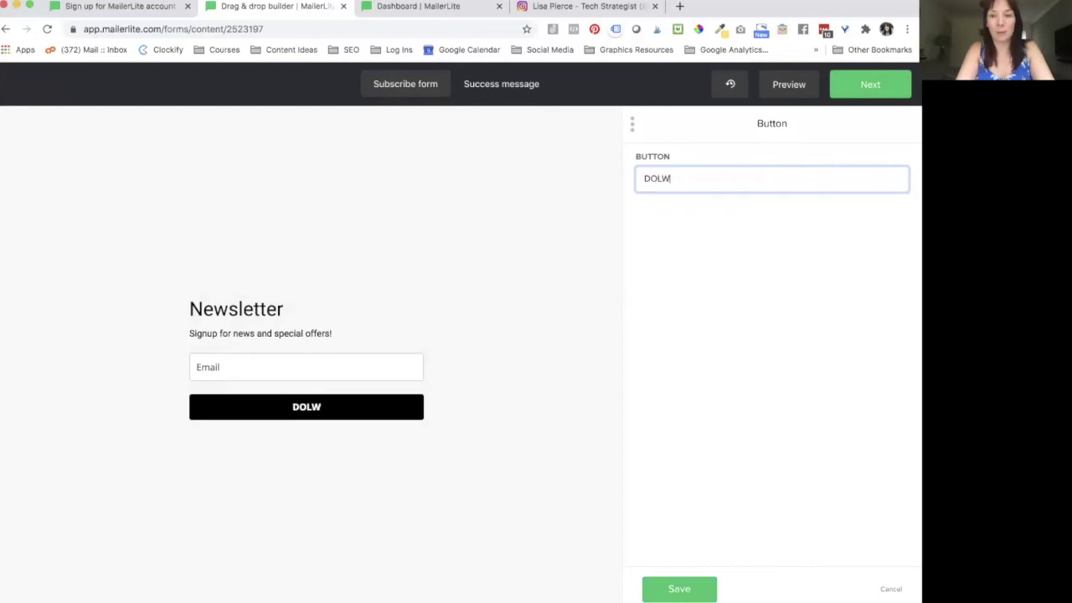
{"action": "type", "text": "OAD NOW"}
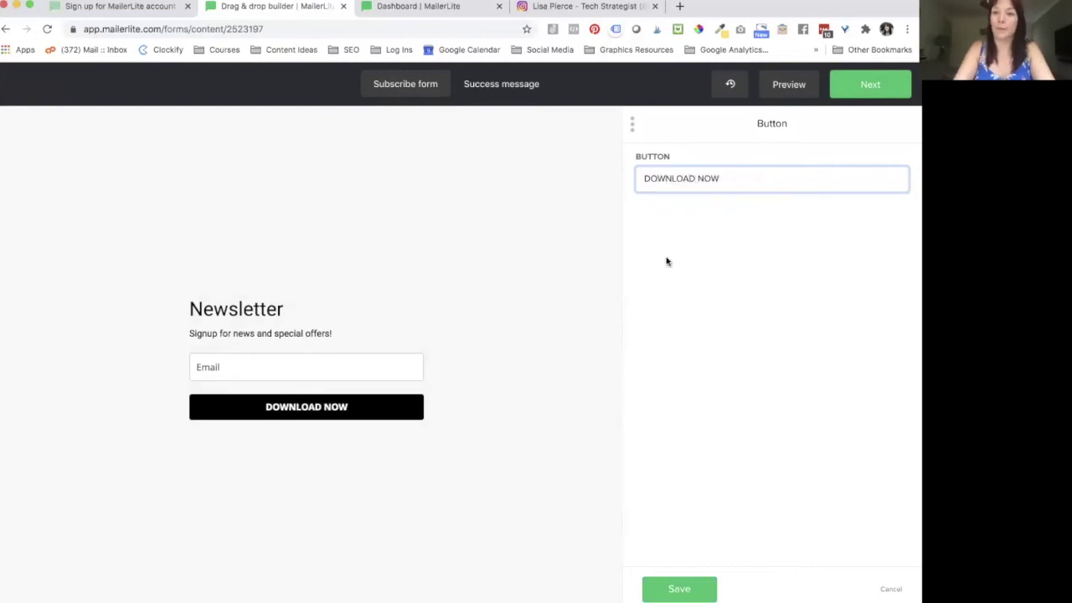
{"action": "left_click", "coordinate": [747, 266]}
{"action": "left_click", "coordinate": [678, 588]}
Step: Set the button's background and hover colours to purple #892dff
{"action": "left_click", "coordinate": [869, 132]}
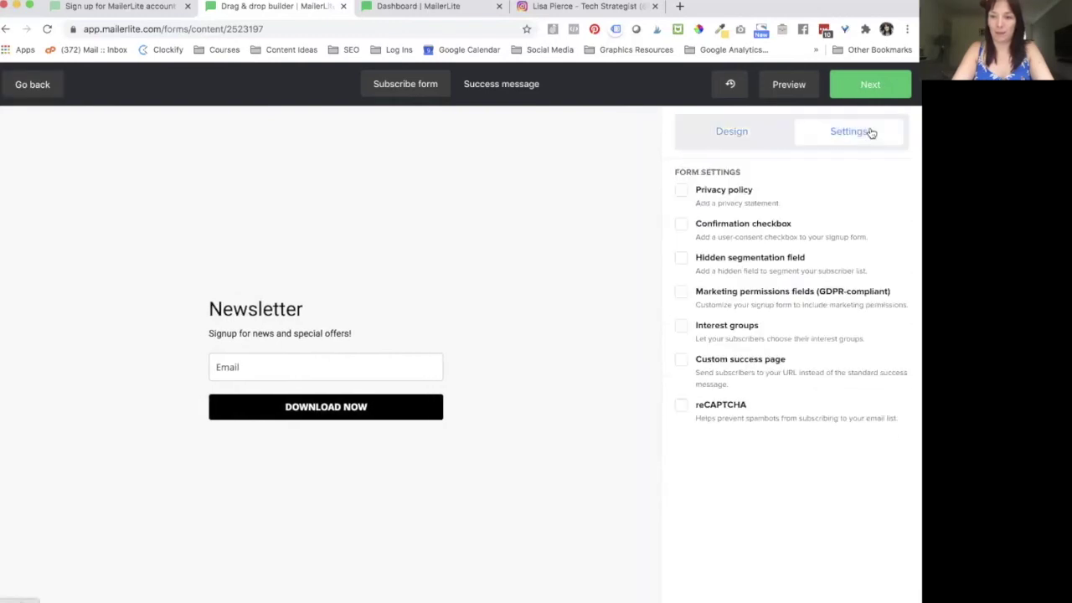
{"action": "left_click", "coordinate": [737, 133]}
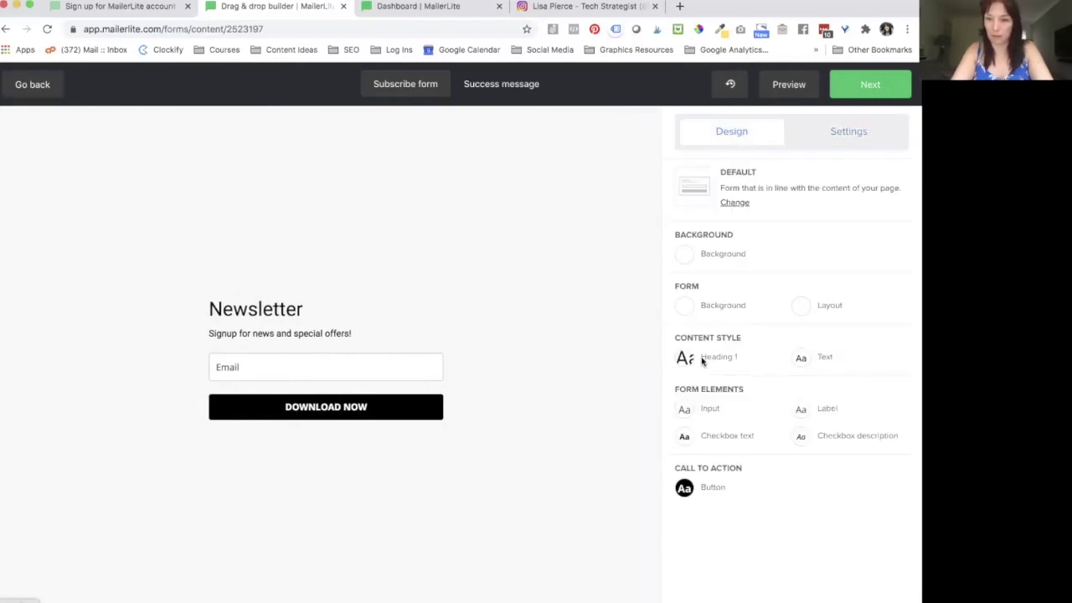
{"action": "left_click", "coordinate": [684, 487]}
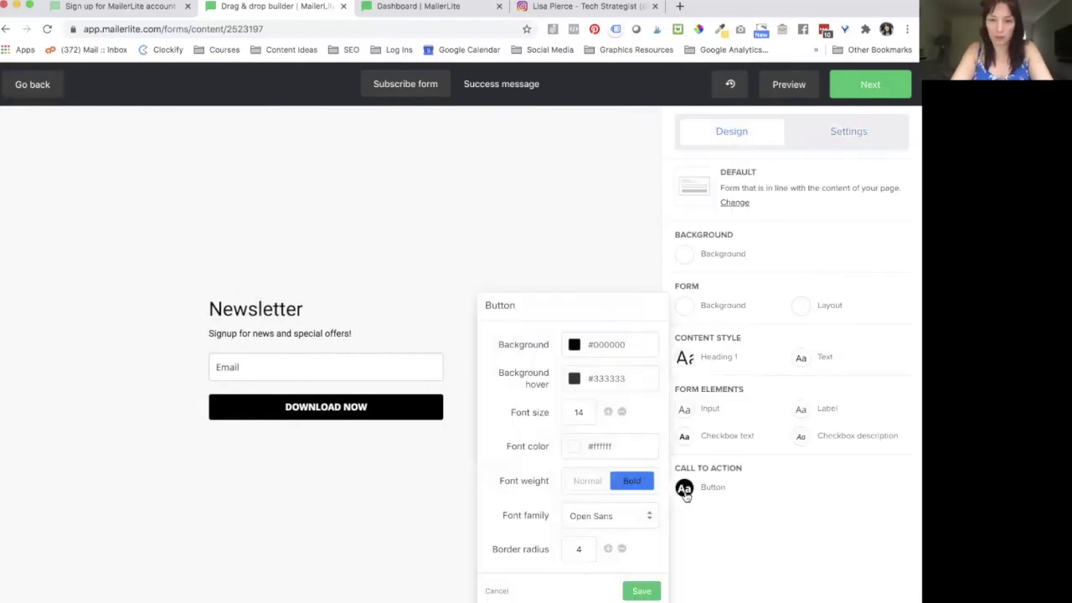
{"action": "left_click", "coordinate": [574, 345]}
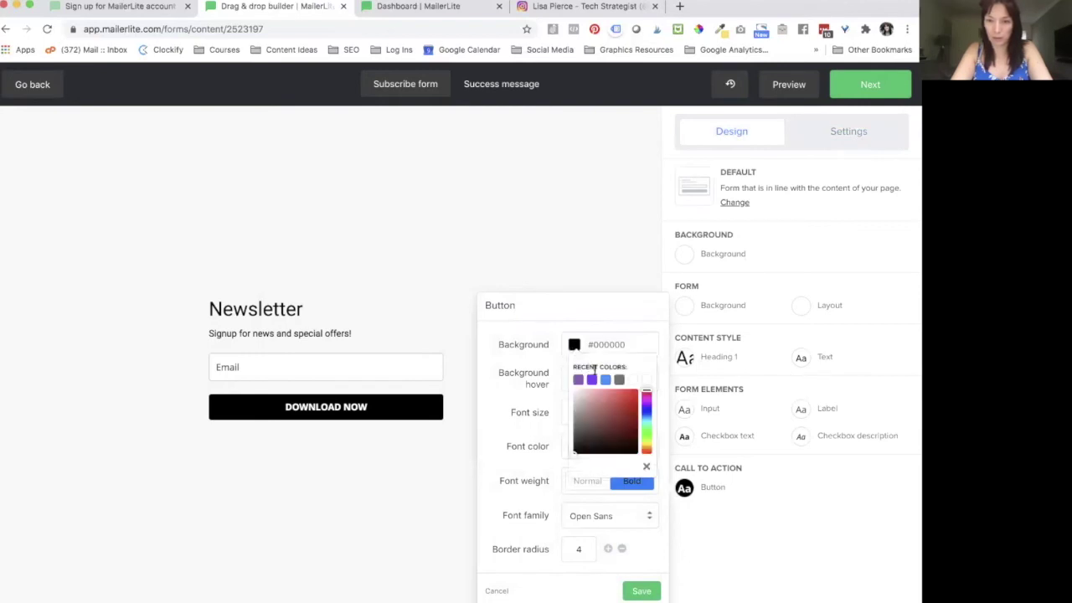
{"action": "left_click", "coordinate": [591, 380]}
{"action": "left_click", "coordinate": [540, 360]}
{"action": "left_click", "coordinate": [574, 378]}
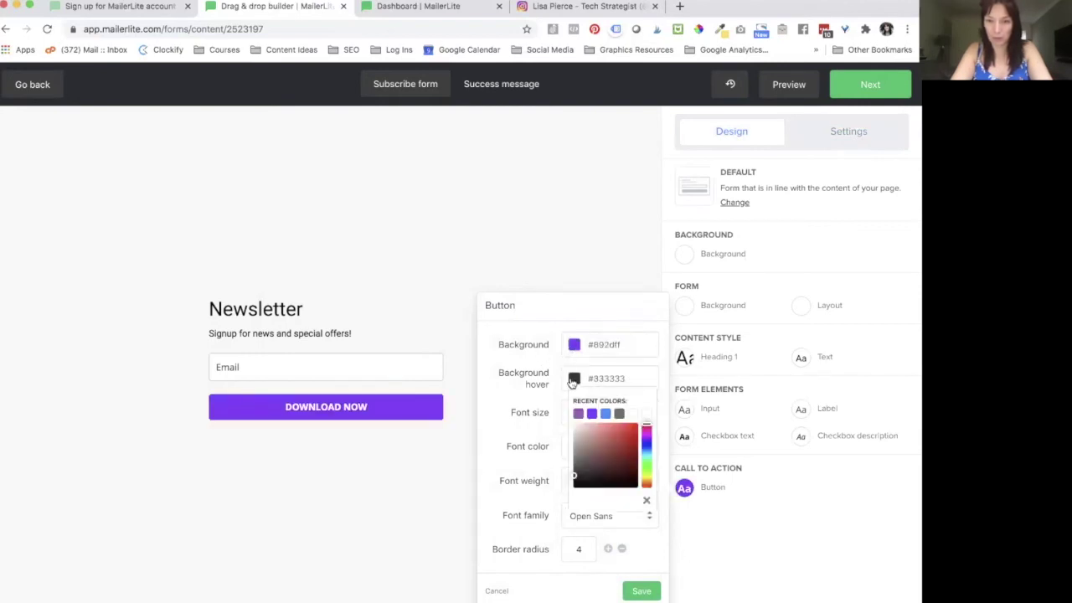
{"action": "left_click", "coordinate": [591, 413]}
{"action": "left_click", "coordinate": [536, 408]}
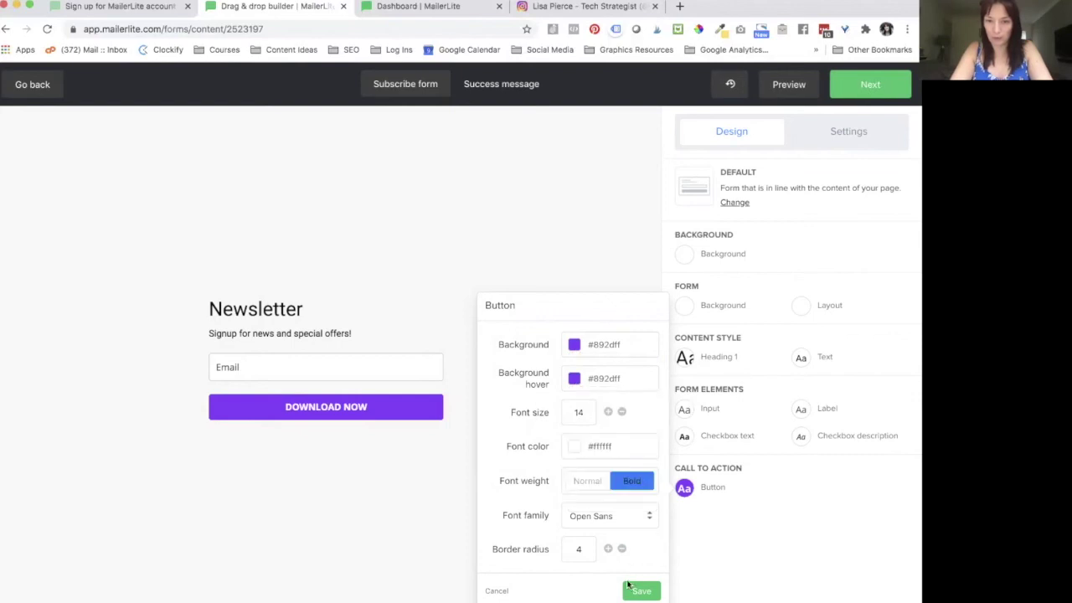
{"action": "left_click", "coordinate": [641, 591]}
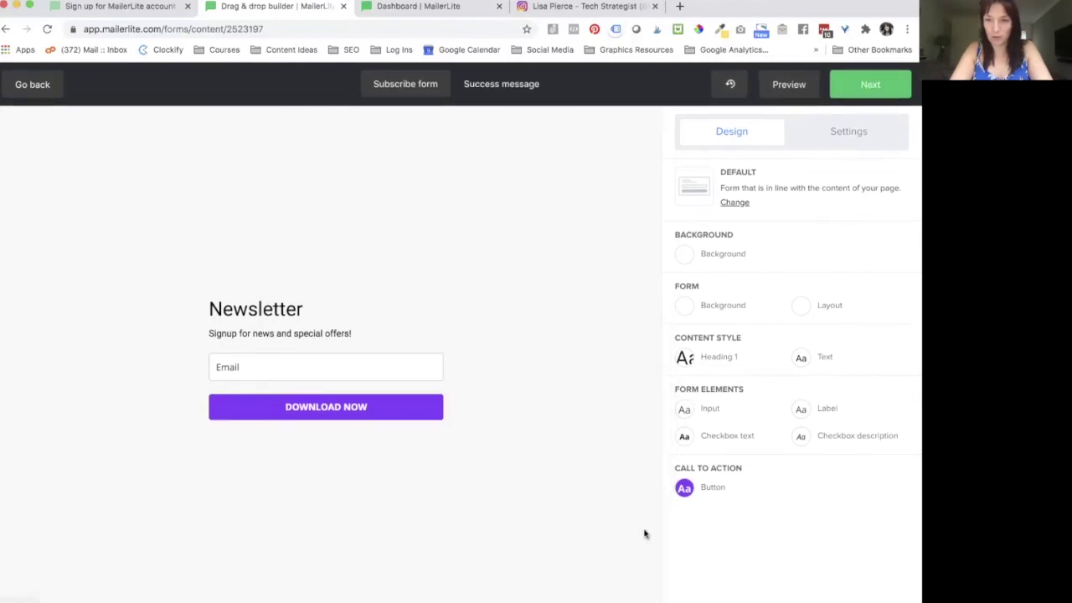
{"action": "left_click", "coordinate": [831, 142]}
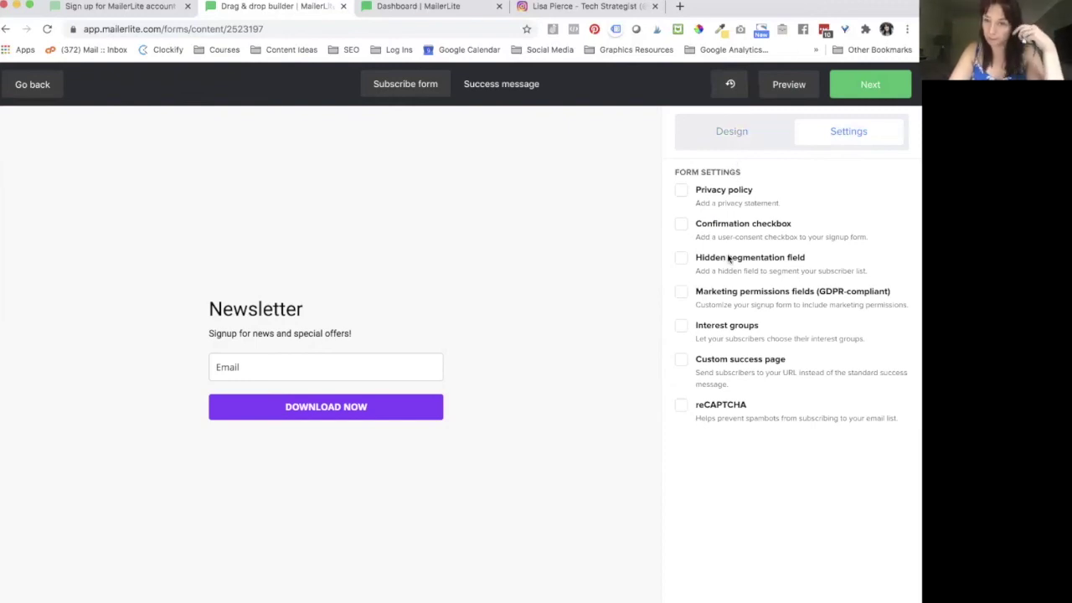
Step: Enable the confirmation checkbox and privacy policy, keeping 'Opt in to receive news and updates.'
{"action": "left_click", "coordinate": [685, 224]}
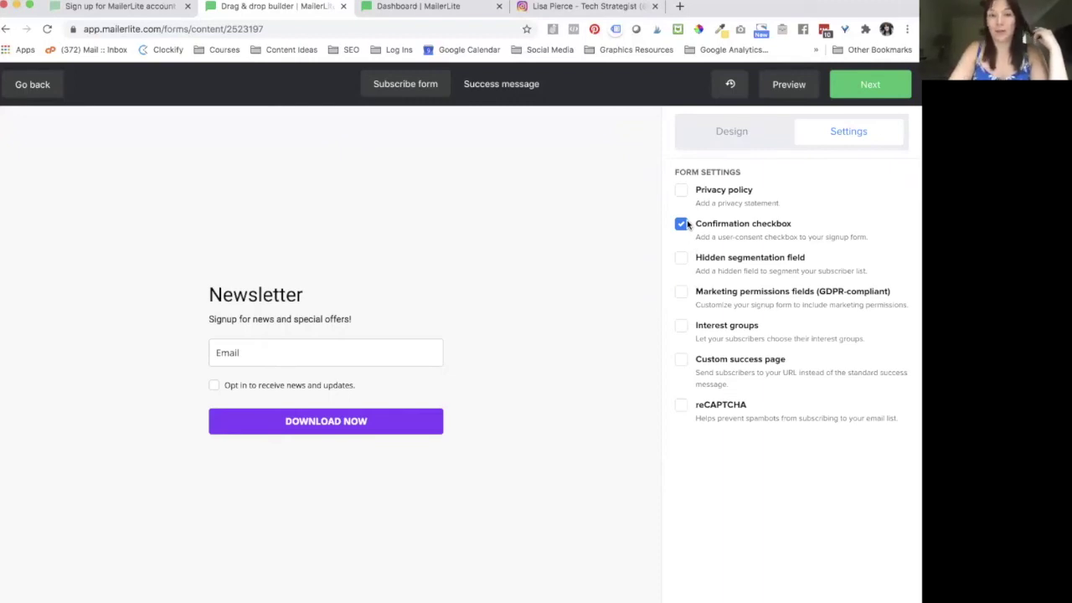
{"action": "left_click", "coordinate": [680, 190]}
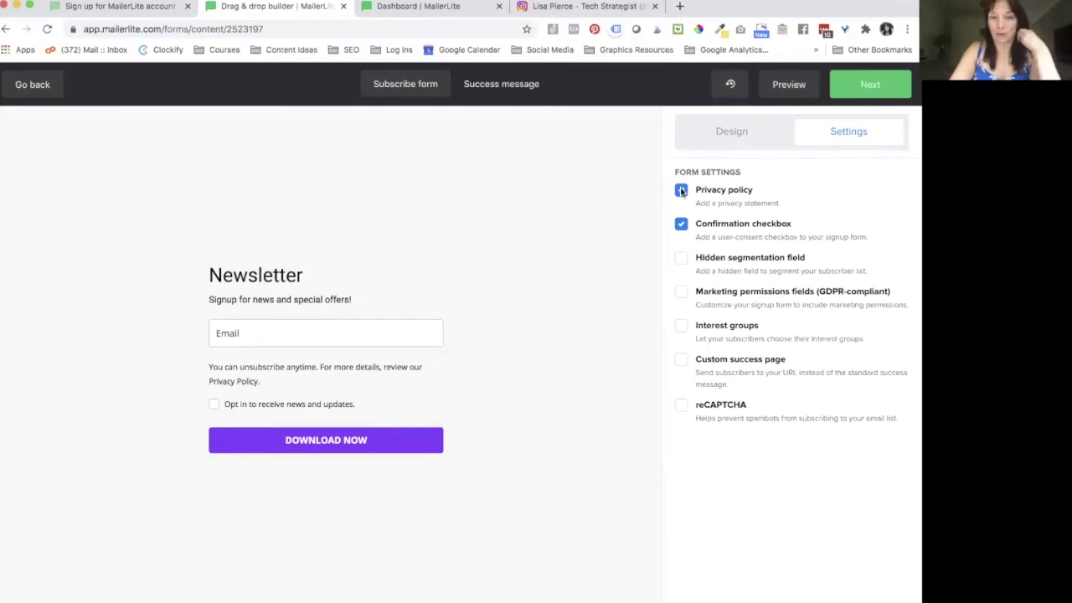
{"action": "left_click", "coordinate": [412, 401]}
{"action": "left_click_drag", "start_coordinate": [791, 213], "coordinate": [586, 217]}
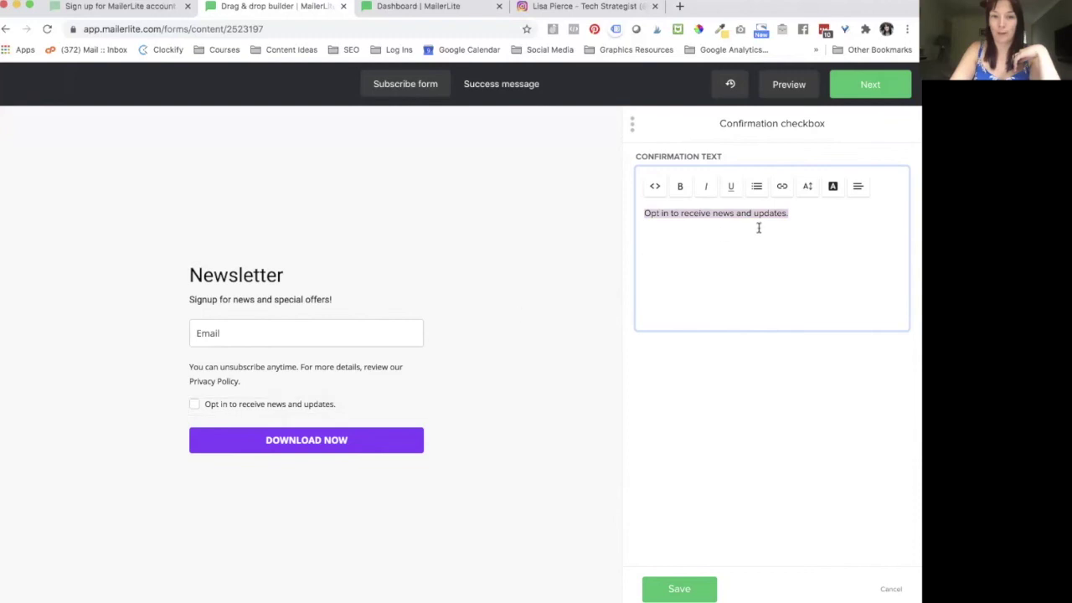
{"action": "left_click_drag", "start_coordinate": [790, 218], "coordinate": [634, 335]}
{"action": "left_click", "coordinate": [679, 588]}
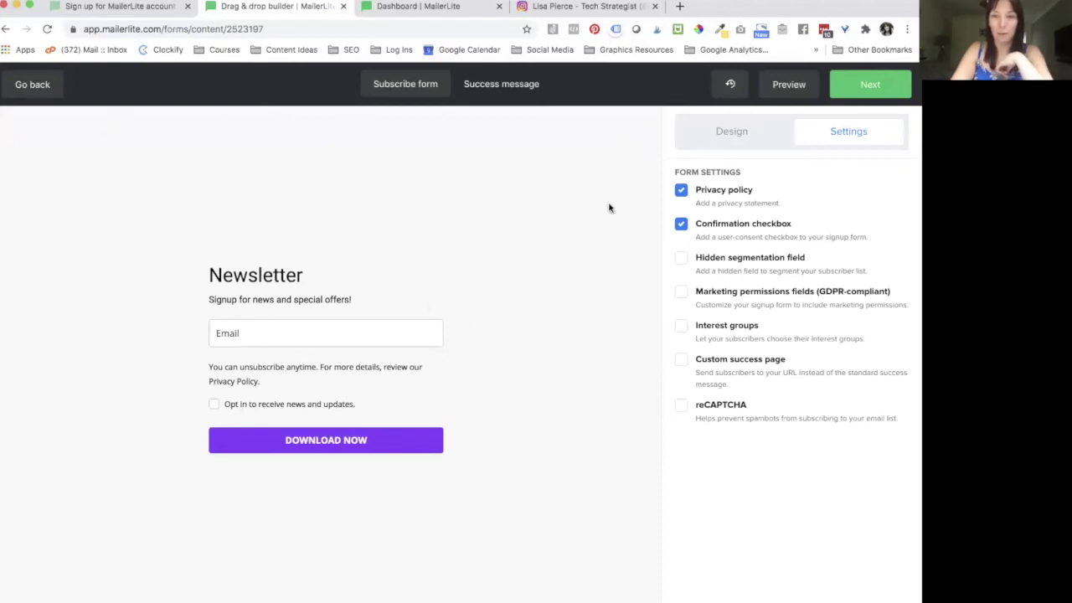
Step: Finish the form design and turn off double opt-in
{"action": "left_click", "coordinate": [868, 92]}
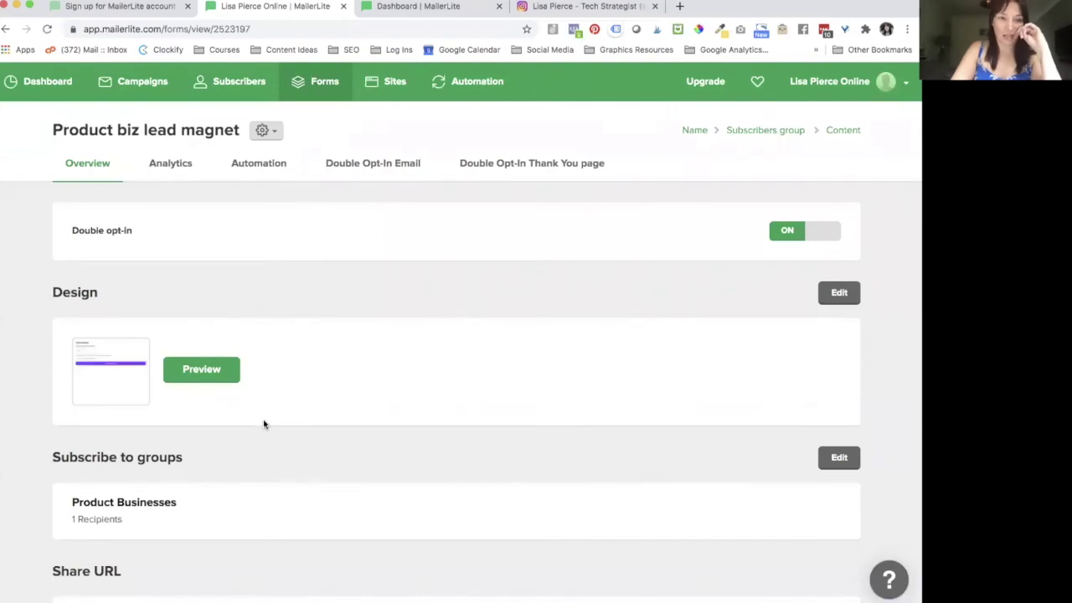
{"action": "scroll", "coordinate": [264, 410], "scroll_direction": "down", "scroll_amount": 2}
{"action": "scroll", "coordinate": [327, 319], "scroll_direction": "up", "scroll_amount": 3}
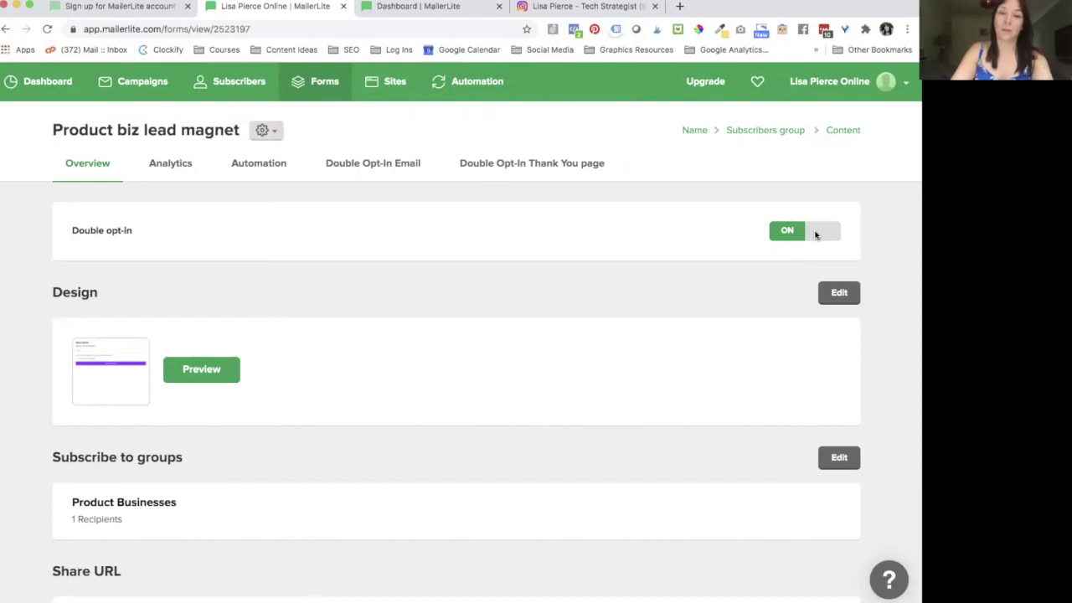
{"action": "left_click", "coordinate": [816, 235]}
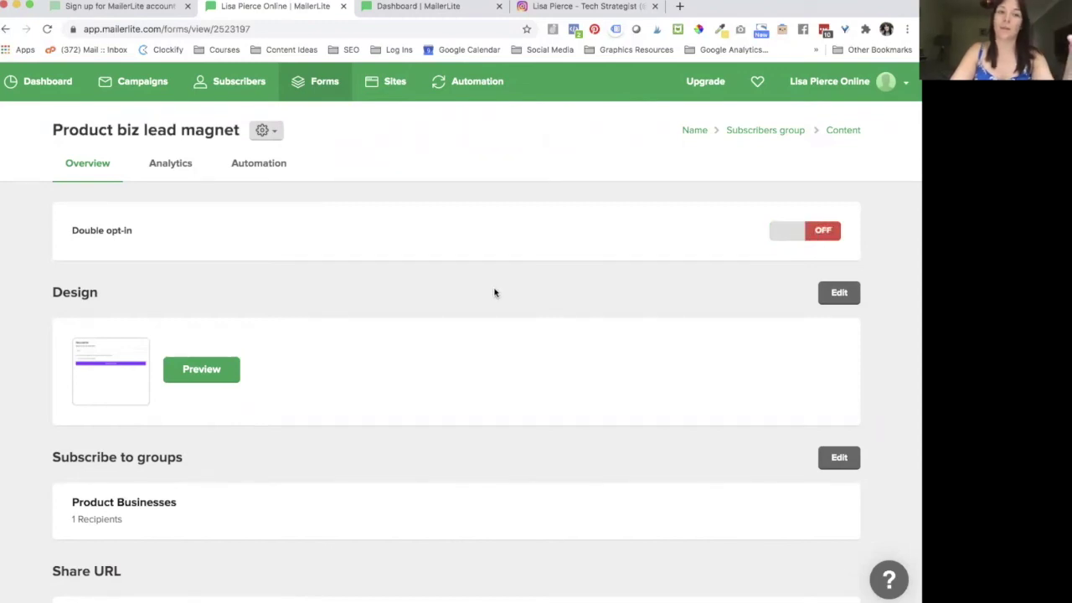
Step: Copy the form's share URL from its overview page
{"action": "scroll", "coordinate": [494, 293], "scroll_direction": "down", "scroll_amount": 2}
{"action": "scroll", "coordinate": [494, 292], "scroll_direction": "down", "scroll_amount": 1}
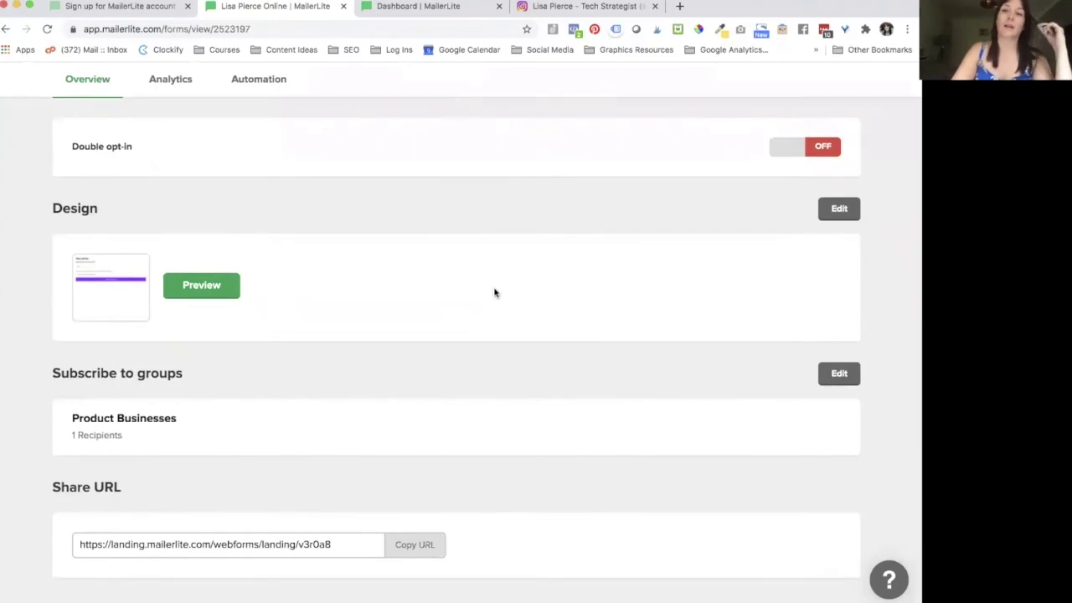
{"action": "scroll", "coordinate": [494, 293], "scroll_direction": "down", "scroll_amount": 3}
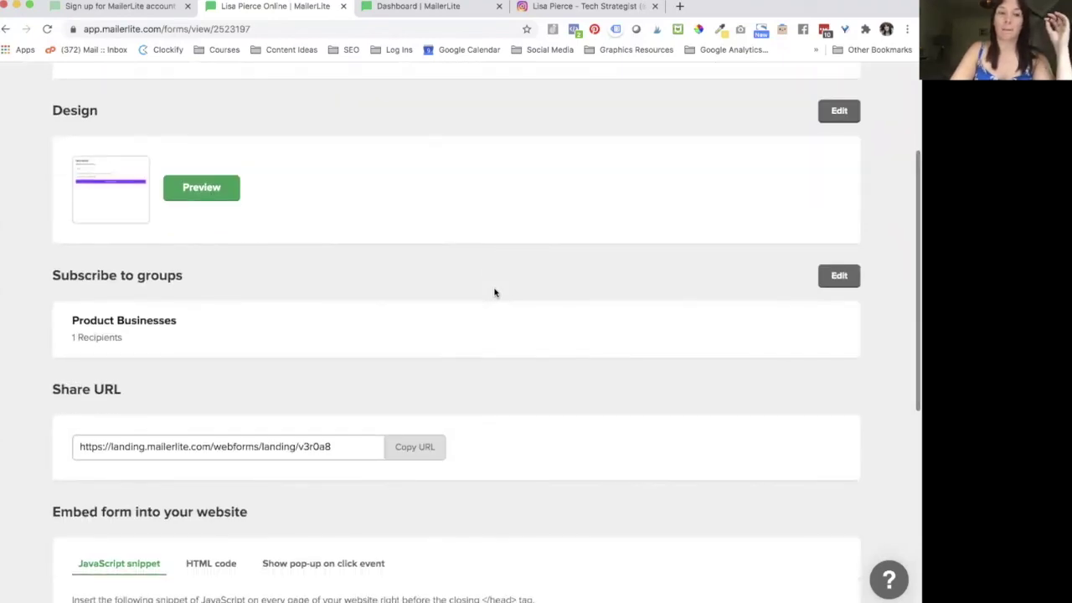
{"action": "scroll", "coordinate": [242, 358], "scroll_direction": "down", "scroll_amount": 3}
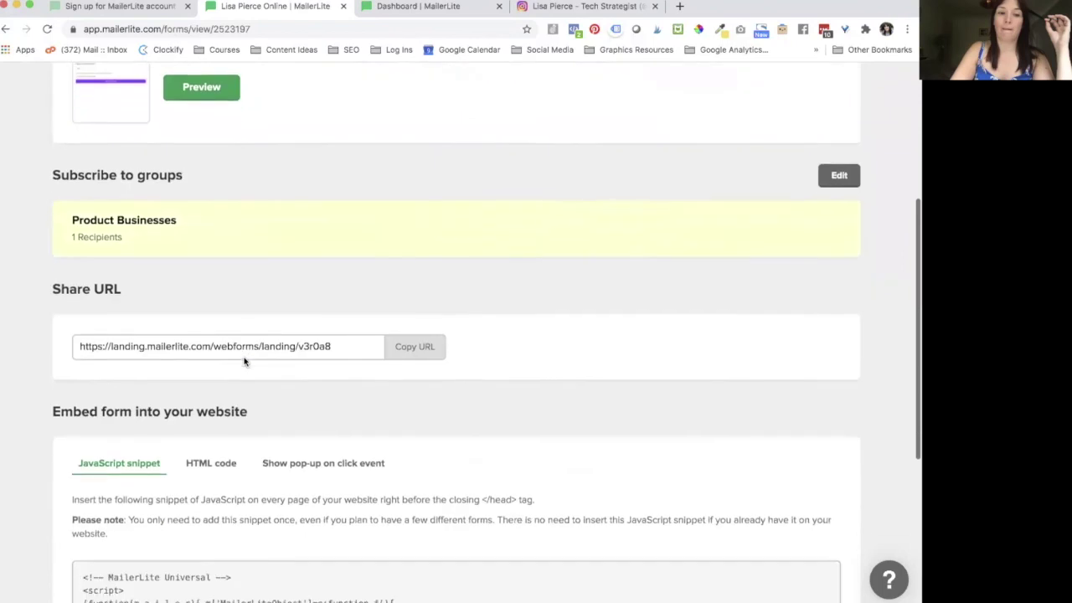
{"action": "left_click", "coordinate": [425, 343]}
Step: Load the copied landing page URL in a new Chrome tab, then return to the form tab
{"action": "left_click", "coordinate": [682, 8]}
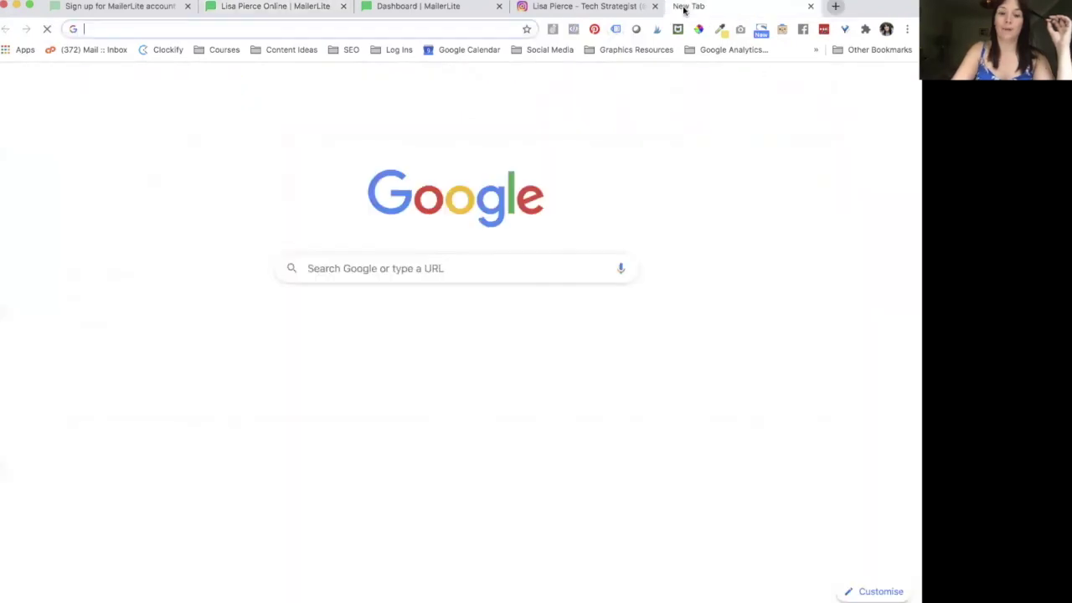
{"action": "key", "text": "super+v"}
{"action": "key", "text": "Return"}
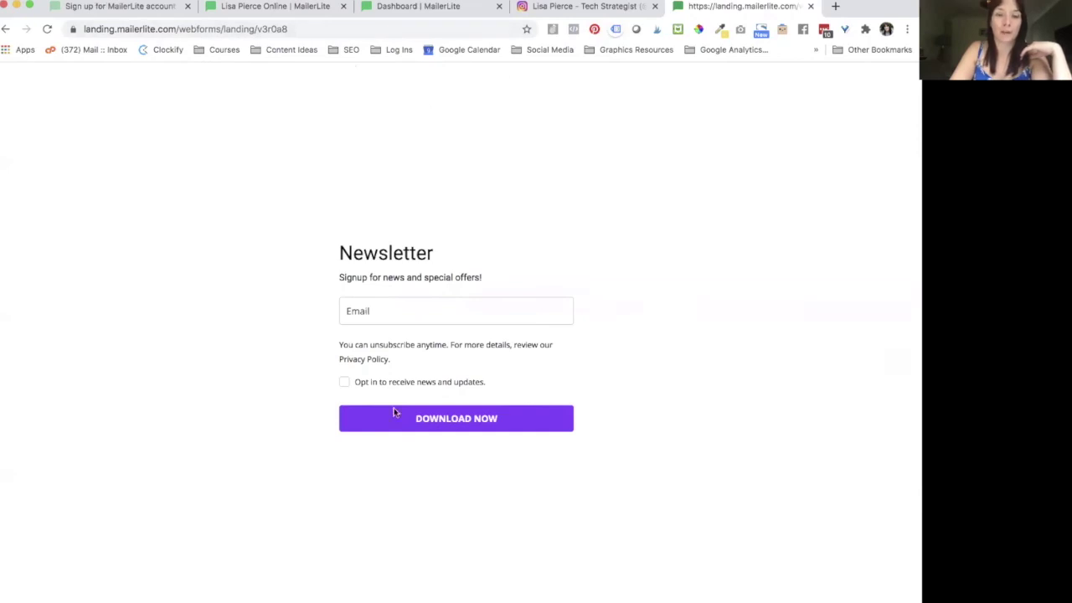
{"action": "left_click", "coordinate": [304, 11]}
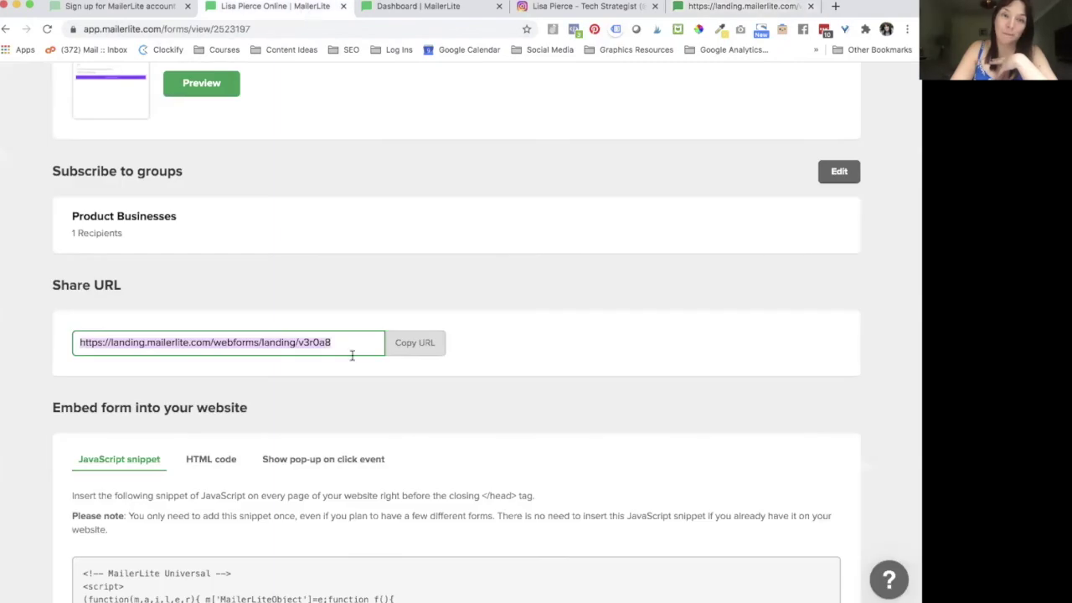
{"action": "scroll", "coordinate": [348, 423], "scroll_direction": "down", "scroll_amount": 3}
{"action": "scroll", "coordinate": [323, 277], "scroll_direction": "down", "scroll_amount": 1}
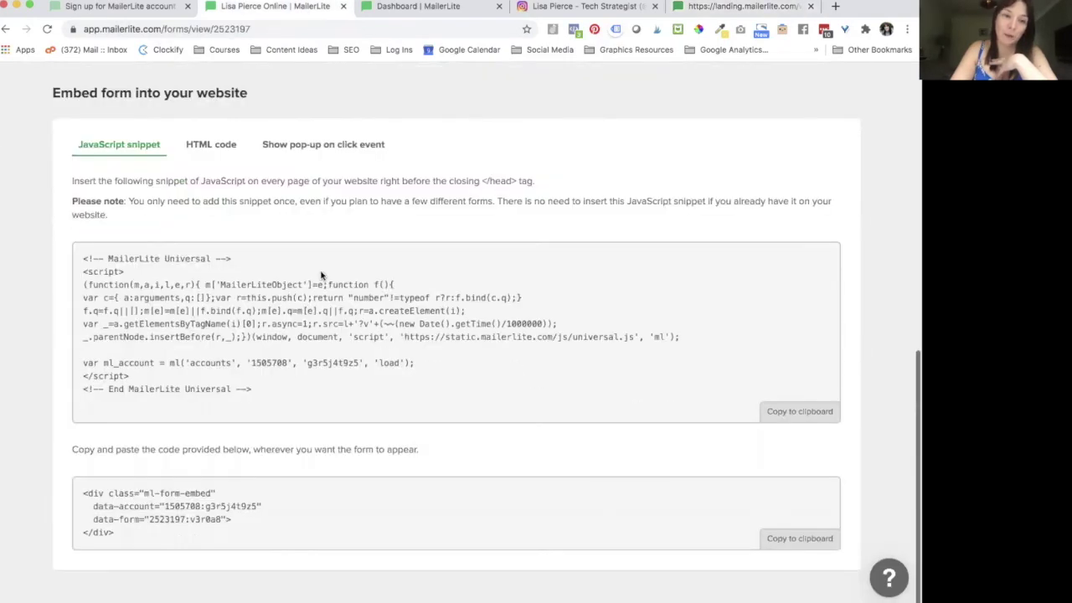
{"action": "left_click_drag", "start_coordinate": [280, 402], "coordinate": [23, 263]}
{"action": "left_click_drag", "start_coordinate": [304, 431], "coordinate": [96, 243]}
{"action": "left_click", "coordinate": [307, 403]}
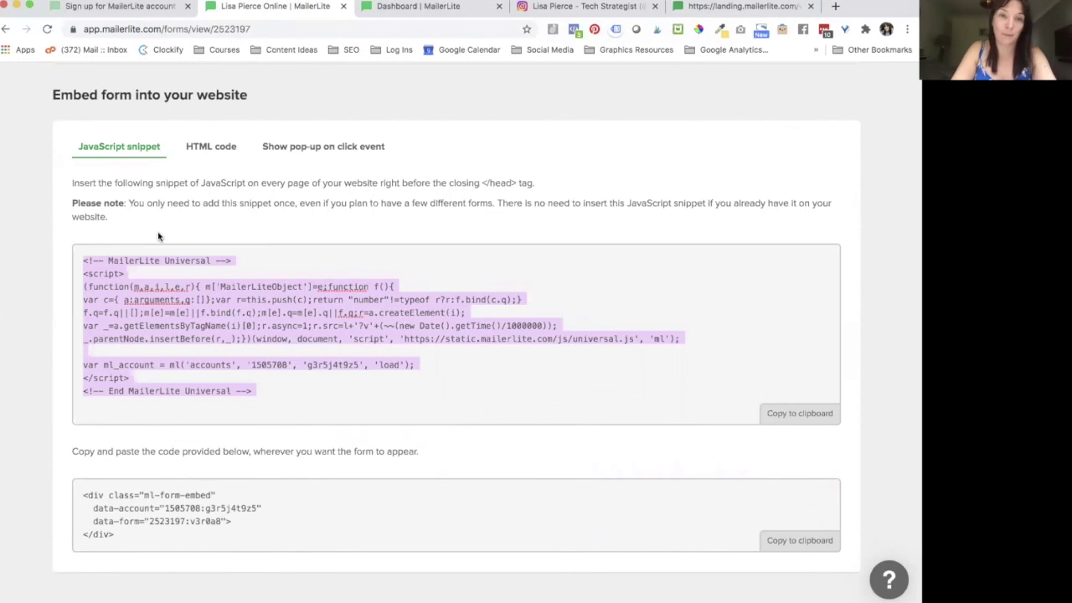
{"action": "scroll", "coordinate": [158, 237], "scroll_direction": "up", "scroll_amount": 5}
{"action": "scroll", "coordinate": [158, 235], "scroll_direction": "up", "scroll_amount": 6}
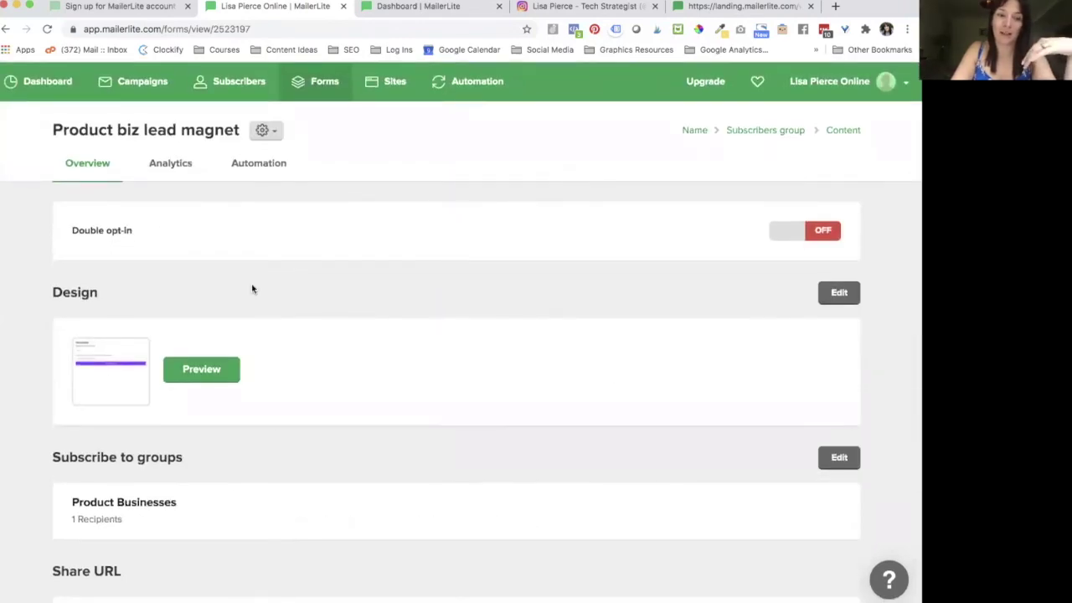
{"action": "scroll", "coordinate": [252, 289], "scroll_direction": "down", "scroll_amount": 1}
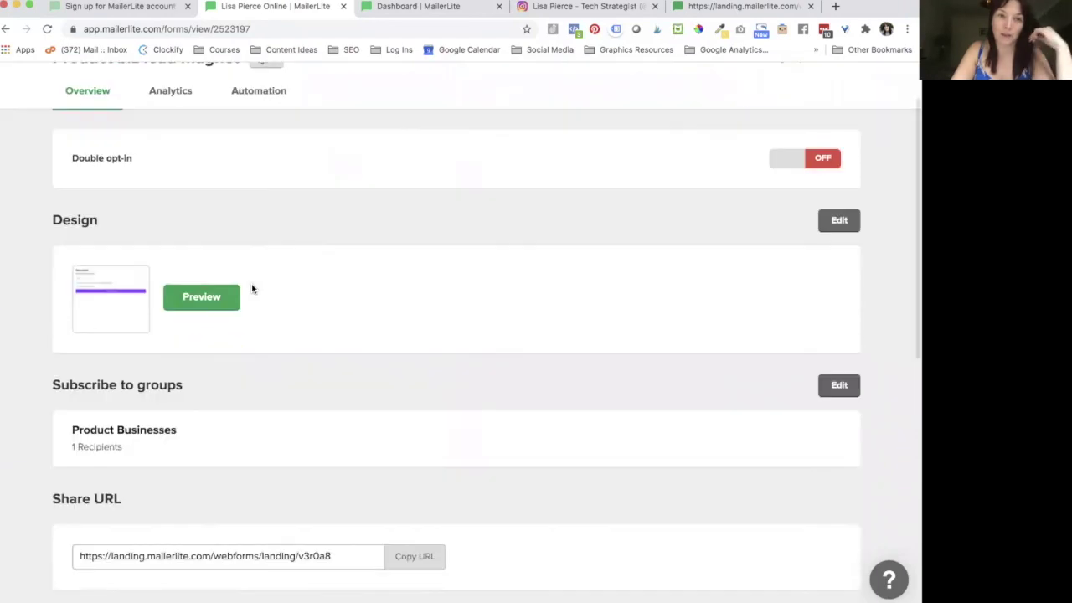
{"action": "scroll", "coordinate": [277, 407], "scroll_direction": "down", "scroll_amount": 8}
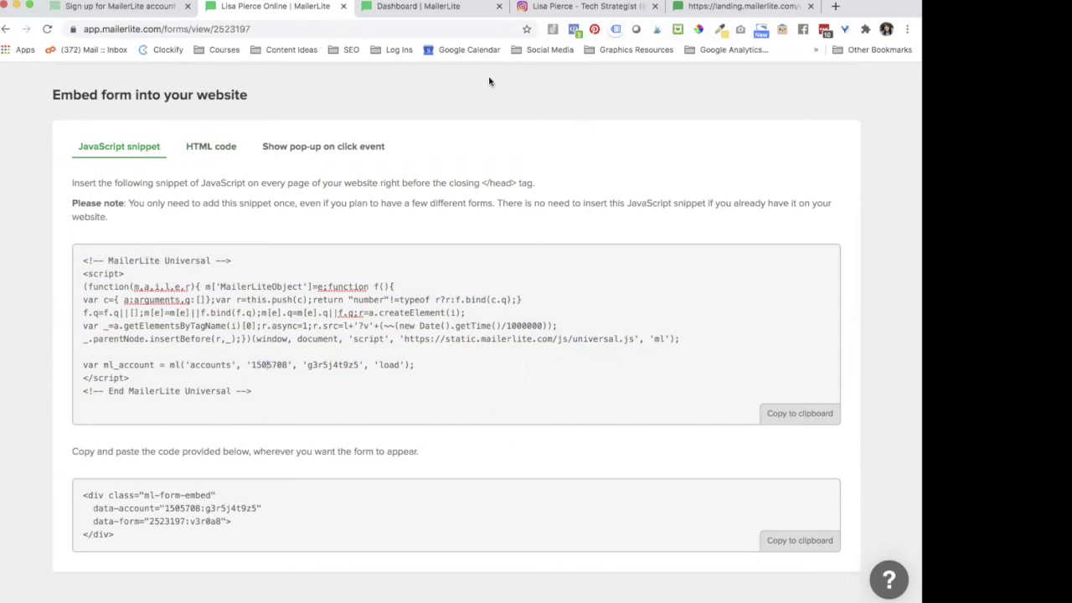
{"action": "left_click", "coordinate": [213, 148]}
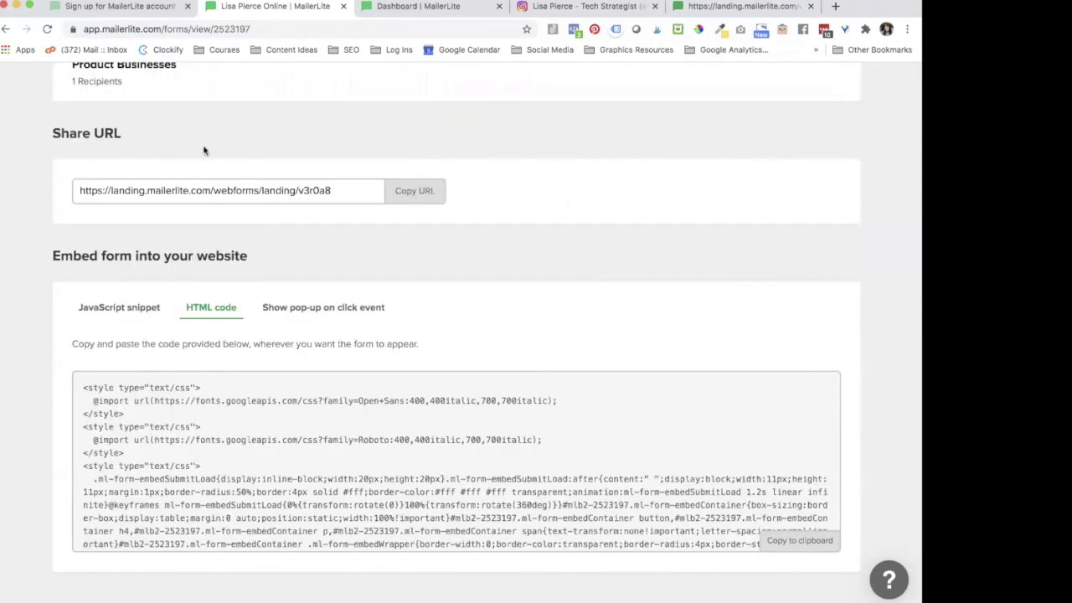
{"action": "scroll", "coordinate": [202, 444], "scroll_direction": "down", "scroll_amount": 10}
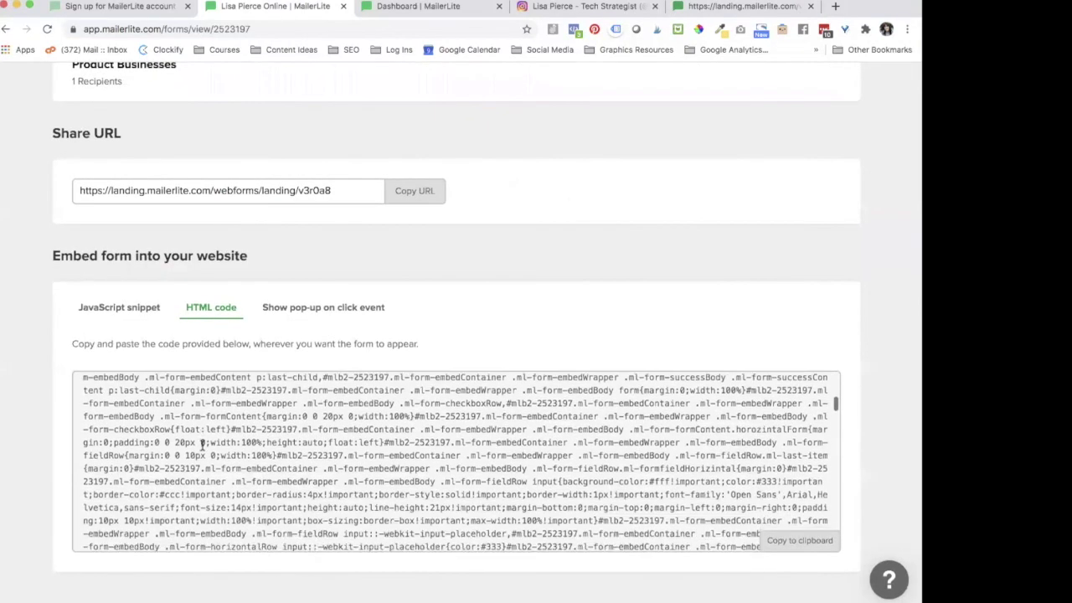
{"action": "scroll", "coordinate": [202, 443], "scroll_direction": "up", "scroll_amount": 10}
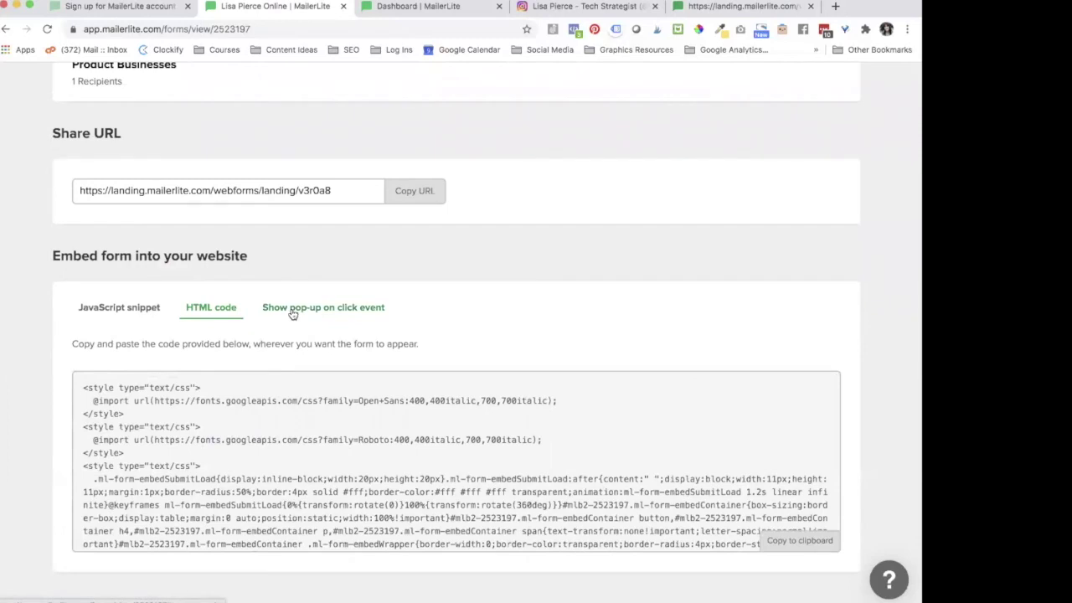
{"action": "left_click", "coordinate": [292, 314]}
{"action": "scroll", "coordinate": [172, 483], "scroll_direction": "down", "scroll_amount": 6}
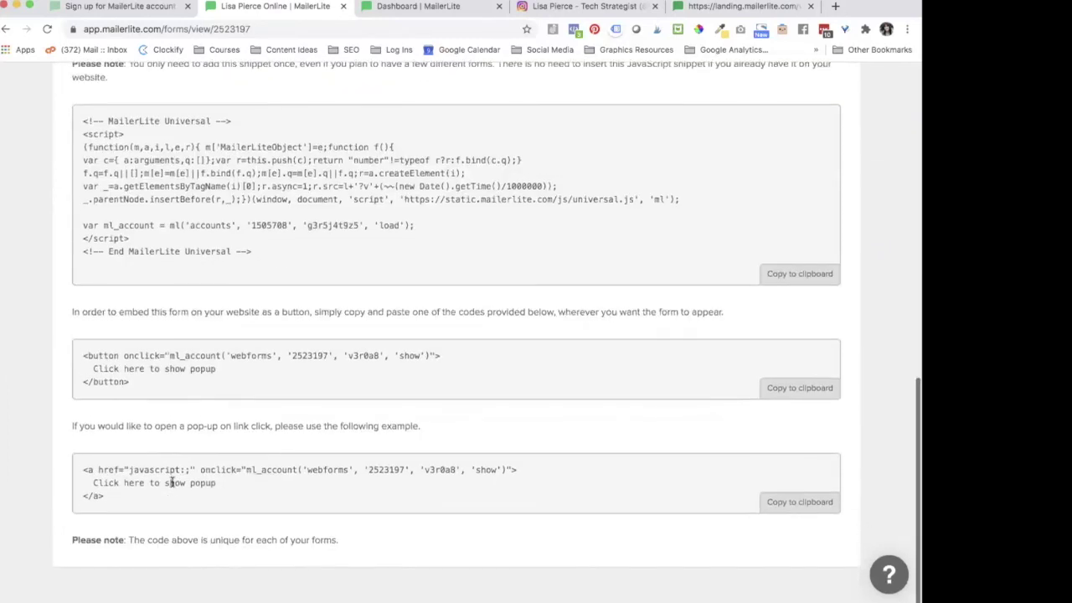
{"action": "scroll", "coordinate": [167, 486], "scroll_direction": "up", "scroll_amount": 10}
{"action": "scroll", "coordinate": [99, 479], "scroll_direction": "down", "scroll_amount": 3}
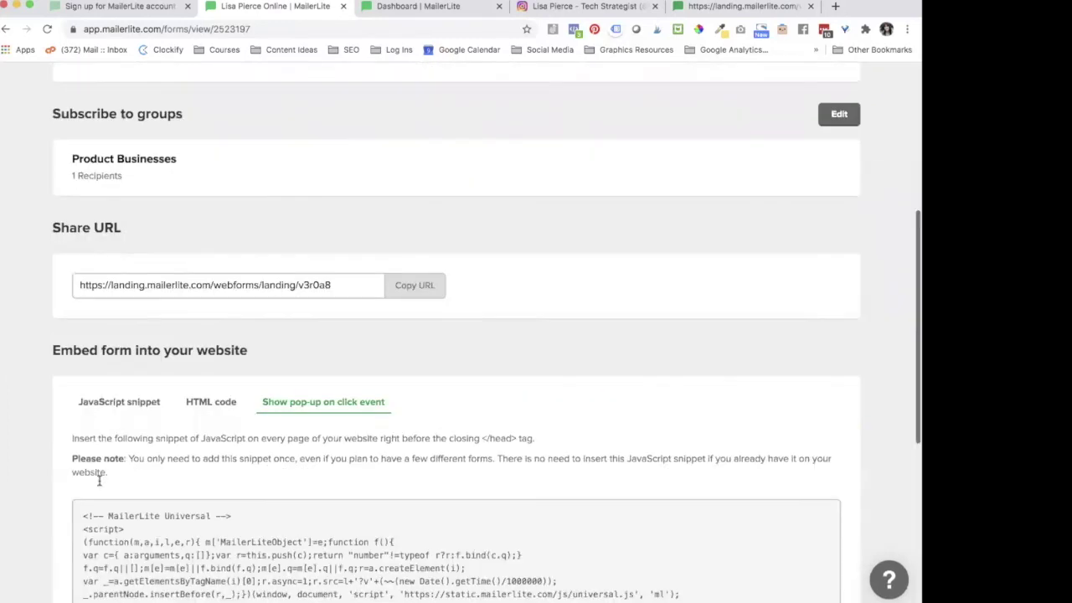
{"action": "left_click", "coordinate": [112, 395]}
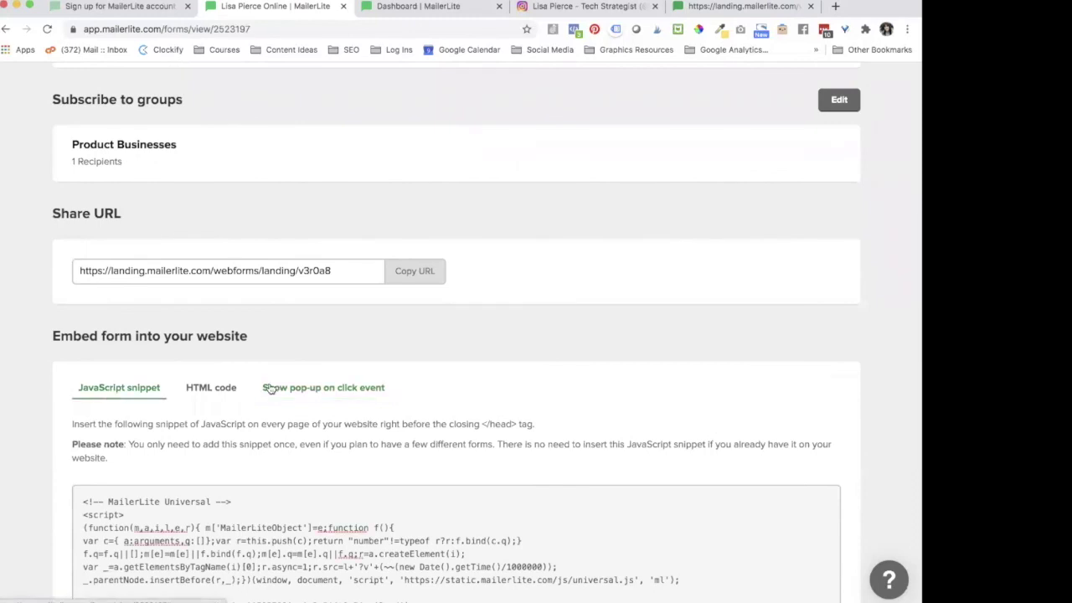
{"action": "scroll", "coordinate": [268, 389], "scroll_direction": "up", "scroll_amount": 5}
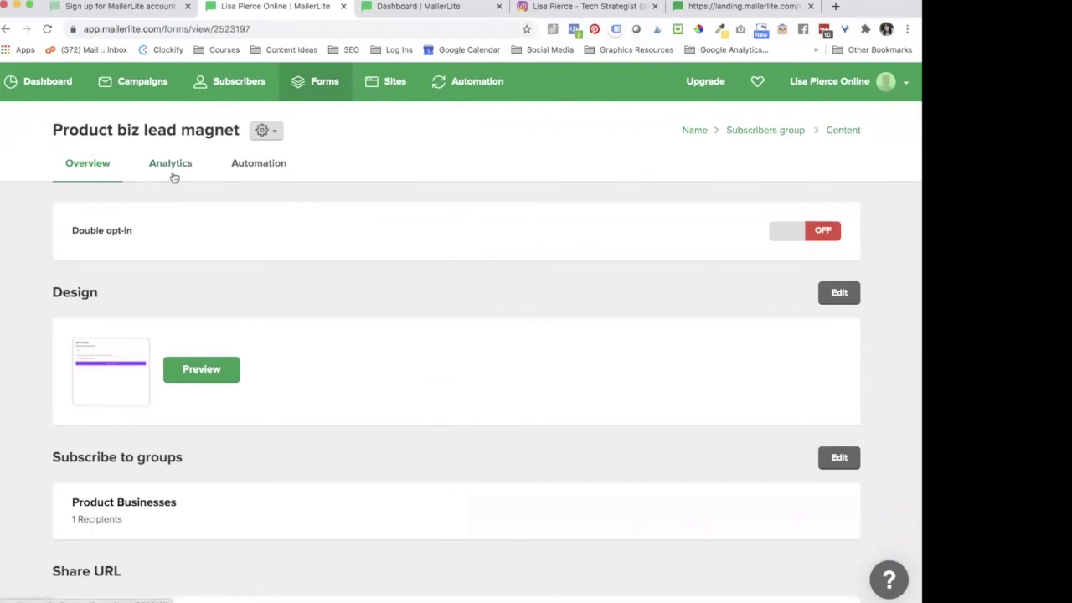
Step: Create a workflow from the form's Automation tab and add its first step after the trigger
{"action": "left_click", "coordinate": [265, 168]}
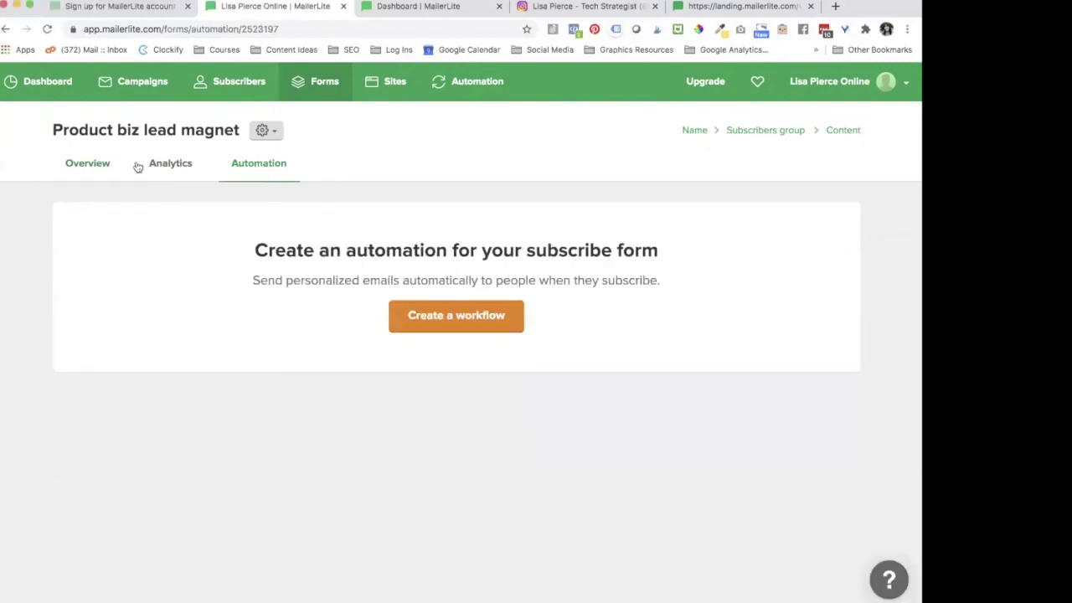
{"action": "left_click", "coordinate": [446, 325]}
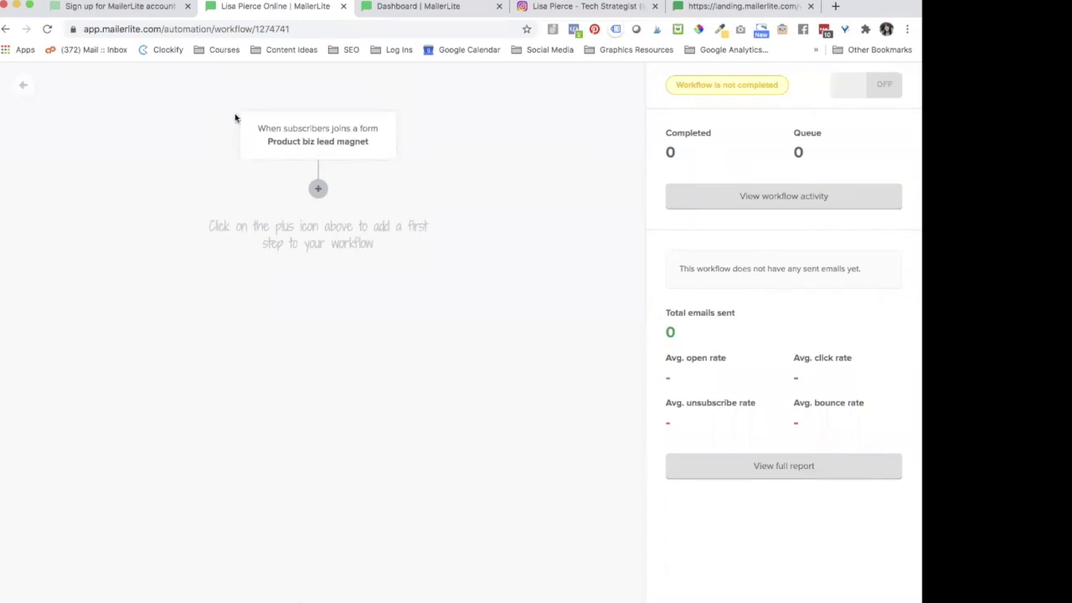
{"action": "left_click", "coordinate": [318, 190]}
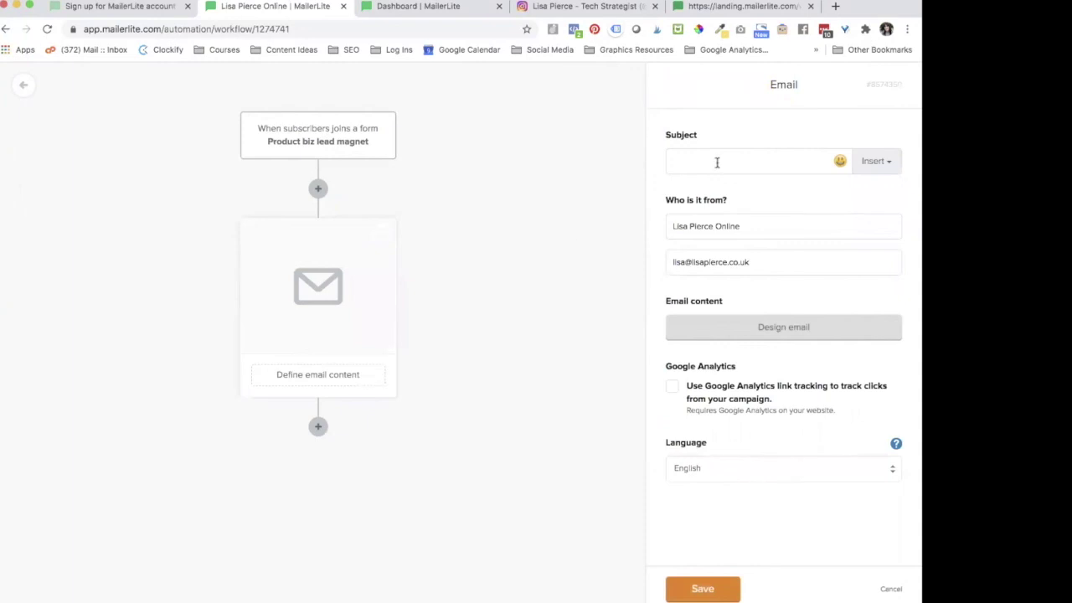
Step: Set the email subject to 'Here's your download' and remove 'Online' from the sender name
{"action": "type", "text": "ey"}
{"action": "key", "text": "BackSpace"}
{"action": "key", "text": "BackSpace"}
{"action": "key", "text": "BackSpace"}
{"action": "type", "text": "Her"}
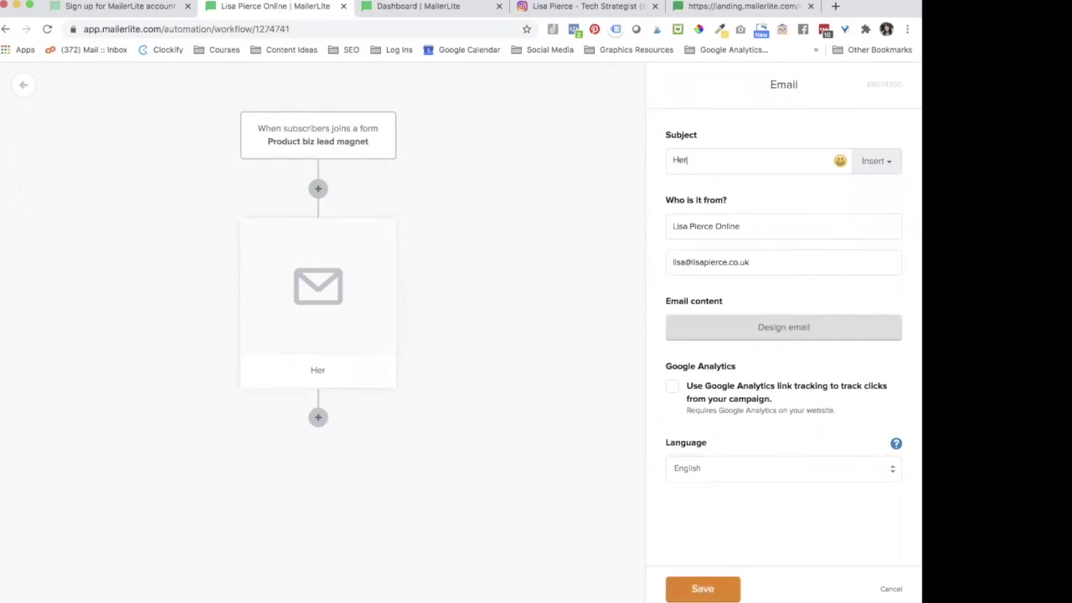
{"action": "type", "text": "e's your download"}
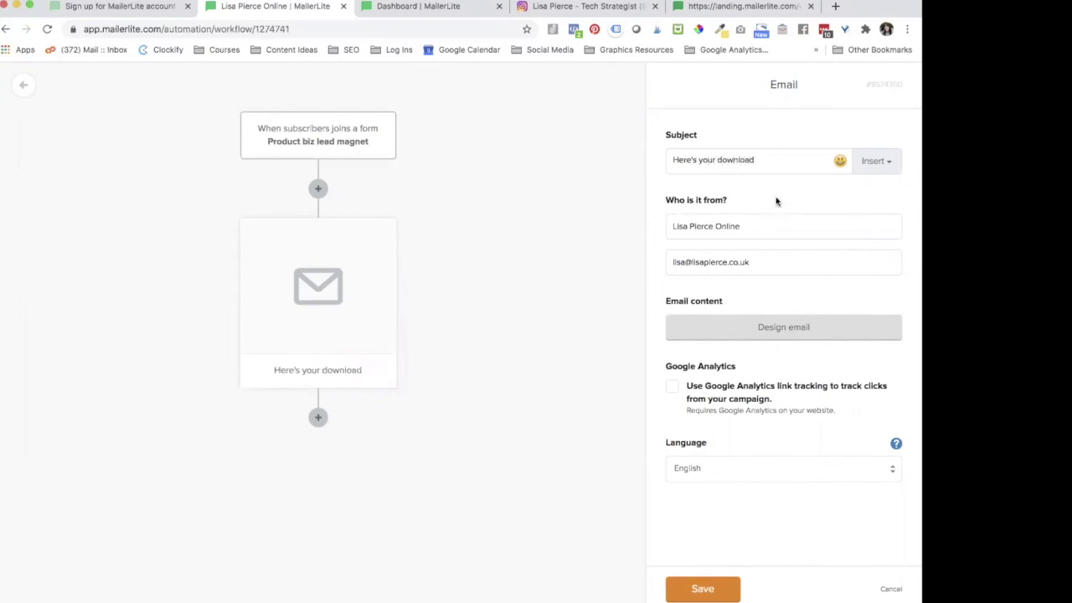
{"action": "left_click", "coordinate": [777, 222]}
{"action": "key", "text": "BackSpace"}
{"action": "key", "text": "BackSpace"}
{"action": "key", "text": "BackSpace"}
{"action": "key", "text": "BackSpace"}
{"action": "key", "text": "BackSpace"}
{"action": "key", "text": "BackSpace"}
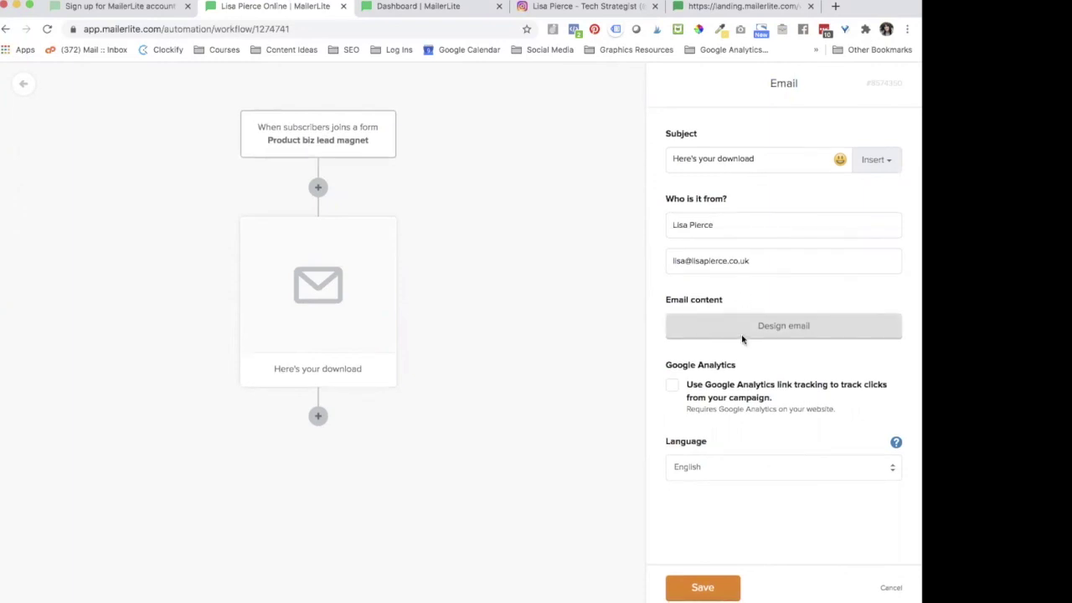
Step: Save the email step, then reopen it to start designing its content
{"action": "key", "text": "Return"}
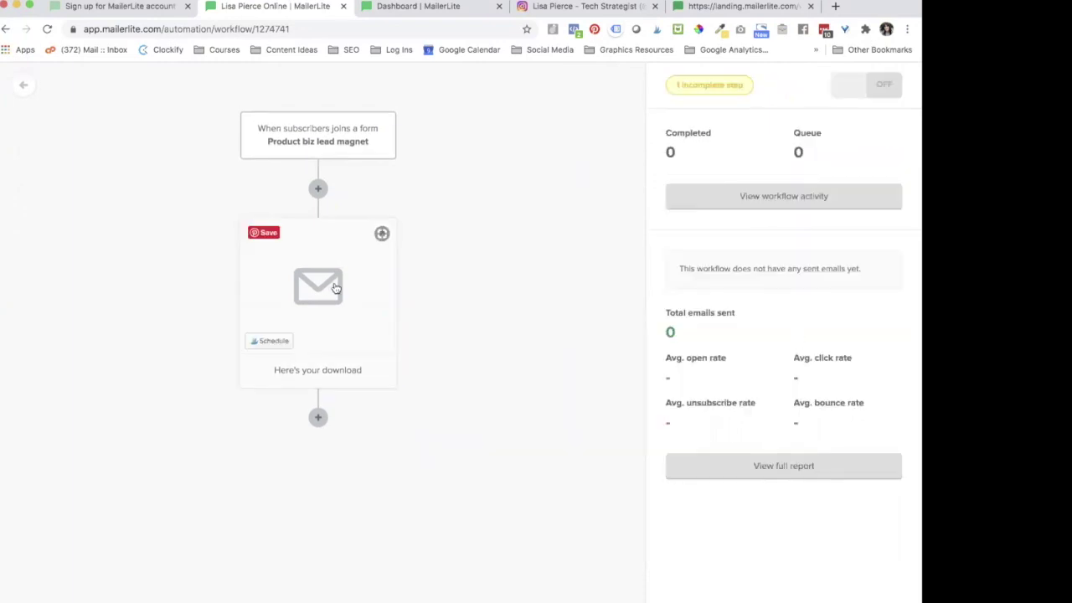
{"action": "left_click", "coordinate": [334, 287]}
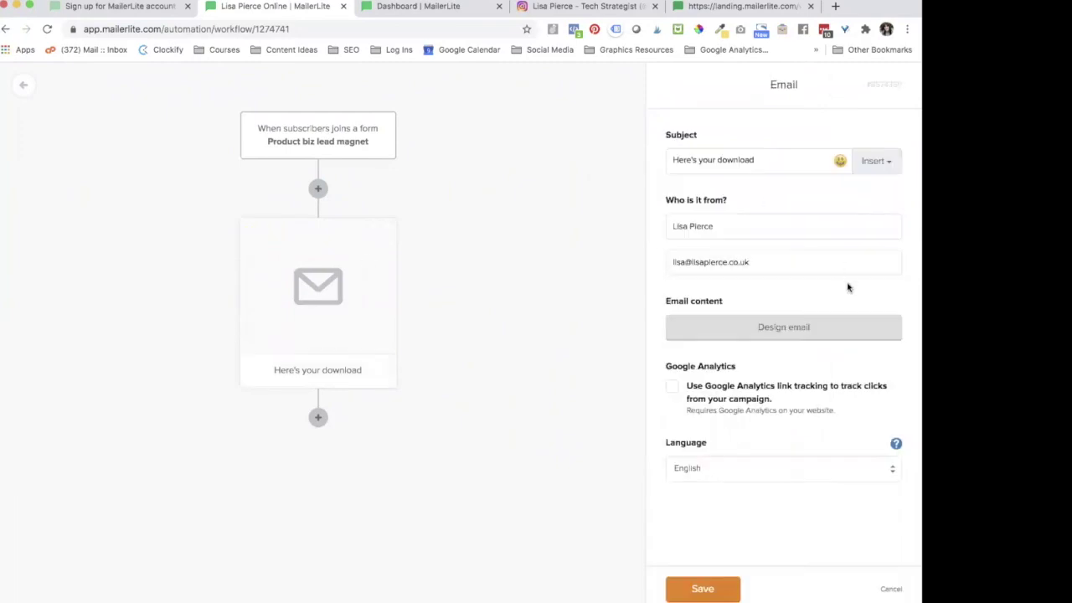
{"action": "left_click", "coordinate": [801, 326]}
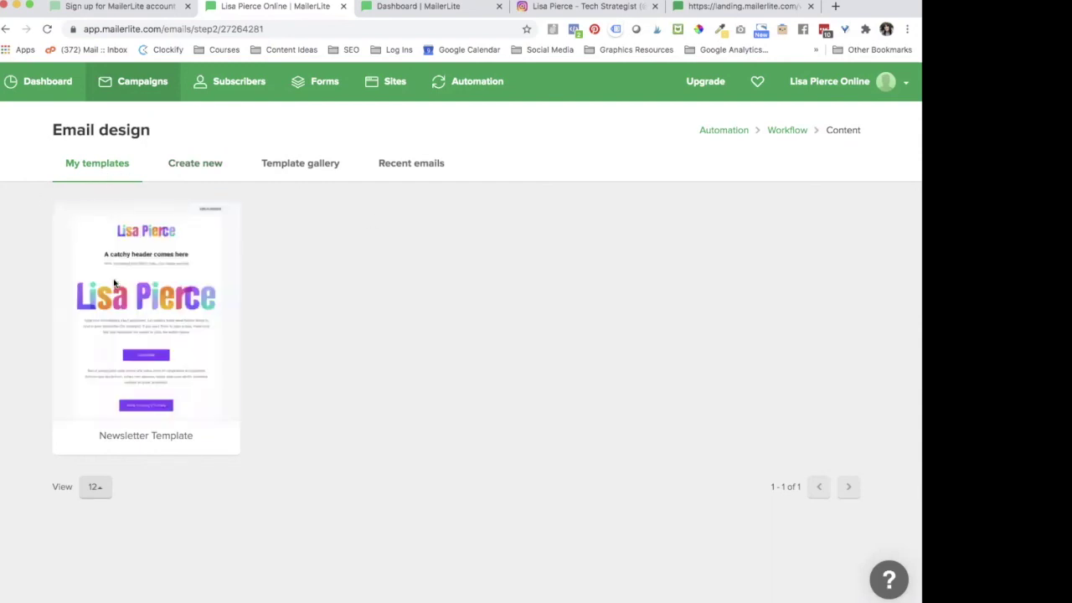
Step: Apply the Newsletter Template to the 'Here's your download' email and finish editing the design
{"action": "mouse_move", "coordinate": [117, 287]}
{"action": "left_click", "coordinate": [160, 327]}
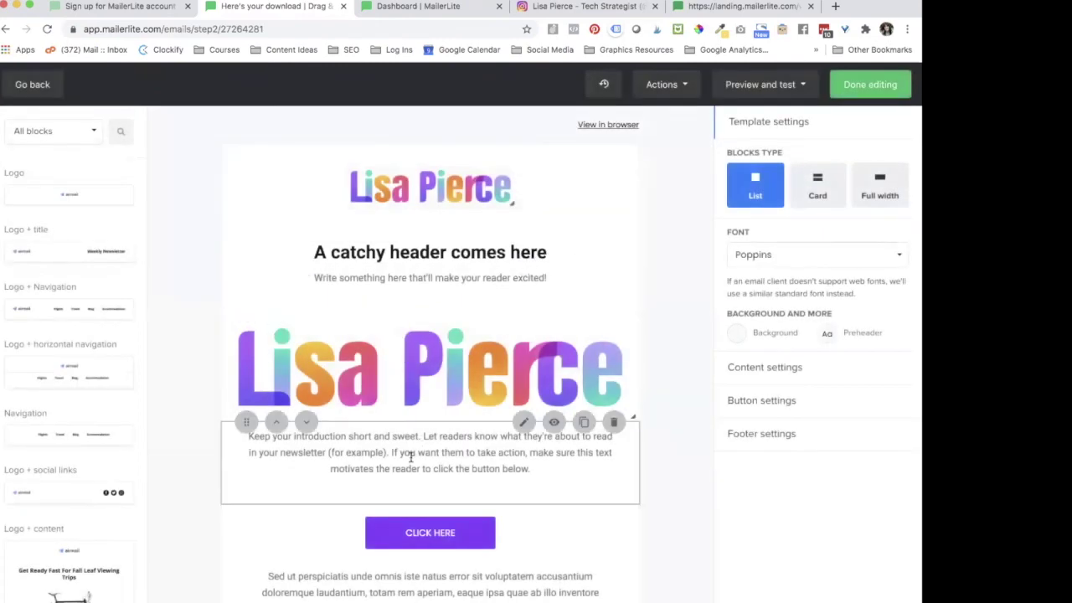
{"action": "scroll", "coordinate": [410, 456], "scroll_direction": "down", "scroll_amount": 4}
{"action": "scroll", "coordinate": [419, 502], "scroll_direction": "up", "scroll_amount": 4}
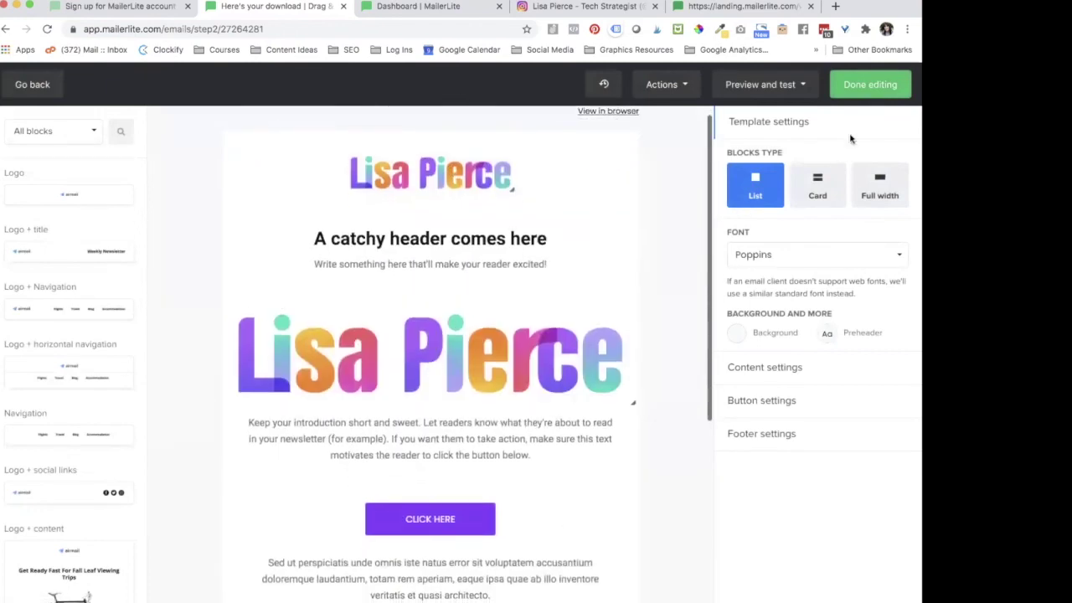
{"action": "left_click", "coordinate": [881, 84]}
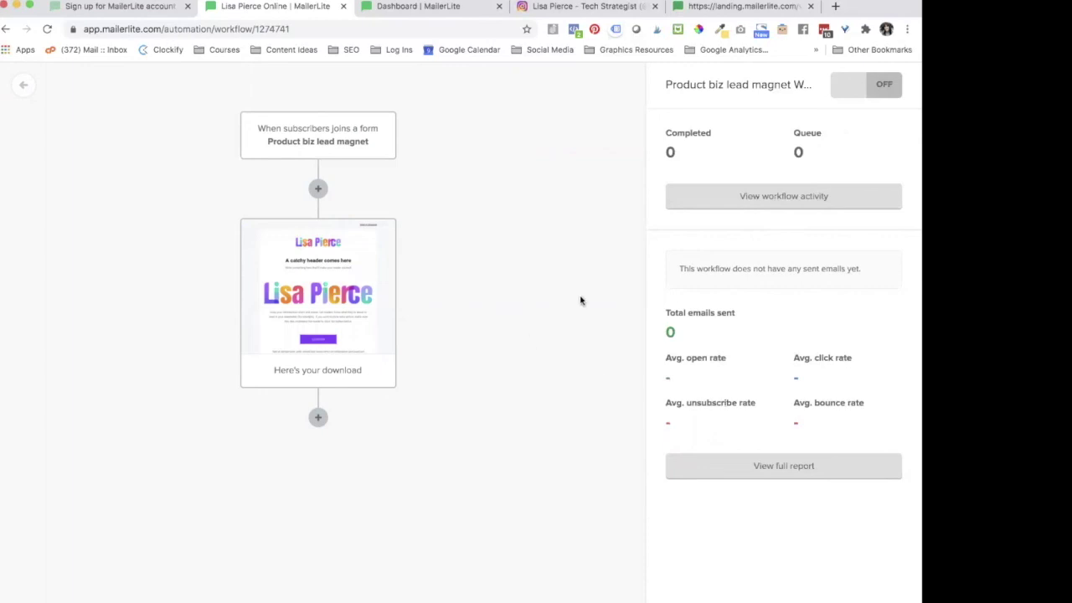
Step: Toggle the workflow on, then back off so its steps can be edited
{"action": "left_click", "coordinate": [860, 94]}
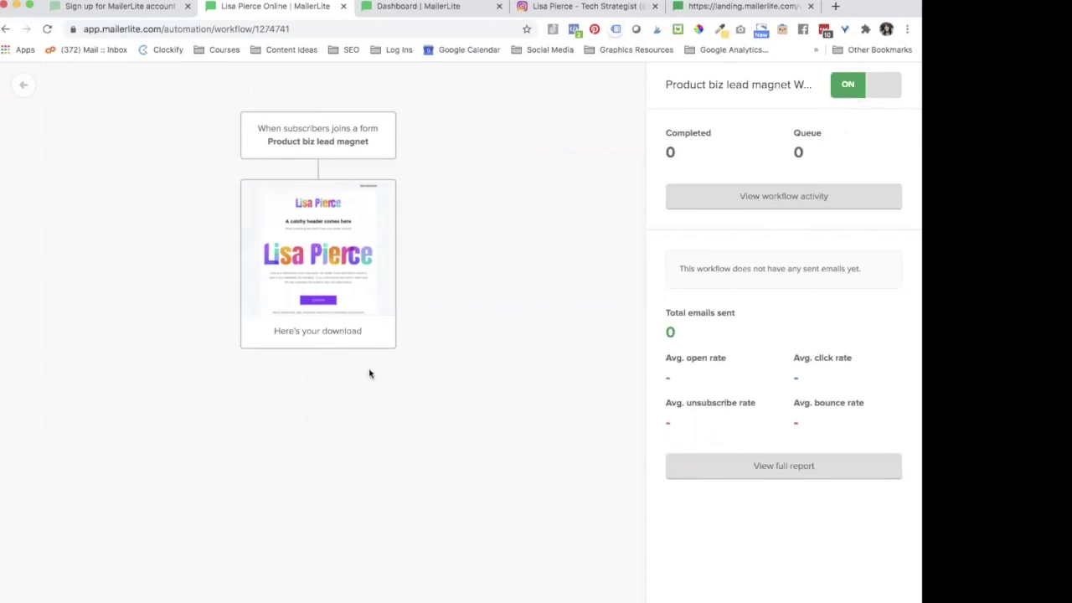
{"action": "left_click", "coordinate": [881, 92]}
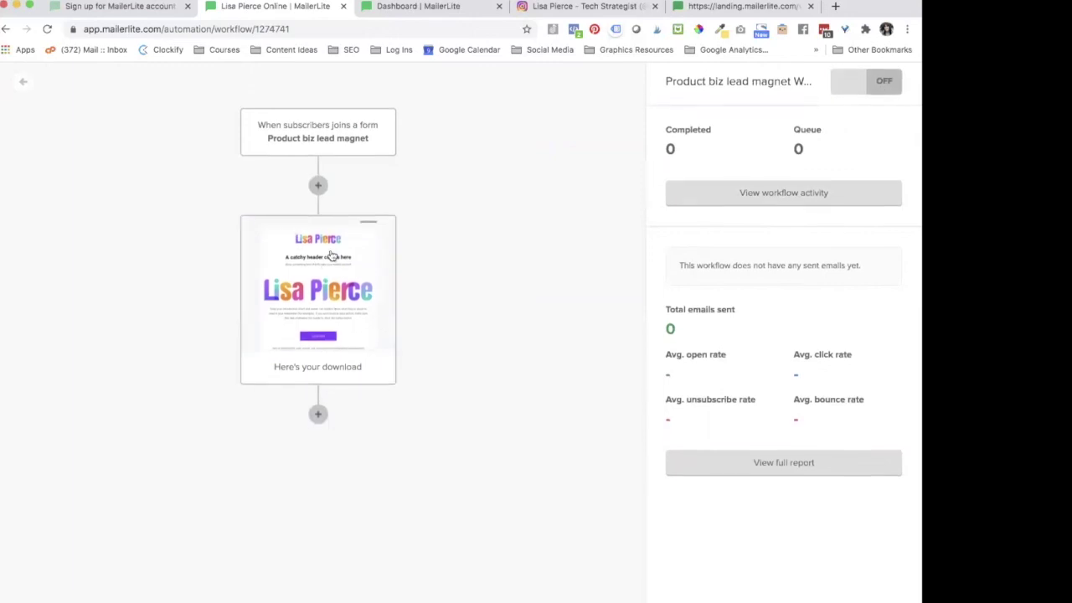
Step: Add a one-day wait and an empty email step after the download email
{"action": "left_click", "coordinate": [318, 418]}
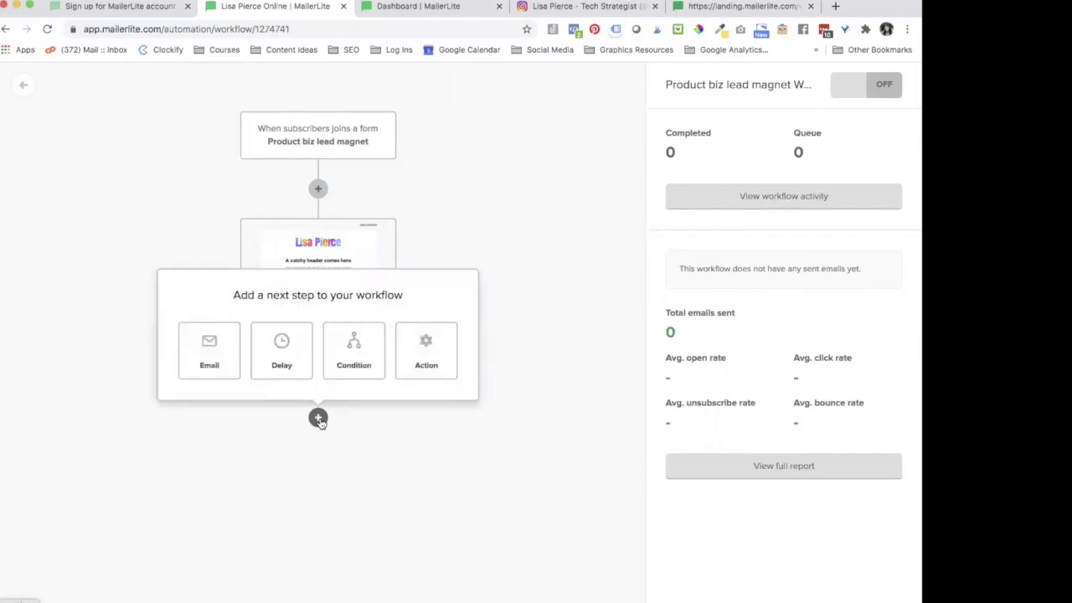
{"action": "left_click", "coordinate": [285, 356]}
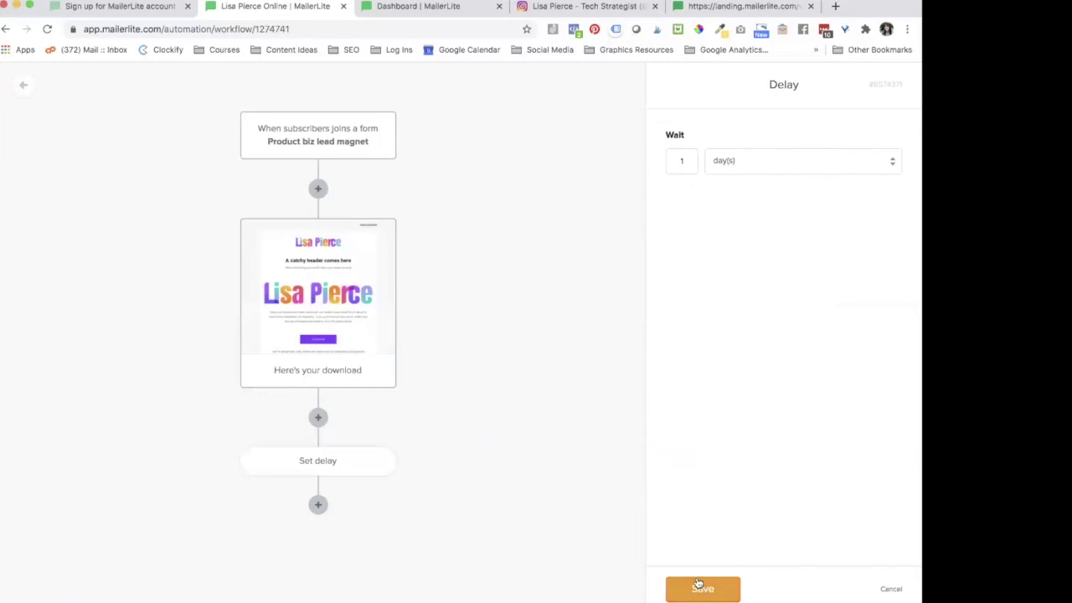
{"action": "left_click", "coordinate": [698, 586]}
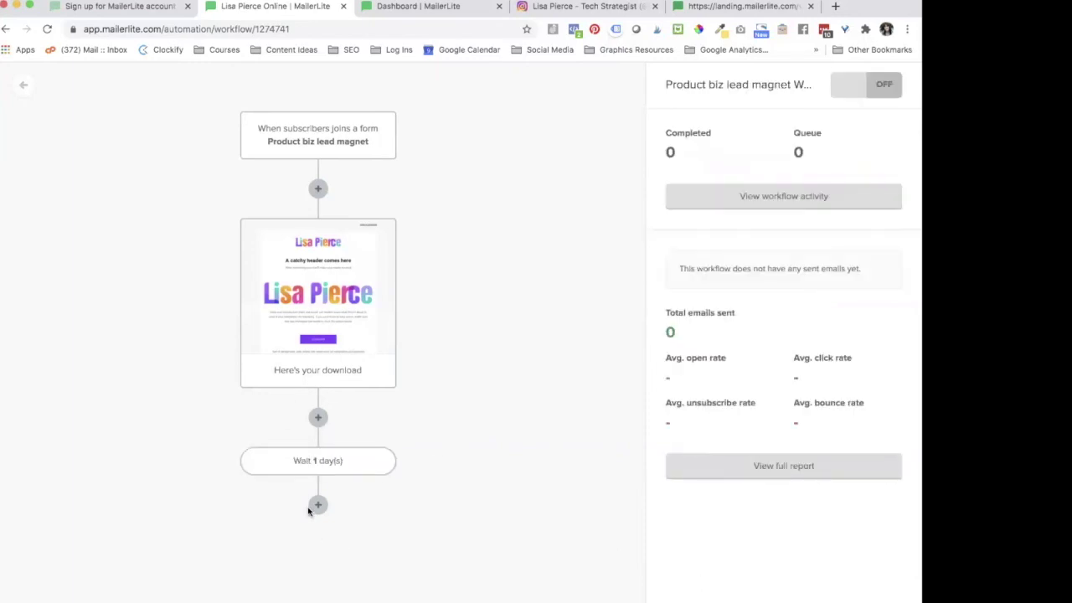
{"action": "left_click", "coordinate": [316, 505]}
{"action": "left_click", "coordinate": [215, 449]}
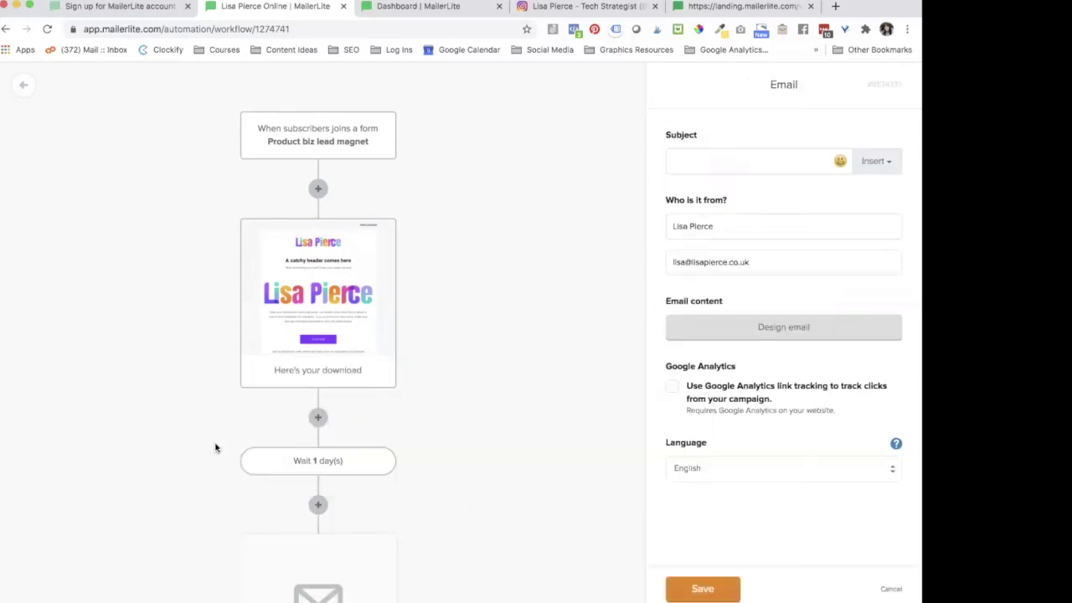
{"action": "scroll", "coordinate": [471, 485], "scroll_direction": "down", "scroll_amount": 3}
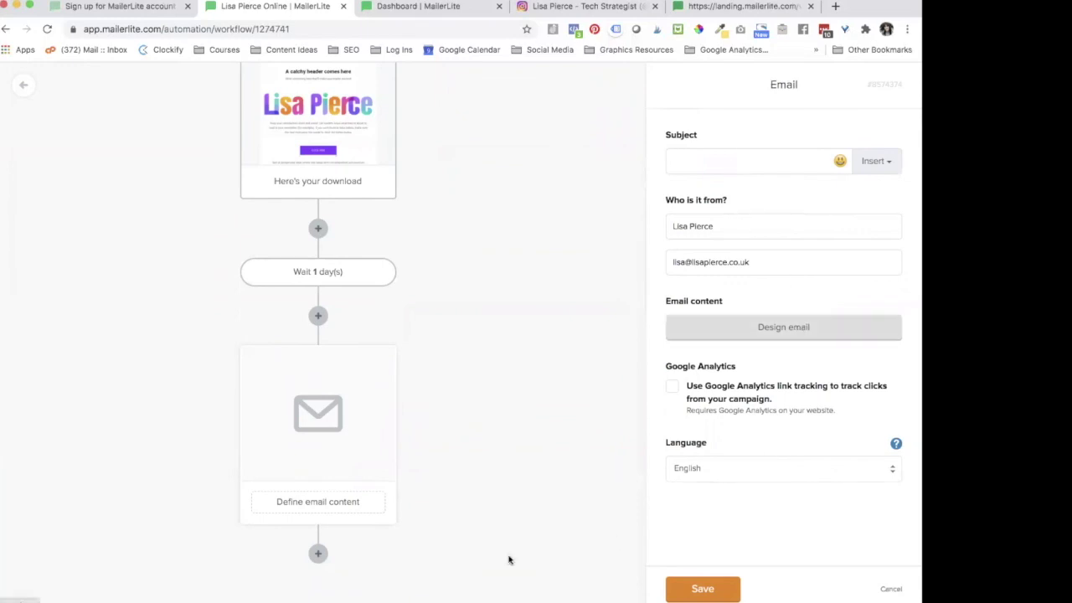
Step: Add a second wait of 1 day followed by another empty email step
{"action": "left_click", "coordinate": [319, 555]}
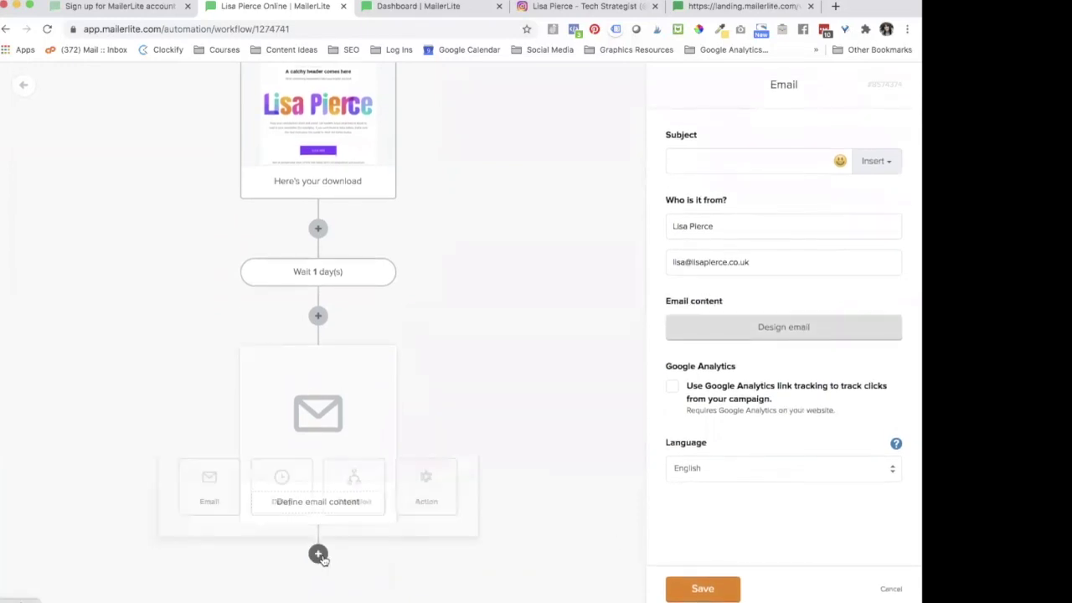
{"action": "left_click", "coordinate": [283, 492]}
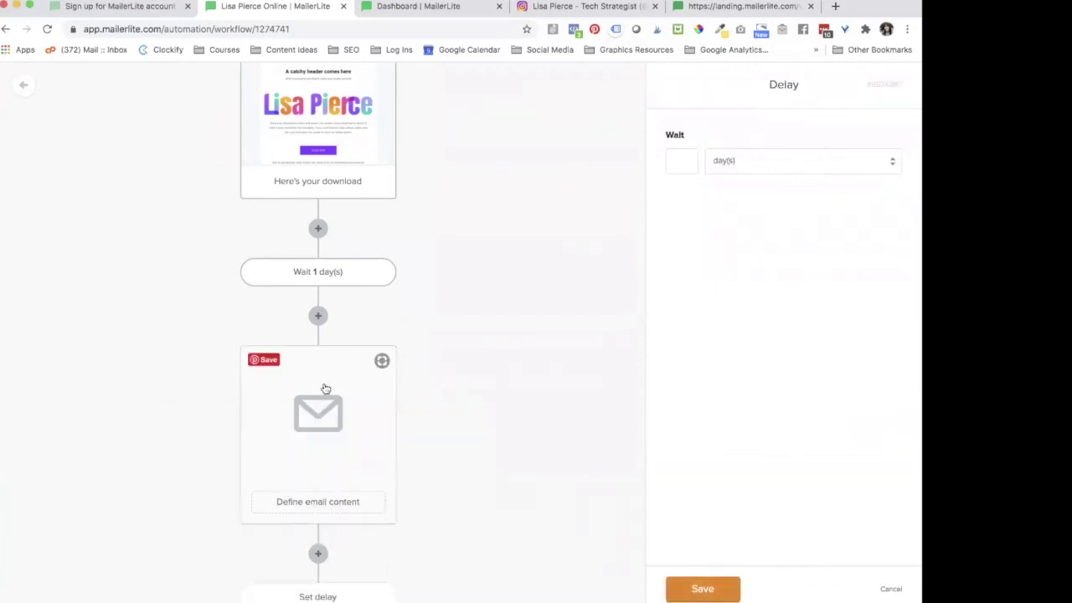
{"action": "scroll", "coordinate": [376, 465], "scroll_direction": "down", "scroll_amount": 2}
{"action": "left_click", "coordinate": [676, 169]}
{"action": "type", "text": "1"}
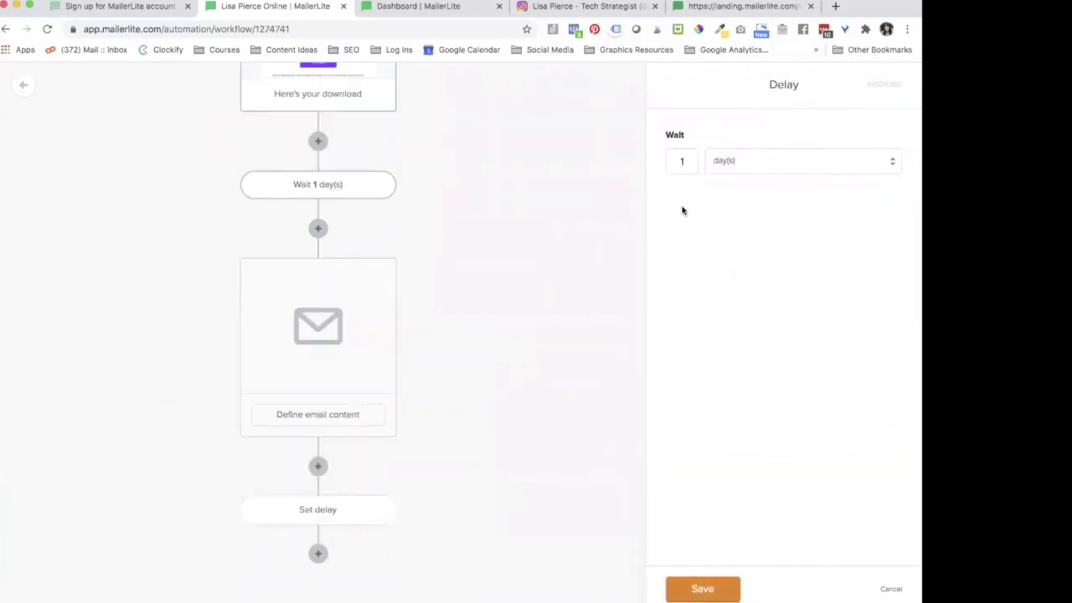
{"action": "left_click", "coordinate": [702, 588]}
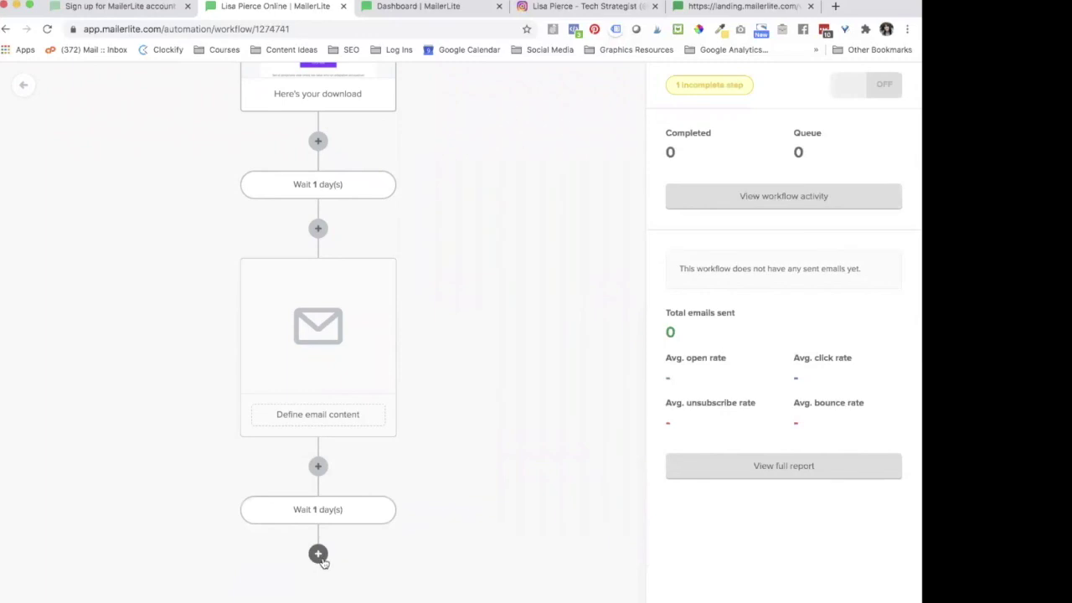
{"action": "left_click", "coordinate": [318, 553]}
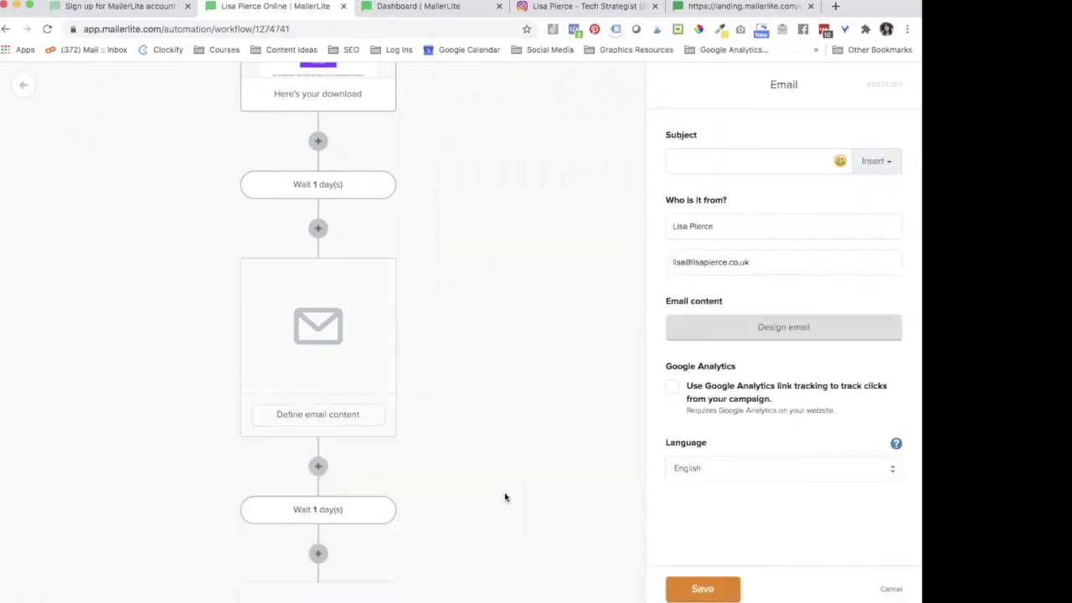
{"action": "scroll", "coordinate": [347, 538], "scroll_direction": "down", "scroll_amount": 5}
{"action": "left_click", "coordinate": [318, 552]}
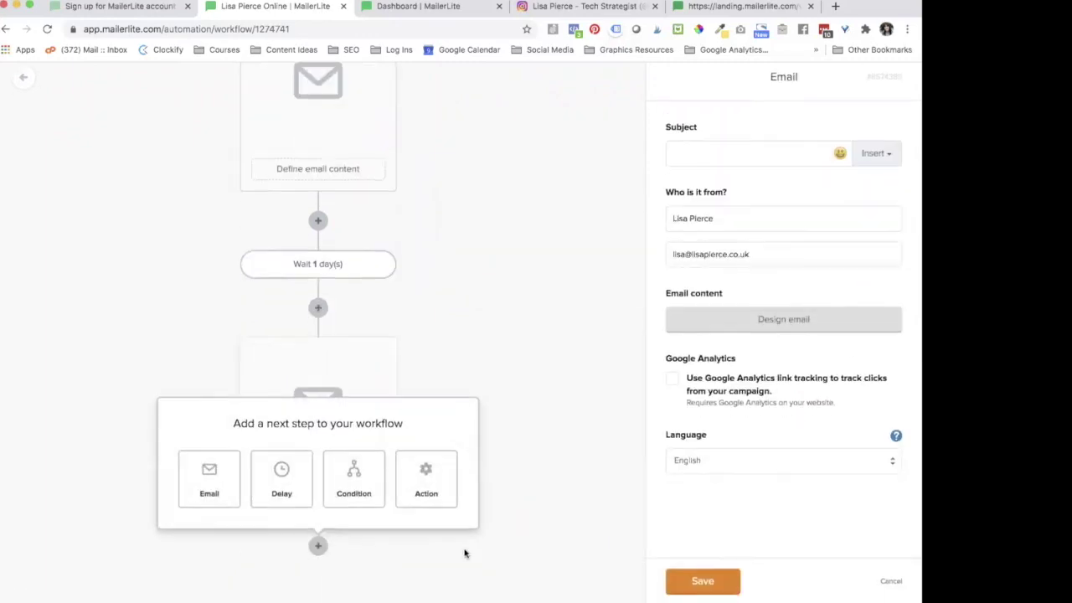
Step: Add an action step at the end of the workflow and browse the available actions
{"action": "left_click", "coordinate": [431, 499]}
{"action": "scroll", "coordinate": [419, 442], "scroll_direction": "down", "scroll_amount": 3}
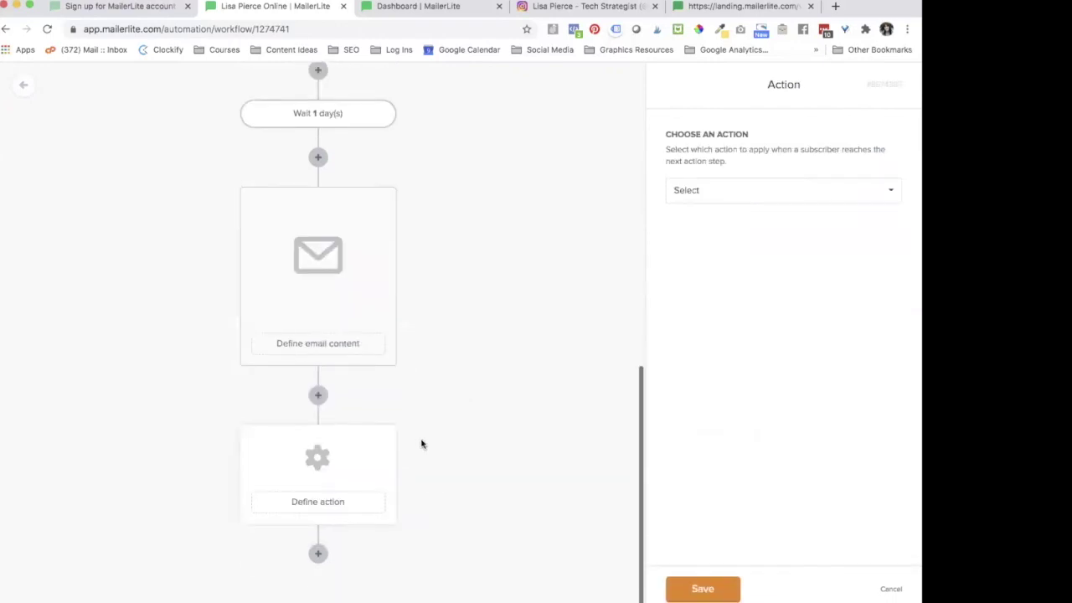
{"action": "left_click", "coordinate": [714, 184]}
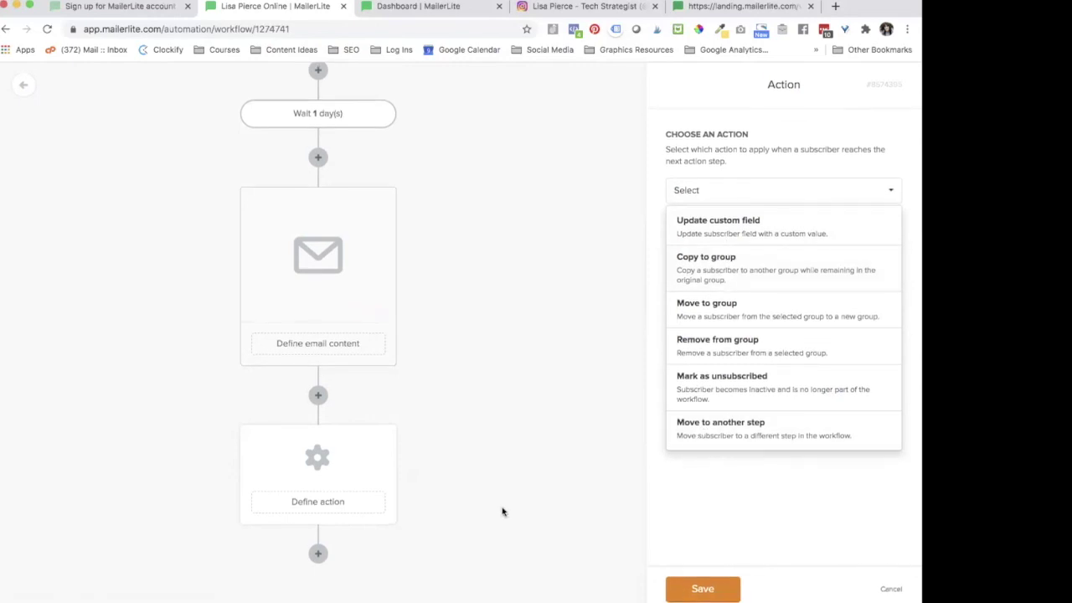
{"action": "left_click", "coordinate": [697, 580]}
{"action": "scroll", "coordinate": [569, 276], "scroll_direction": "up", "scroll_amount": 5}
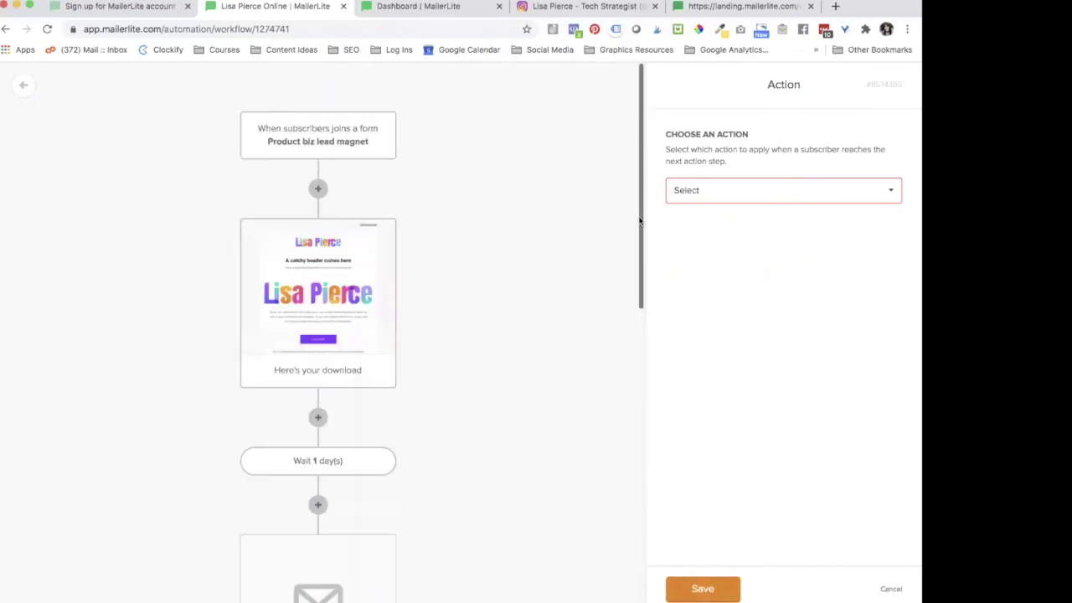
{"action": "scroll", "coordinate": [462, 323], "scroll_direction": "down", "scroll_amount": 5}
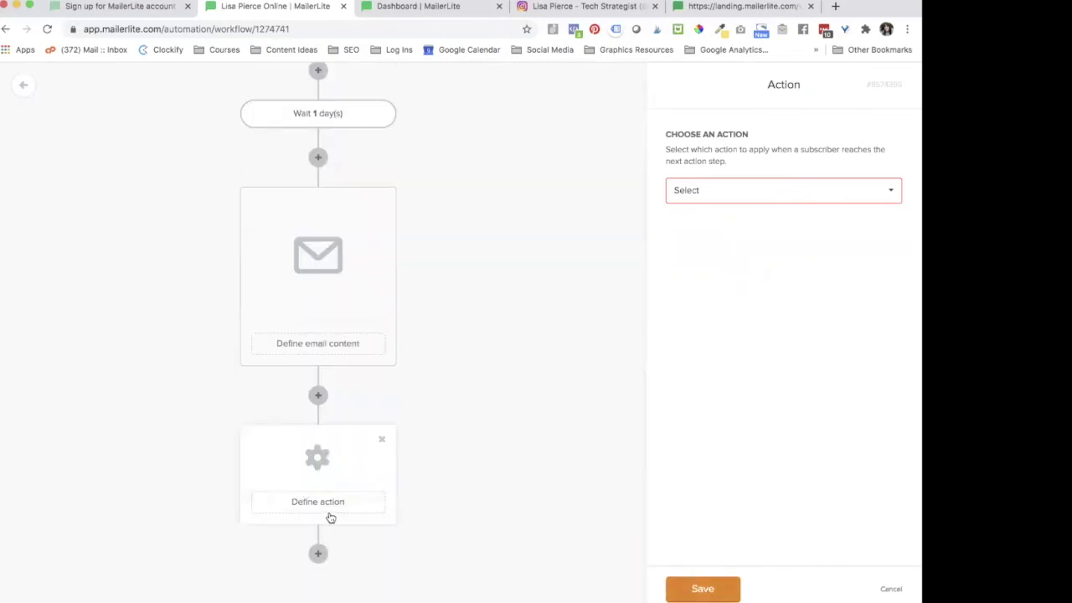
Step: Set the action to Copy to group, targeting the main subscriber group, and save it
{"action": "left_click", "coordinate": [737, 185]}
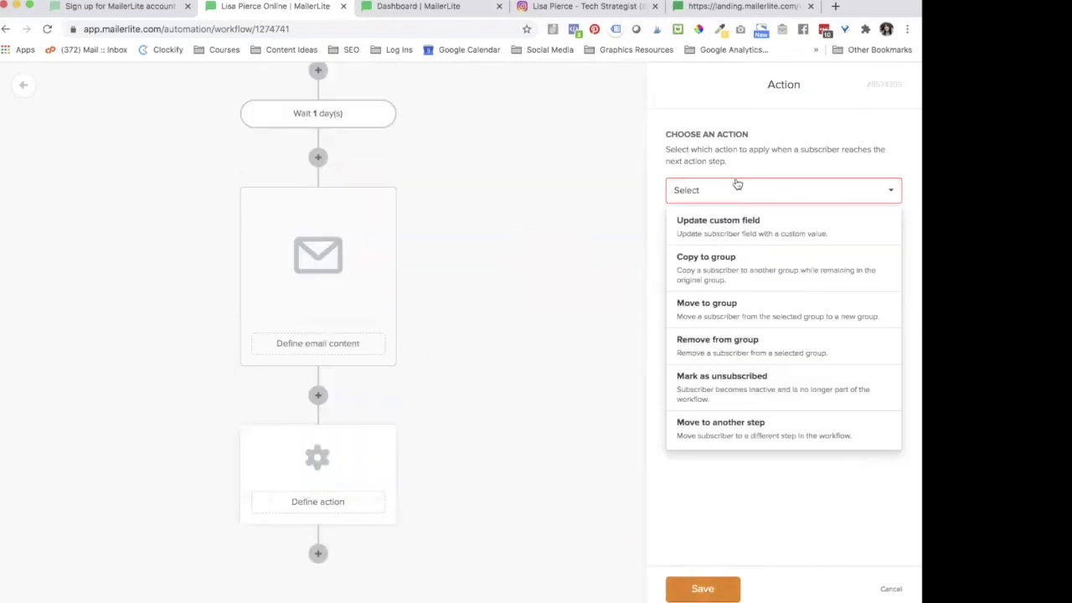
{"action": "left_click", "coordinate": [717, 306]}
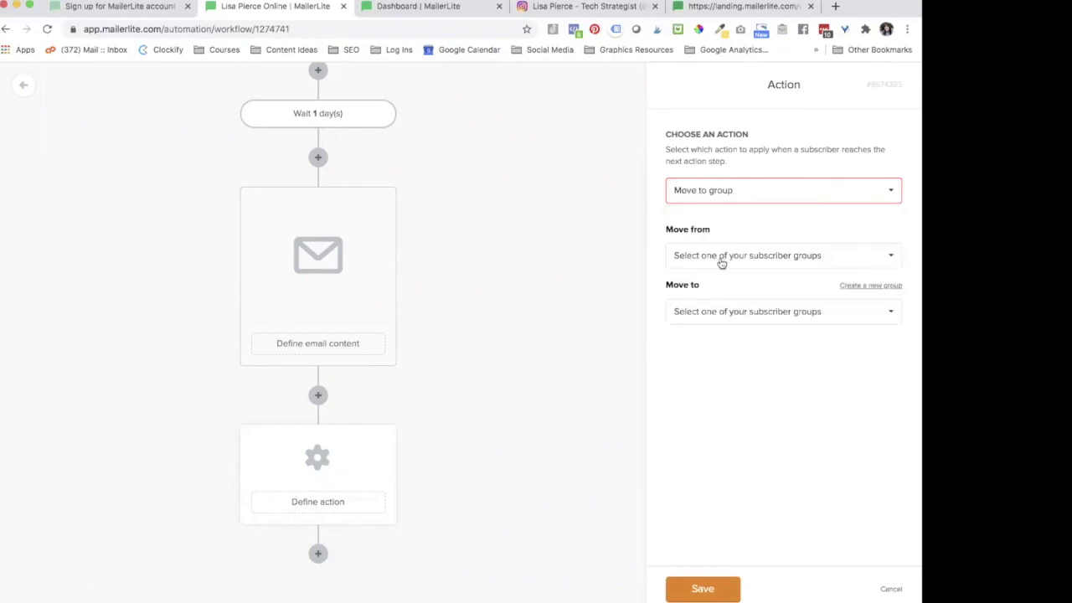
{"action": "left_click", "coordinate": [727, 192]}
{"action": "left_click", "coordinate": [712, 276]}
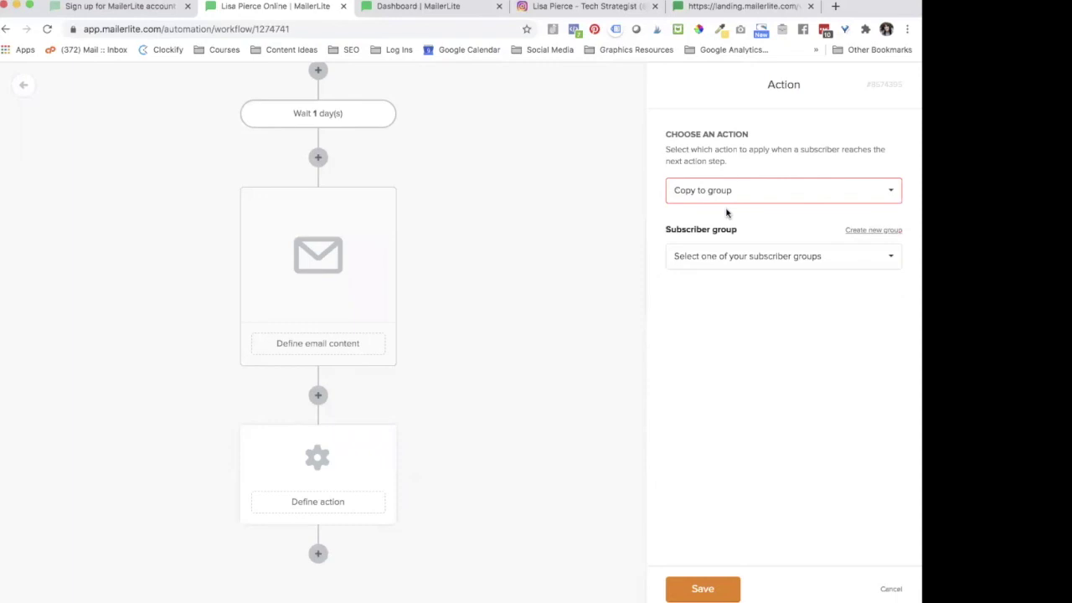
{"action": "left_click", "coordinate": [729, 267]}
{"action": "left_click", "coordinate": [719, 287]}
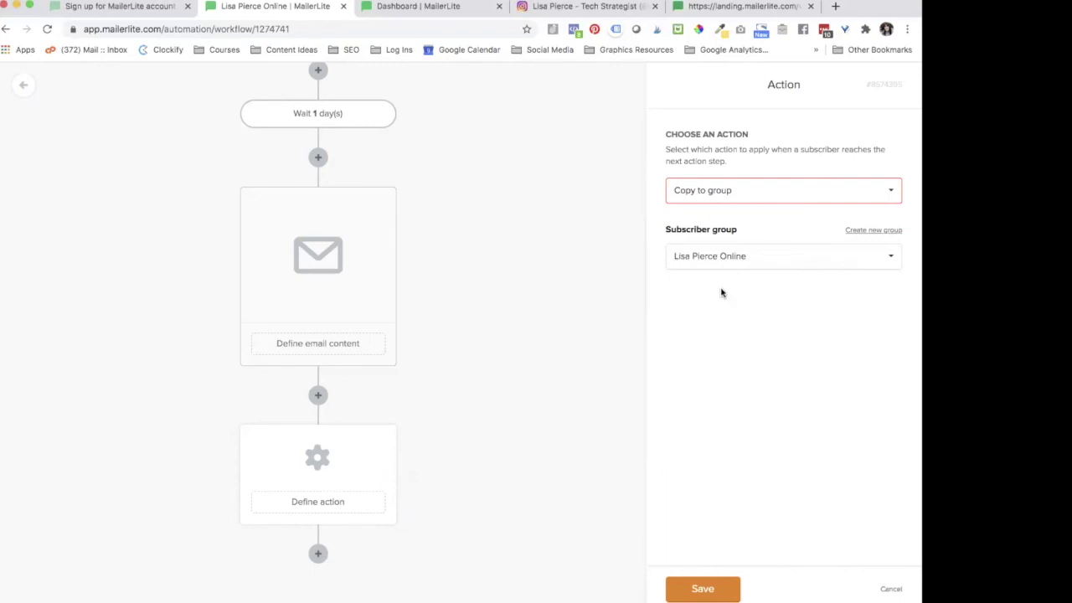
{"action": "left_click", "coordinate": [675, 583]}
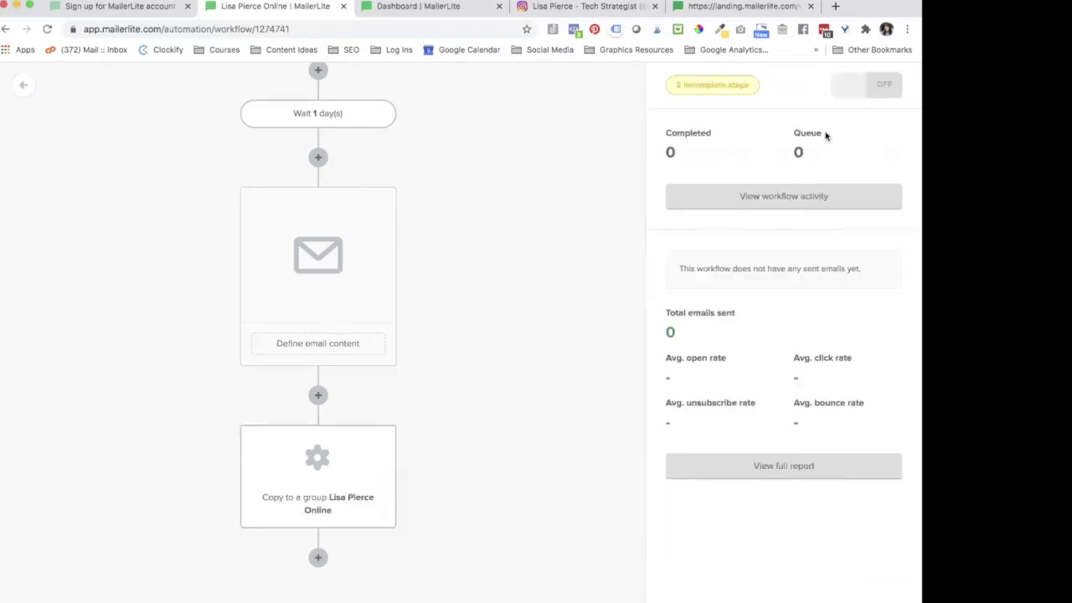
Step: Close the Pinterest overlay and delete the first empty email step
{"action": "scroll", "coordinate": [500, 242], "scroll_direction": "up", "scroll_amount": 5}
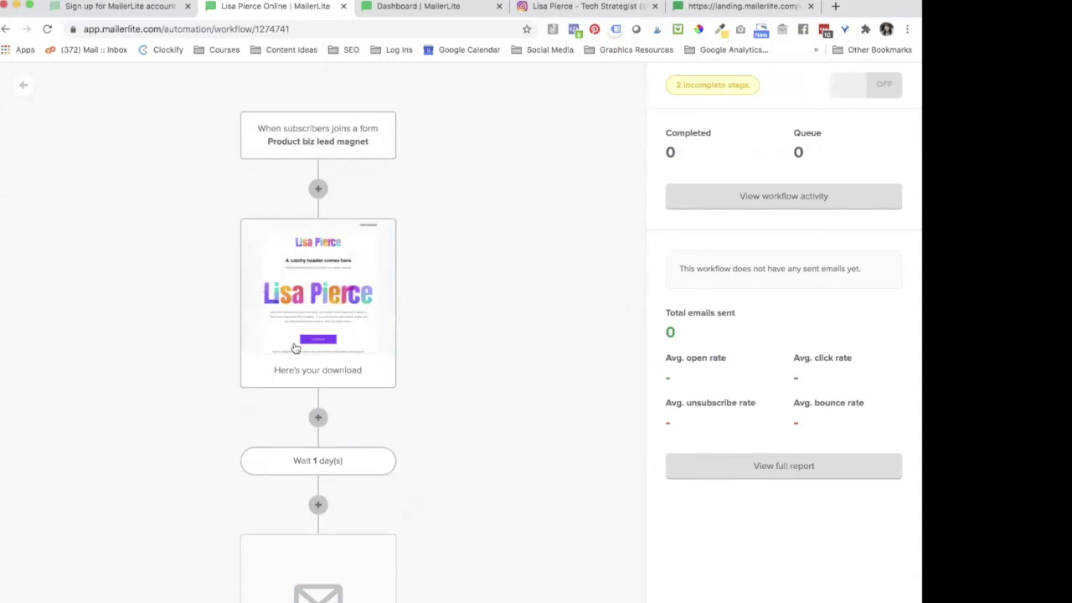
{"action": "scroll", "coordinate": [294, 347], "scroll_direction": "down", "scroll_amount": 3}
{"action": "scroll", "coordinate": [294, 347], "scroll_direction": "down", "scroll_amount": 3}
{"action": "scroll", "coordinate": [402, 201], "scroll_direction": "up", "scroll_amount": 1}
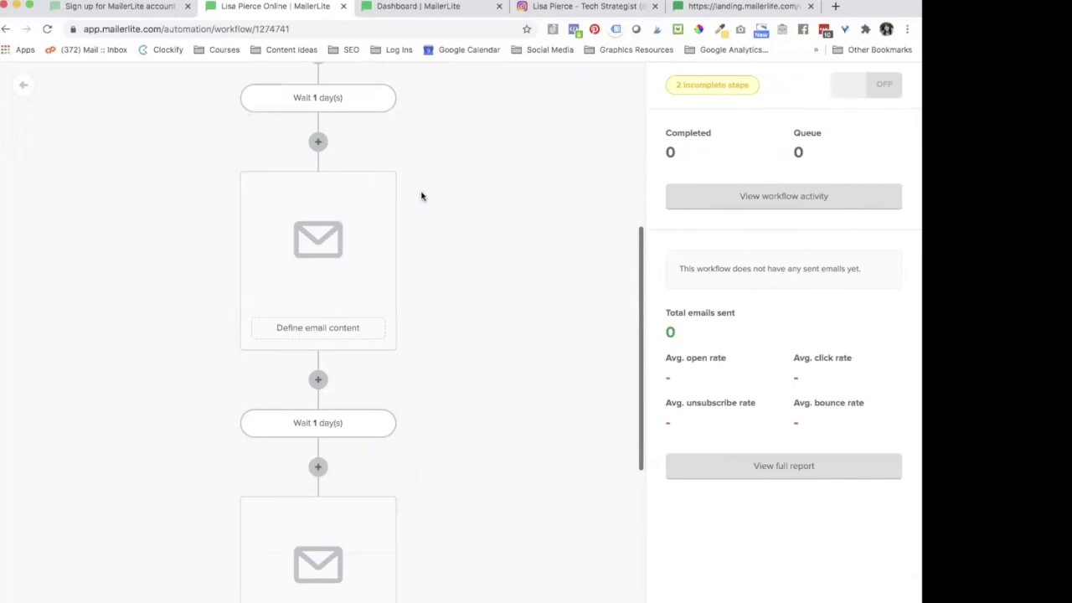
{"action": "left_click", "coordinate": [382, 189]}
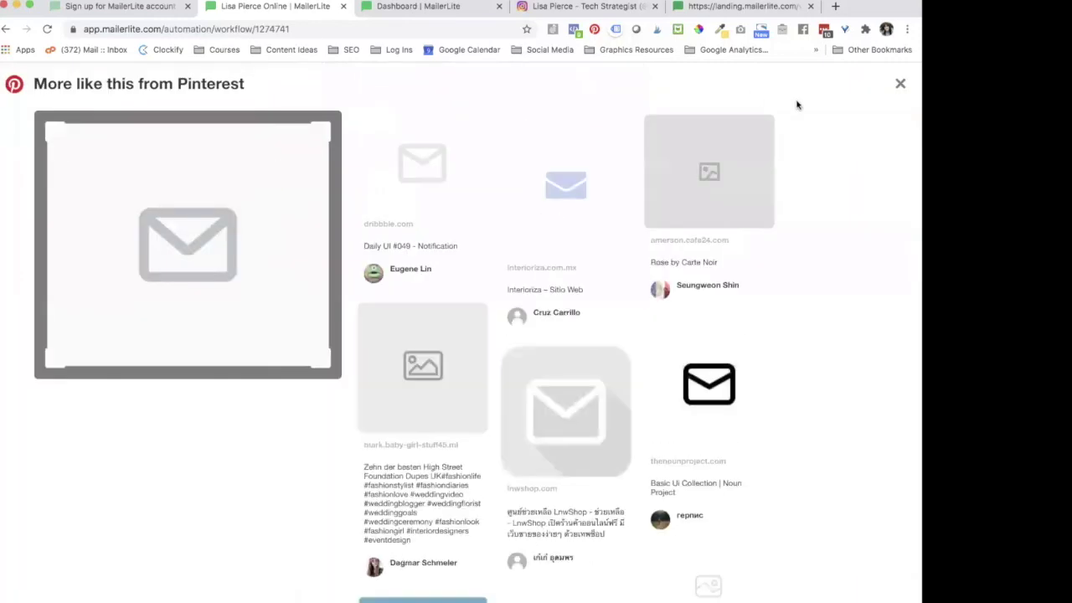
{"action": "left_click", "coordinate": [899, 84]}
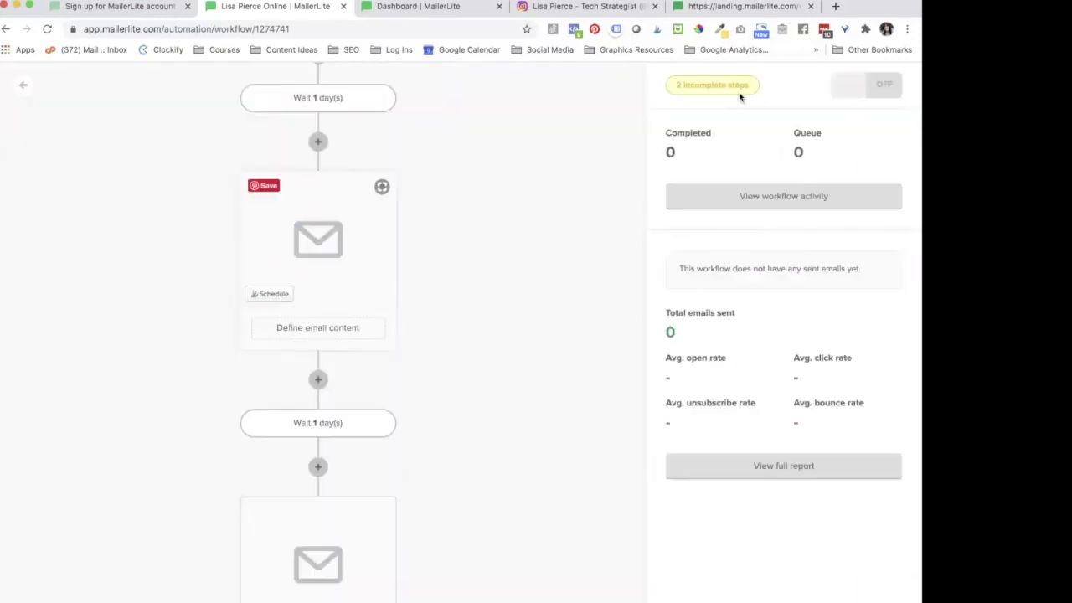
{"action": "left_click", "coordinate": [384, 189]}
{"action": "left_click", "coordinate": [382, 184]}
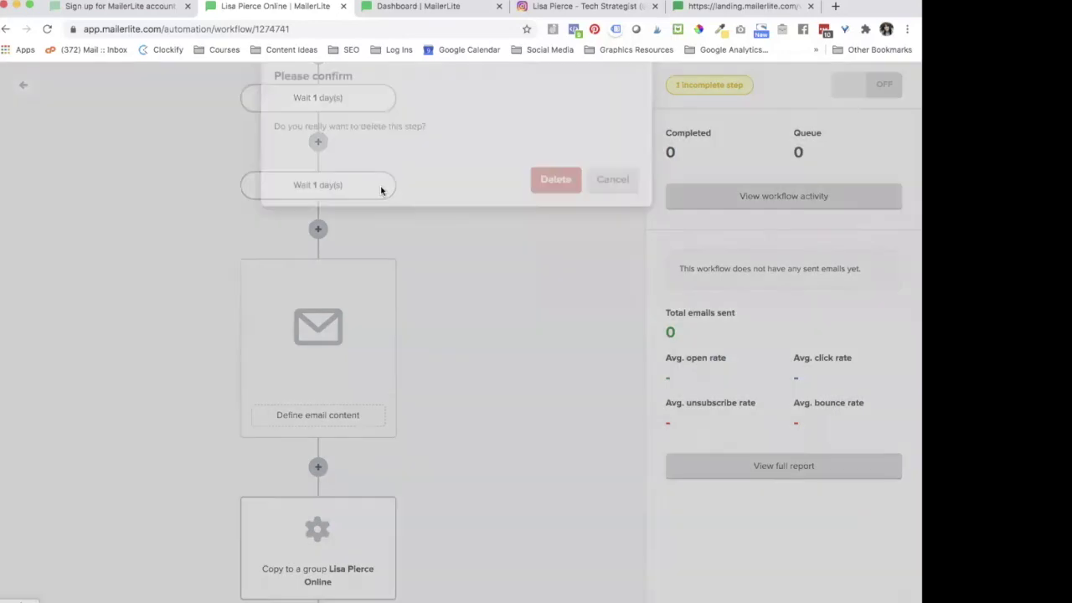
{"action": "left_click", "coordinate": [575, 221]}
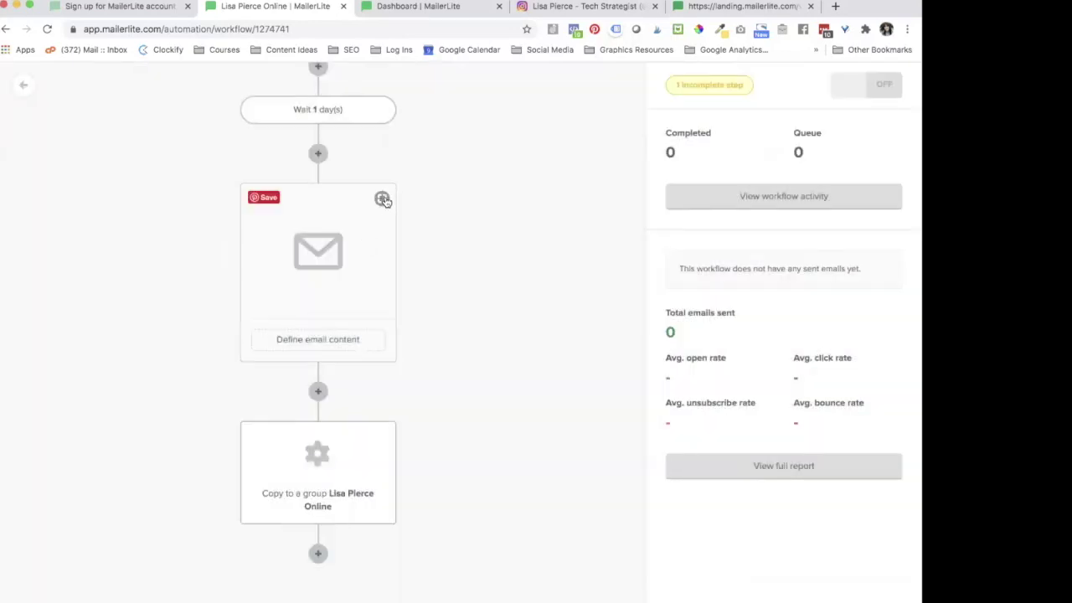
Step: Delete the remaining empty email step and switch the workflow on
{"action": "left_click", "coordinate": [352, 205]}
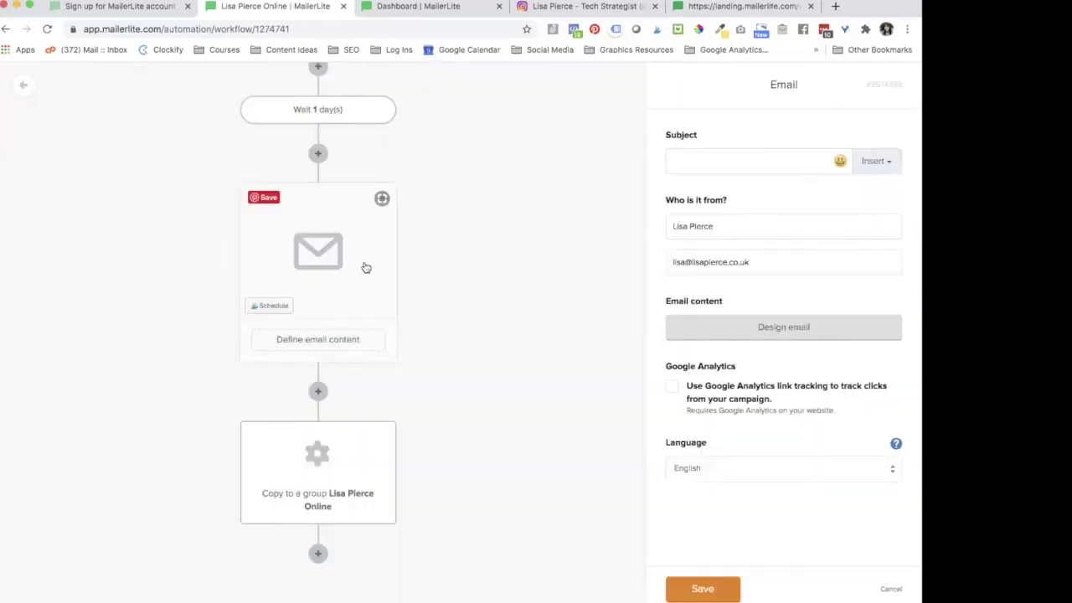
{"action": "left_click", "coordinate": [383, 201]}
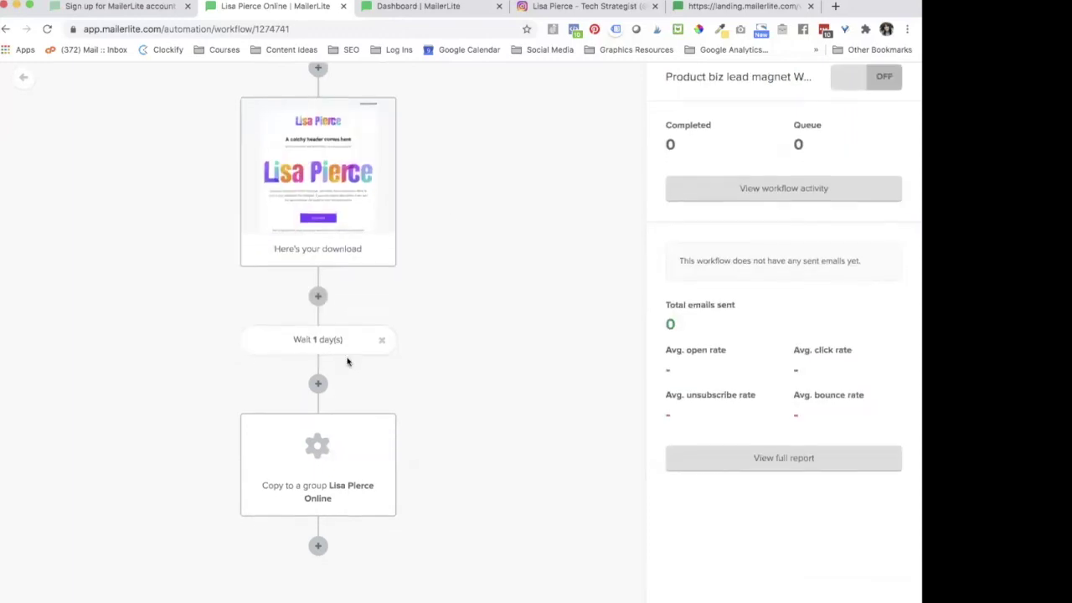
{"action": "scroll", "coordinate": [347, 364], "scroll_direction": "up", "scroll_amount": 3}
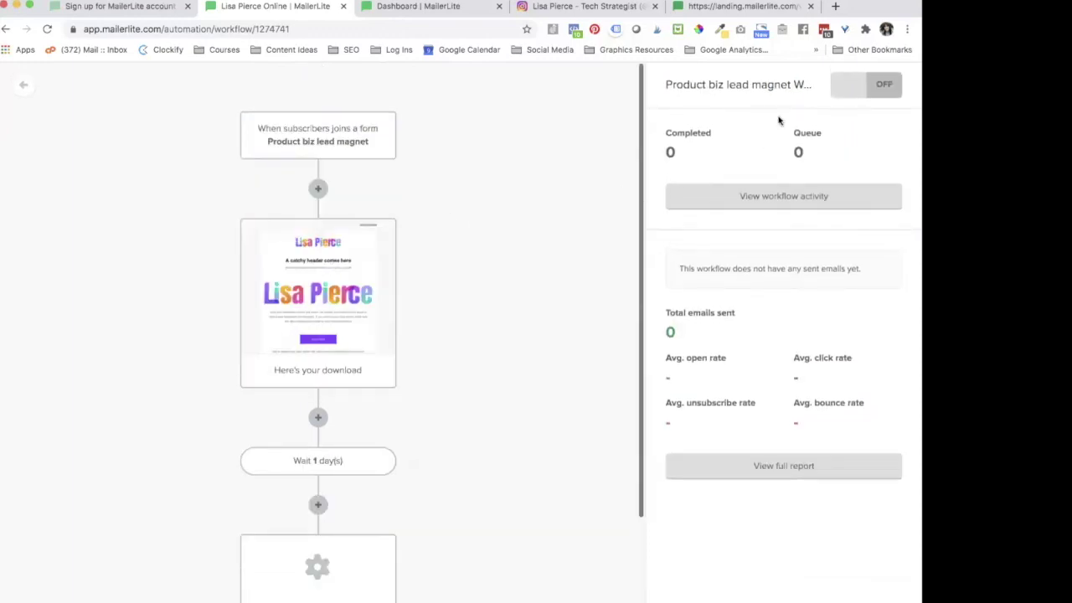
{"action": "left_click", "coordinate": [850, 94]}
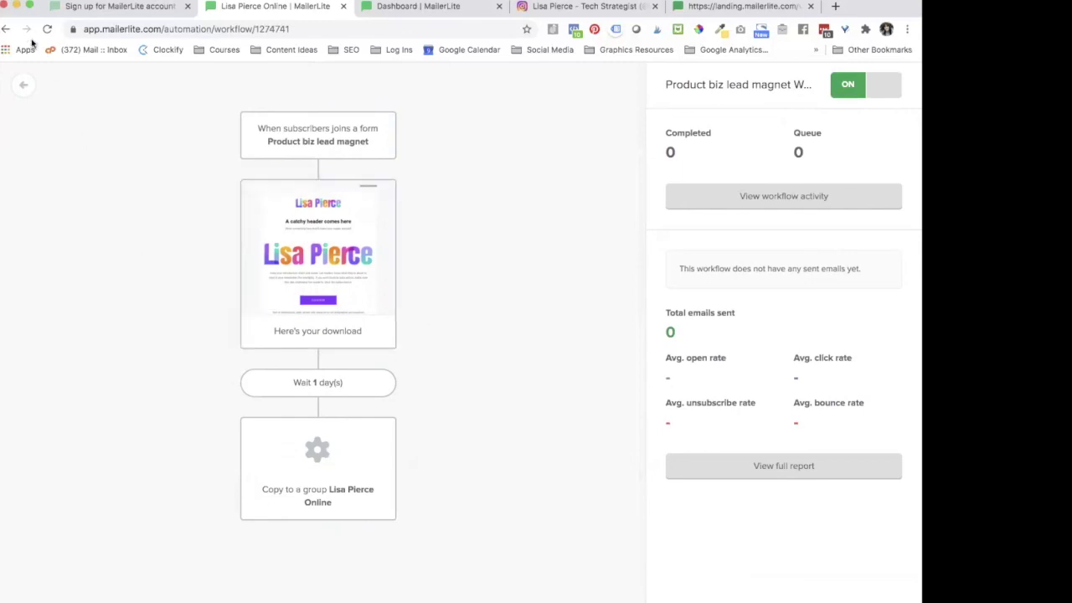
Step: Go back to the Automation list, where the workflow now shows as active
{"action": "left_click", "coordinate": [27, 93]}
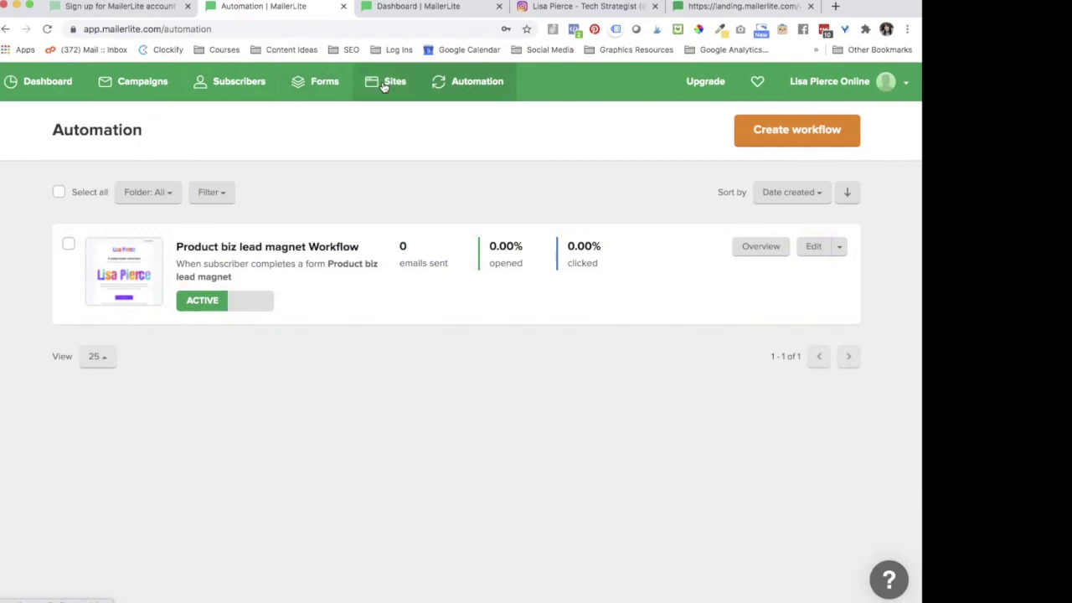
Step: Browse the empty Websites and Landing pages tabs in Sites, then open the account menu
{"action": "left_click", "coordinate": [384, 87]}
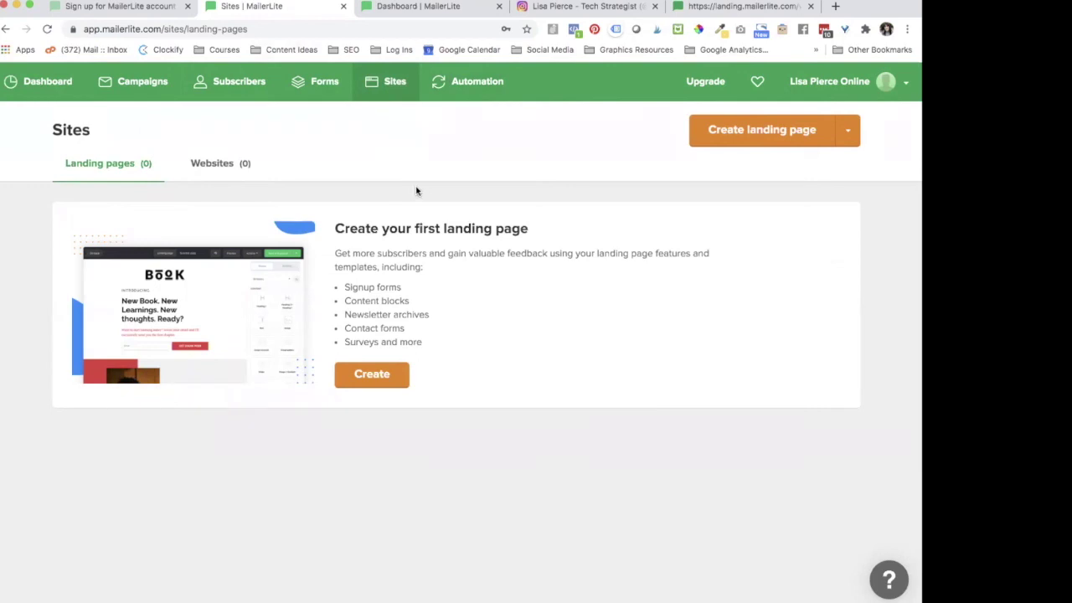
{"action": "left_click", "coordinate": [240, 164]}
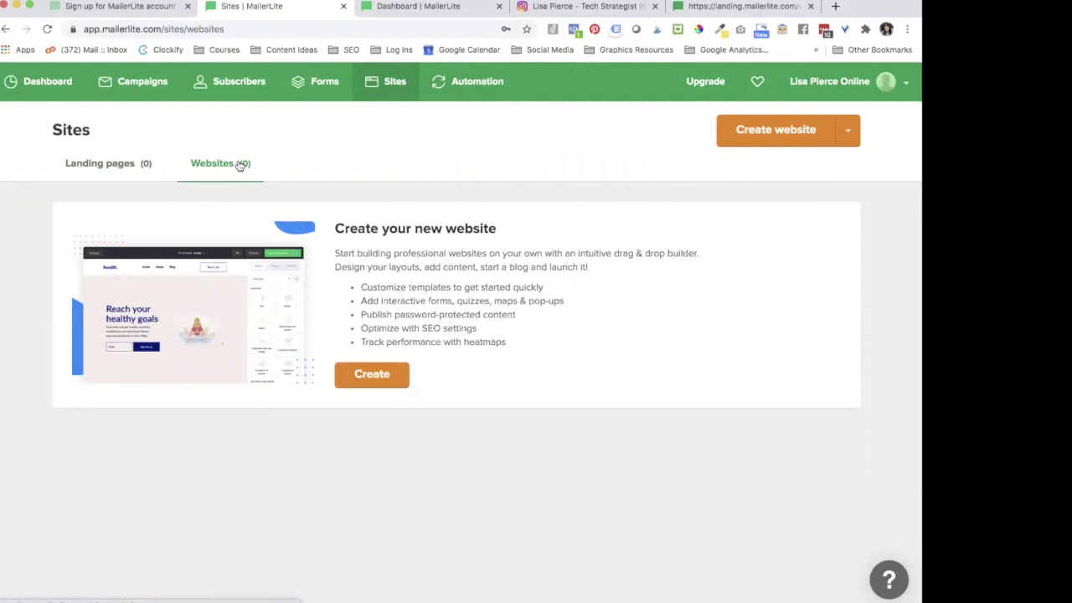
{"action": "left_click", "coordinate": [130, 171]}
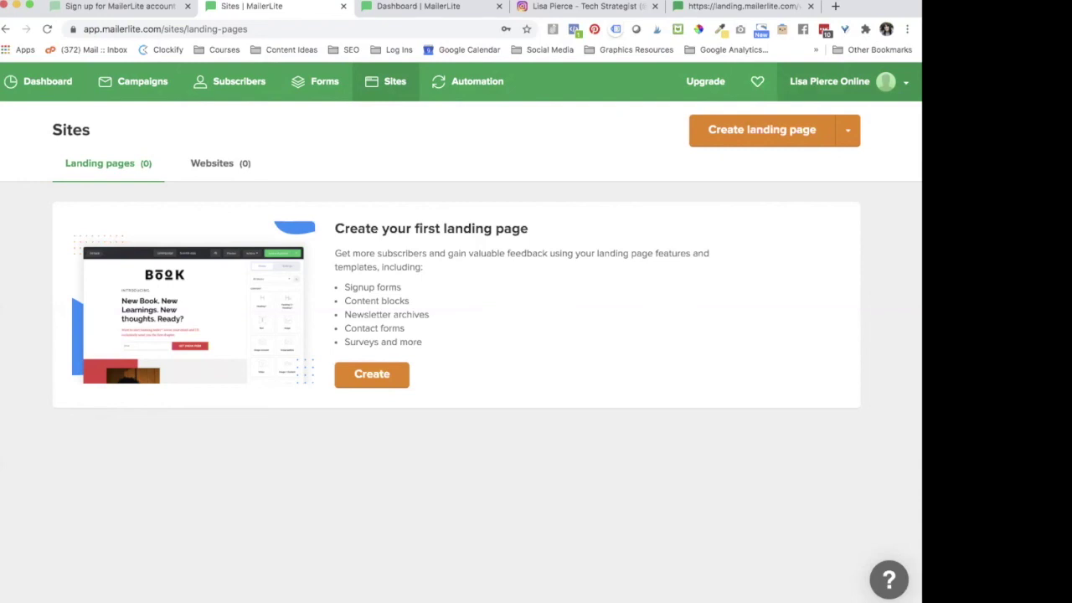
{"action": "left_click", "coordinate": [837, 82]}
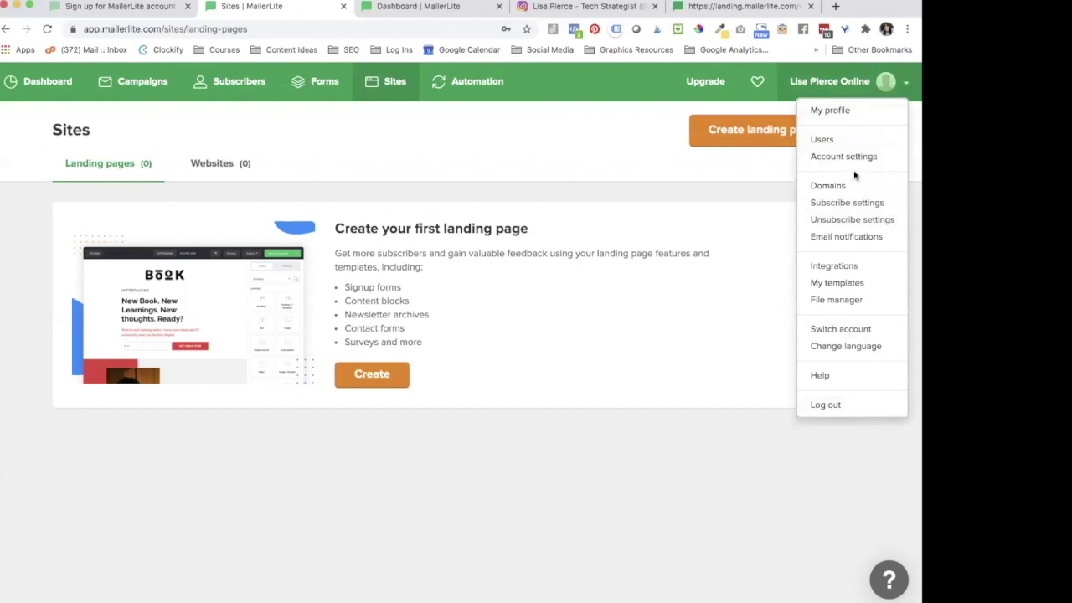
Step: Review the My profile page, then go to Account settings from the account menu
{"action": "left_click", "coordinate": [827, 115]}
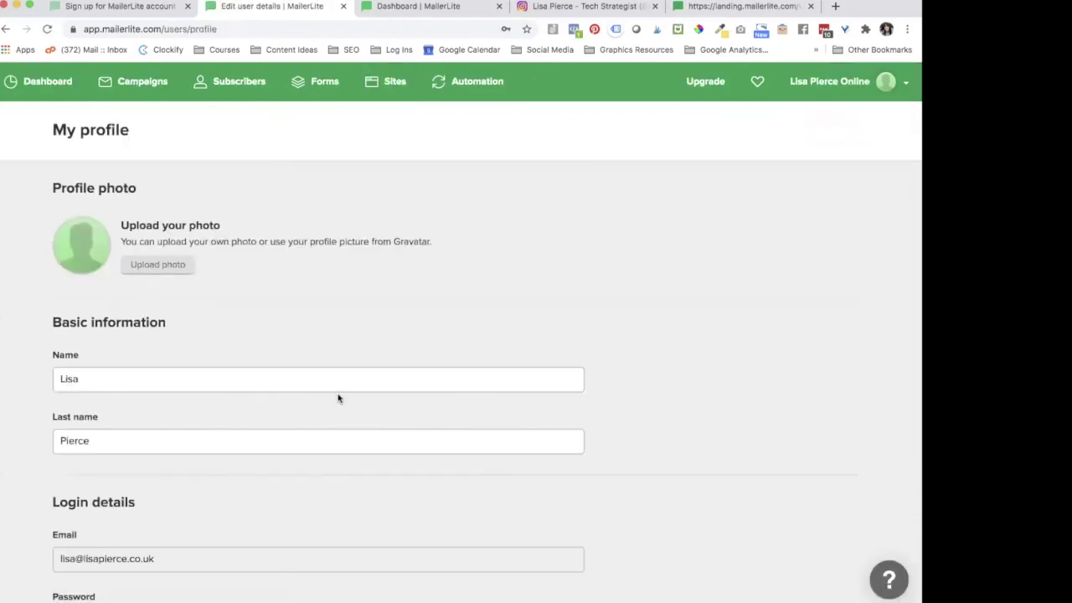
{"action": "scroll", "coordinate": [337, 398], "scroll_direction": "down", "scroll_amount": 5}
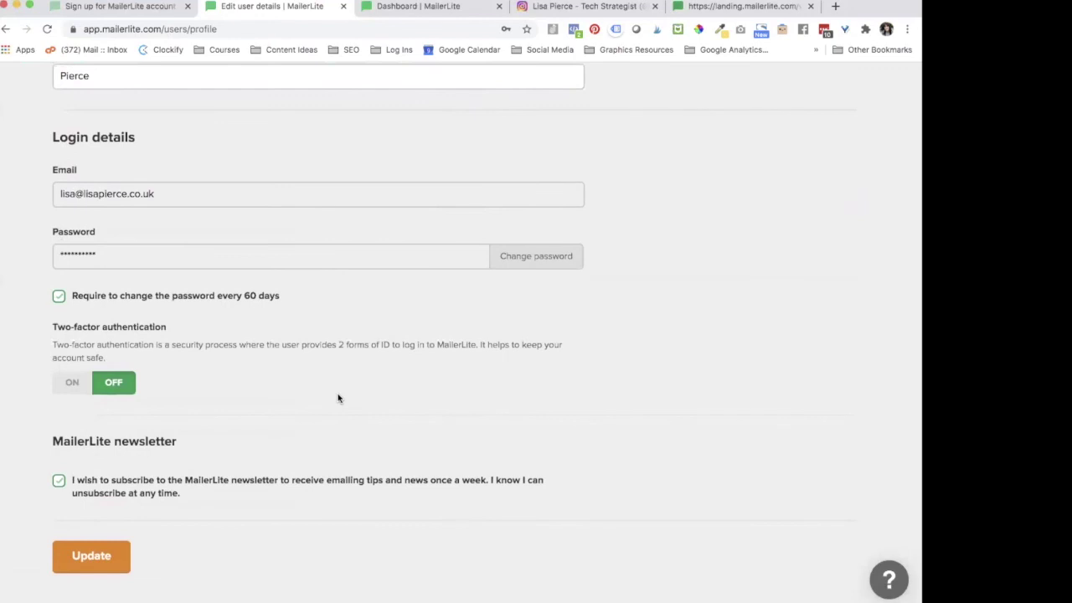
{"action": "scroll", "coordinate": [338, 398], "scroll_direction": "up", "scroll_amount": 5}
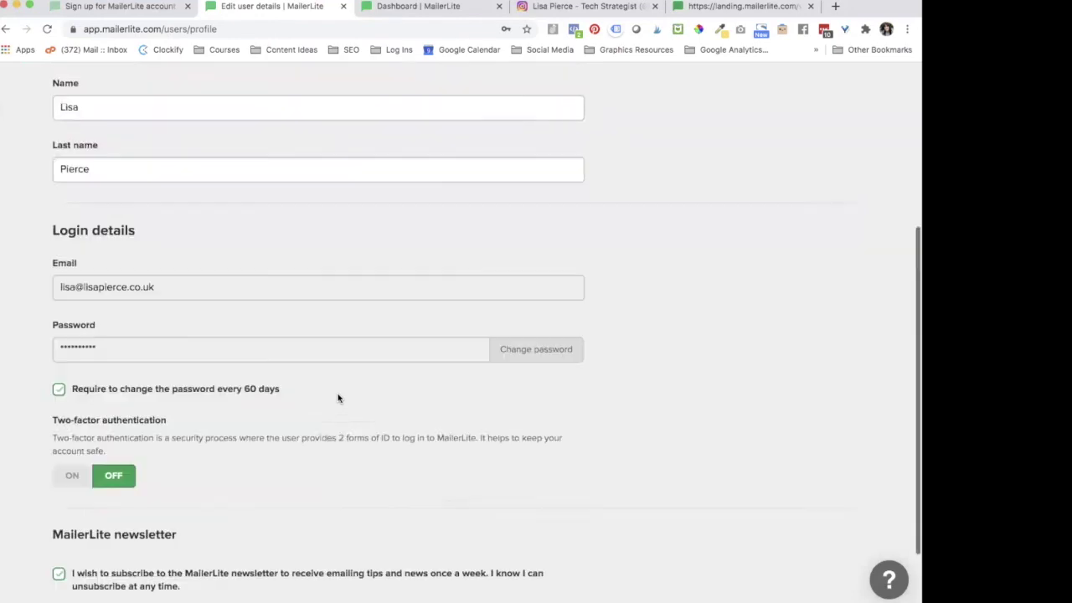
{"action": "scroll", "coordinate": [211, 486], "scroll_direction": "down", "scroll_amount": 3}
{"action": "scroll", "coordinate": [209, 490], "scroll_direction": "up", "scroll_amount": 3}
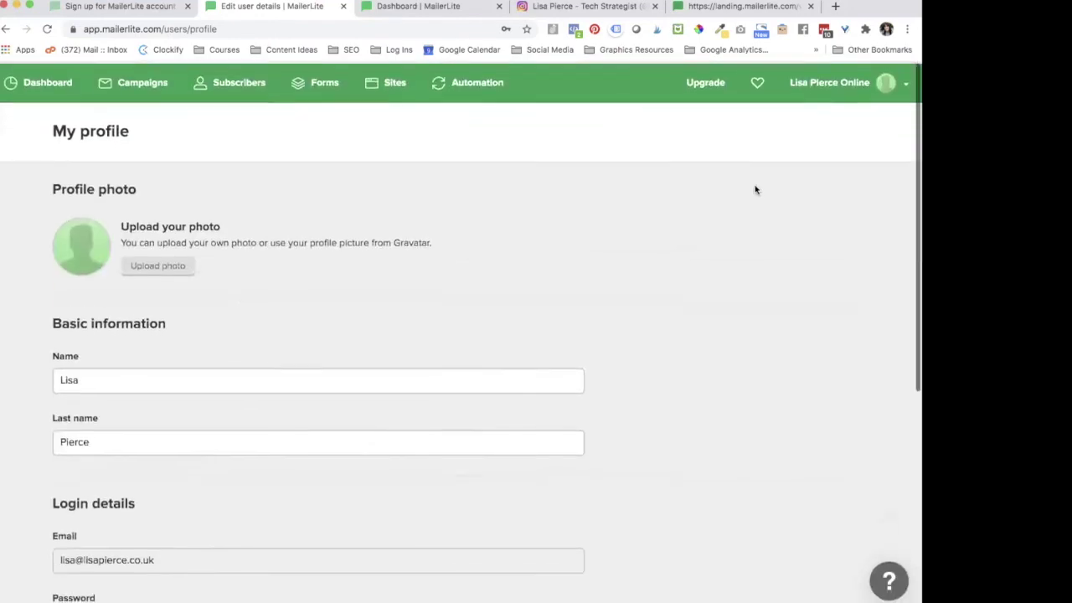
{"action": "left_click", "coordinate": [886, 81]}
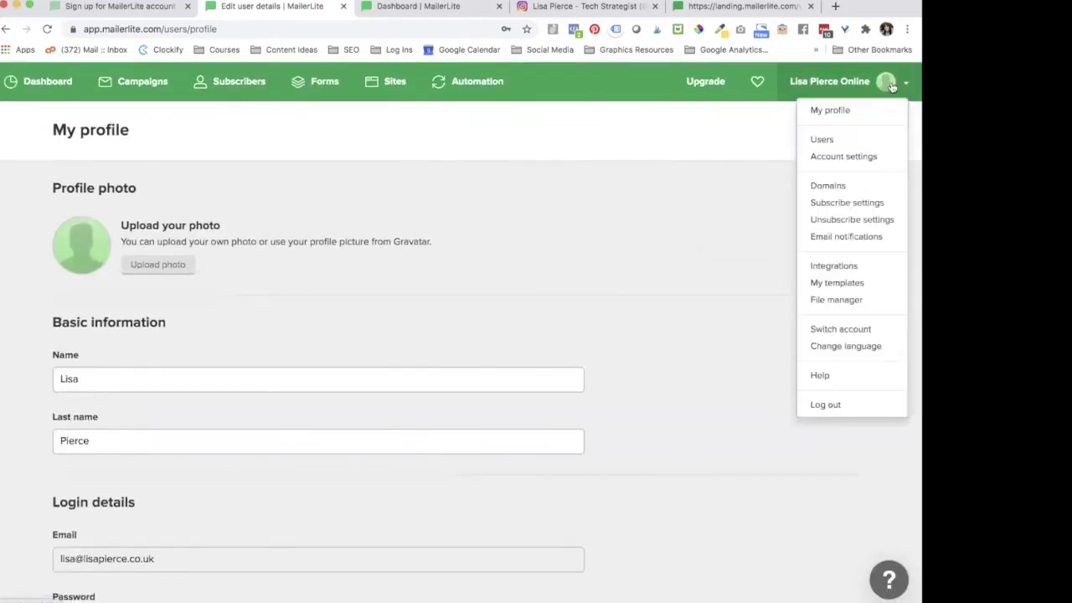
{"action": "left_click", "coordinate": [847, 156]}
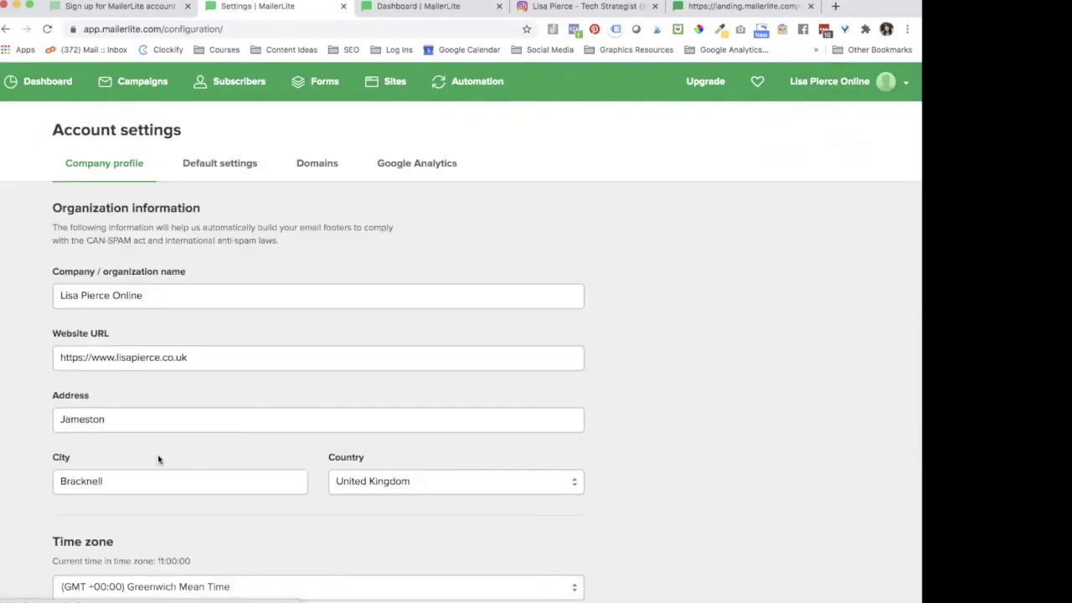
Step: Delete 'Online' from the company/organization name and save the company profile
{"action": "scroll", "coordinate": [158, 457], "scroll_direction": "down", "scroll_amount": 1}
{"action": "scroll", "coordinate": [158, 458], "scroll_direction": "down", "scroll_amount": 1}
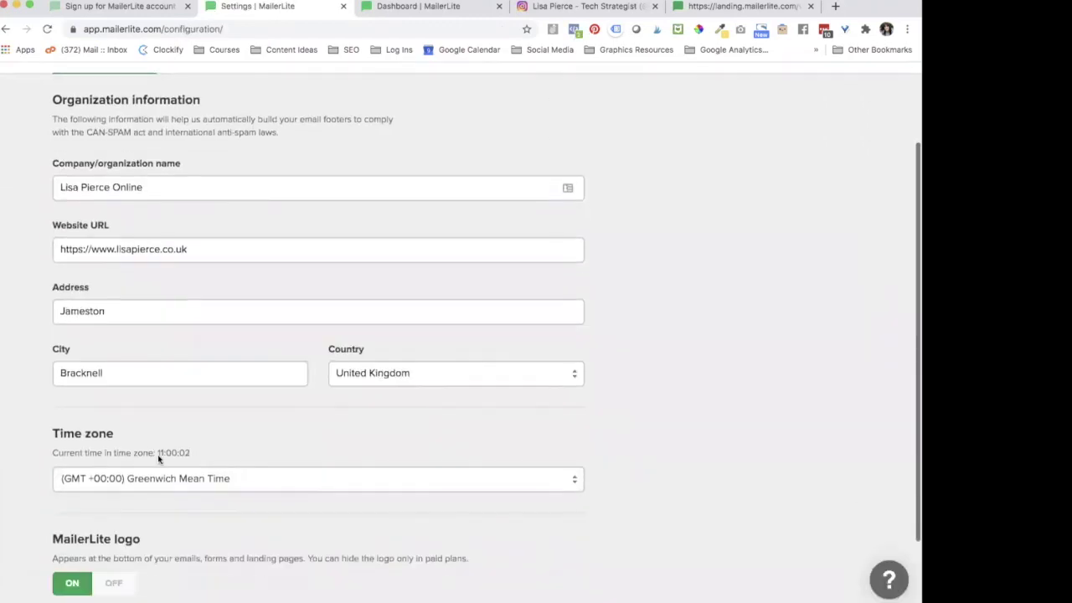
{"action": "left_click_drag", "start_coordinate": [112, 187], "coordinate": [239, 191]}
{"action": "key", "text": "BackSpace"}
{"action": "left_click", "coordinate": [236, 216]}
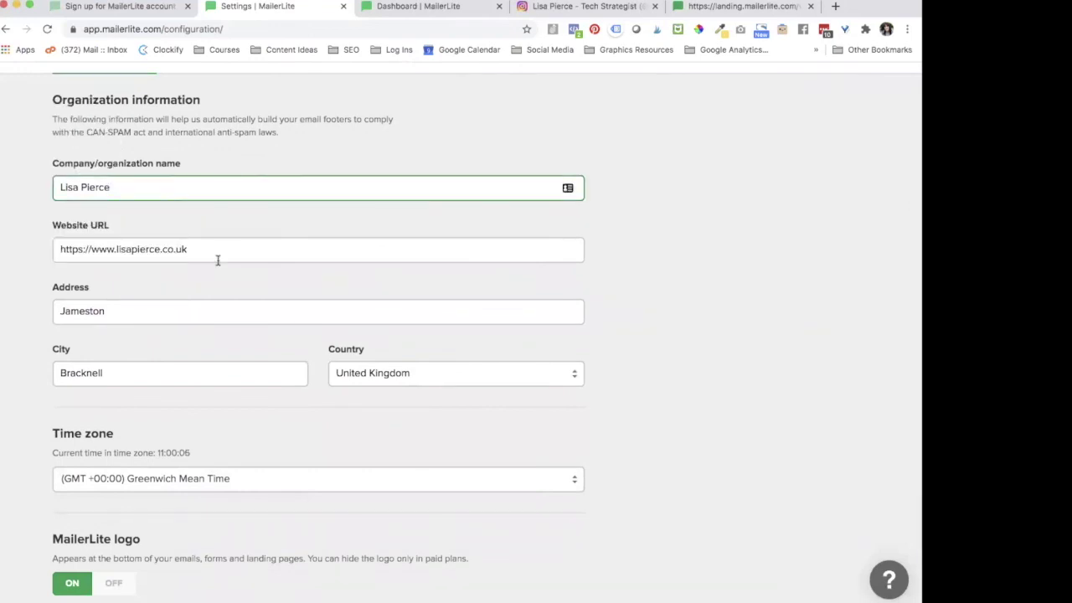
{"action": "scroll", "coordinate": [218, 256], "scroll_direction": "down", "scroll_amount": 2}
{"action": "scroll", "coordinate": [176, 469], "scroll_direction": "up", "scroll_amount": 3}
{"action": "scroll", "coordinate": [179, 475], "scroll_direction": "down", "scroll_amount": 3}
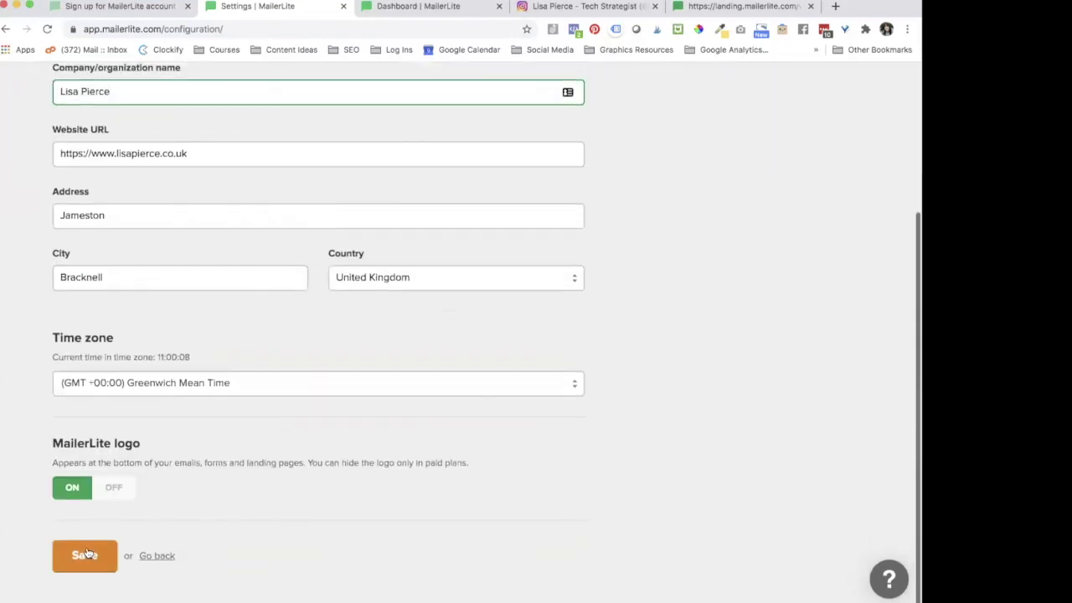
{"action": "left_click", "coordinate": [100, 541]}
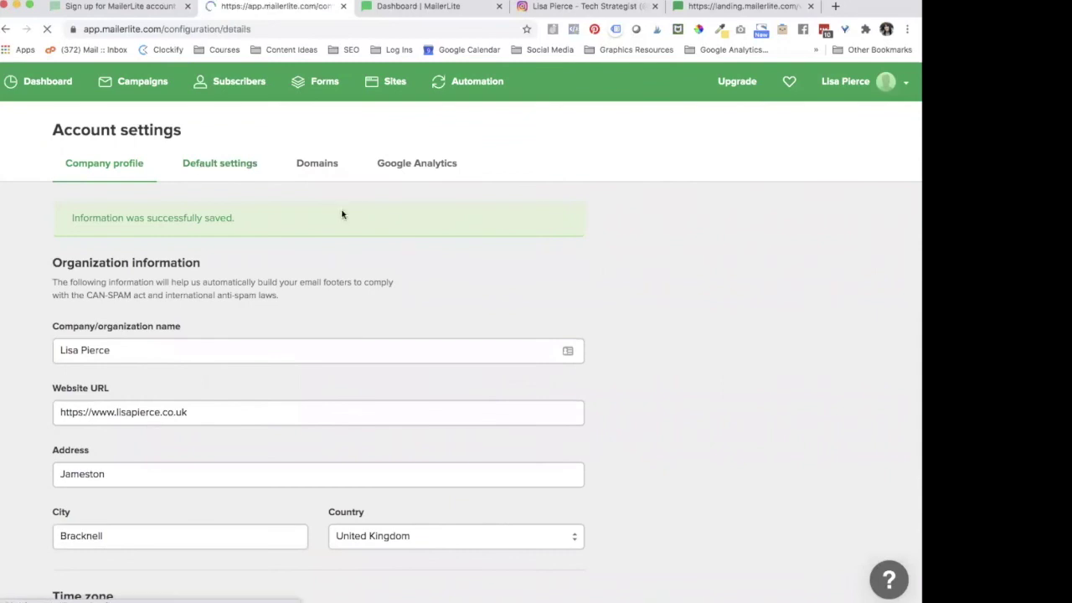
Step: Trim the company name field once more, then move on to the Domains settings
{"action": "left_click", "coordinate": [222, 265]}
{"action": "key", "text": "BackSpace"}
{"action": "key", "text": "BackSpace"}
{"action": "key", "text": "BackSpace"}
{"action": "key", "text": "BackSpace"}
{"action": "key", "text": "BackSpace"}
{"action": "key", "text": "BackSpace"}
{"action": "left_click", "coordinate": [224, 309]}
{"action": "scroll", "coordinate": [98, 411], "scroll_direction": "down", "scroll_amount": 3}
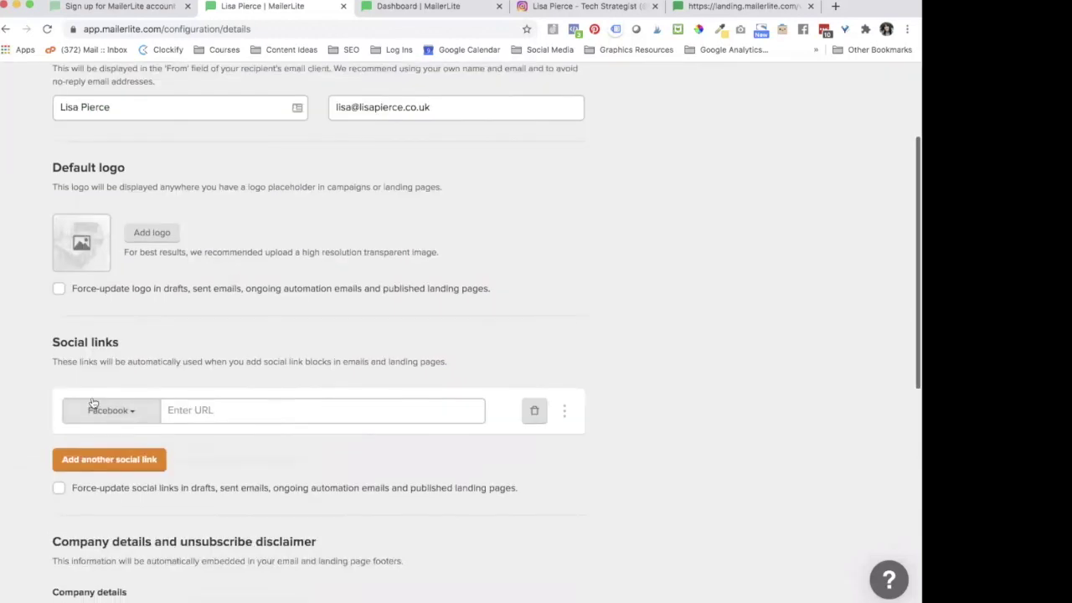
{"action": "scroll", "coordinate": [105, 377], "scroll_direction": "down", "scroll_amount": 3}
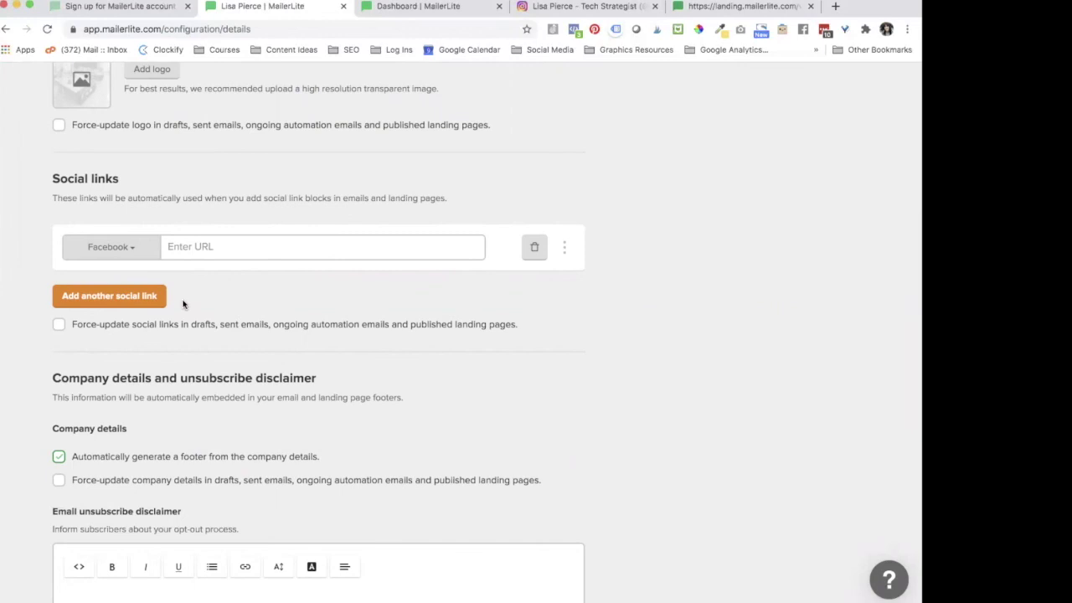
{"action": "scroll", "coordinate": [183, 304], "scroll_direction": "down", "scroll_amount": 5}
{"action": "scroll", "coordinate": [183, 303], "scroll_direction": "down", "scroll_amount": 2}
{"action": "scroll", "coordinate": [182, 298], "scroll_direction": "up", "scroll_amount": 7}
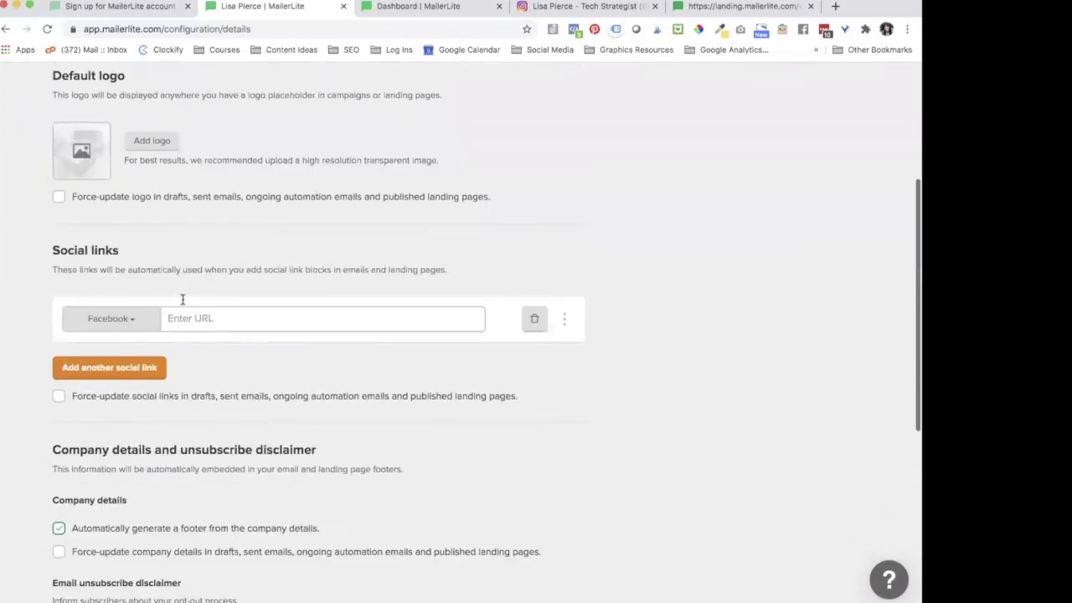
{"action": "scroll", "coordinate": [182, 299], "scroll_direction": "up", "scroll_amount": 5}
{"action": "left_click", "coordinate": [317, 163]}
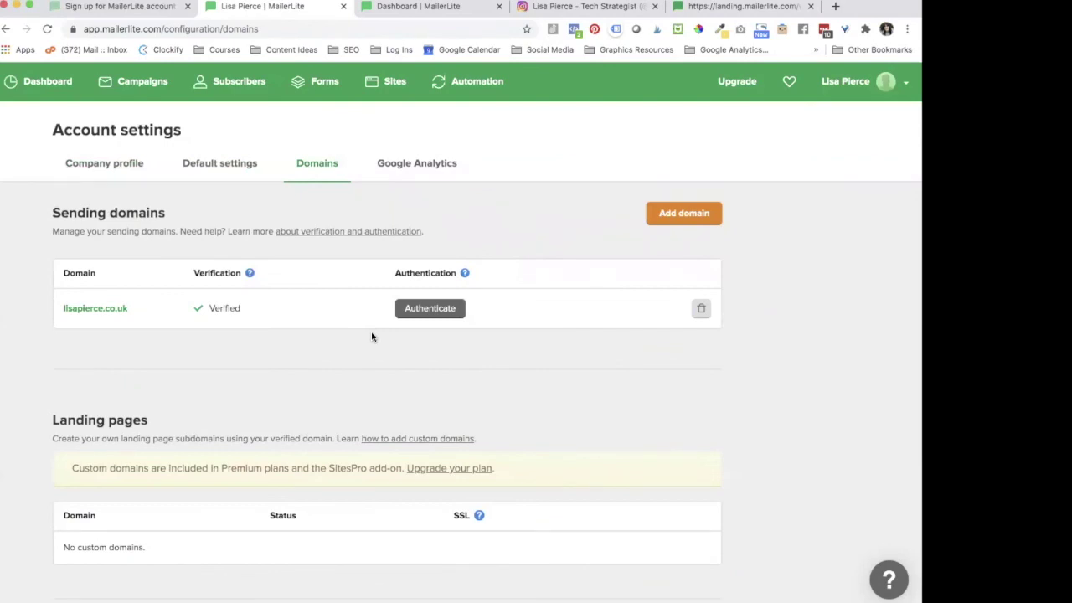
Step: Review the Google Analytics UTM codes (newsletter, email, {$date}, {$campaign_name}), then bring up the account options list
{"action": "left_click", "coordinate": [434, 165]}
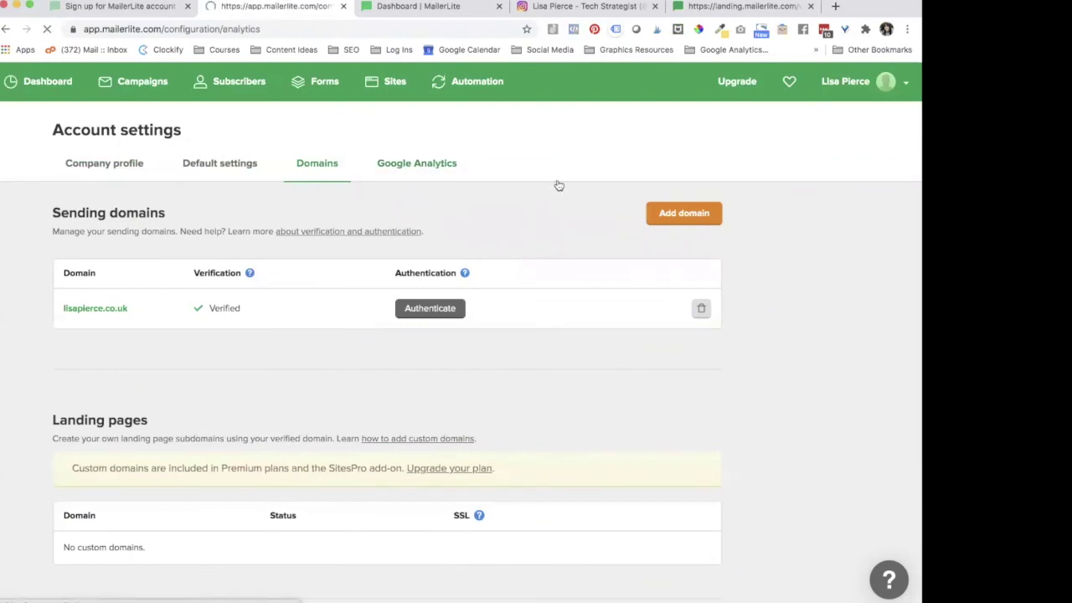
{"action": "scroll", "coordinate": [167, 453], "scroll_direction": "down", "scroll_amount": 1}
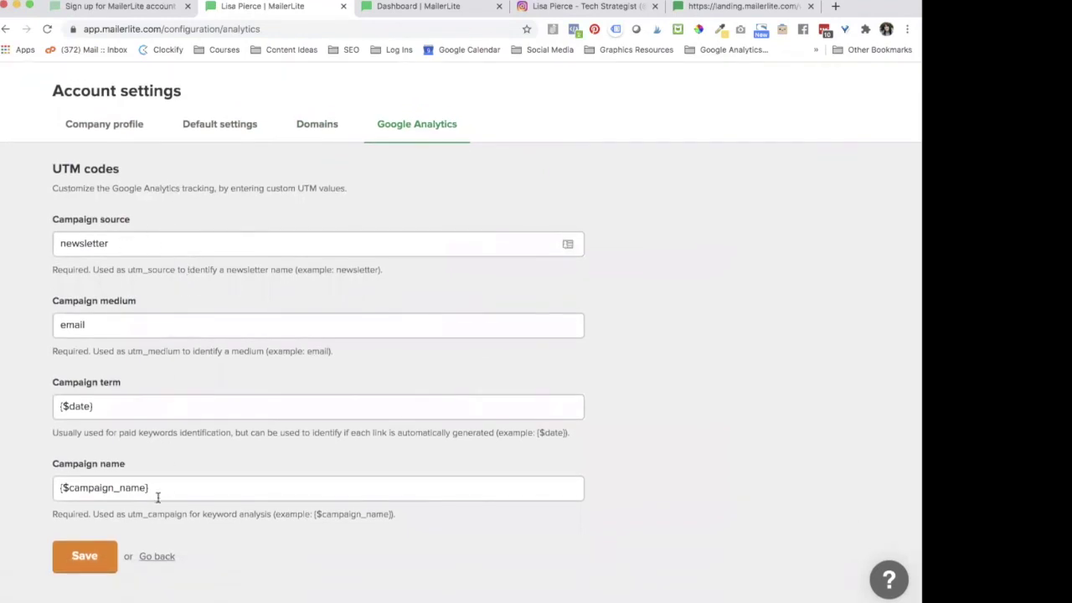
{"action": "scroll", "coordinate": [460, 278], "scroll_direction": "up", "scroll_amount": 1}
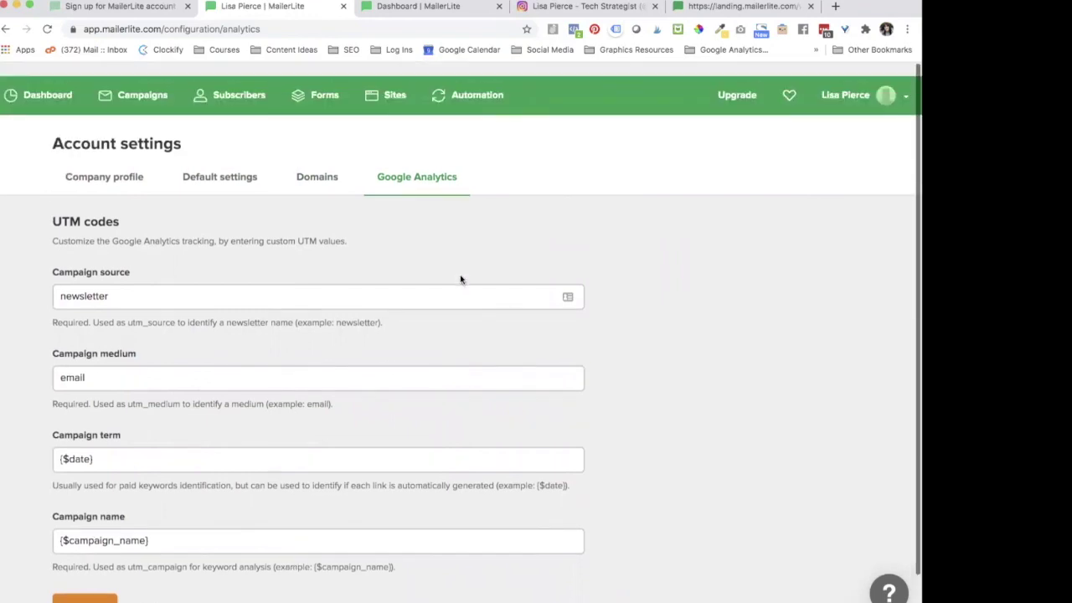
{"action": "left_click", "coordinate": [862, 98]}
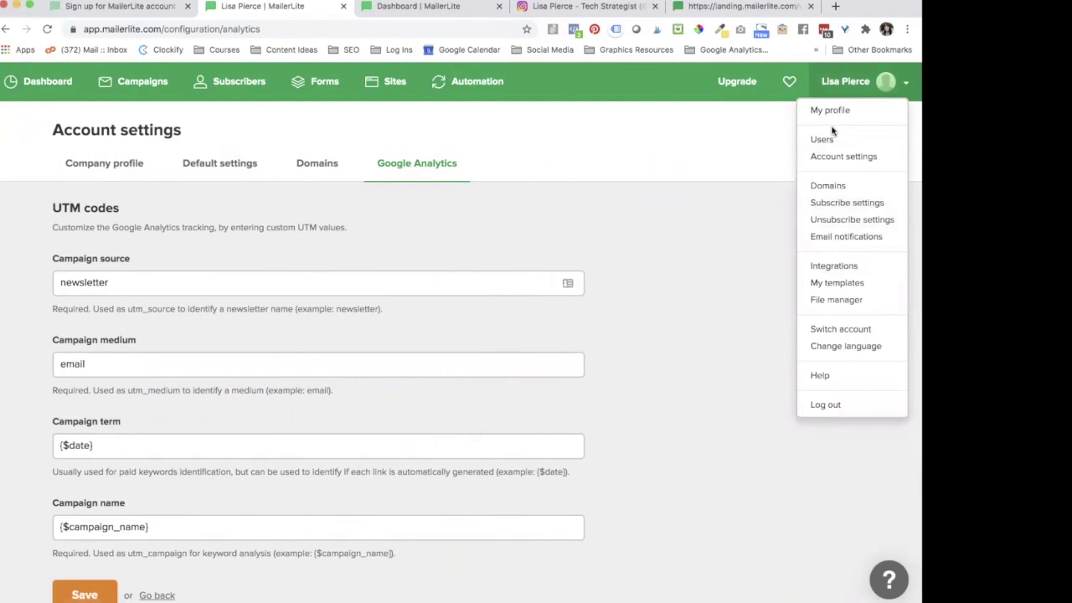
Step: Browse the Integrations page: Developer API, featured integrations, and third-party ones like Zapier and BookFunnel
{"action": "left_click", "coordinate": [850, 266]}
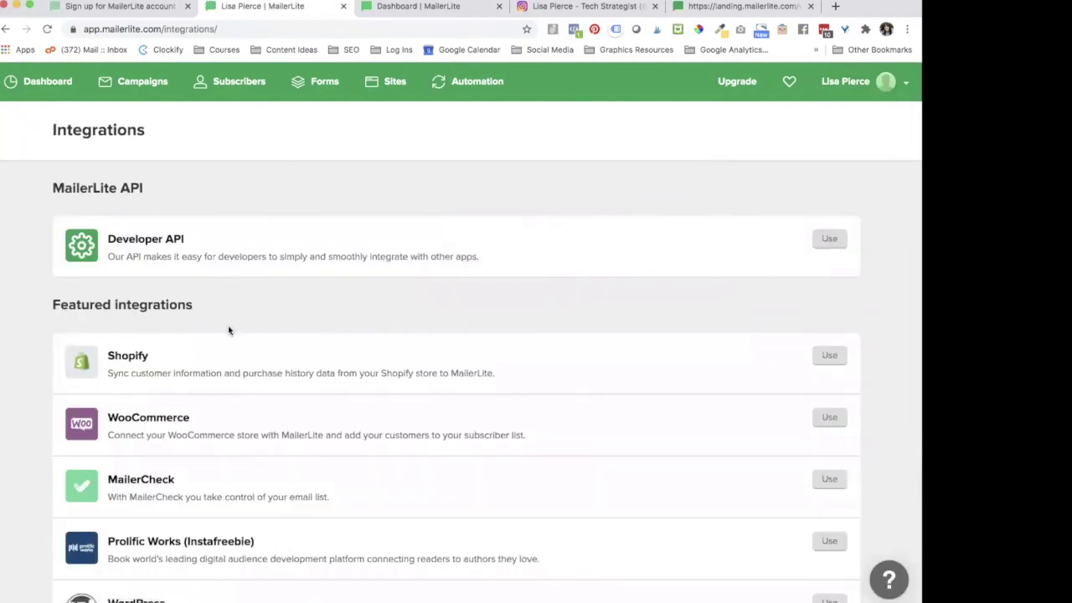
{"action": "scroll", "coordinate": [228, 330], "scroll_direction": "down", "scroll_amount": 3}
{"action": "scroll", "coordinate": [229, 330], "scroll_direction": "up", "scroll_amount": 3}
{"action": "scroll", "coordinate": [229, 330], "scroll_direction": "down", "scroll_amount": 5}
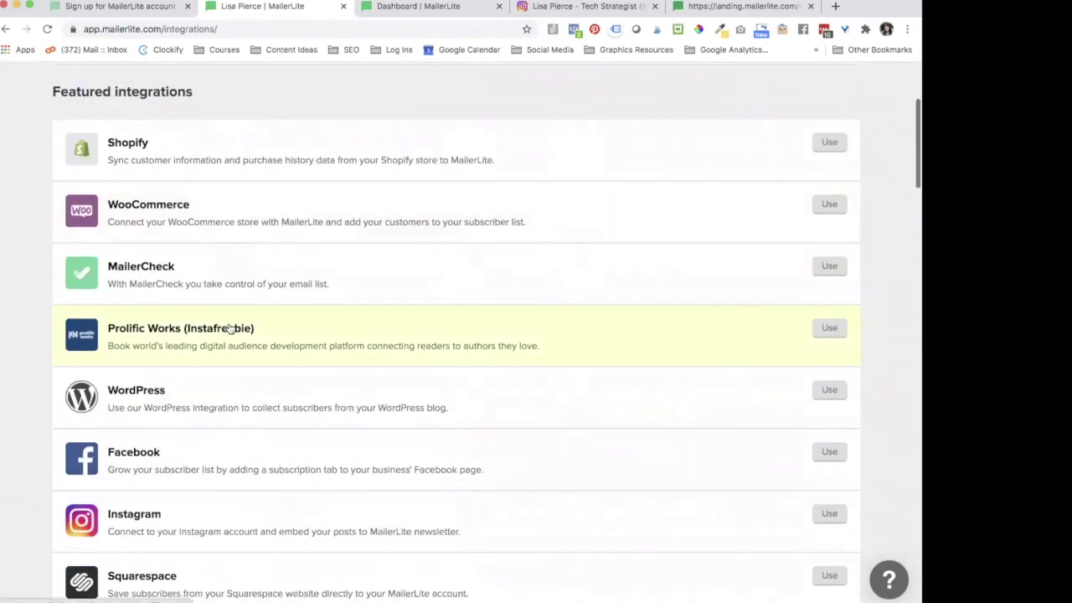
{"action": "scroll", "coordinate": [228, 330], "scroll_direction": "down", "scroll_amount": 4}
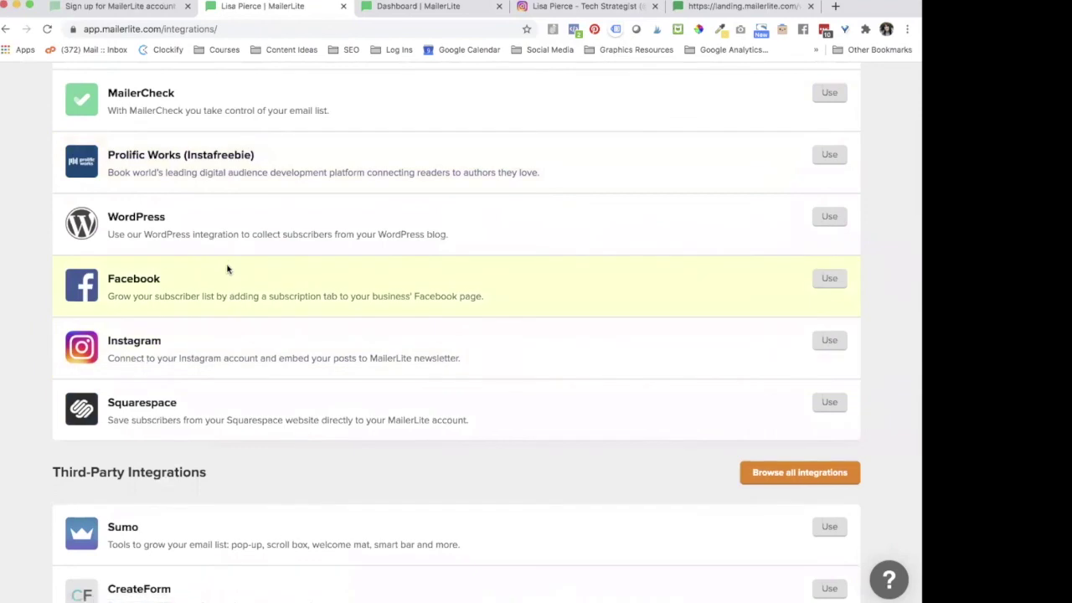
{"action": "scroll", "coordinate": [158, 469], "scroll_direction": "down", "scroll_amount": 4}
{"action": "scroll", "coordinate": [158, 473], "scroll_direction": "down", "scroll_amount": 12}
{"action": "scroll", "coordinate": [158, 473], "scroll_direction": "down", "scroll_amount": 10}
{"action": "scroll", "coordinate": [159, 474], "scroll_direction": "up", "scroll_amount": 17}
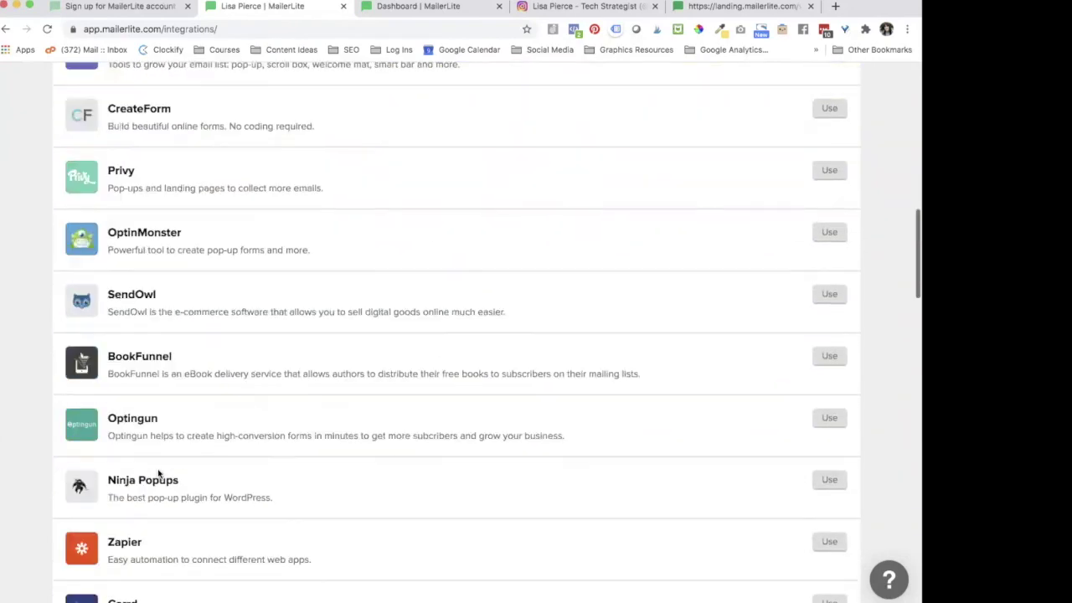
{"action": "scroll", "coordinate": [158, 474], "scroll_direction": "up", "scroll_amount": 15}
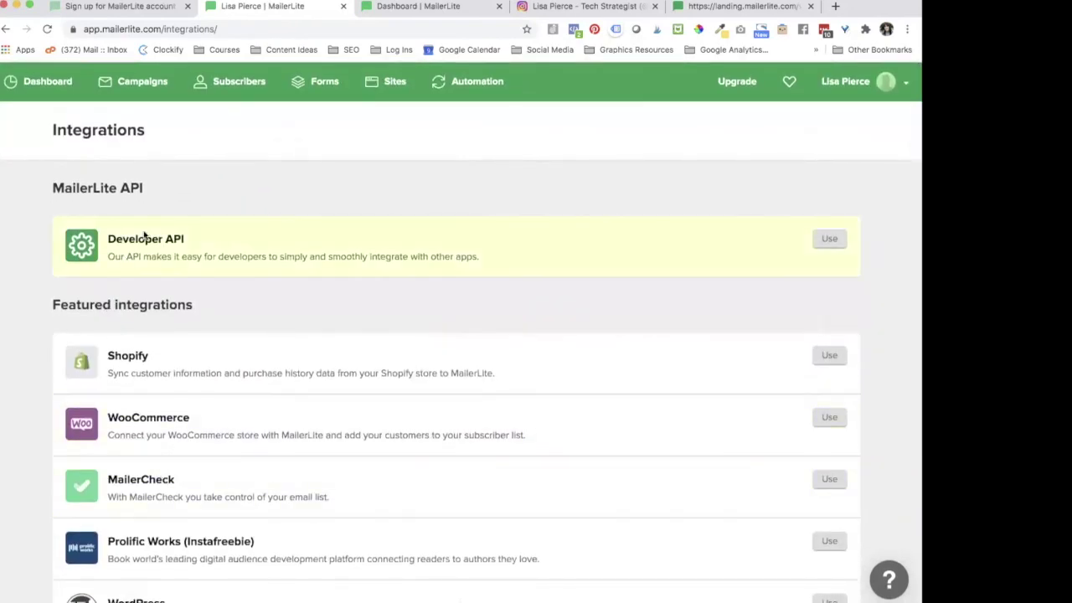